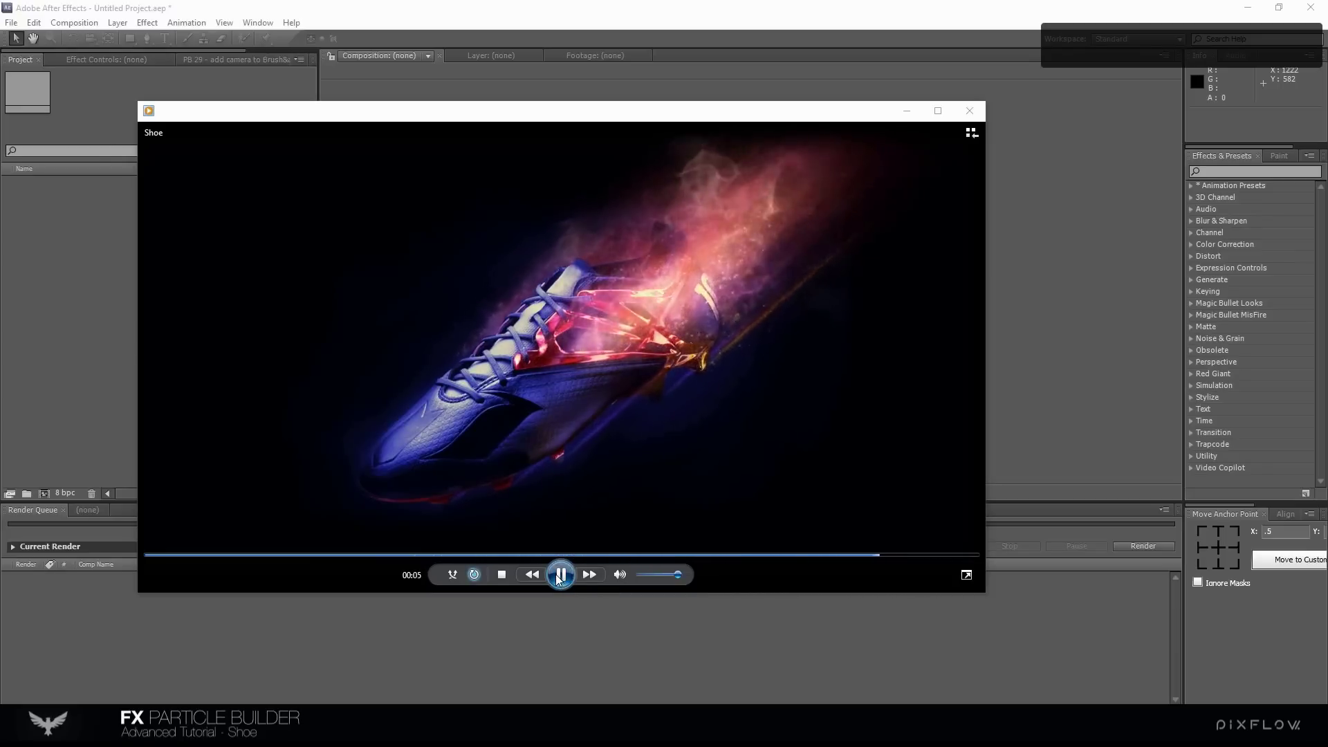
Replay the Shoe particle preview from about 00:01, then close Windows Media Player
left_click(373, 554)
left_click(561, 575)
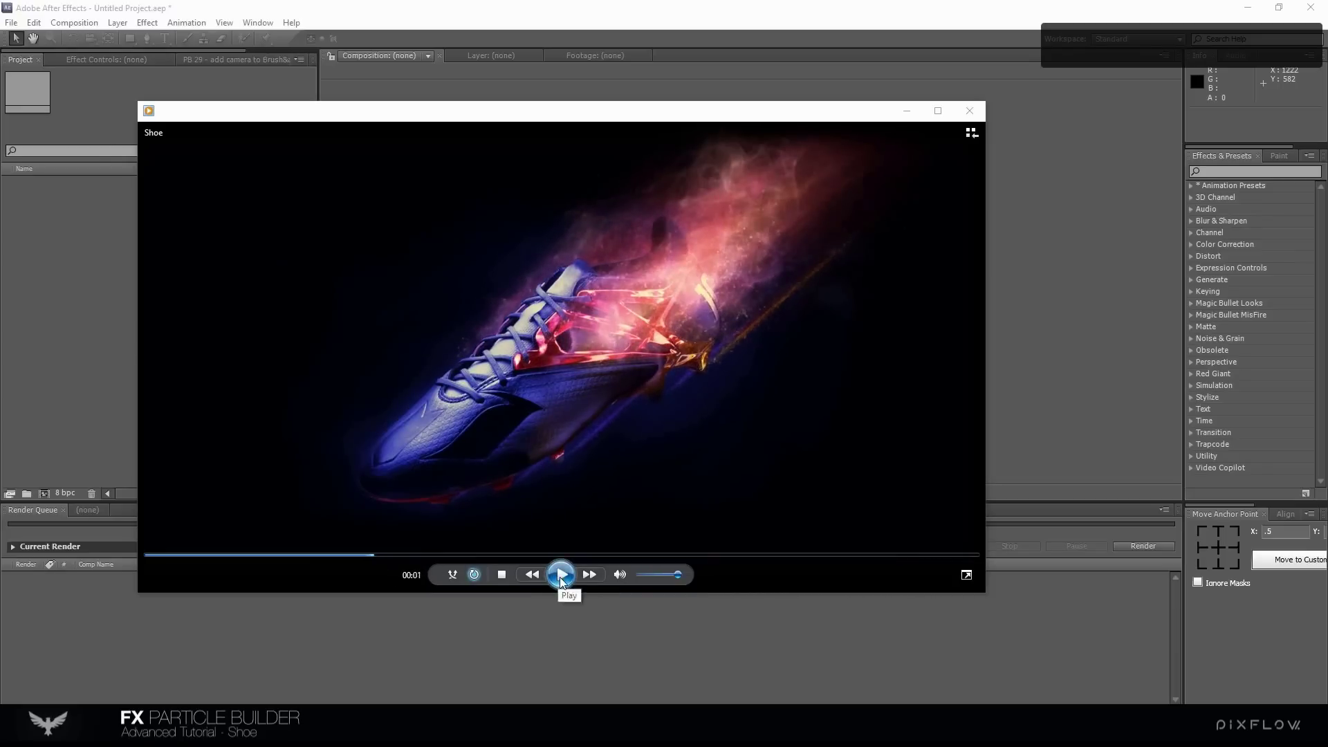
left_click(560, 575)
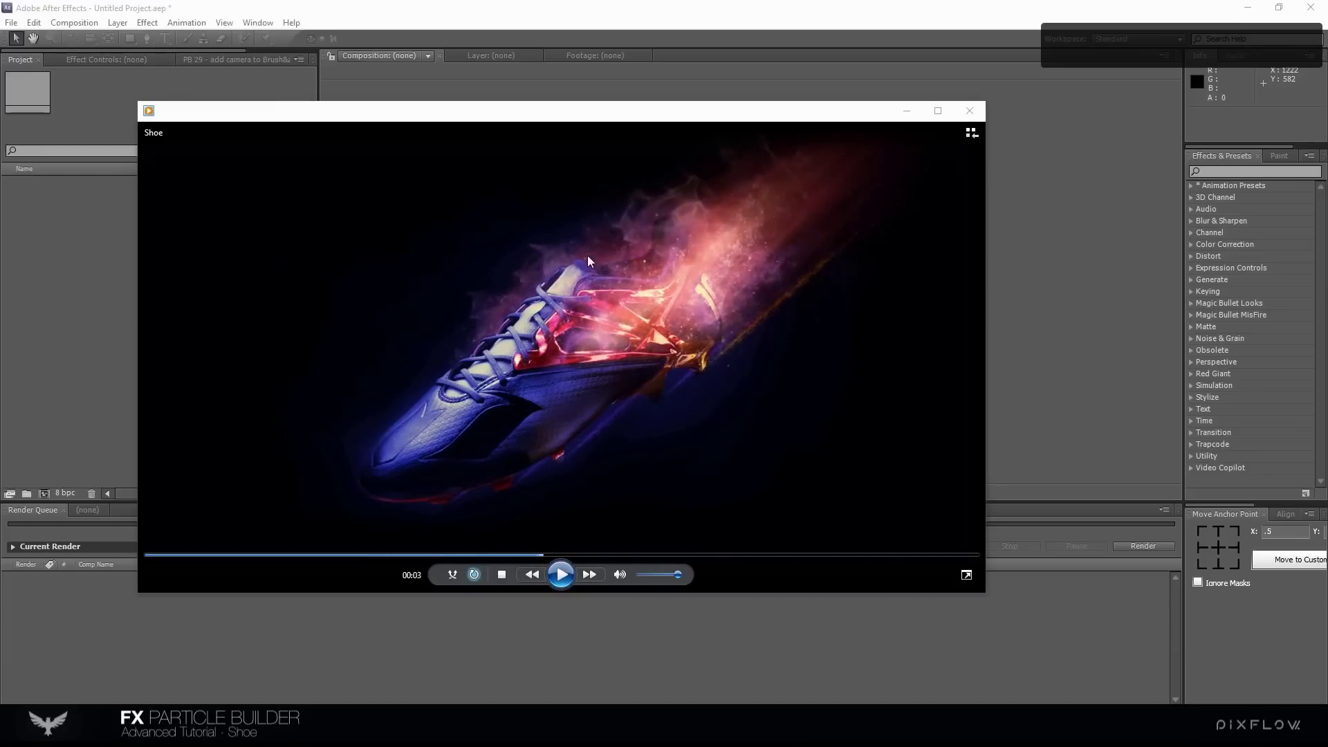
left_click(972, 118)
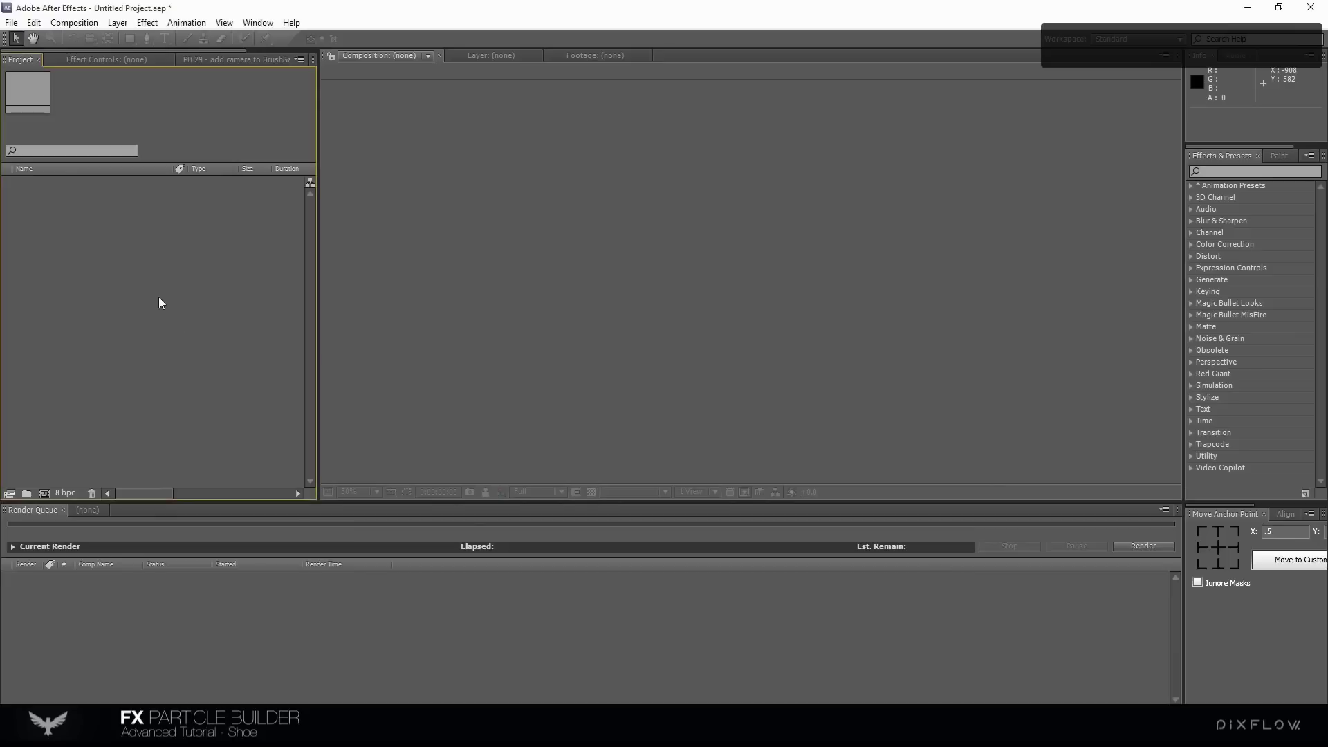
Import Shoe TP.psd into the project as a composition
double_click(159, 297)
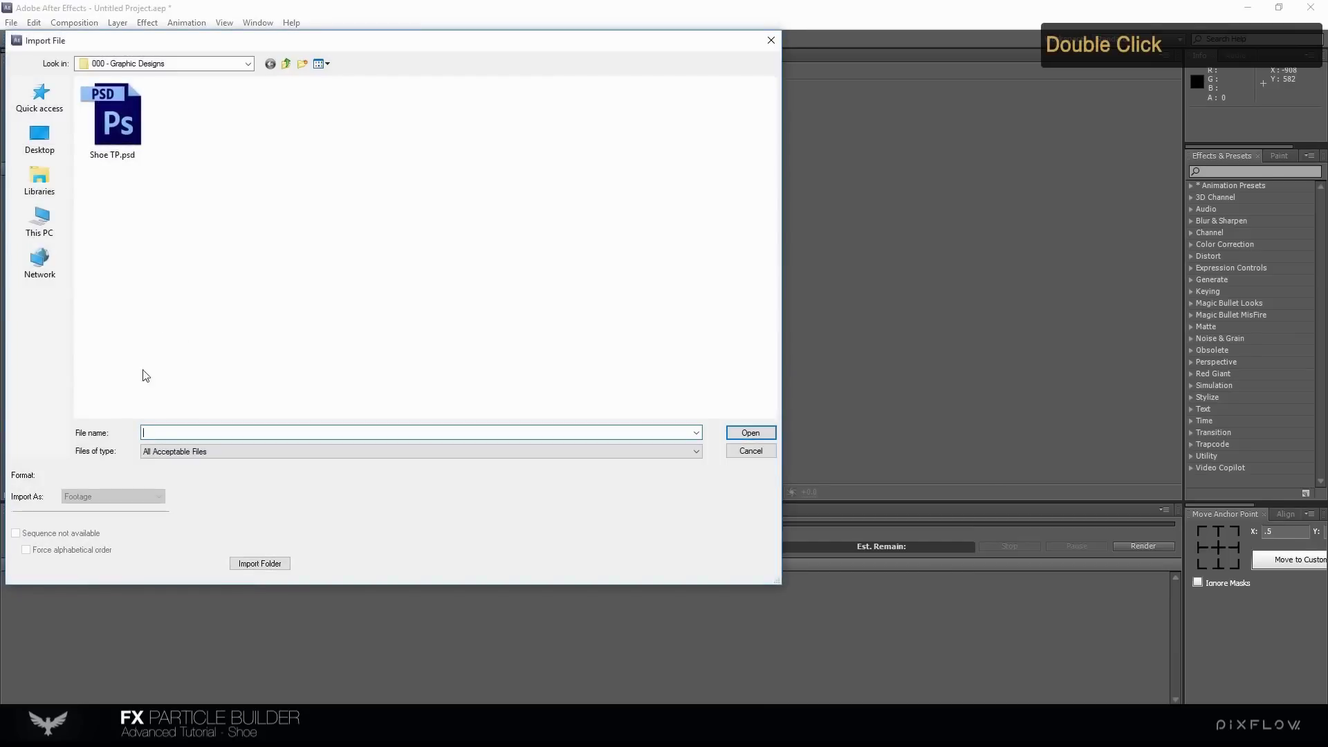
left_click(116, 114)
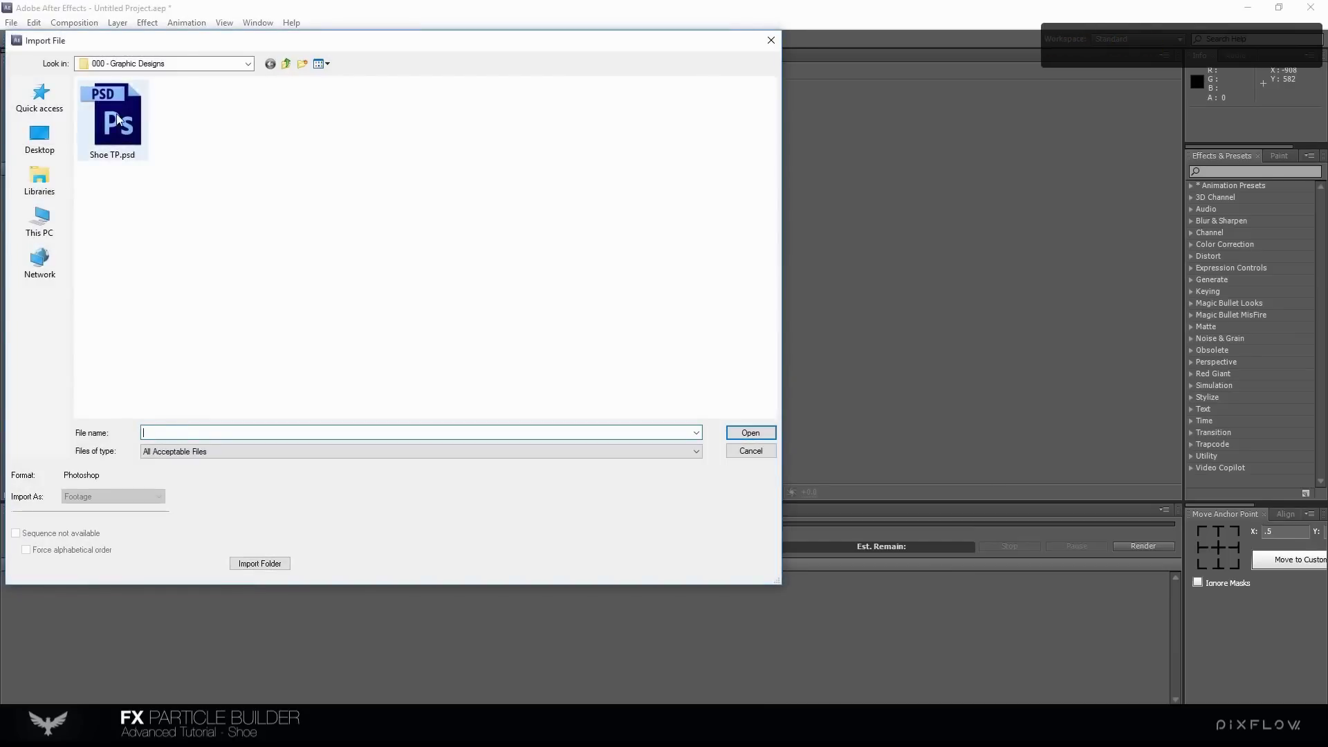
left_click(750, 432)
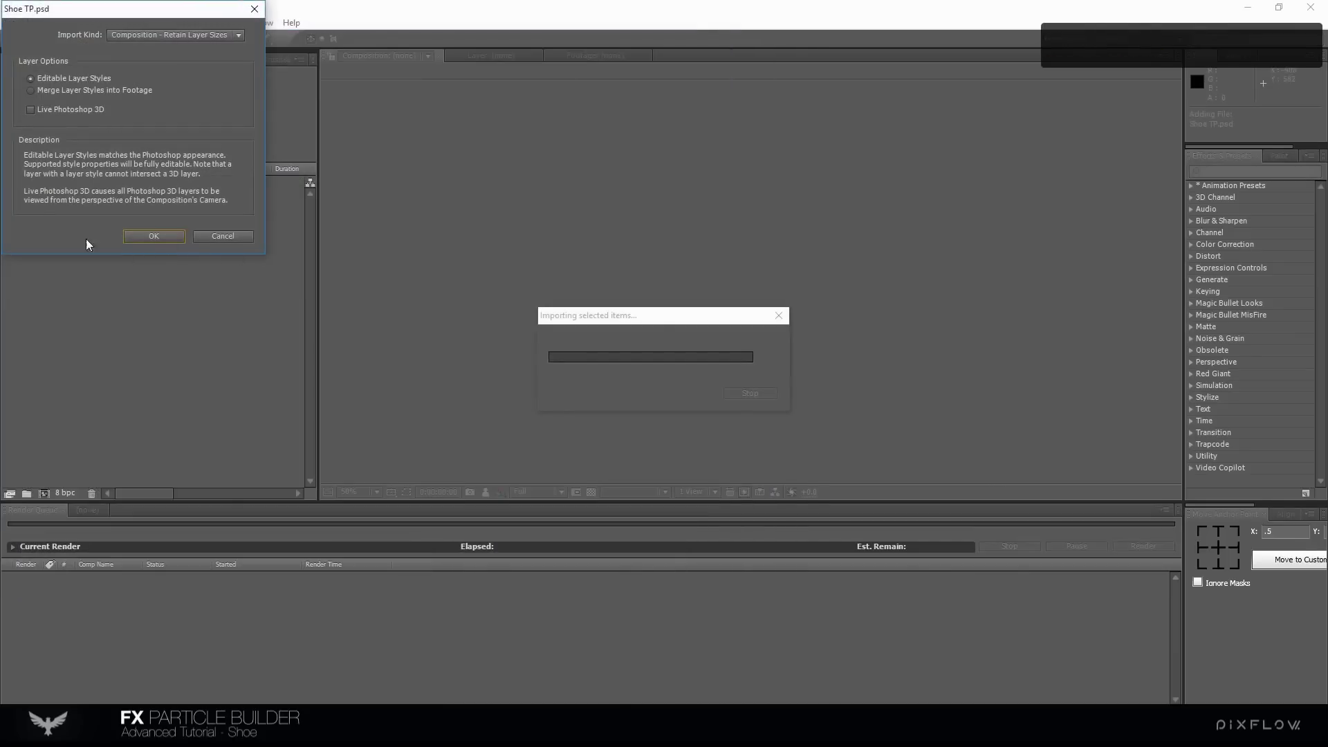
left_click(153, 235)
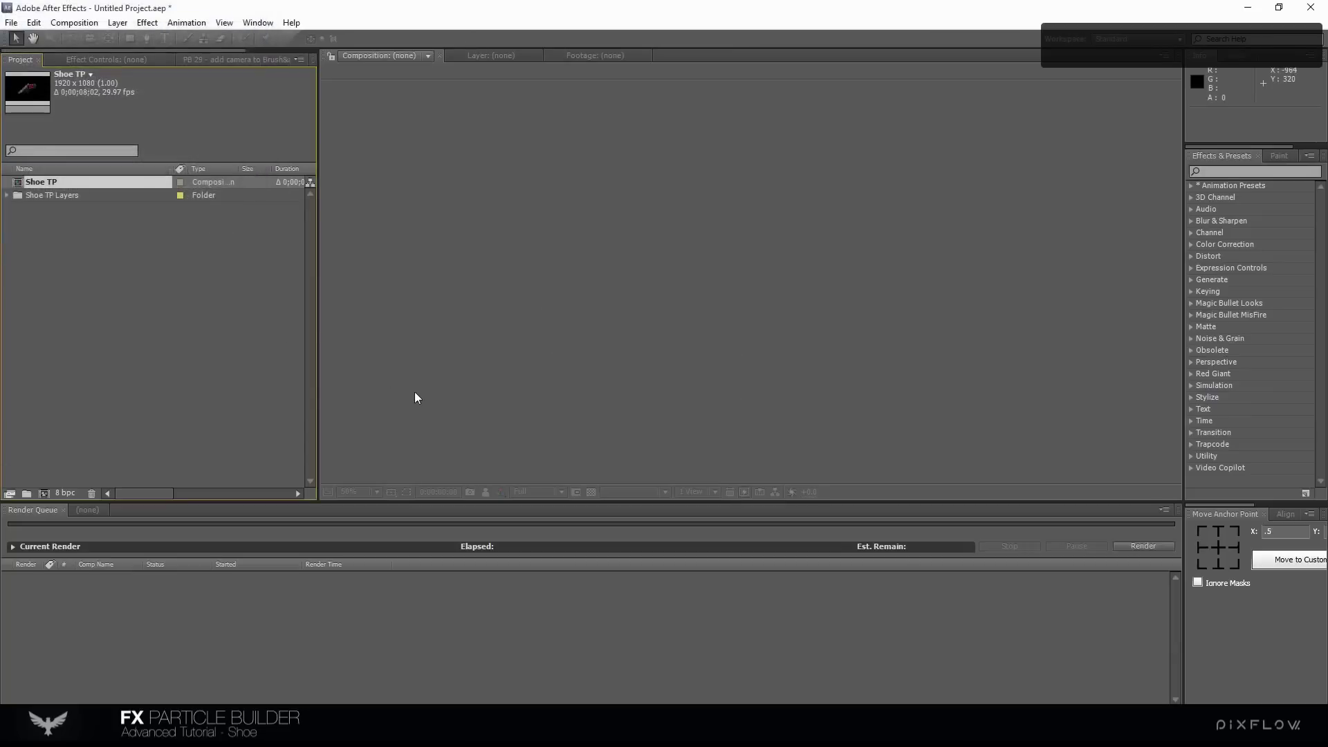
Open the Shoe TP composition and review its 1920×1080 composition settings
double_click(36, 183)
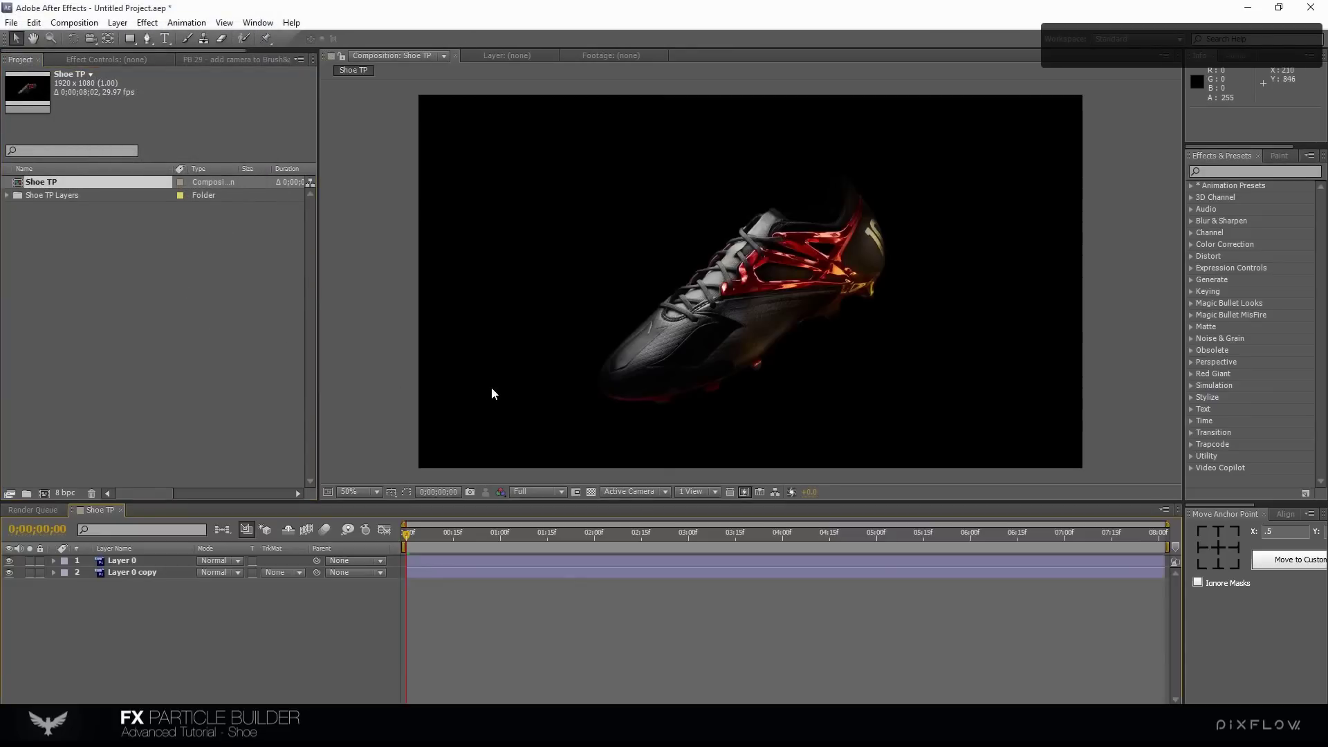
key("ctrl+k")
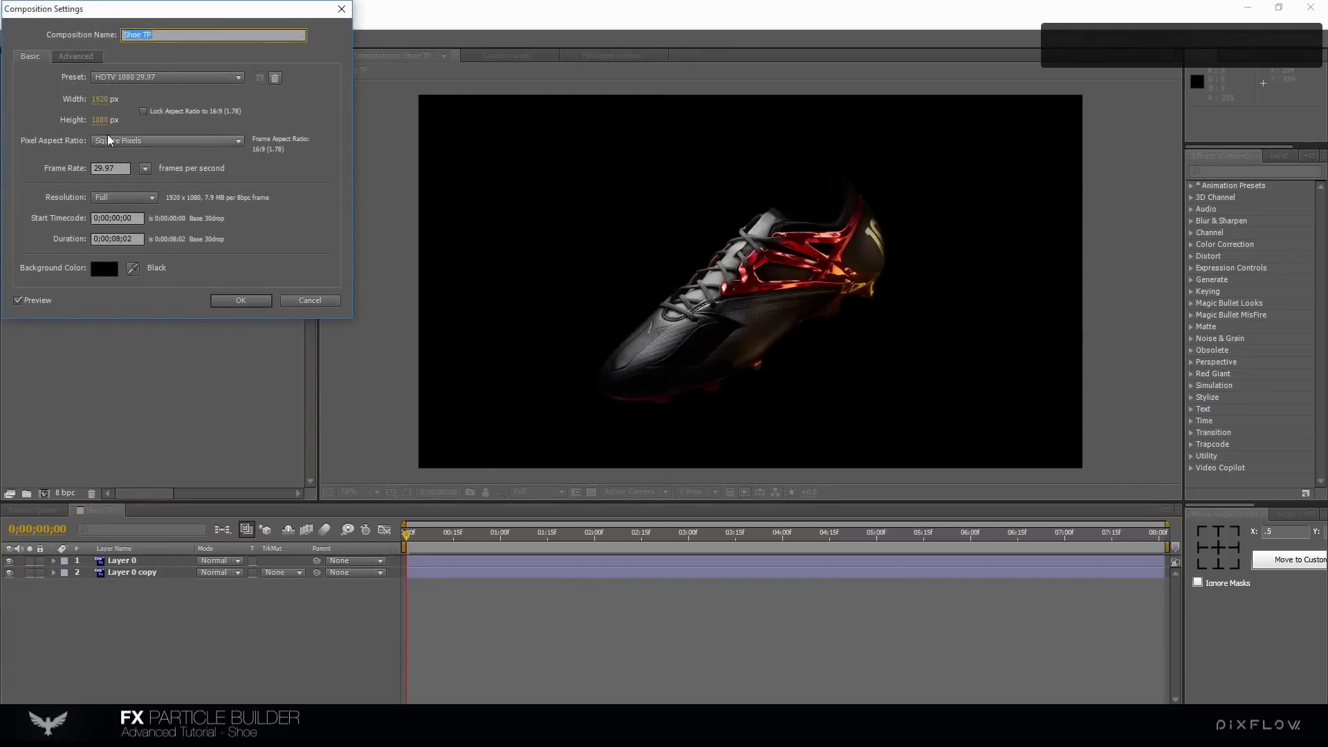
key("Tab")
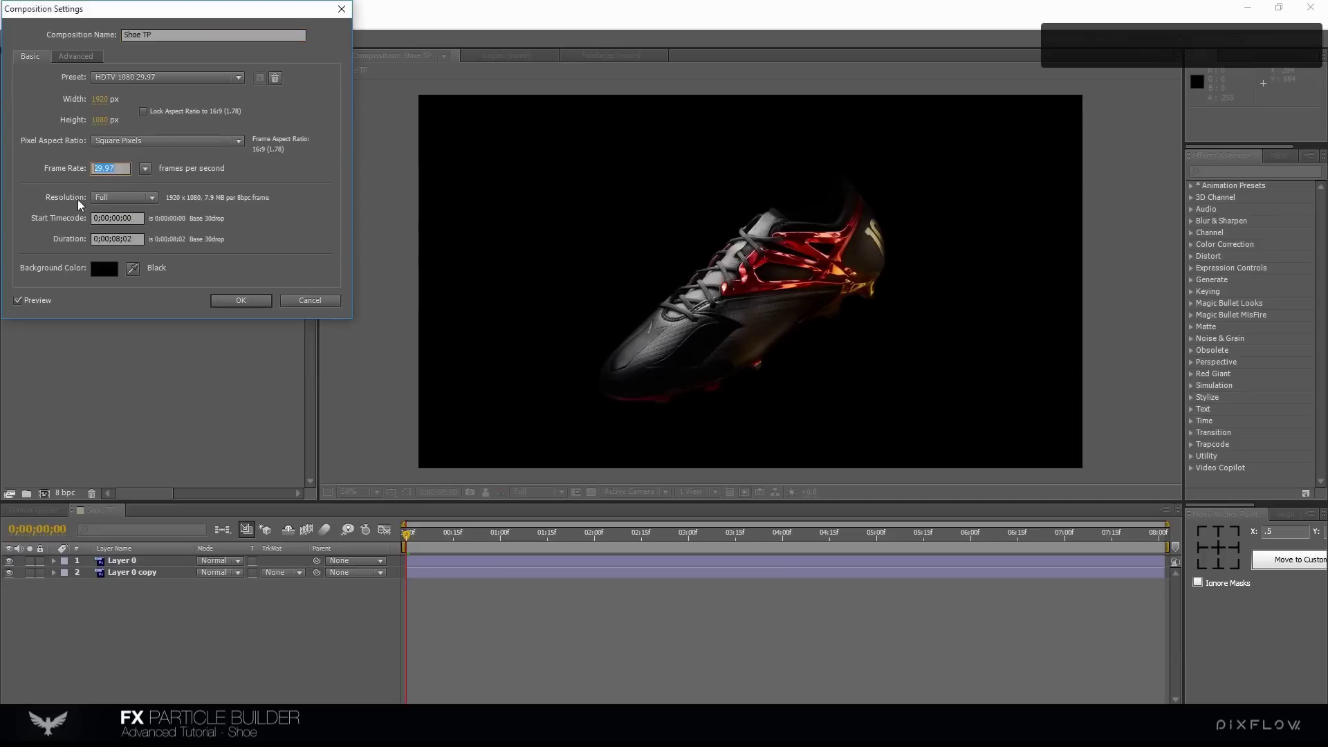
key("Tab")
Keep the composition settings, delete Layer 0 copy, and duplicate Layer 0 as Layer 2
left_click(235, 302)
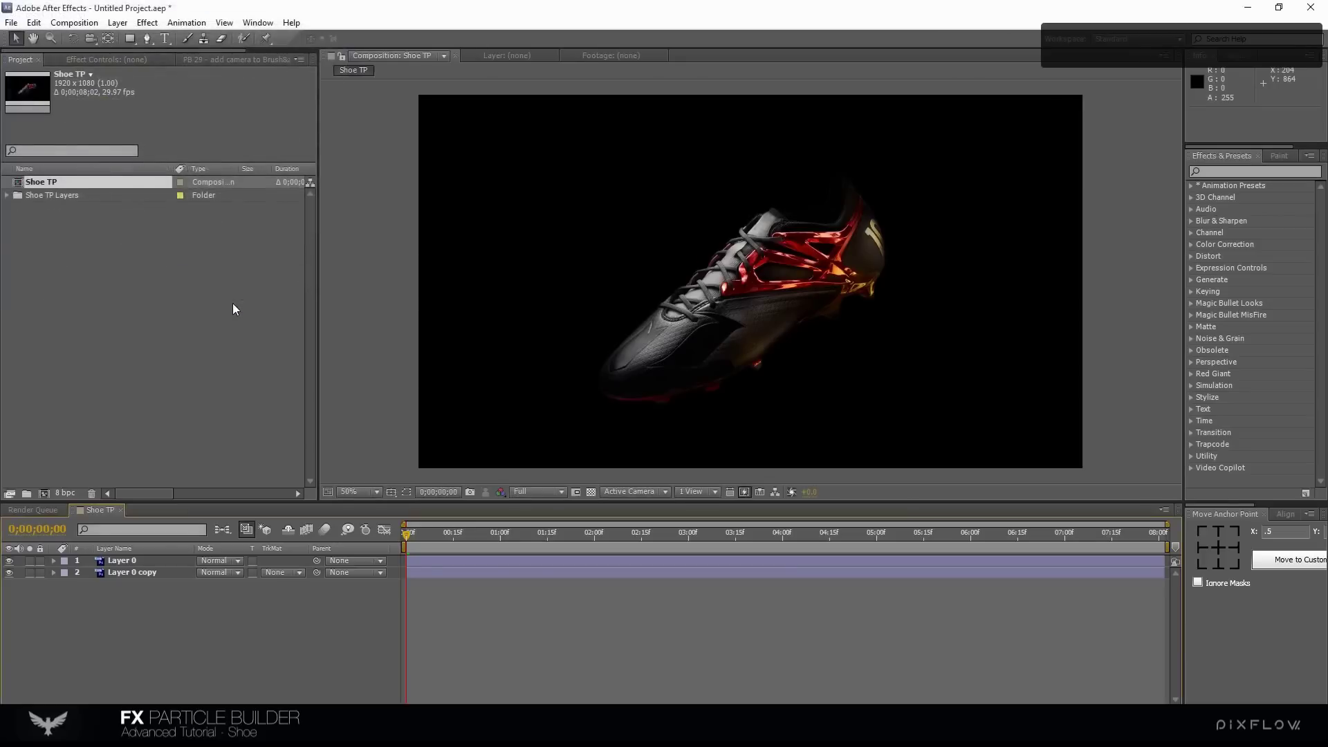
left_click(114, 572)
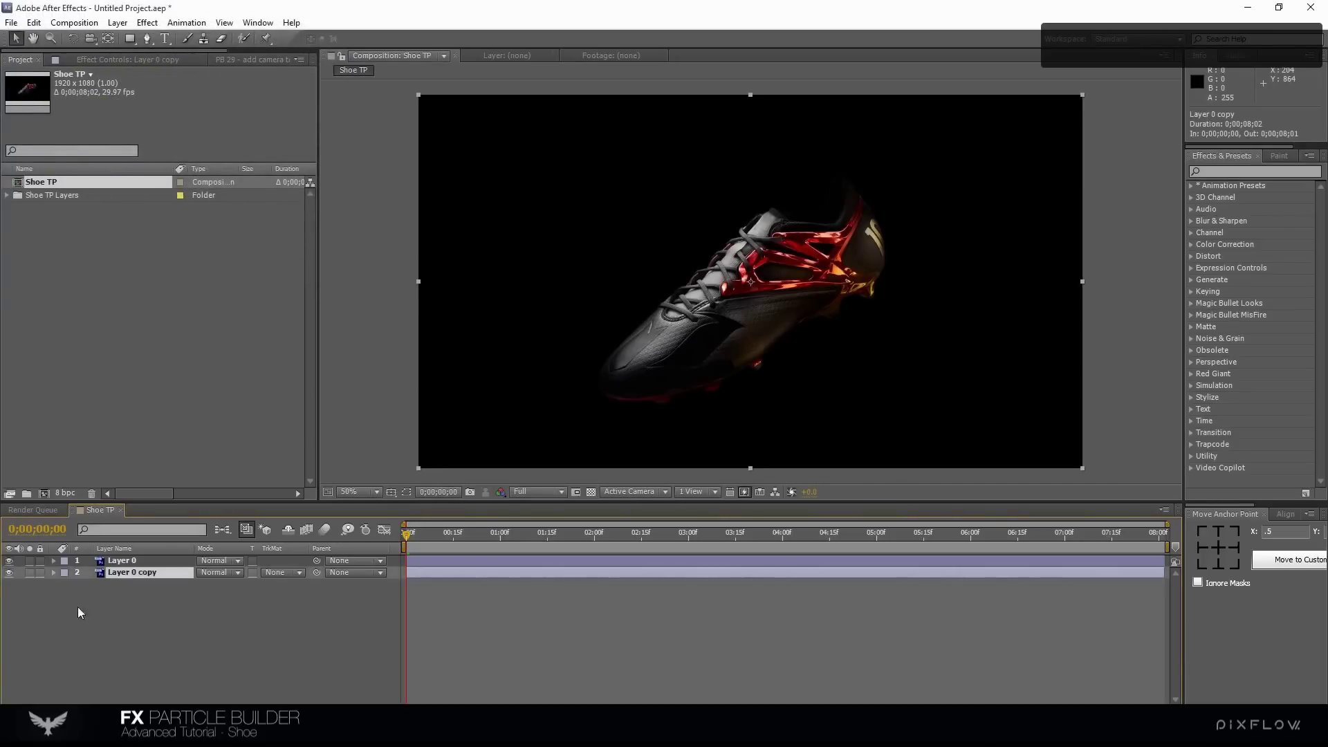
key("Delete")
left_click(114, 561)
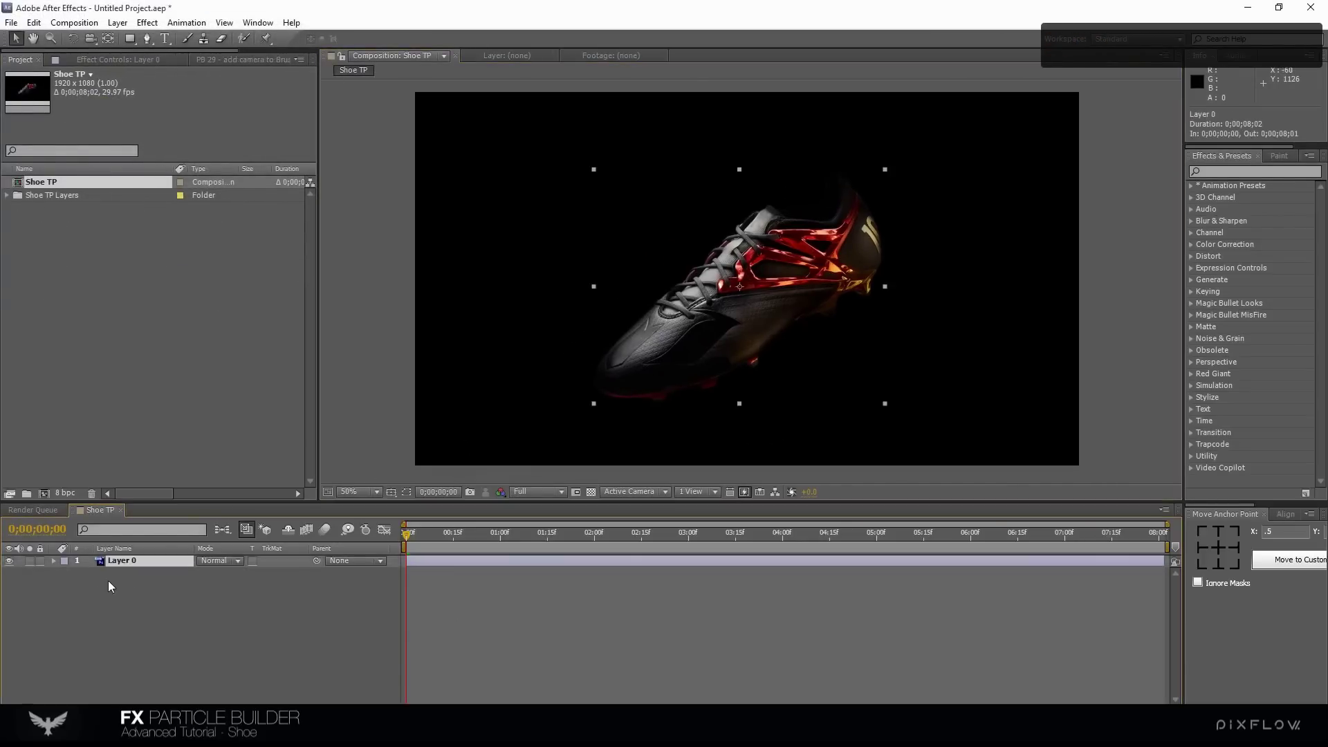
key("ctrl+d")
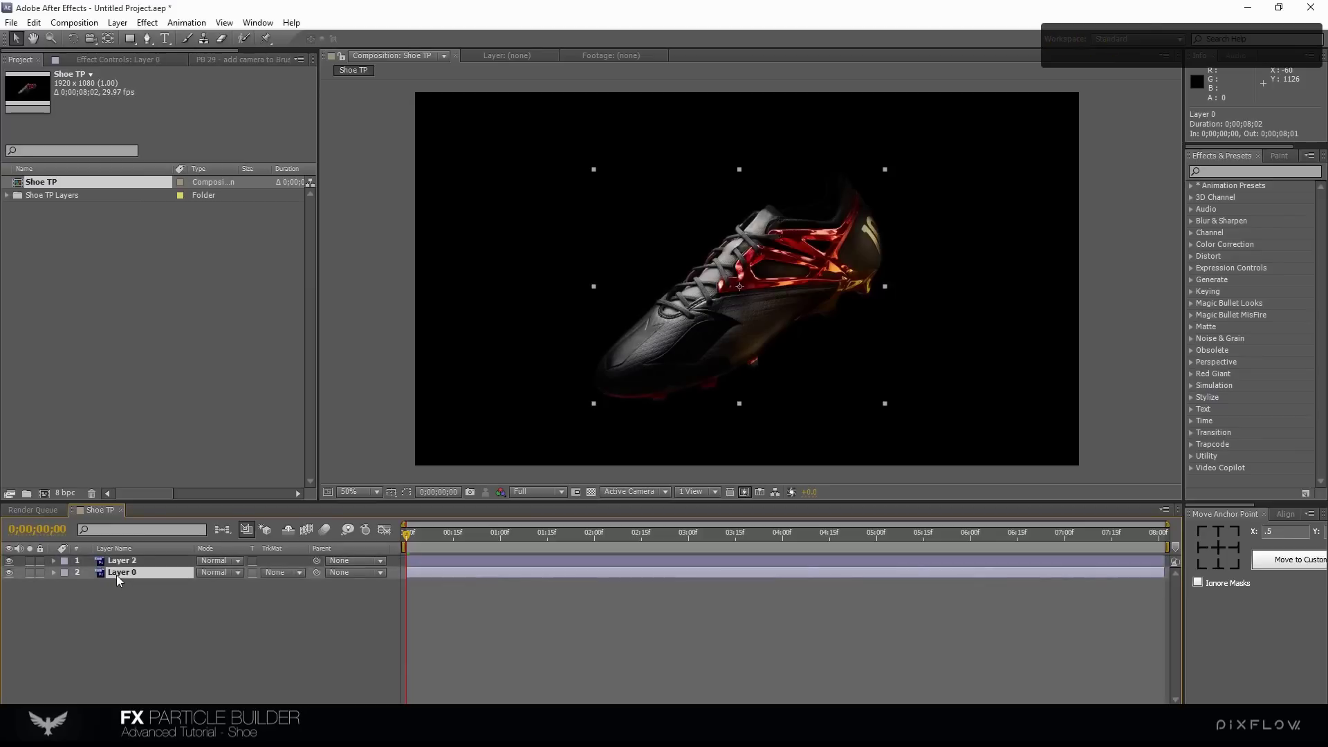
Choose the orange dust swirl preset from Particle Builder's Dust presets
left_click(207, 60)
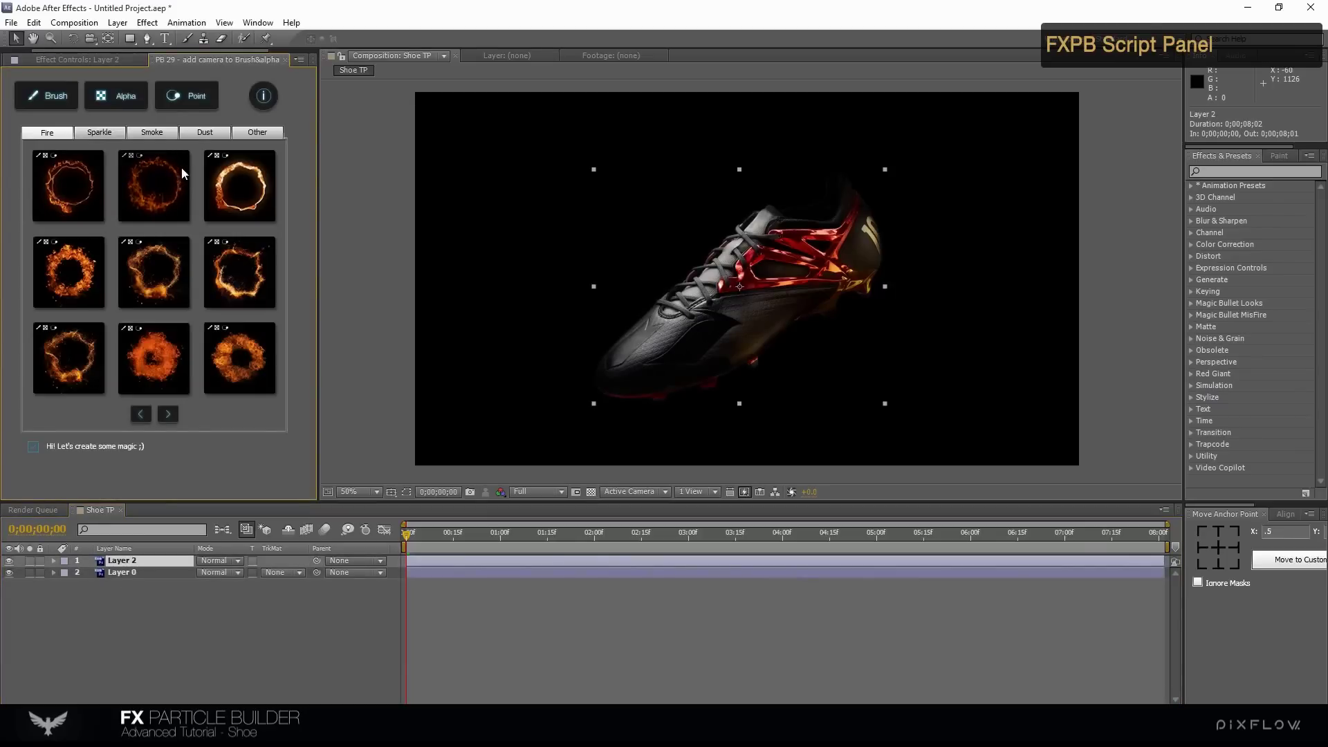
left_click(205, 132)
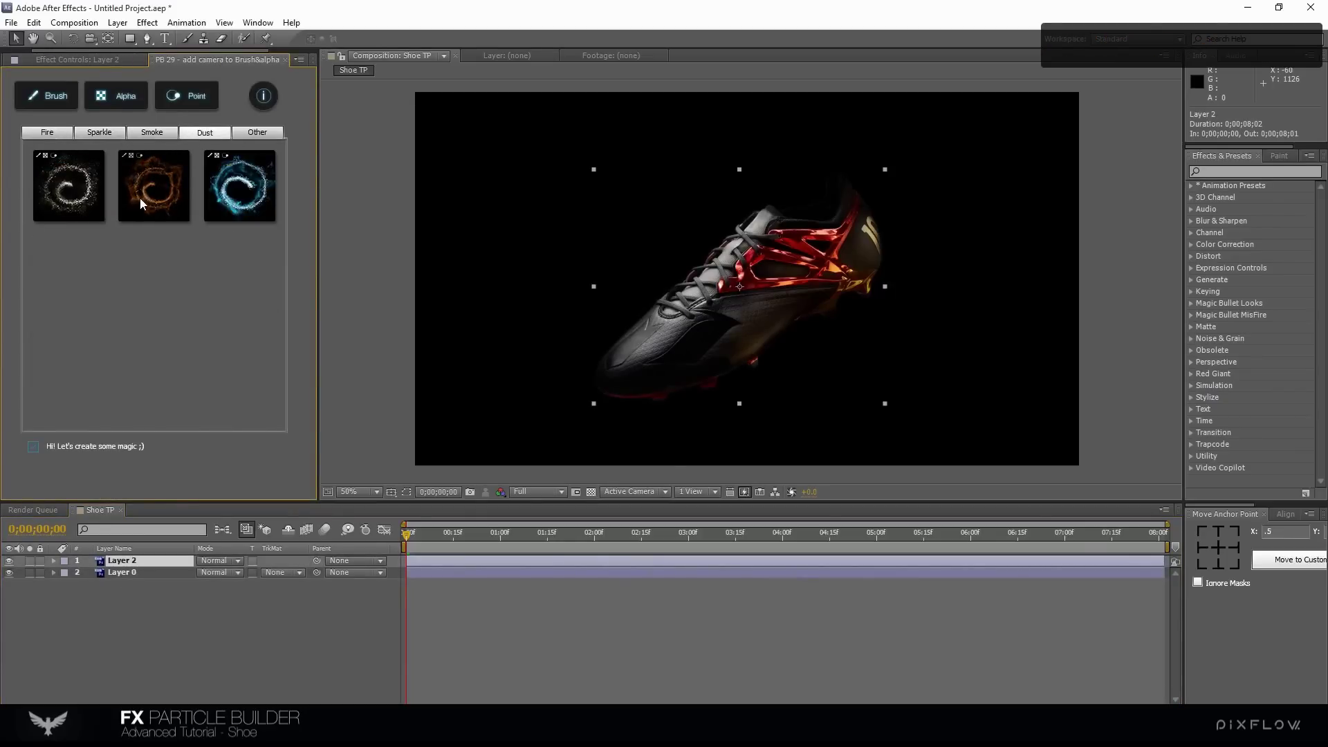
left_click(140, 198)
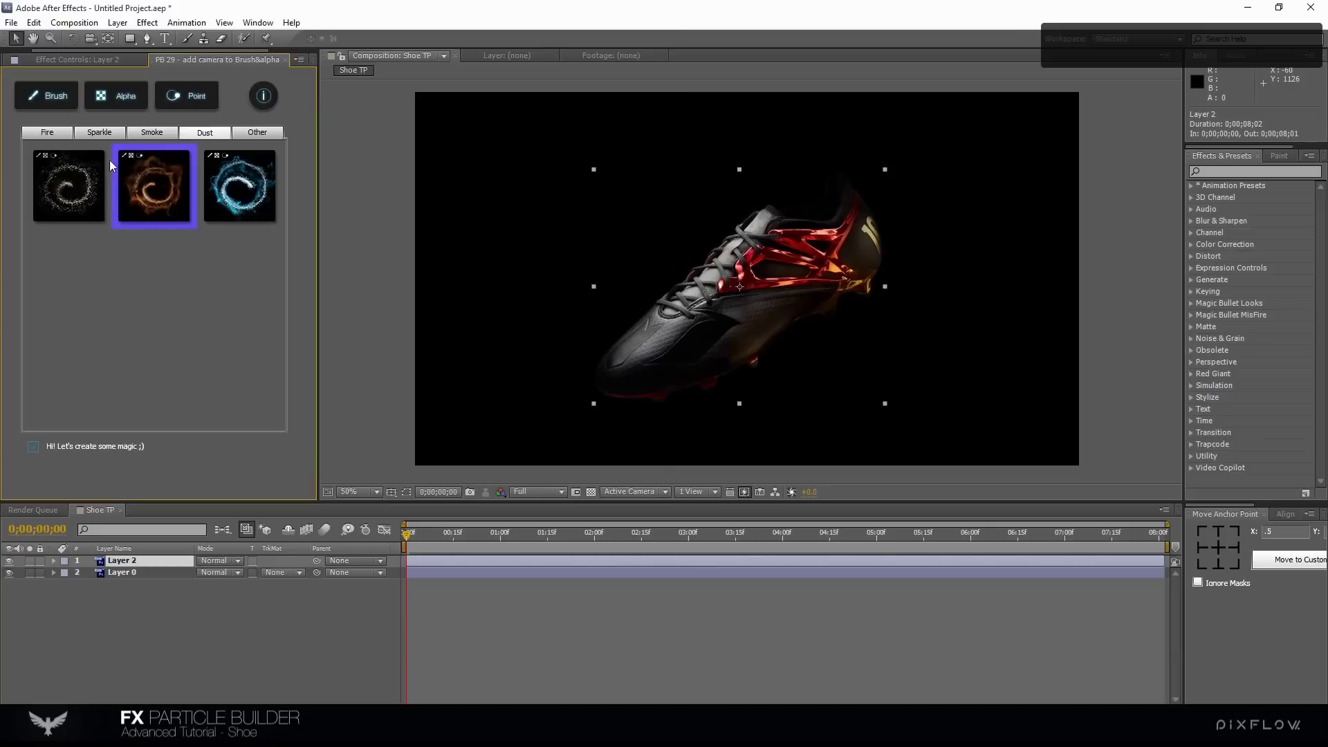
Paint white with a size-45 brush over the red panels from laces to heel to emit dust
left_click(49, 103)
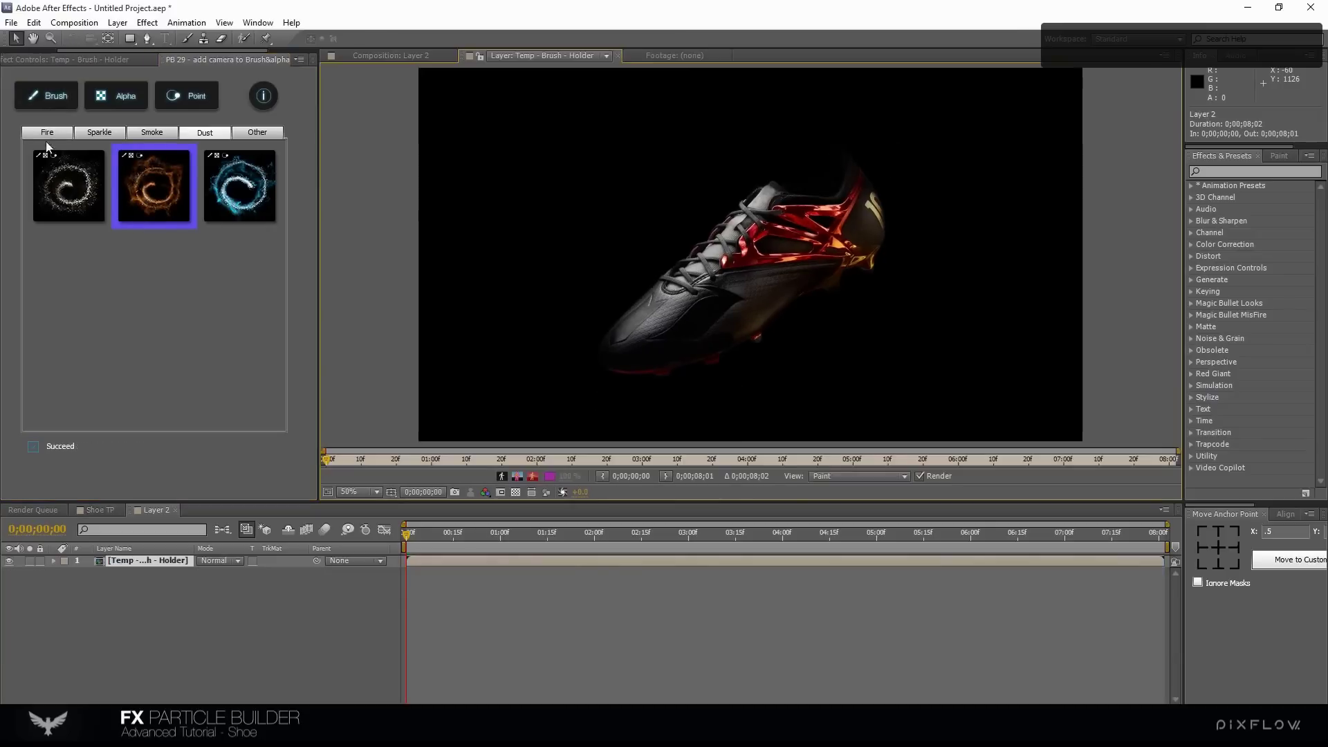
left_click(189, 39)
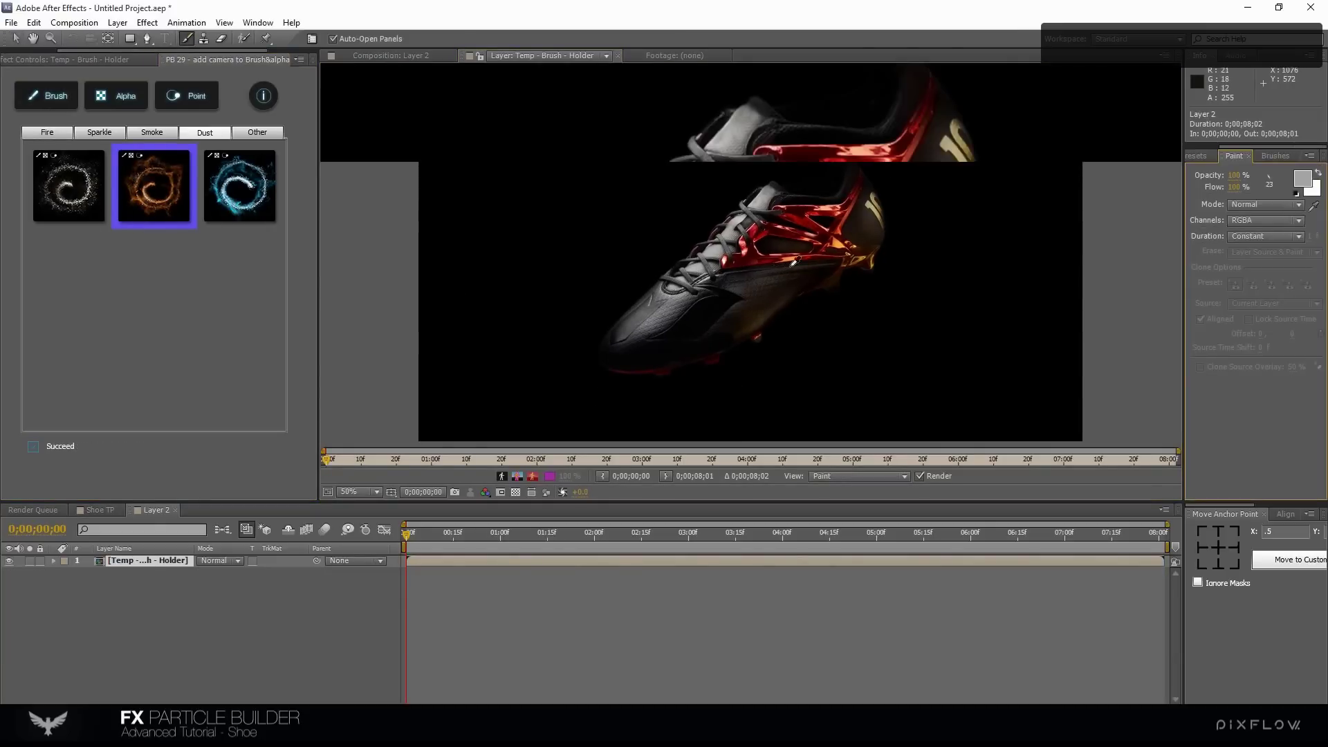
scroll(794, 261, "up", 2)
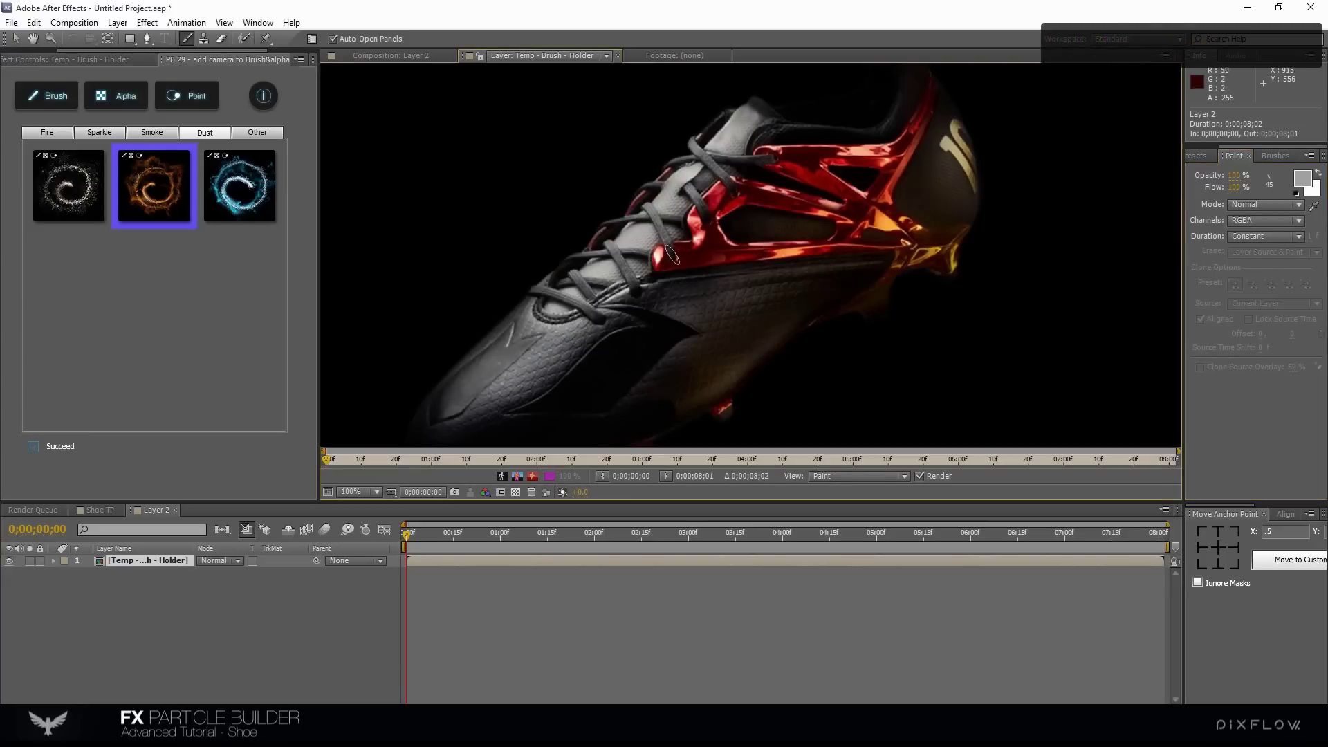
mouse_move(676, 251)
left_mouse_down()
mouse_move(693, 193)
mouse_move(689, 251)
mouse_move(670, 238)
mouse_move(656, 275)
mouse_move(910, 236)
mouse_move(871, 213)
mouse_move(935, 230)
mouse_move(912, 242)
mouse_move(875, 213)
mouse_move(926, 113)
mouse_move(859, 158)
mouse_move(768, 155)
mouse_move(874, 206)
mouse_move(809, 163)
mouse_move(875, 158)
mouse_move(773, 154)
mouse_move(840, 198)
mouse_move(834, 211)
mouse_move(738, 188)
mouse_move(714, 211)
mouse_move(738, 193)
mouse_move(872, 216)
mouse_move(712, 211)
mouse_move(727, 253)
mouse_move(837, 243)
mouse_move(888, 209)
mouse_move(859, 232)
mouse_move(703, 246)
left_mouse_up()
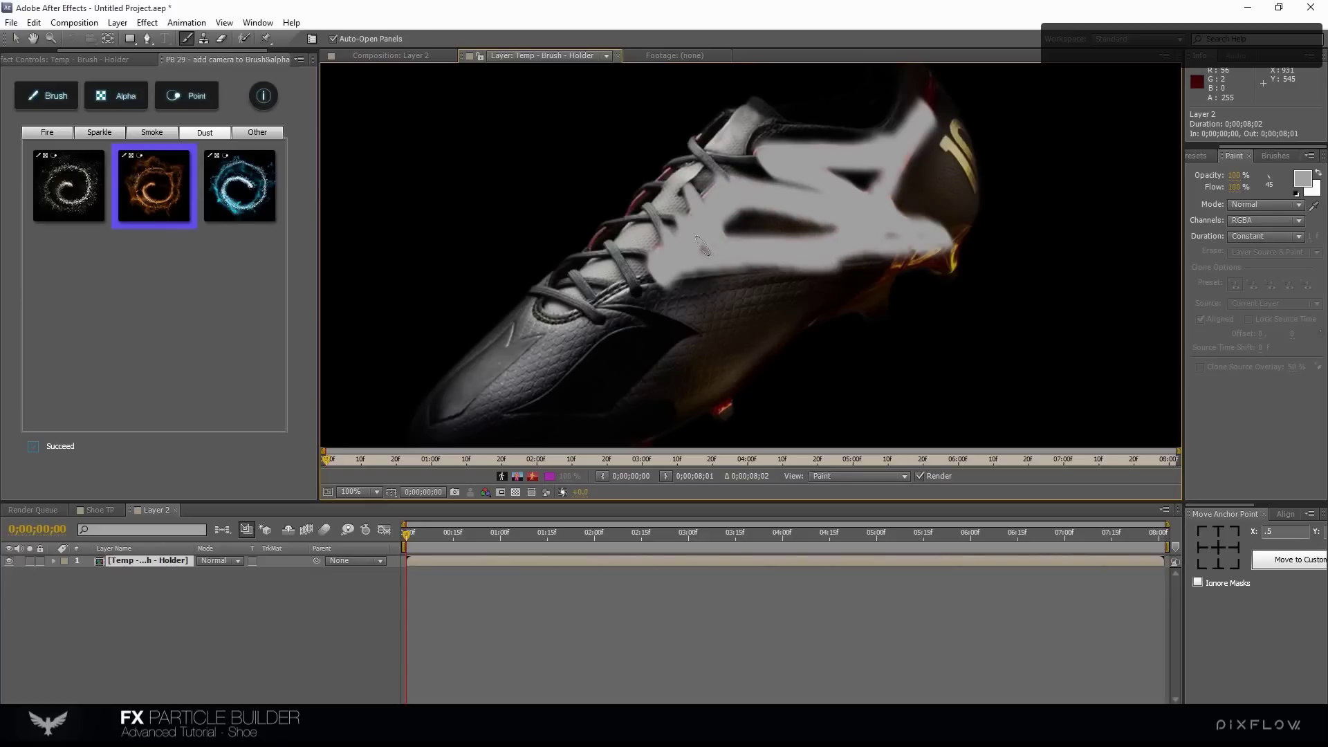
mouse_move(721, 203)
left_mouse_down()
mouse_move(809, 181)
mouse_move(763, 161)
left_mouse_up()
mouse_move(873, 225)
left_mouse_down()
mouse_move(929, 239)
mouse_move(901, 254)
mouse_move(958, 231)
left_mouse_up()
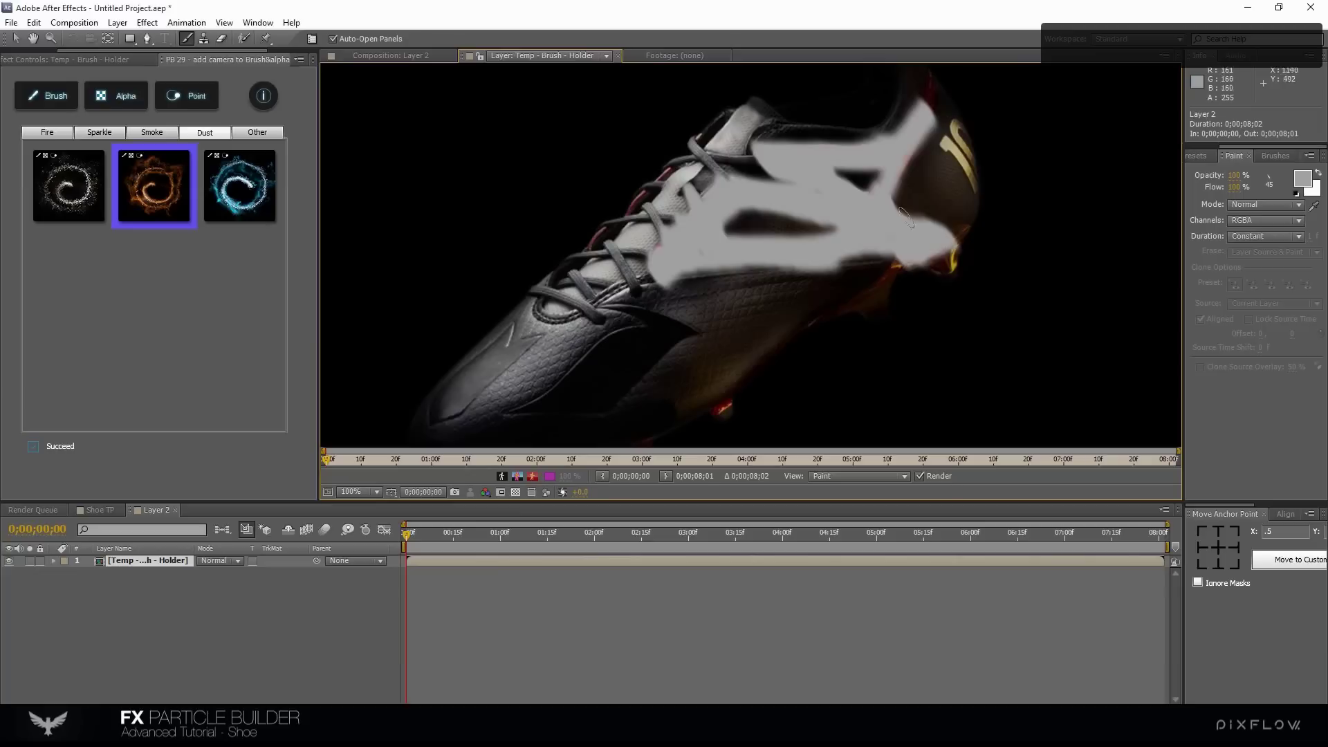
left_click(47, 95)
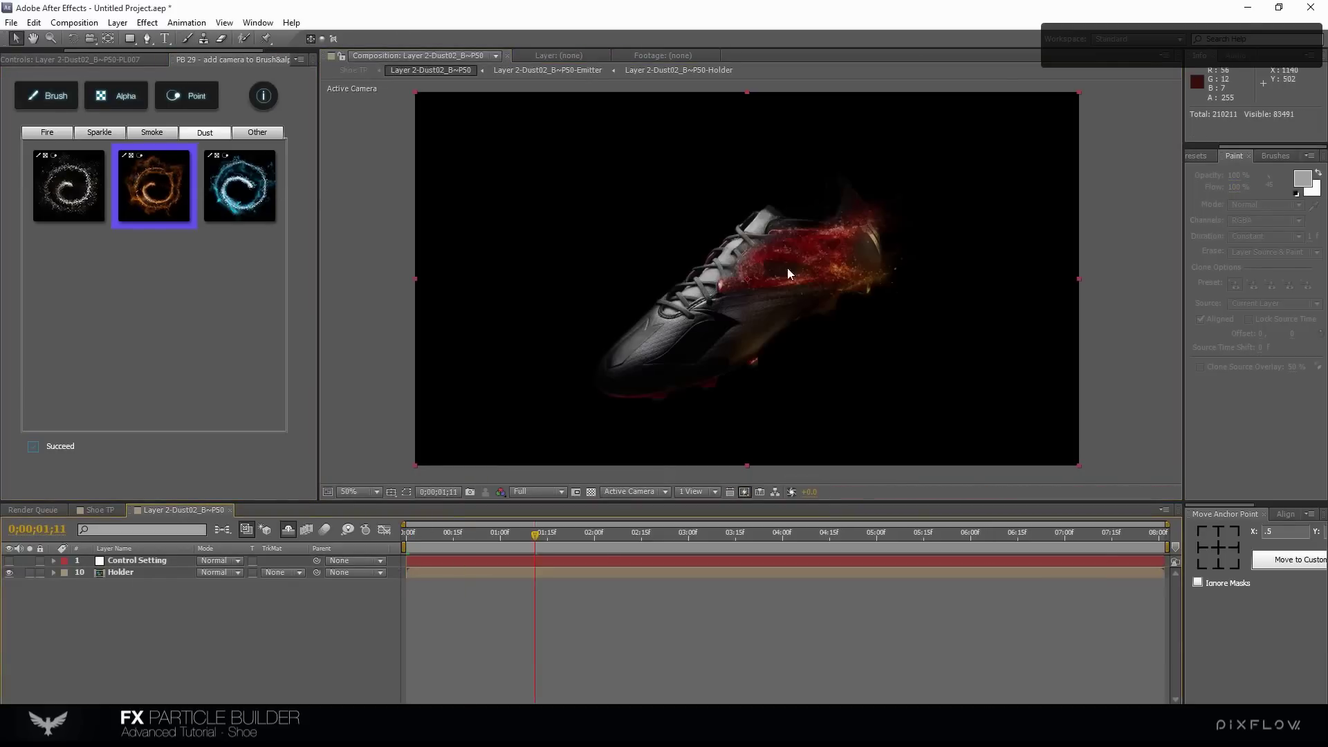
Set the Control Setting layer's particle Amount to 300, previewing at Third resolution
left_click(127, 561)
left_click(536, 491)
left_click(542, 558)
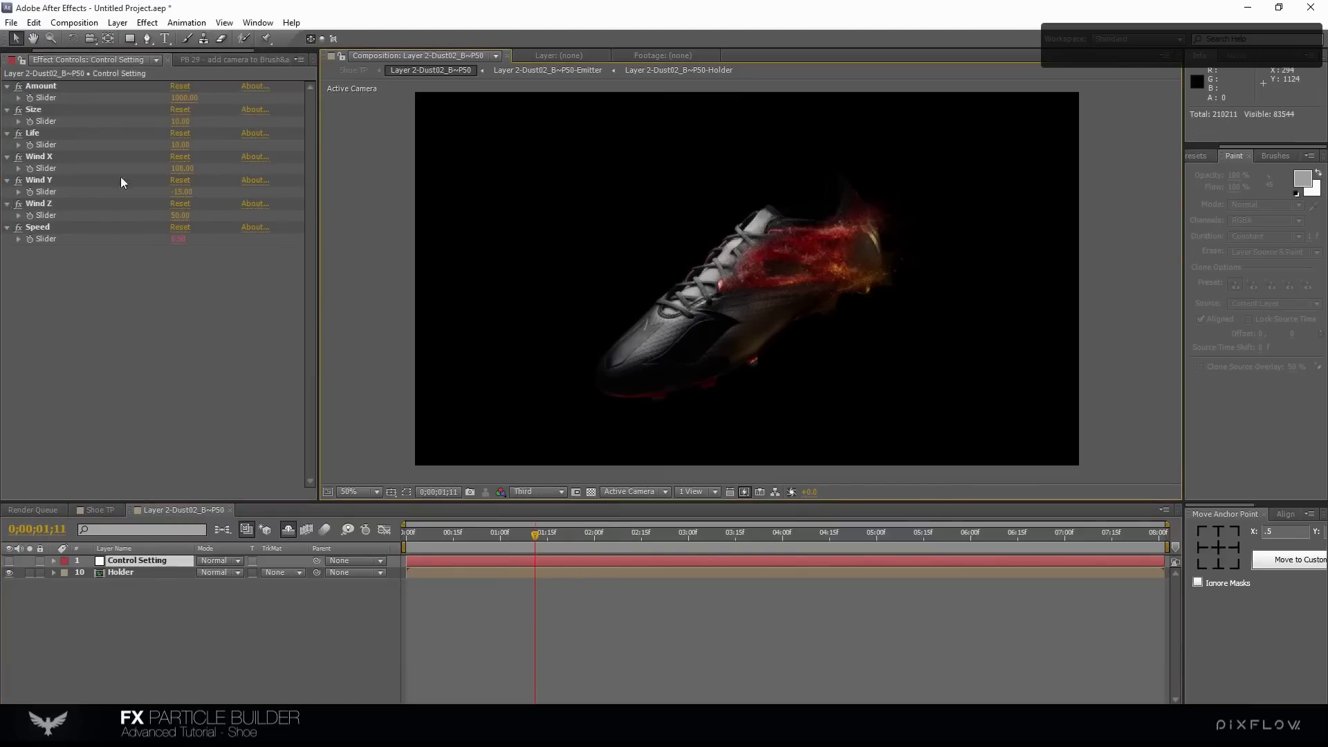
left_click(184, 99)
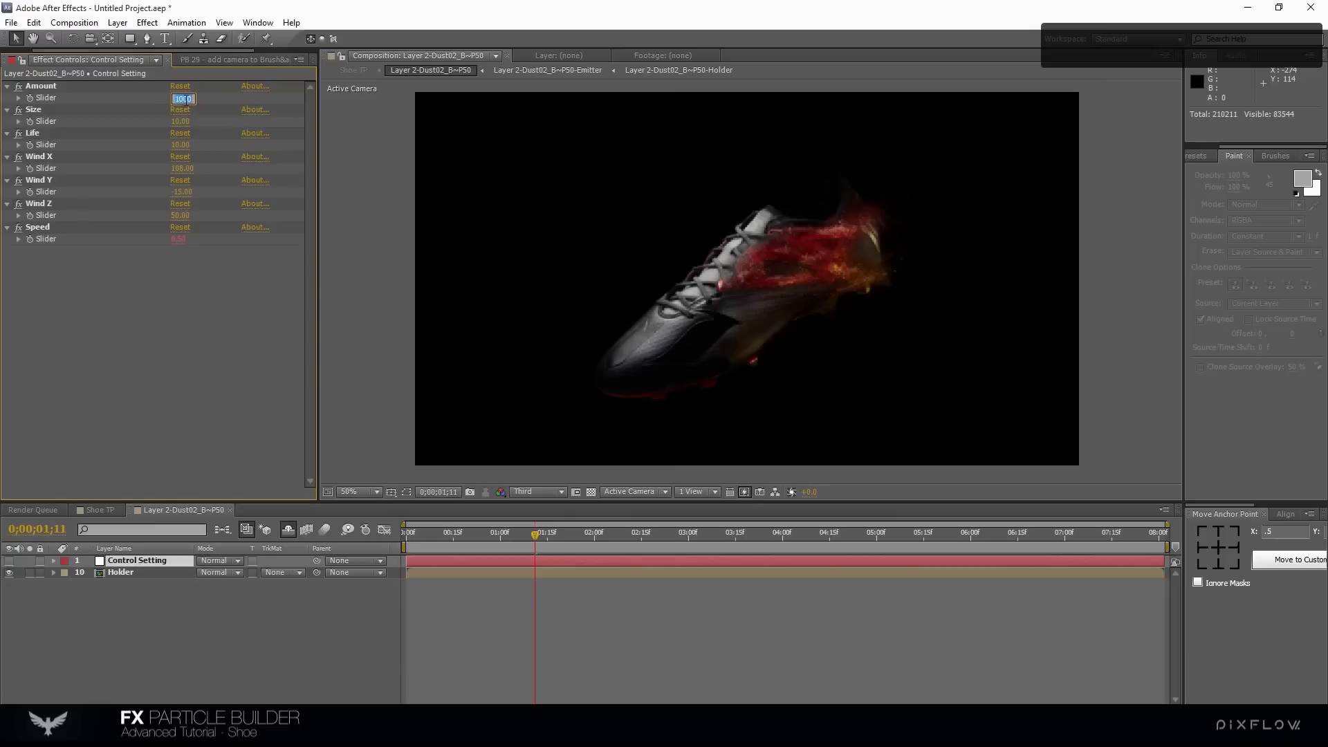
type("300")
key("Return")
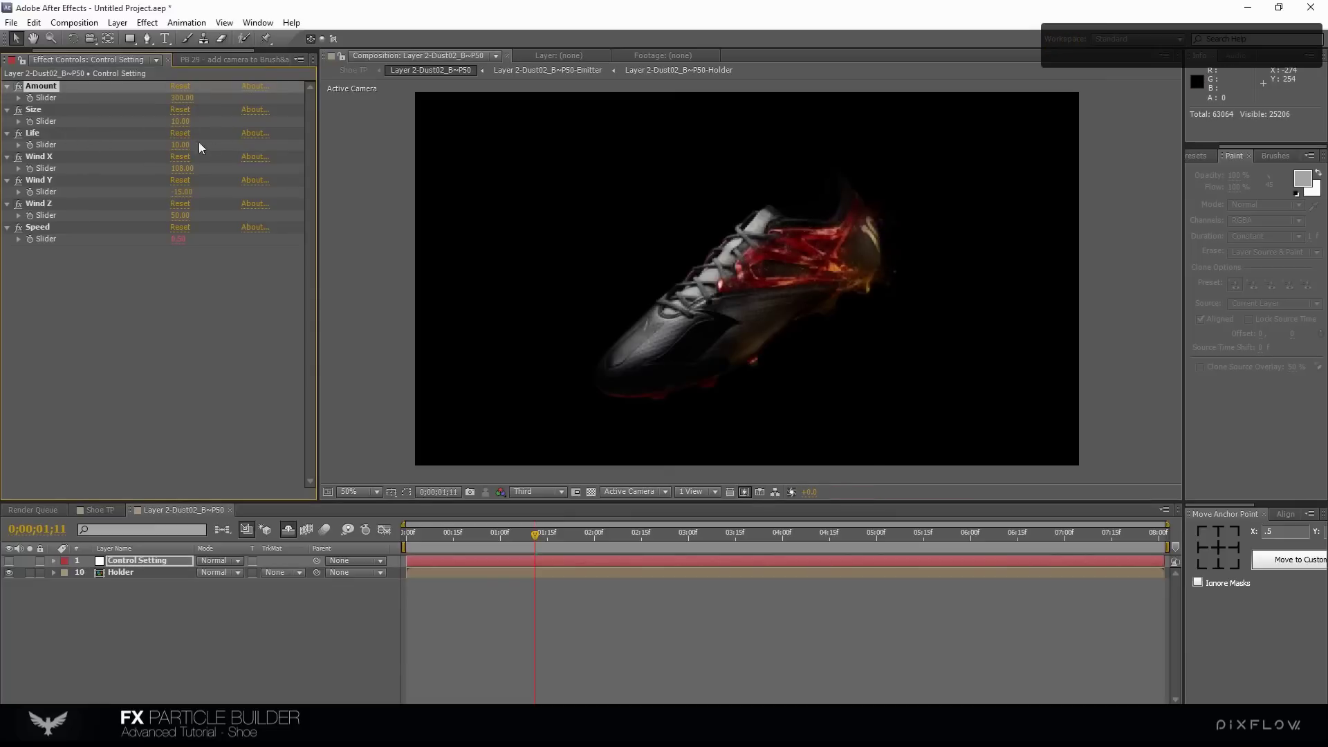
Set the dust Wind X to 70 and Wind Y to -75
left_click(184, 171)
type("70")
key("Return")
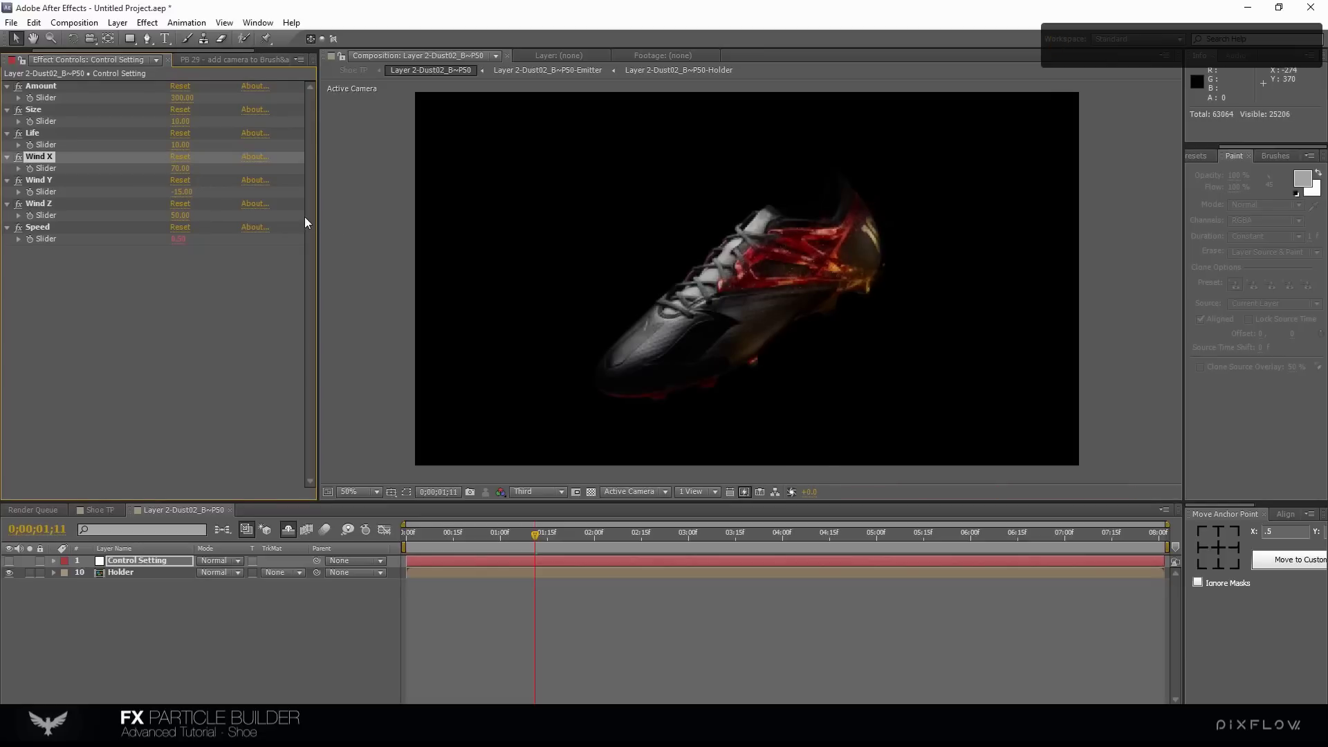
left_click(181, 192)
type("-75")
key("Return")
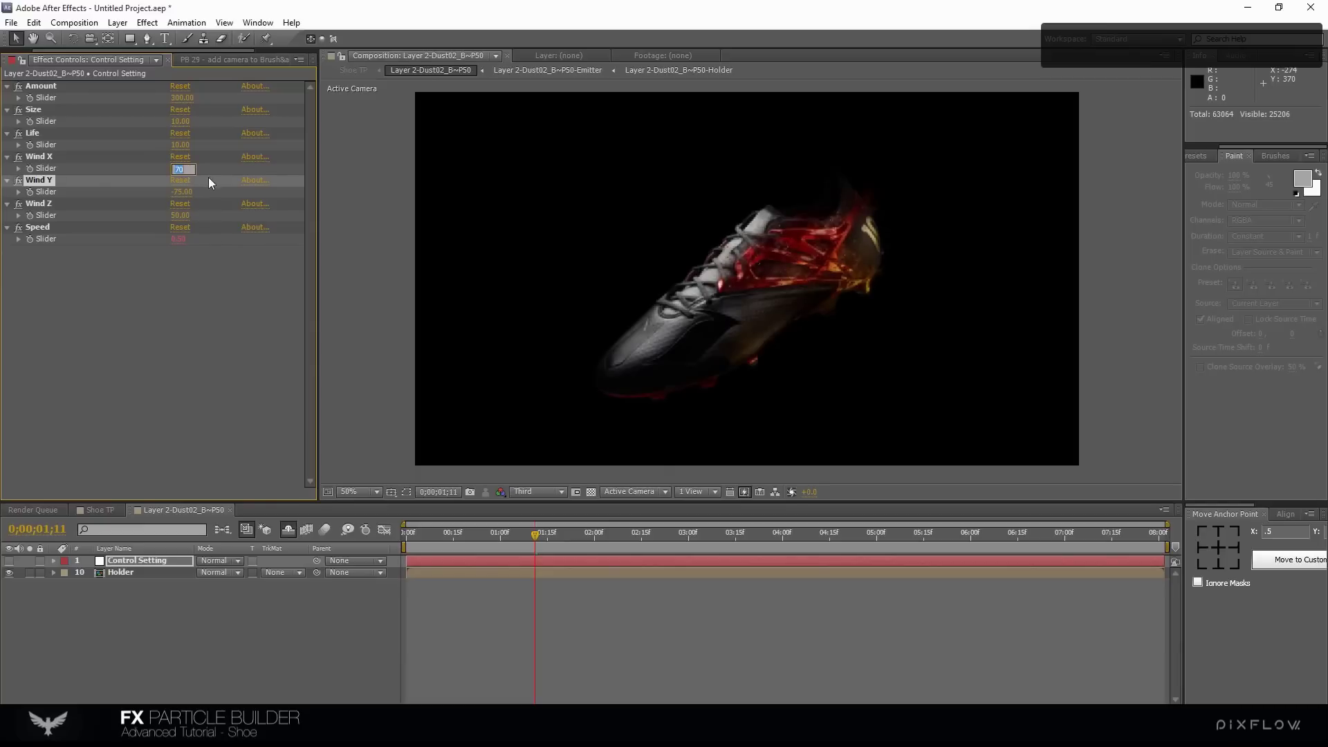
Restore Wind X to 70, set Wind Z to 0, and preview at Full resolution
type("0")
key("Return")
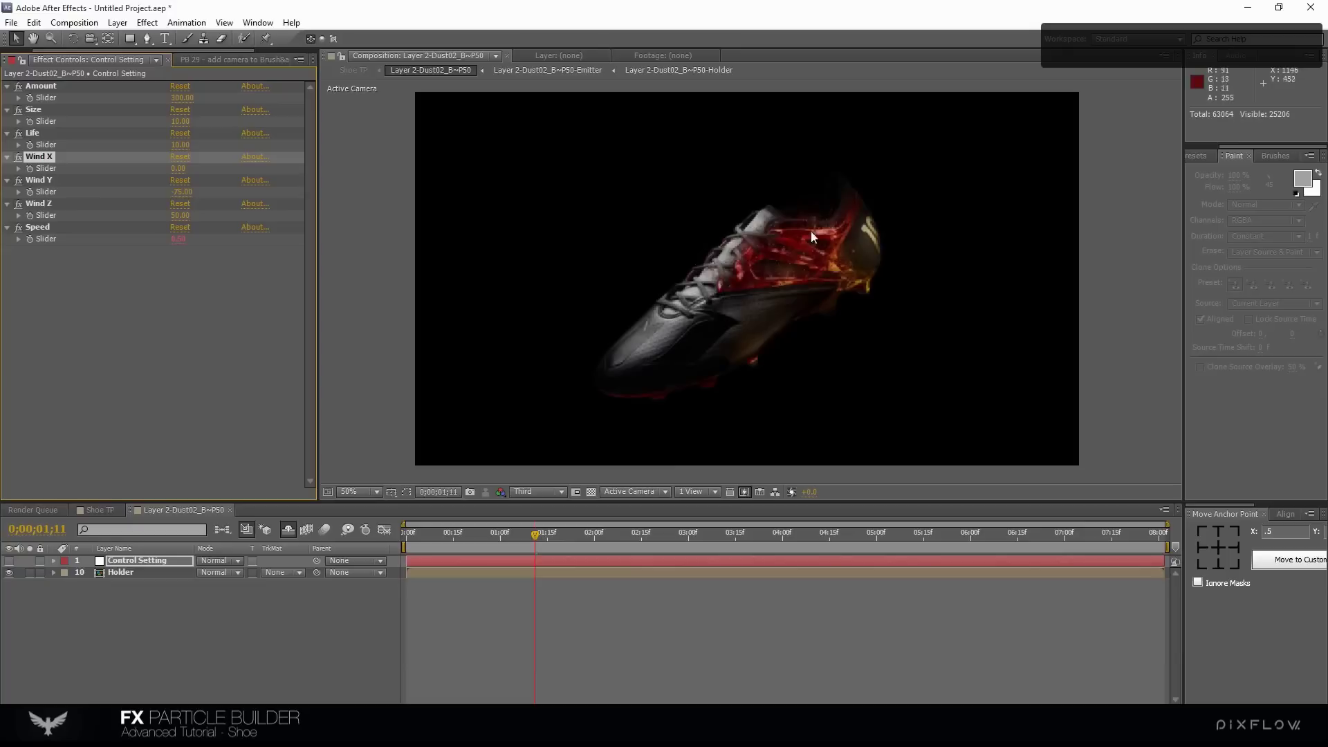
left_click(179, 169)
type("70")
left_click(265, 192)
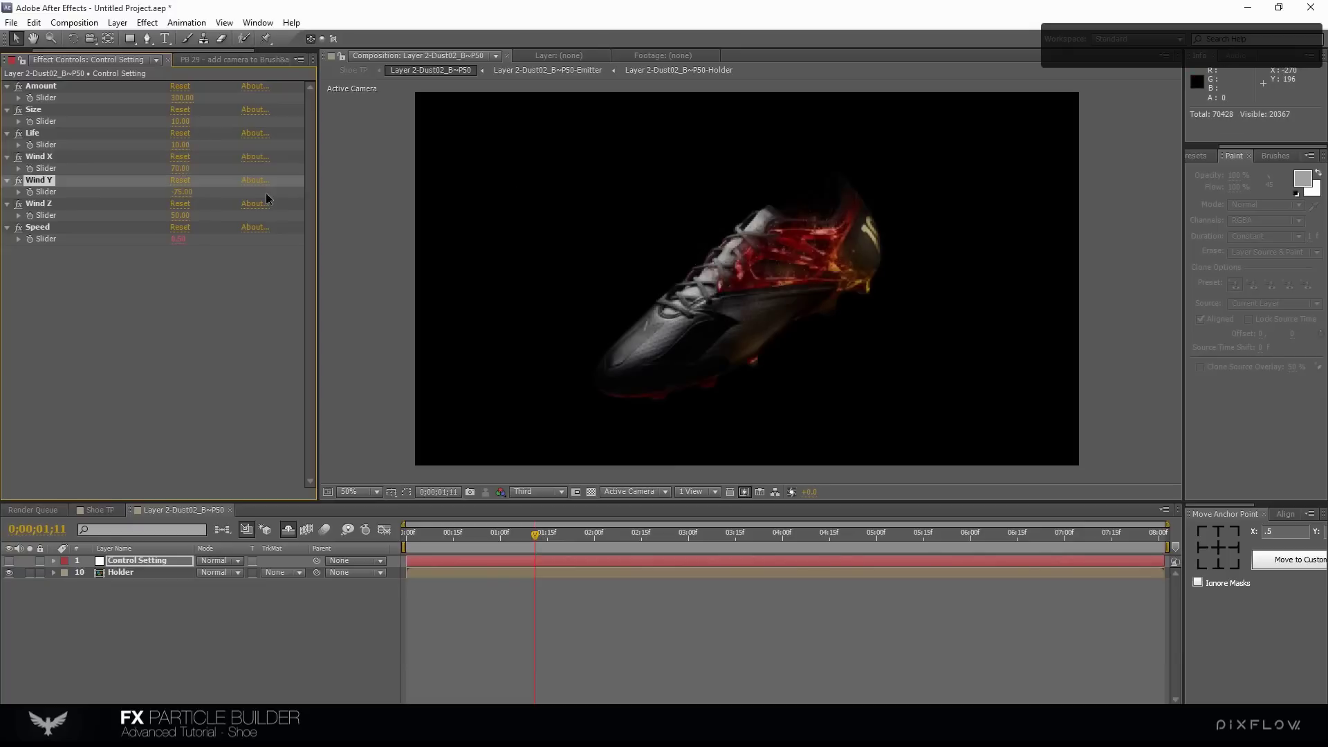
left_click(187, 217)
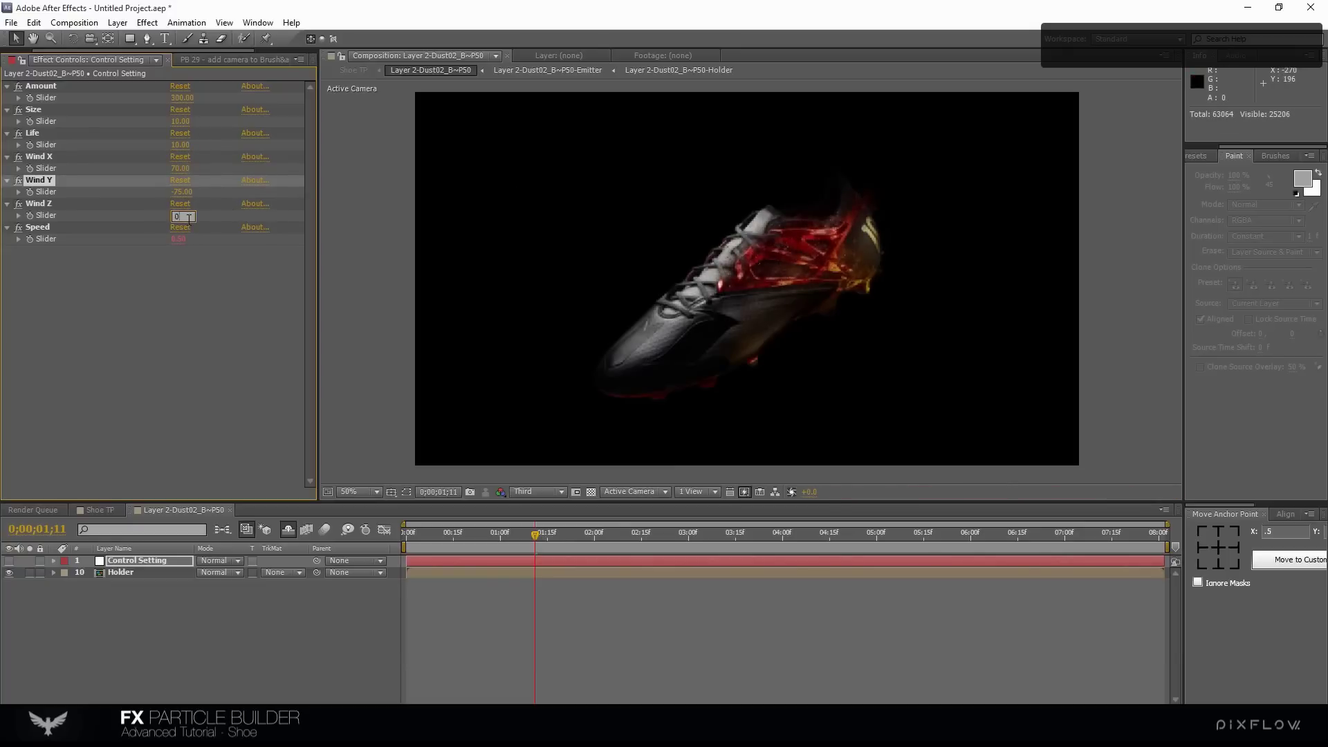
type("0")
key("Return")
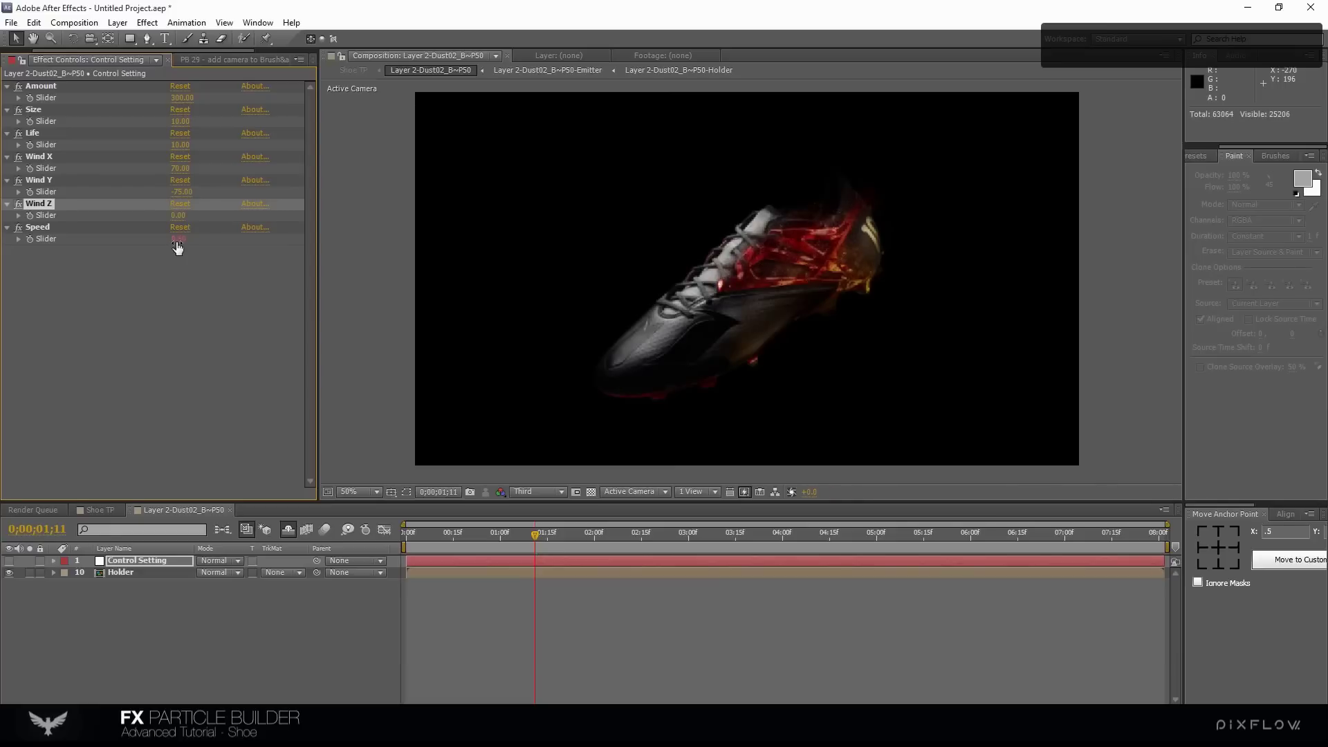
left_click(536, 491)
left_click(543, 525)
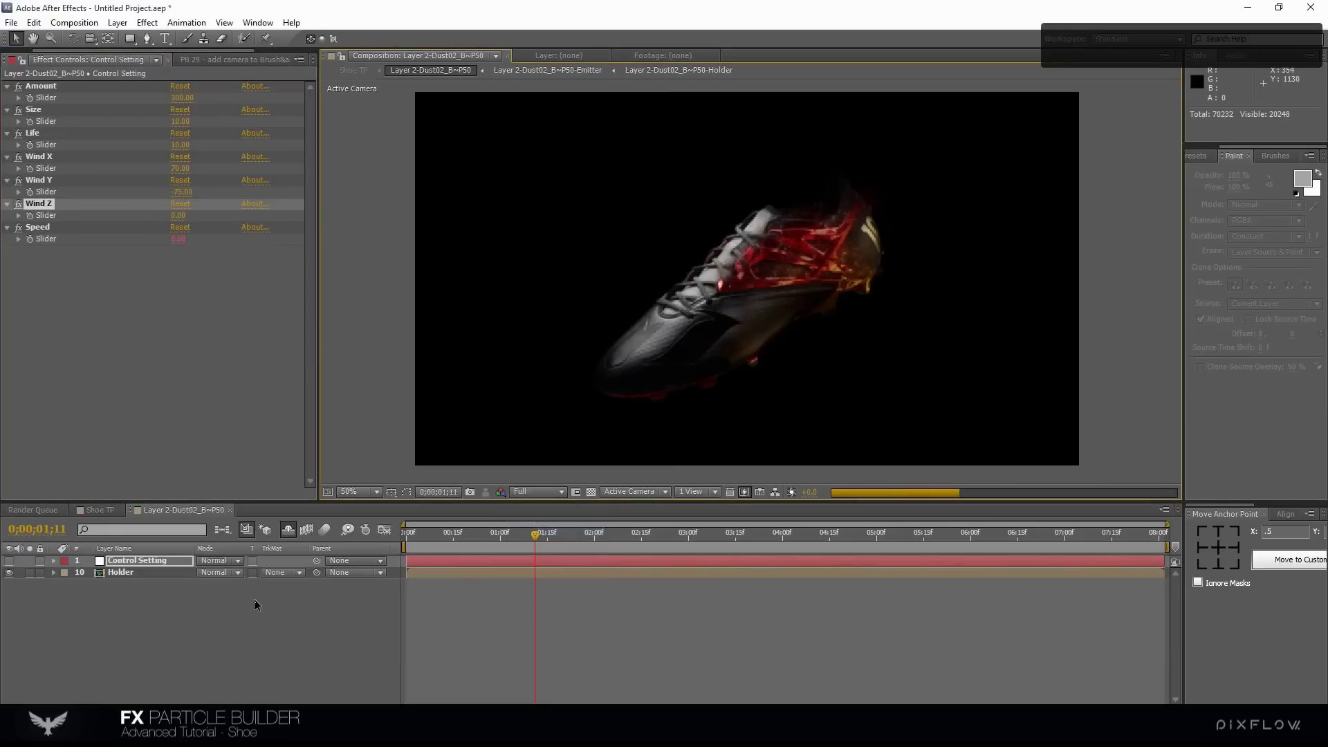
Hide the Holder layer and move the current time to 0;00;02;28
left_click(10, 573)
left_click(736, 375)
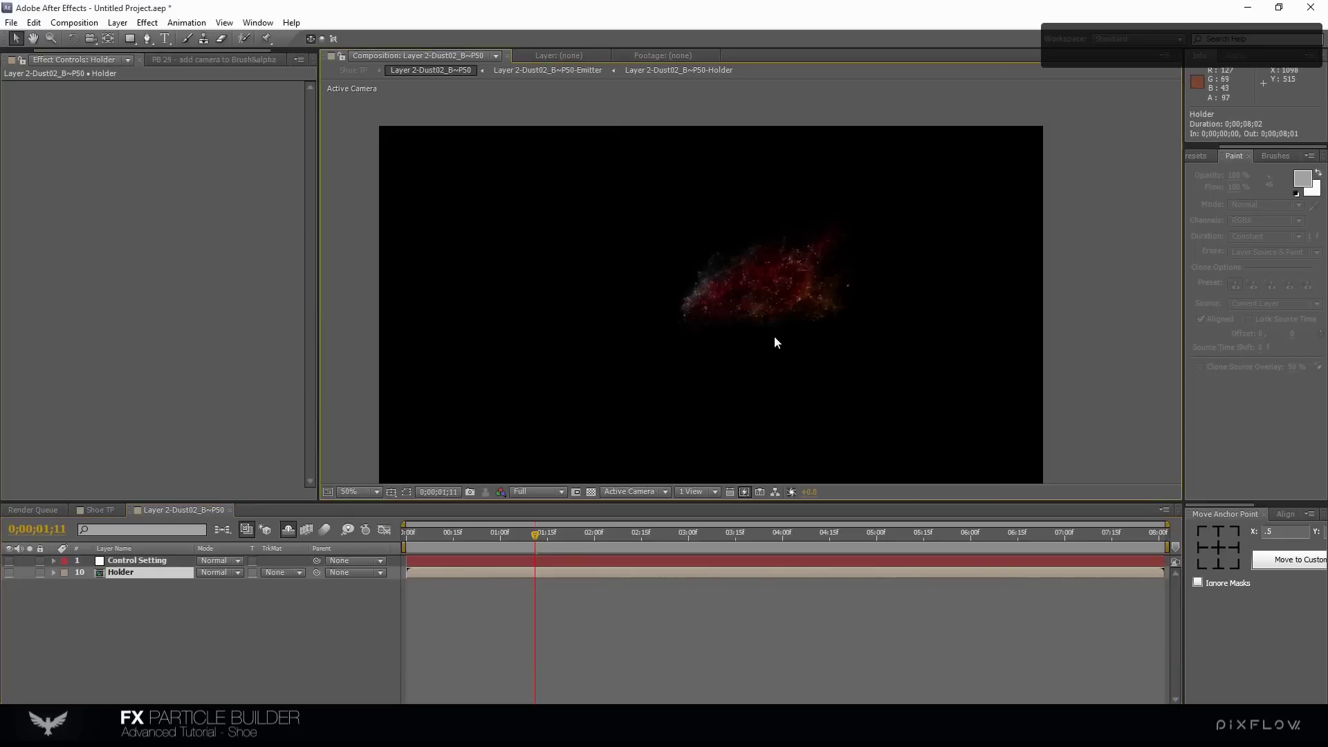
left_click(682, 539)
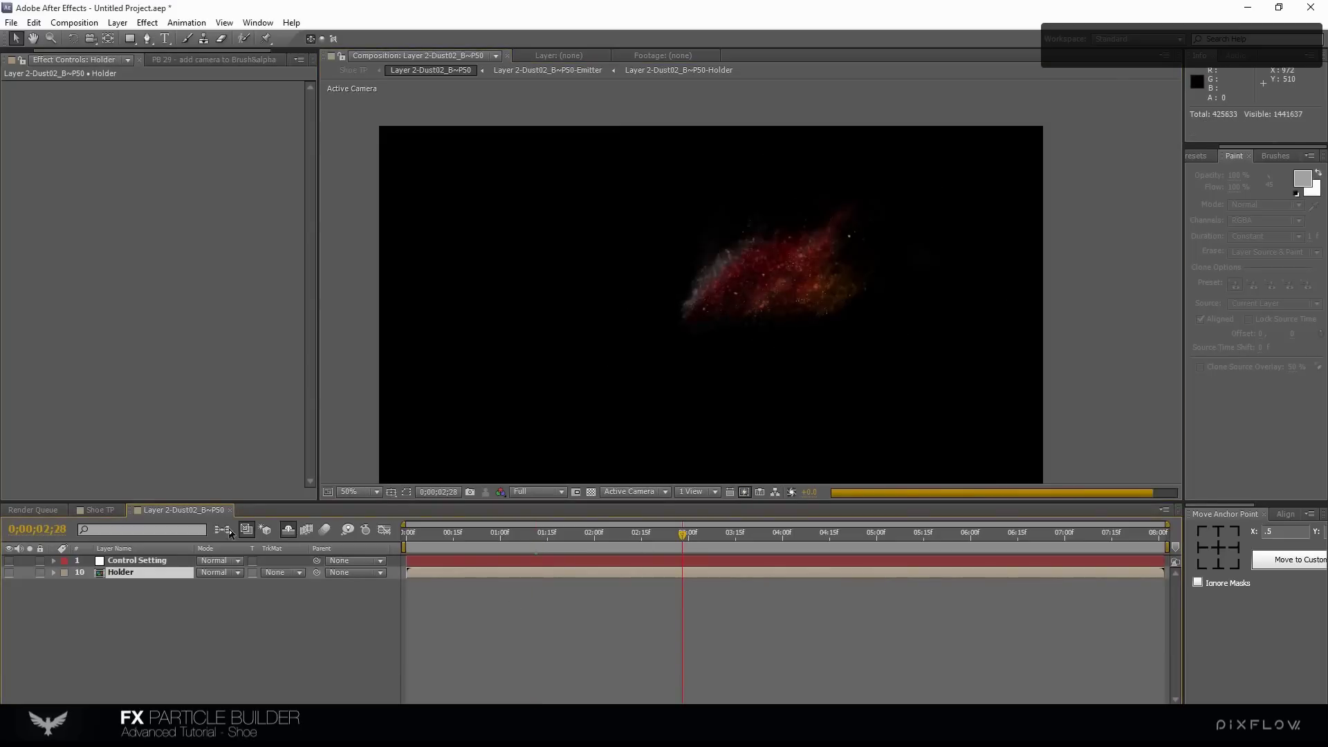
Return to Shoe TP and toggle the dust layer to compare the shoe with and without dust
left_click(70, 512)
left_click(61, 510)
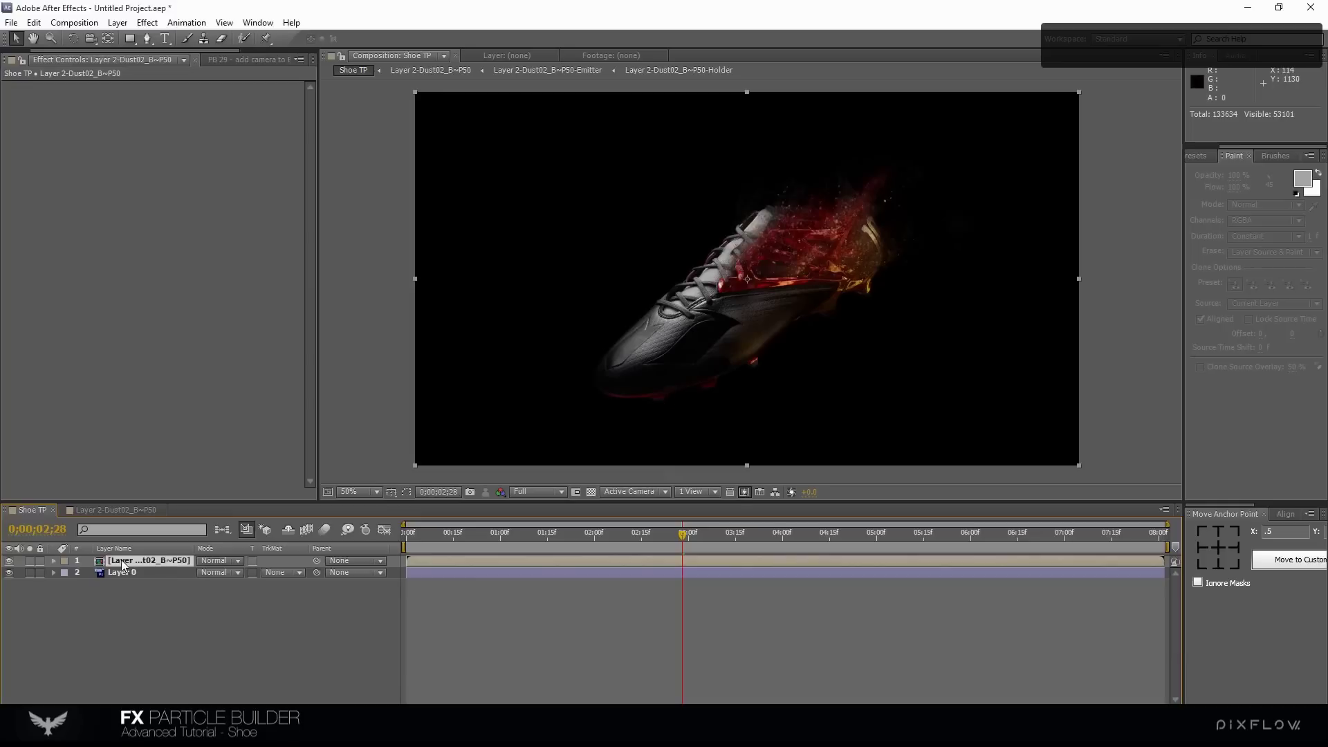
left_click(9, 561)
left_click(9, 561)
left_click(9, 561)
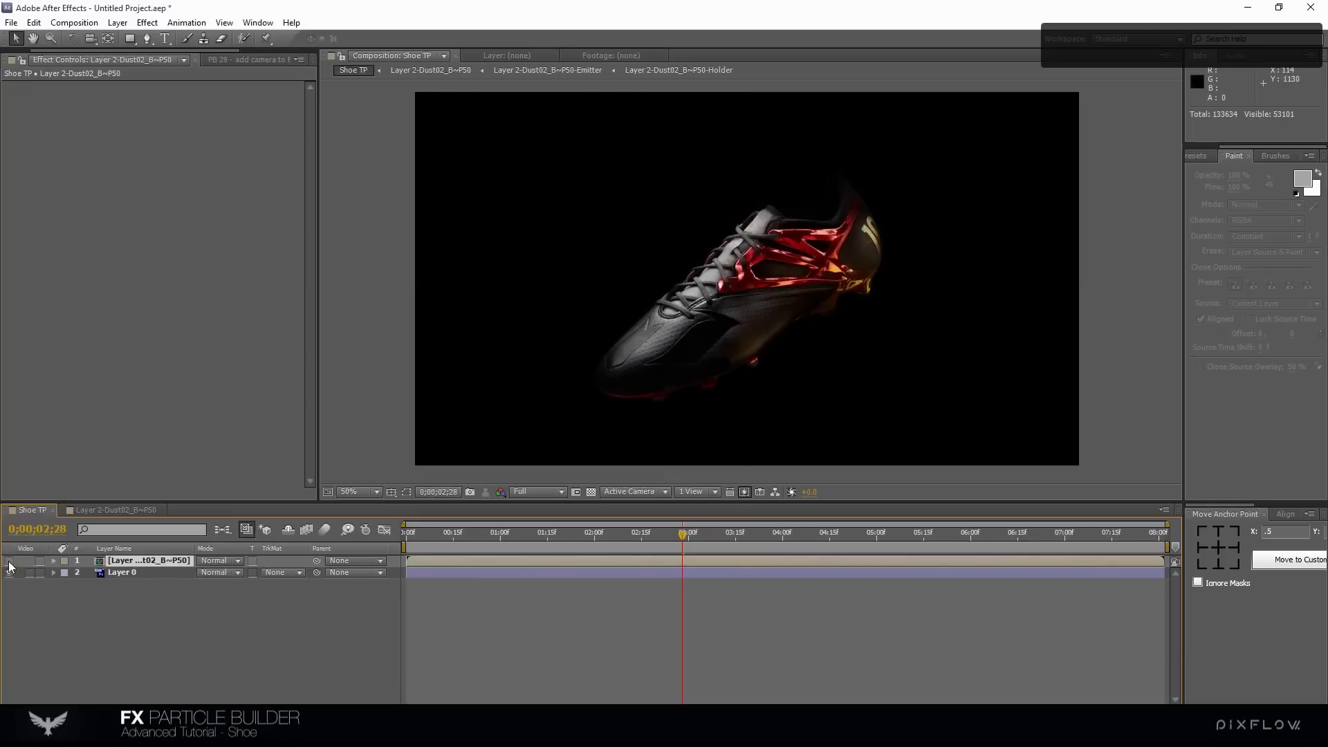
left_click(9, 560)
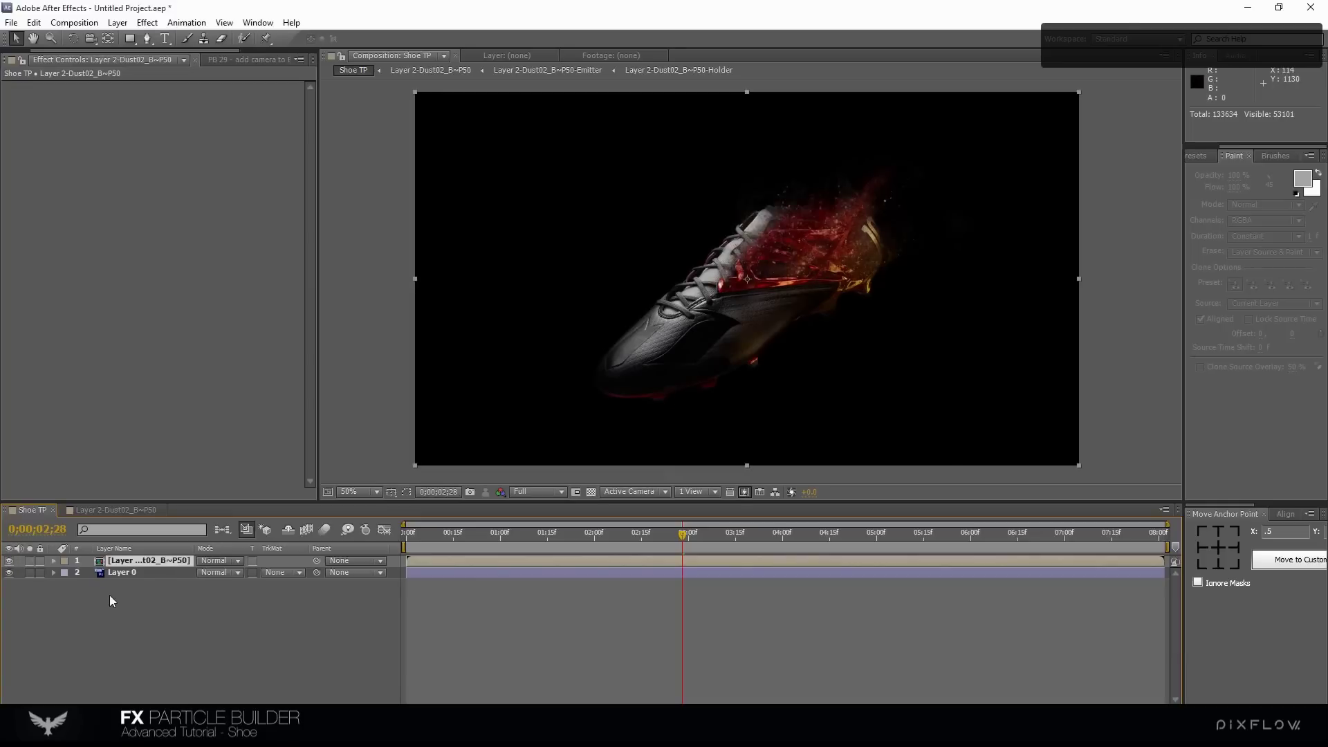
Duplicate the dust particle layer and send the copy to the bottom of the stack
scroll(736, 300, "up", 2)
left_click_drag(750, 302, 686, 418)
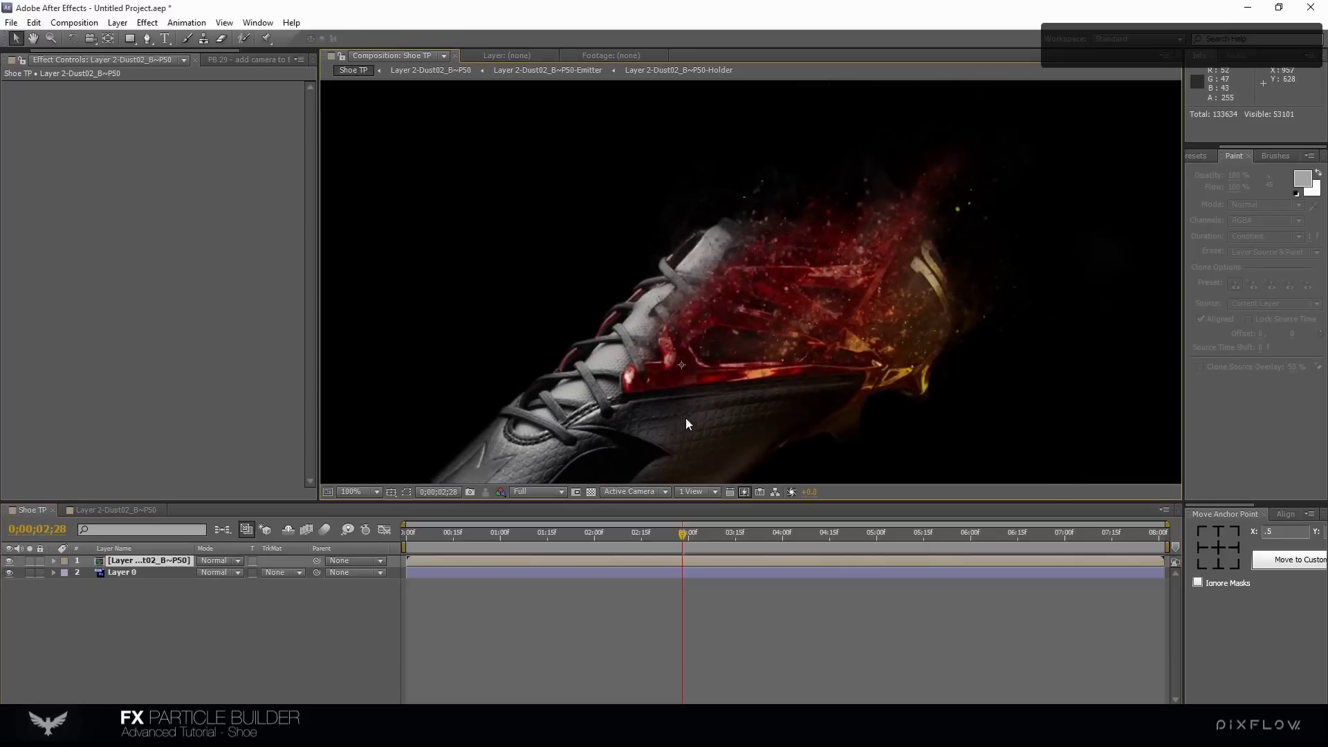
key("ctrl+d")
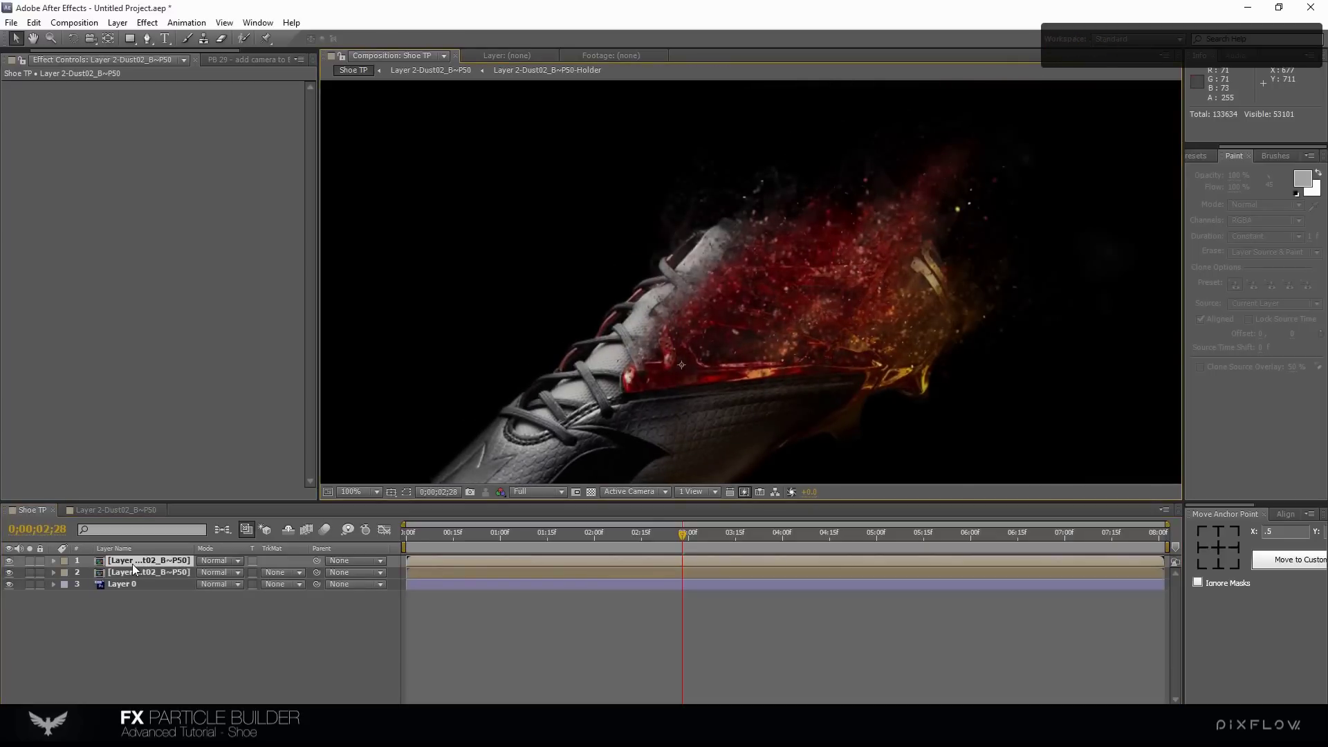
key("ctrl+alt+shift+Down")
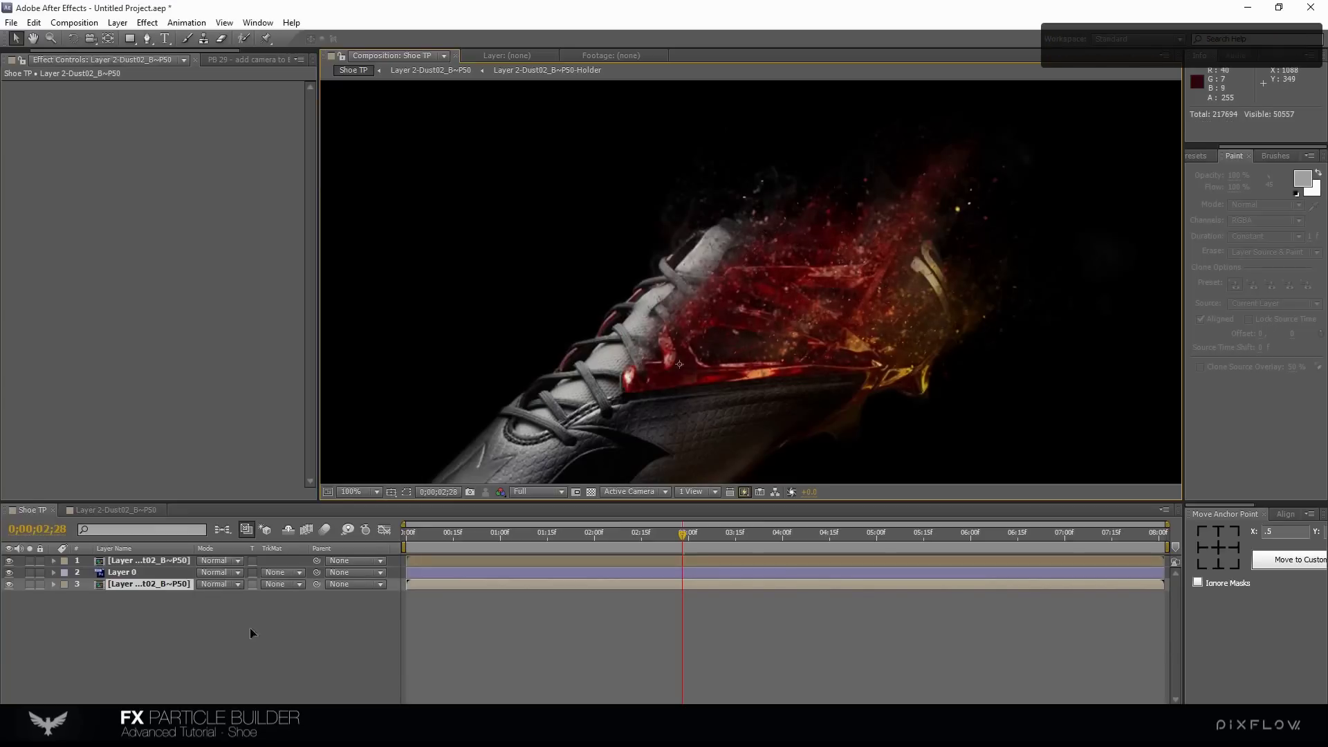
Shift the bottom dust copy up and right so extra dust surrounds the laces
left_click(152, 590)
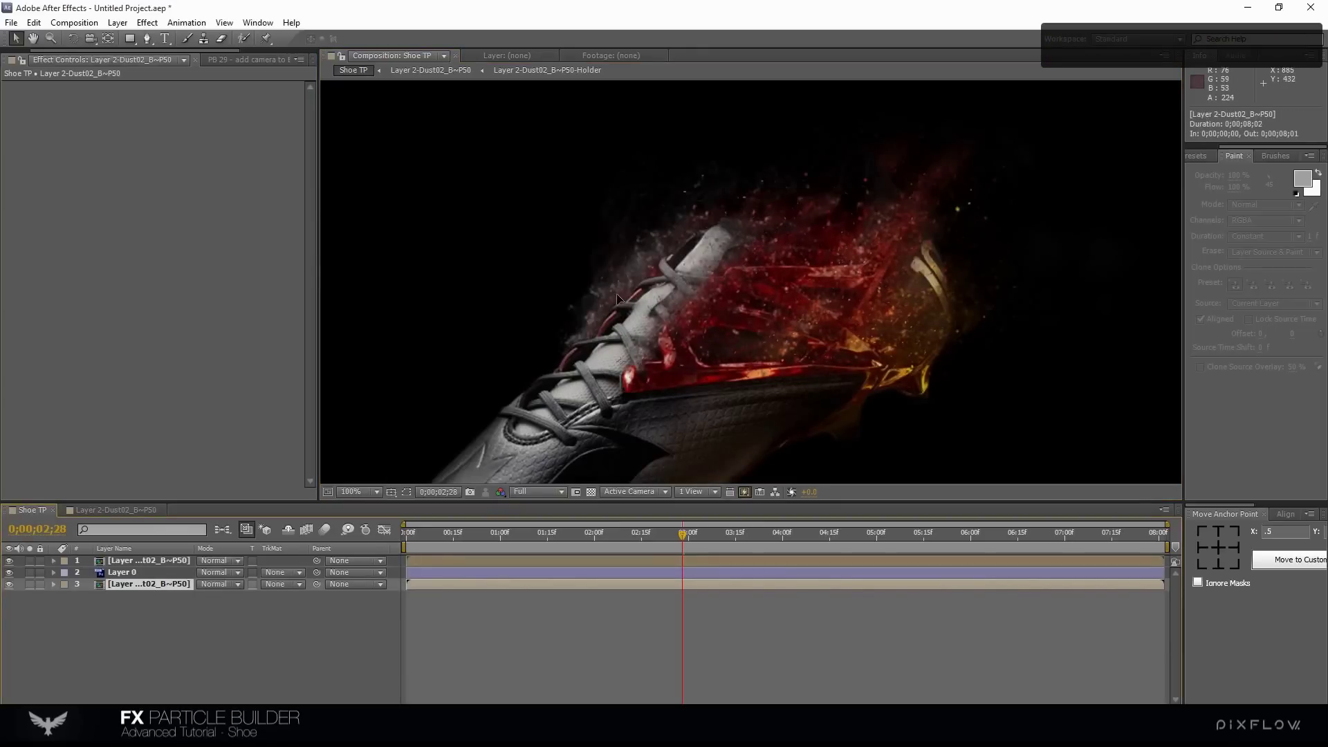
left_click_drag(617, 299, 586, 344)
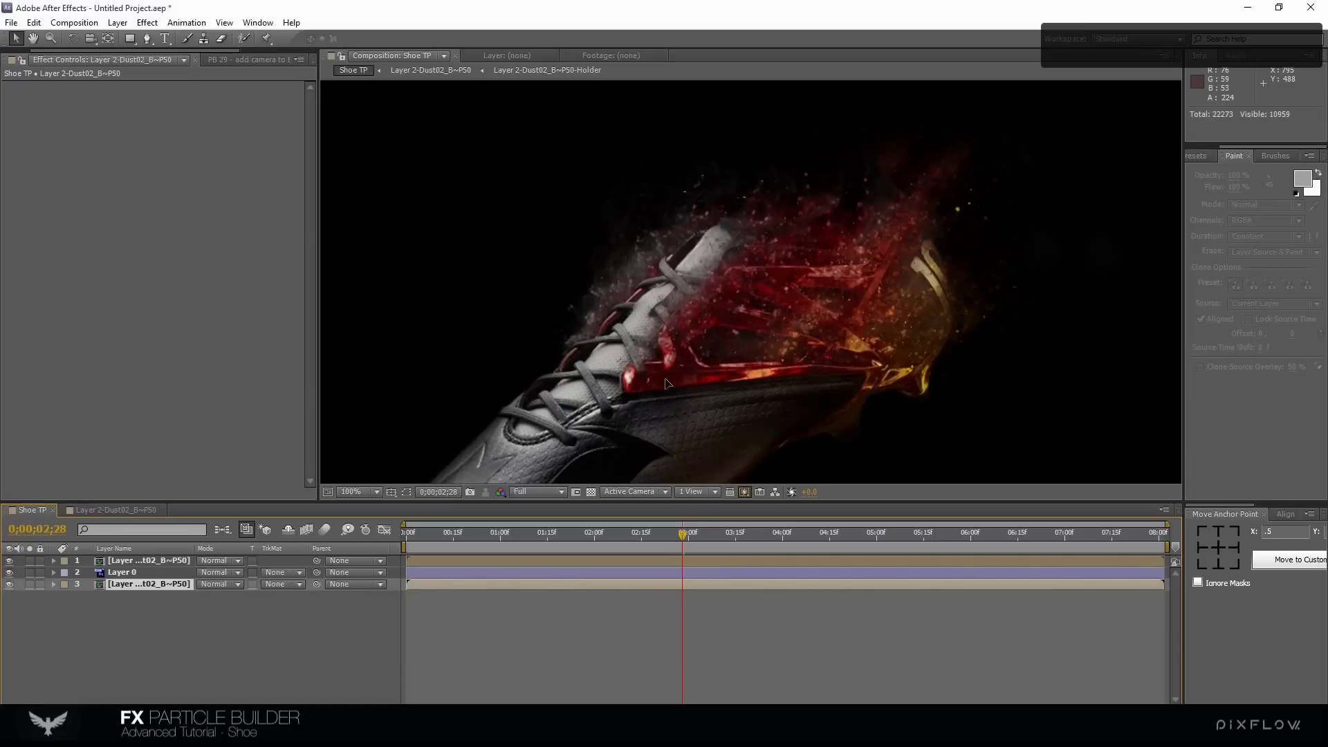
key("comma")
key("comma")
key("comma")
key("period")
left_click_drag(652, 312, 689, 292)
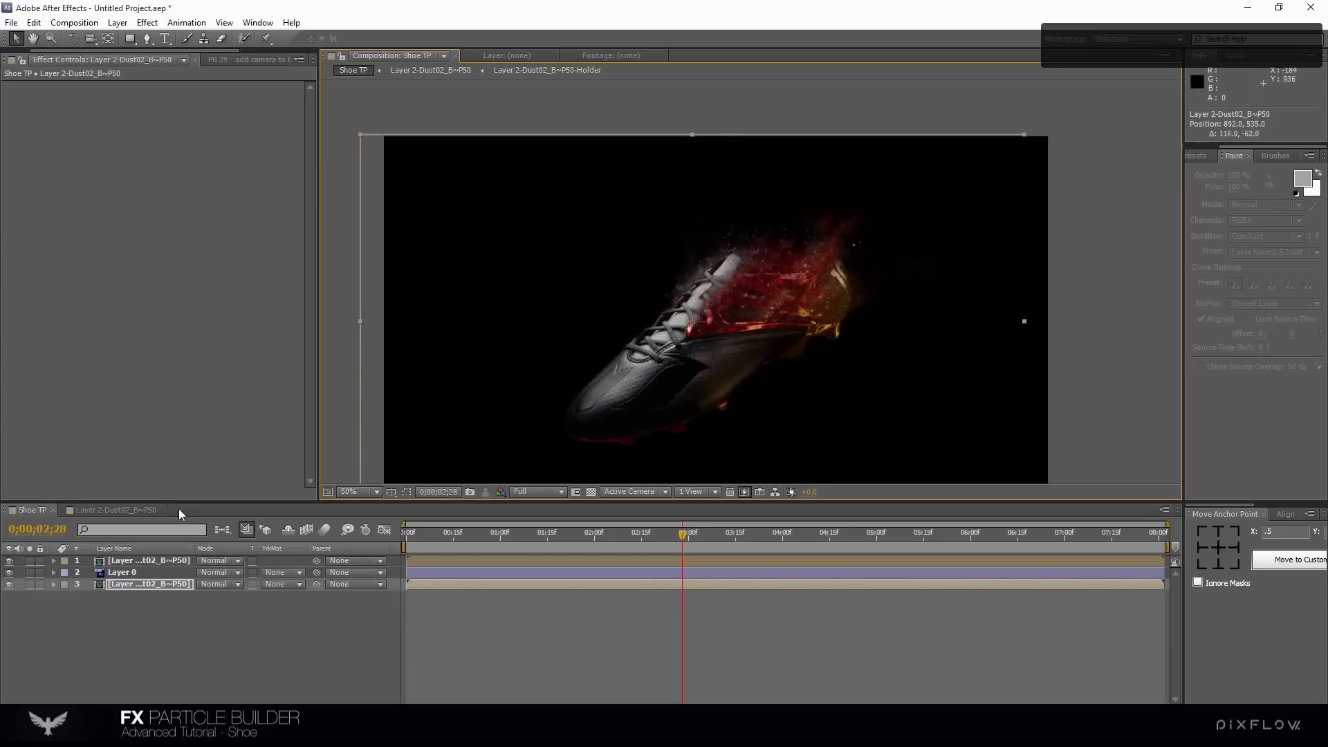
left_click(14, 560)
left_click(9, 561)
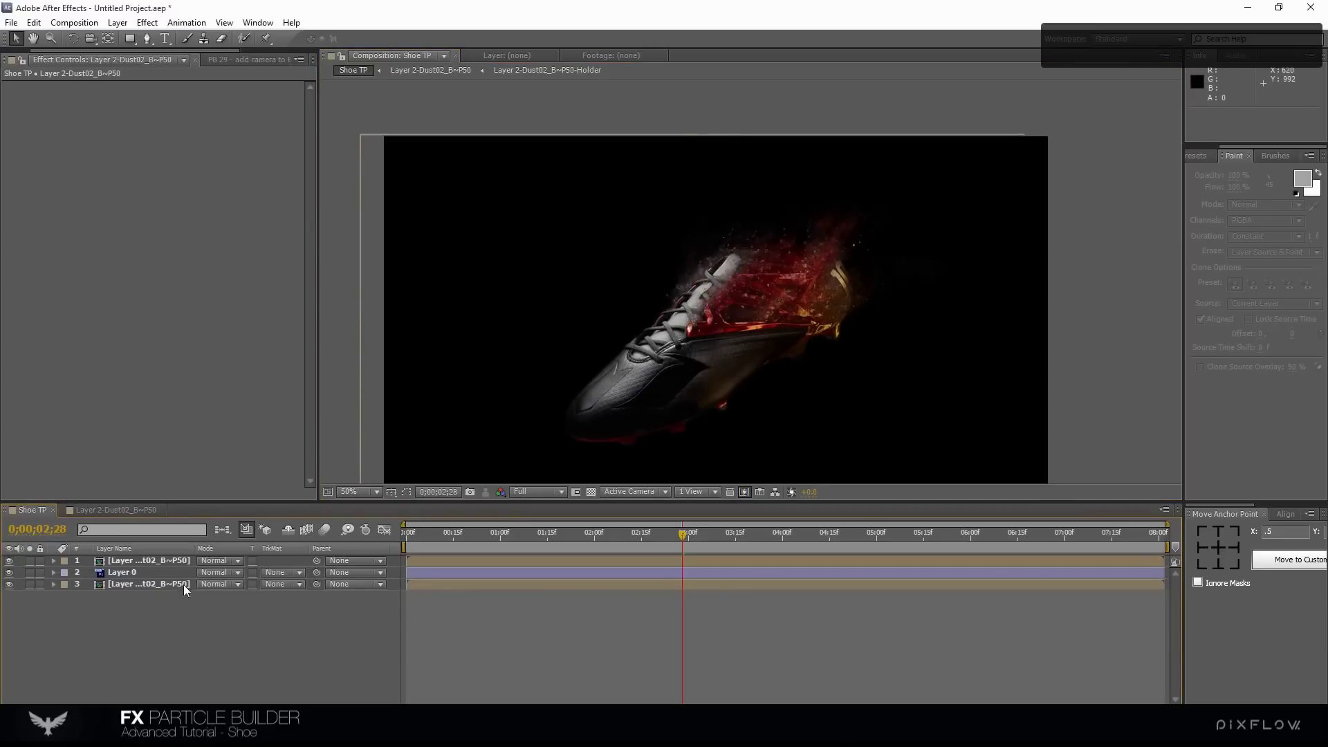
left_click(280, 625)
scroll(682, 347, "up", 2)
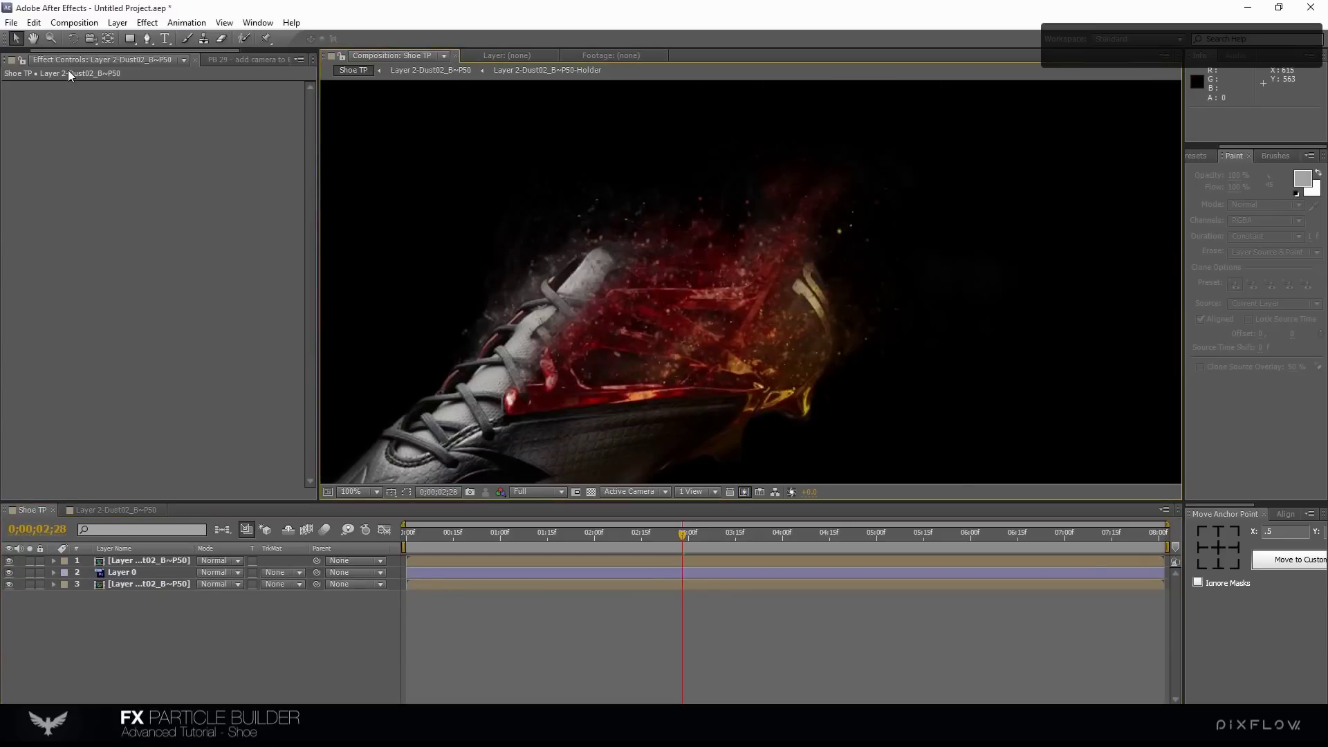
Add the seventh Fire preset (Fire16) as a point emitter on the shoe's laces
left_click(242, 59)
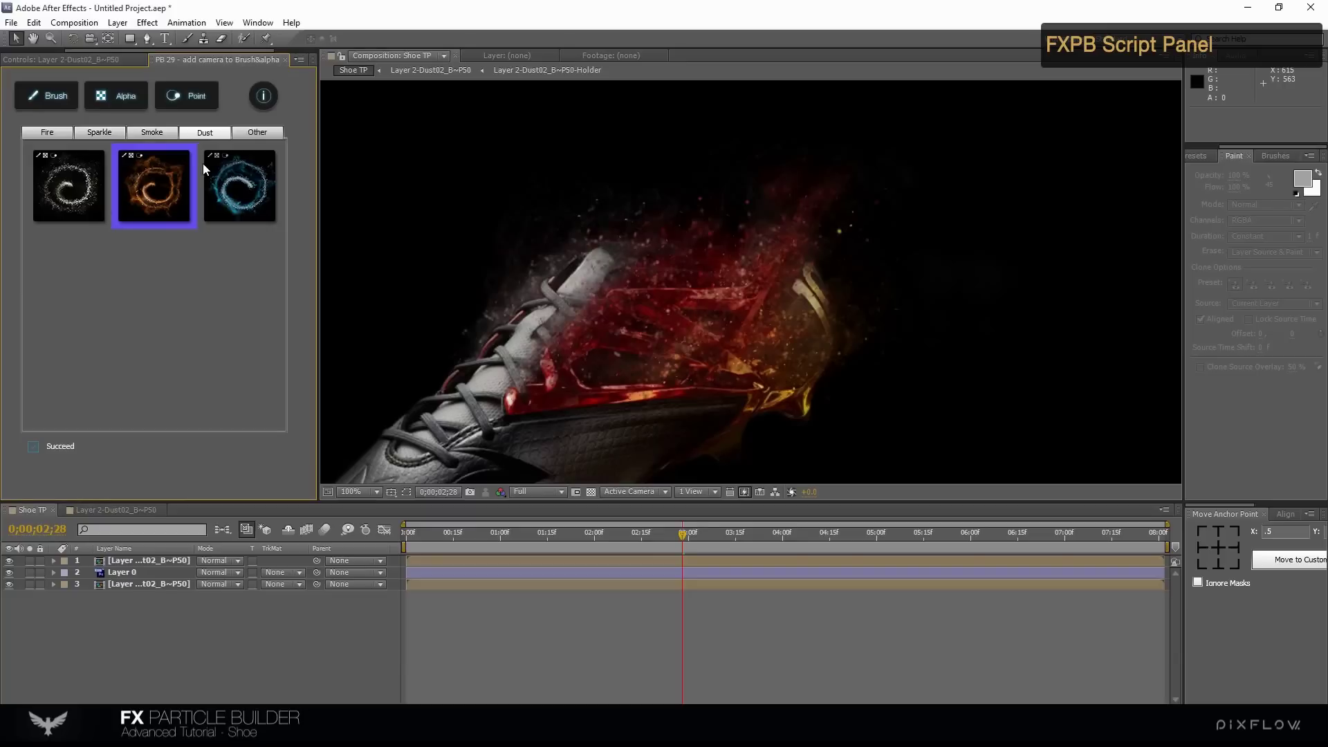
left_click(47, 132)
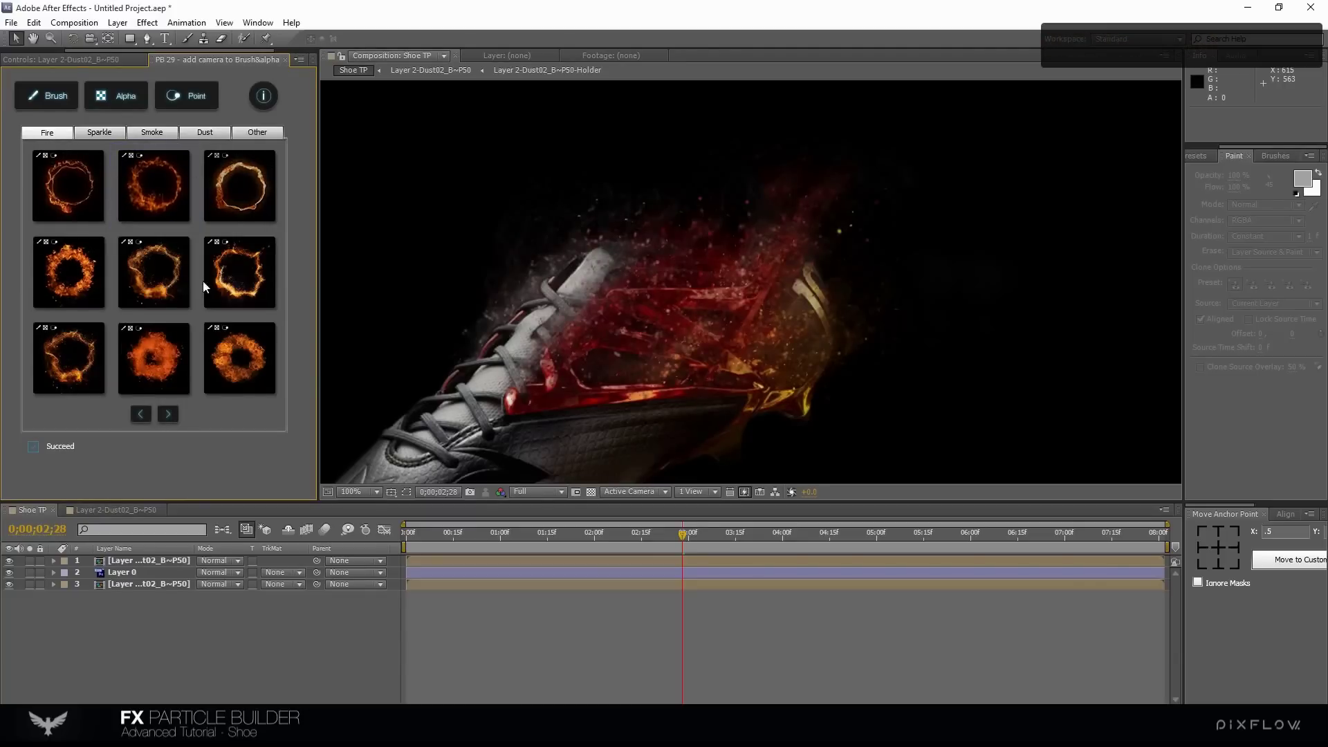
left_click(138, 413)
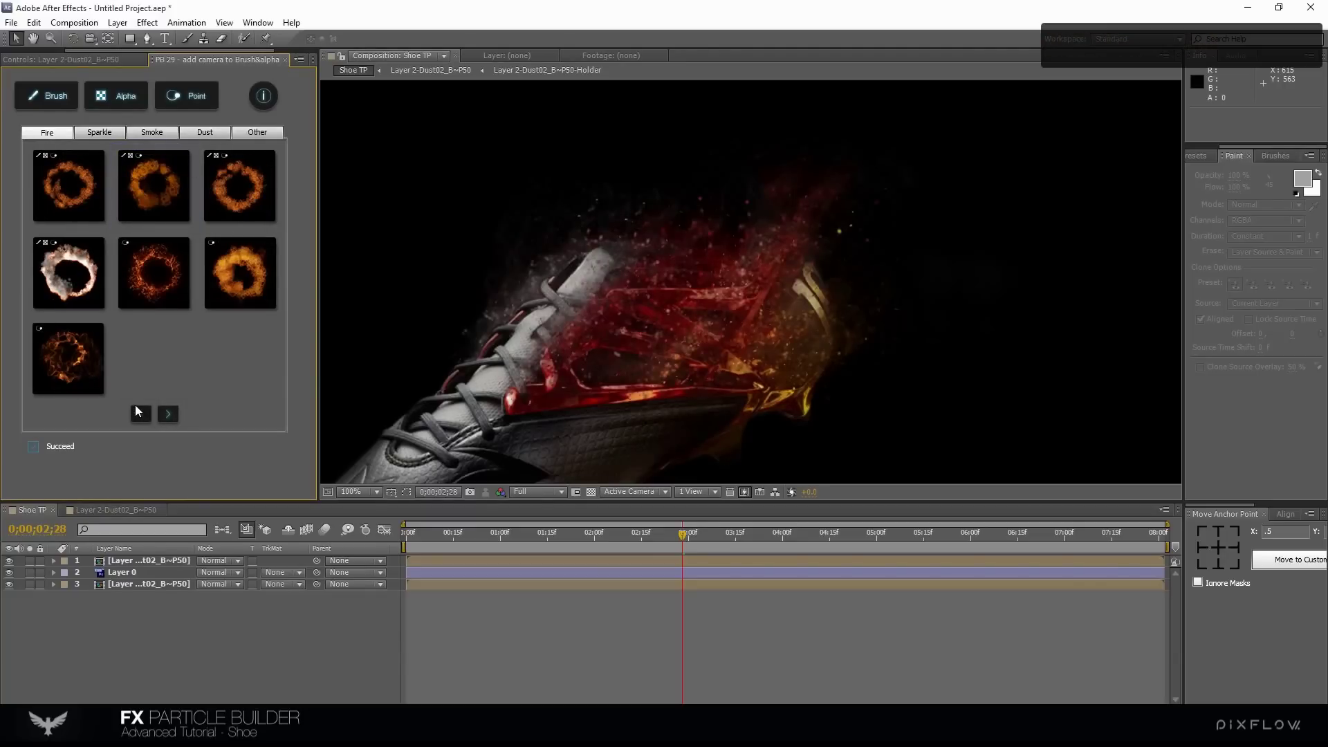
left_click(83, 358)
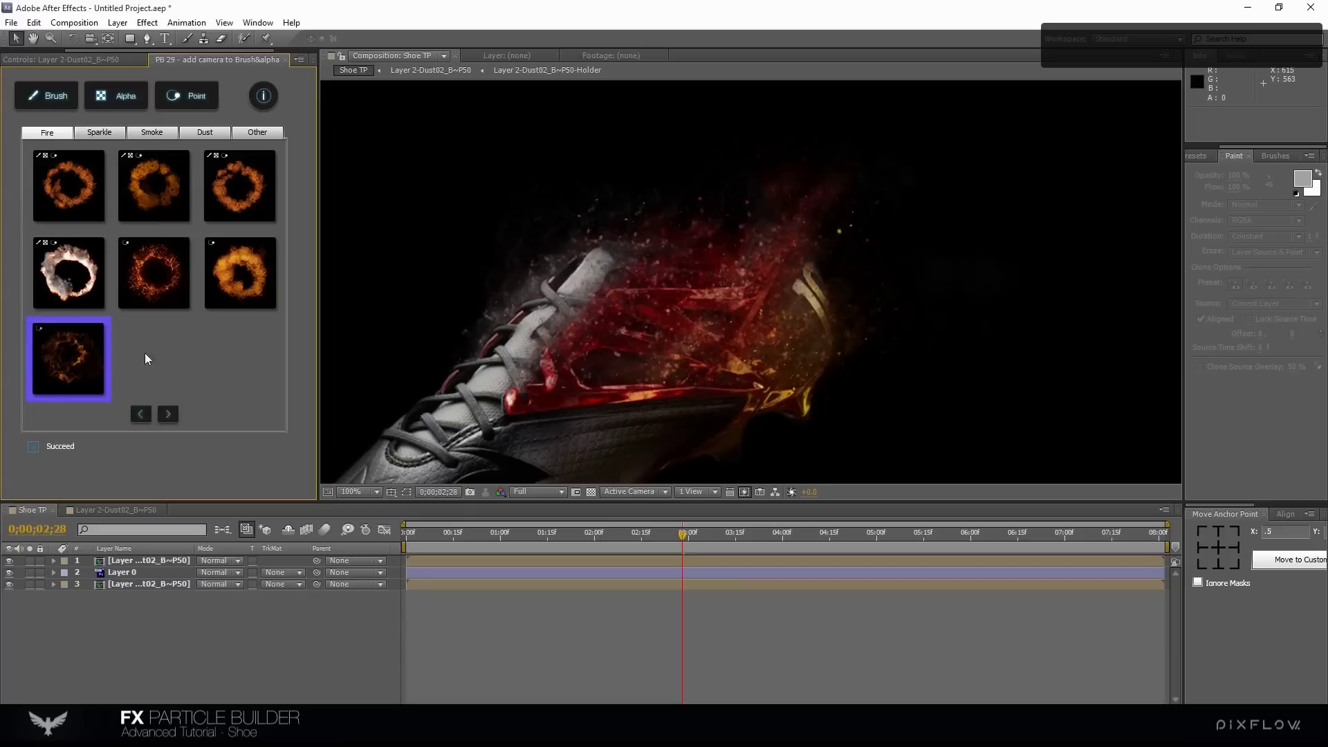
left_click(177, 97)
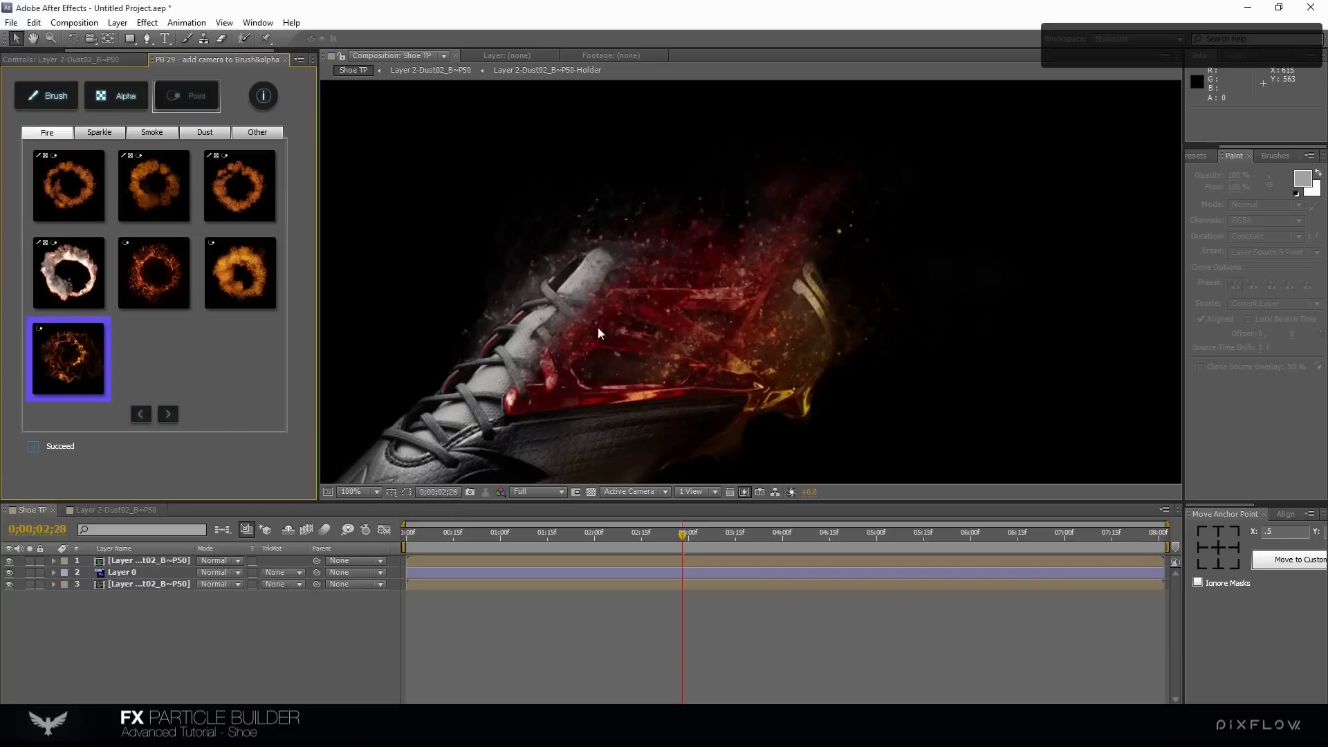
left_click(563, 387)
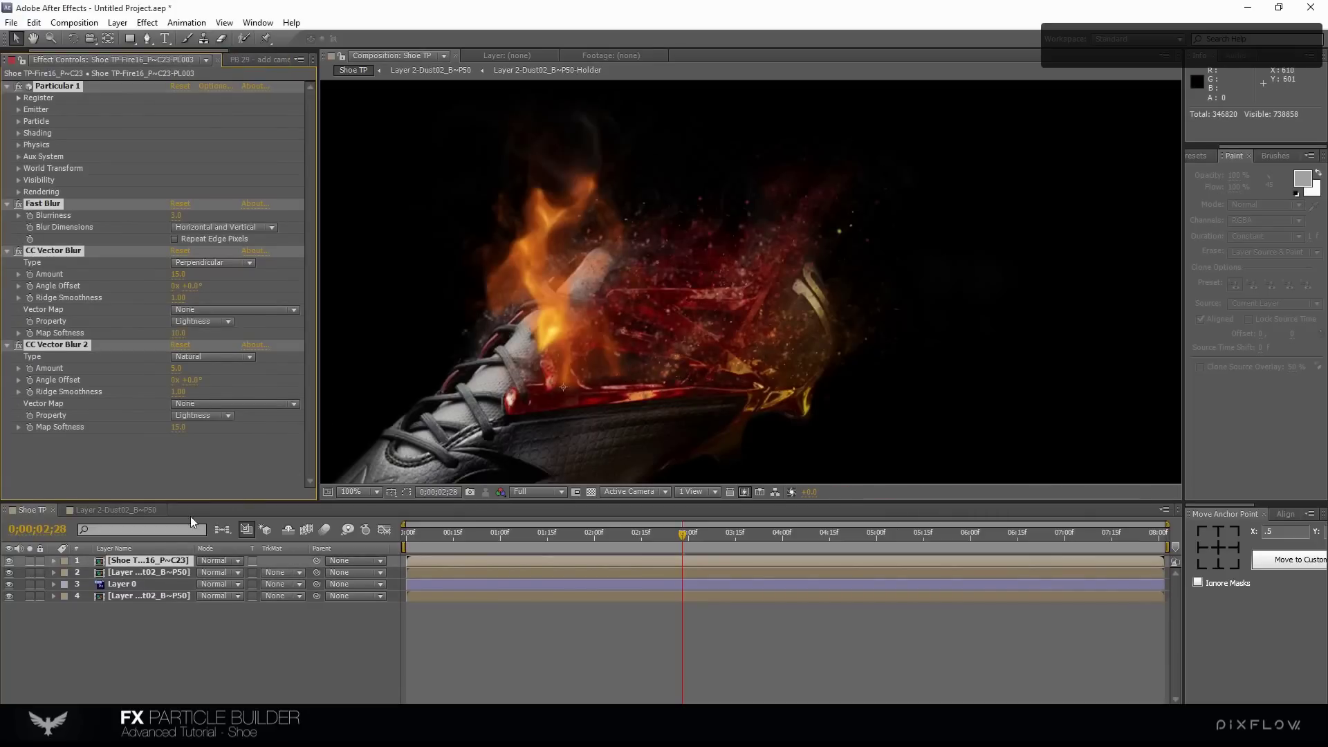
double_click(148, 561)
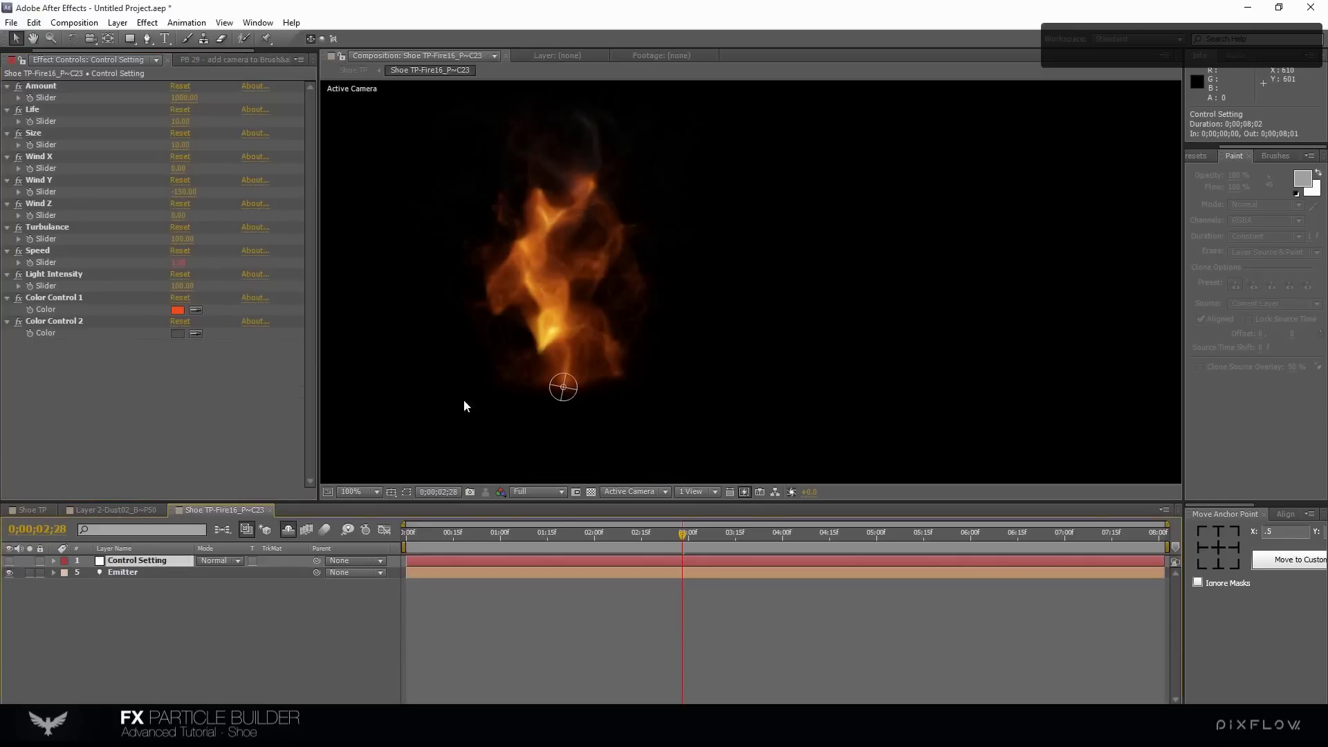
scroll(599, 360, "down", 2)
left_click(766, 280)
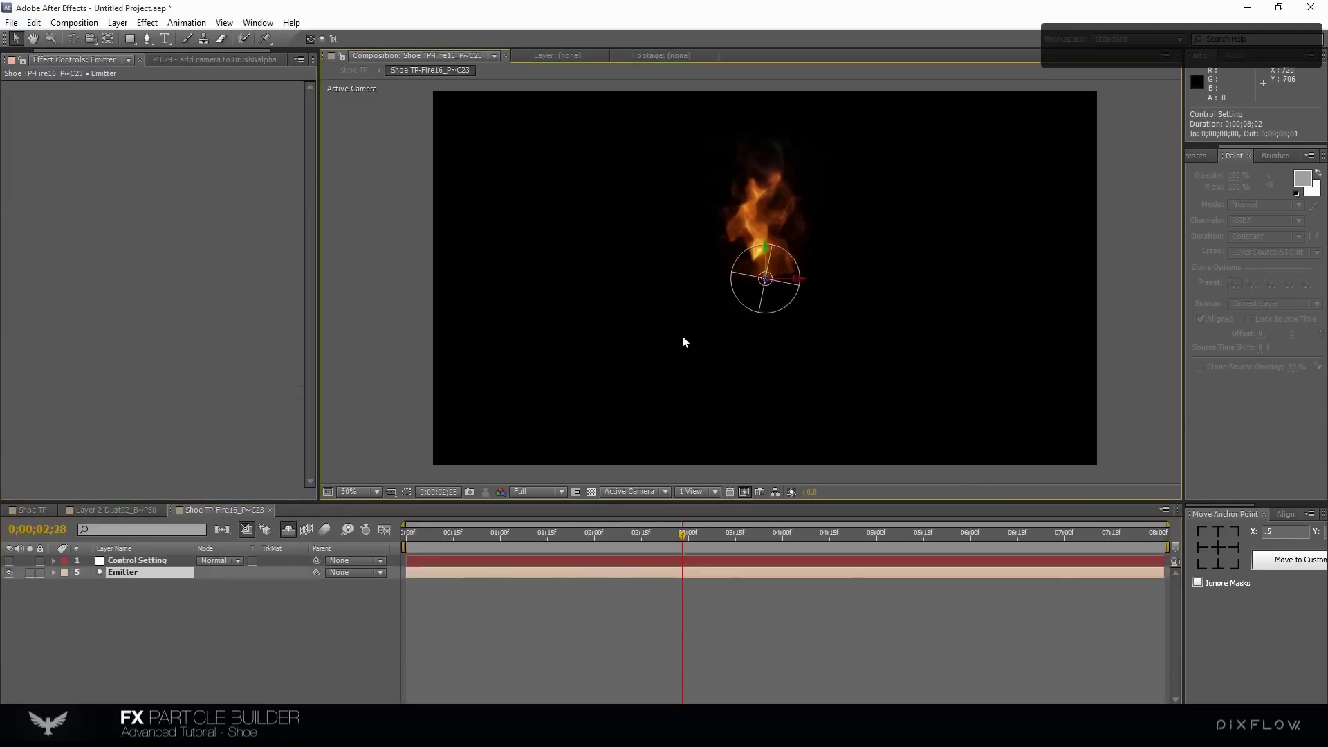
left_click(36, 510)
left_click(132, 585)
key("ctrl+c")
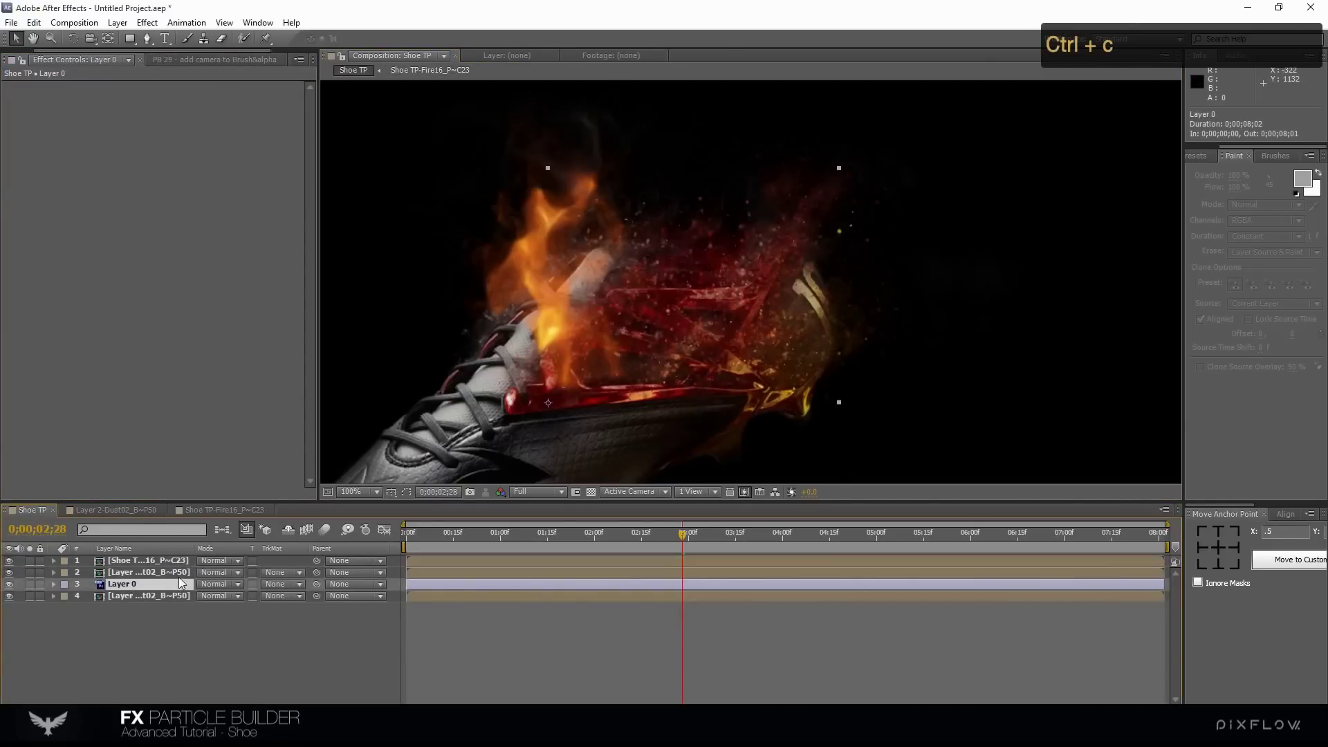
left_click(193, 509)
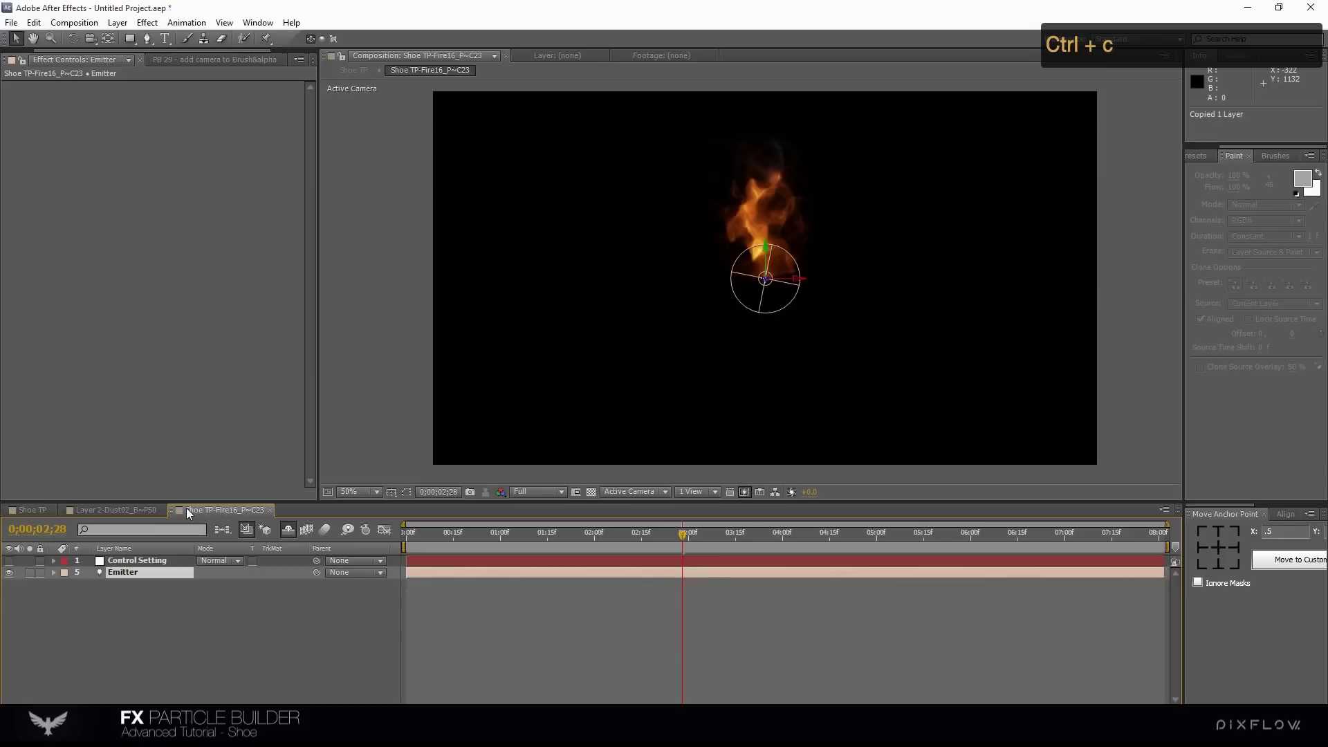
left_click(195, 603)
key("ctrl+v")
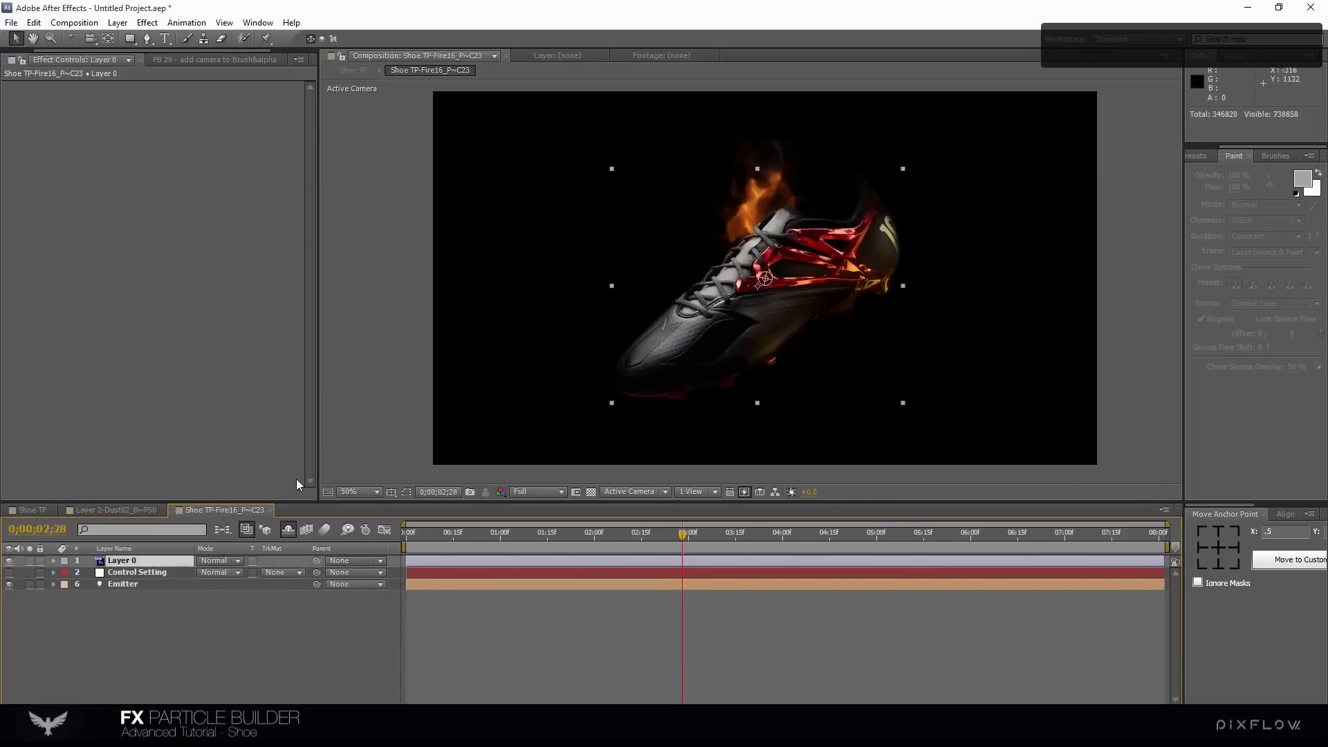
key("ctrl+alt+shift+Down")
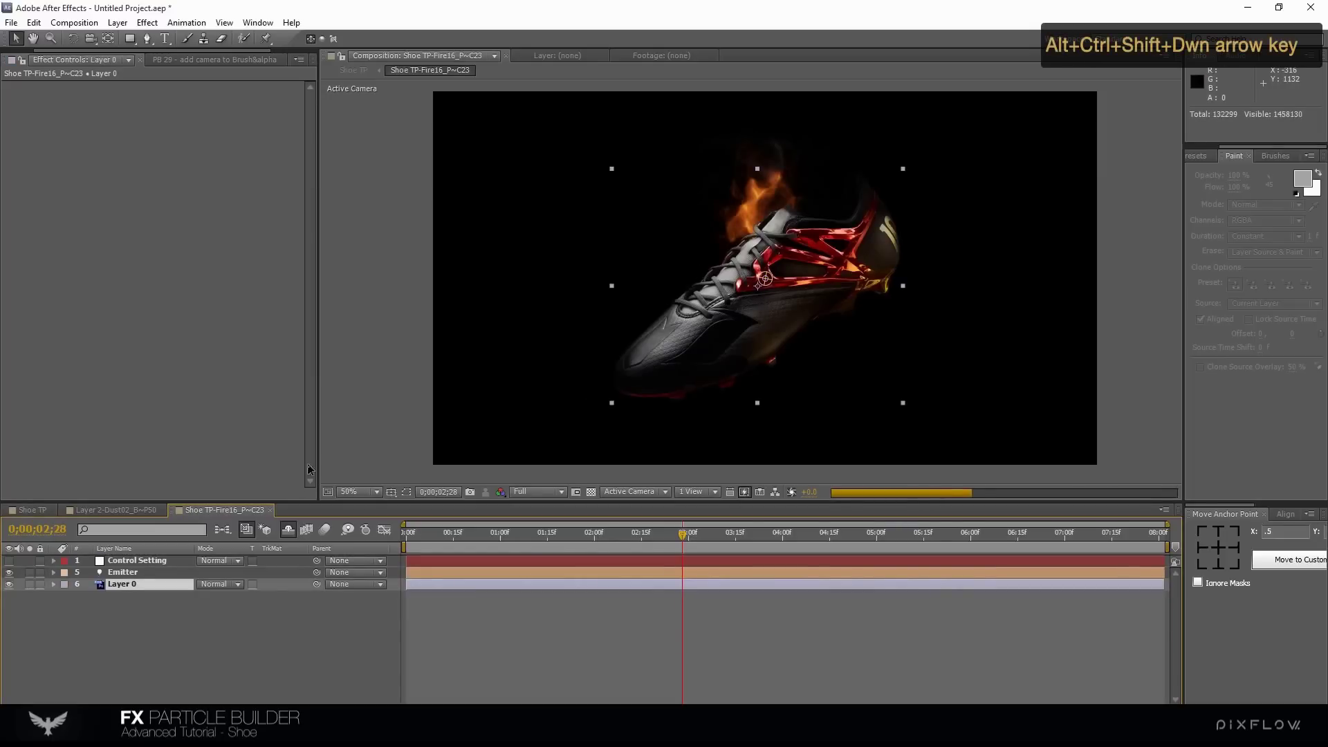
scroll(782, 296, "up", 2)
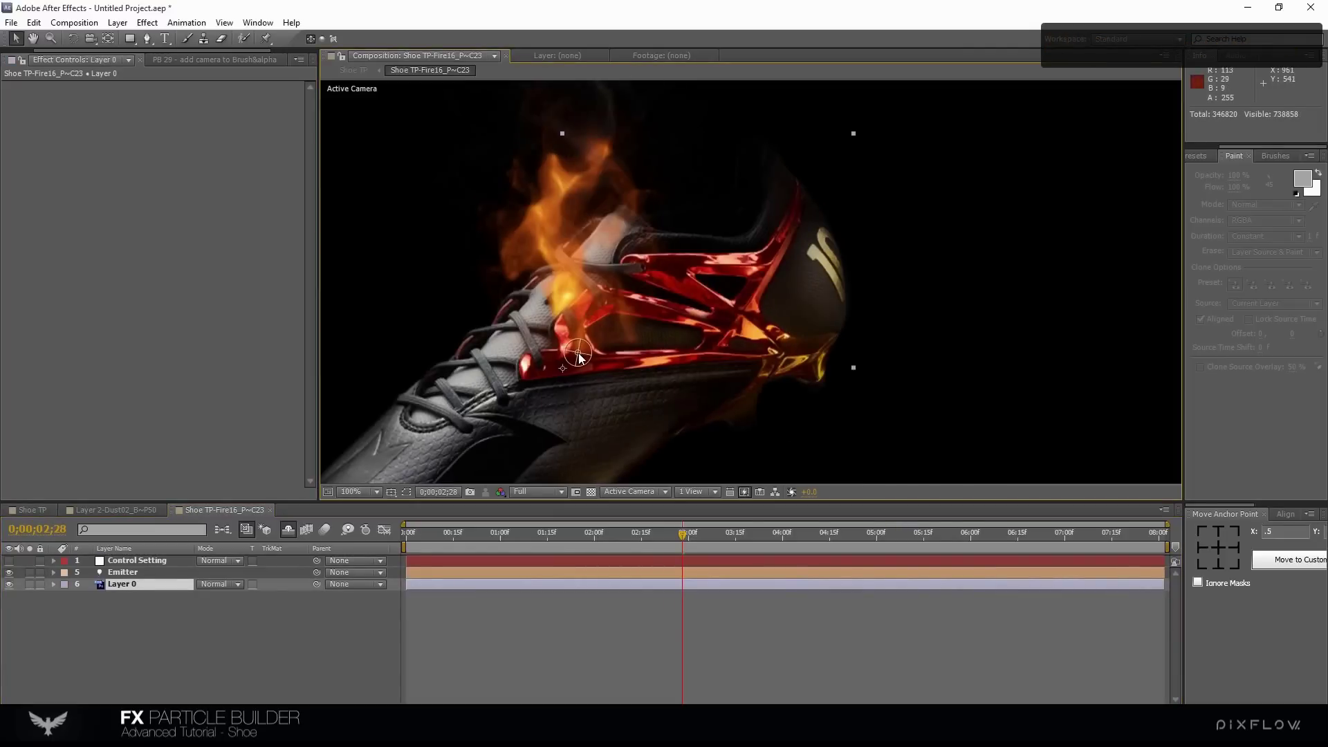
left_click(137, 560)
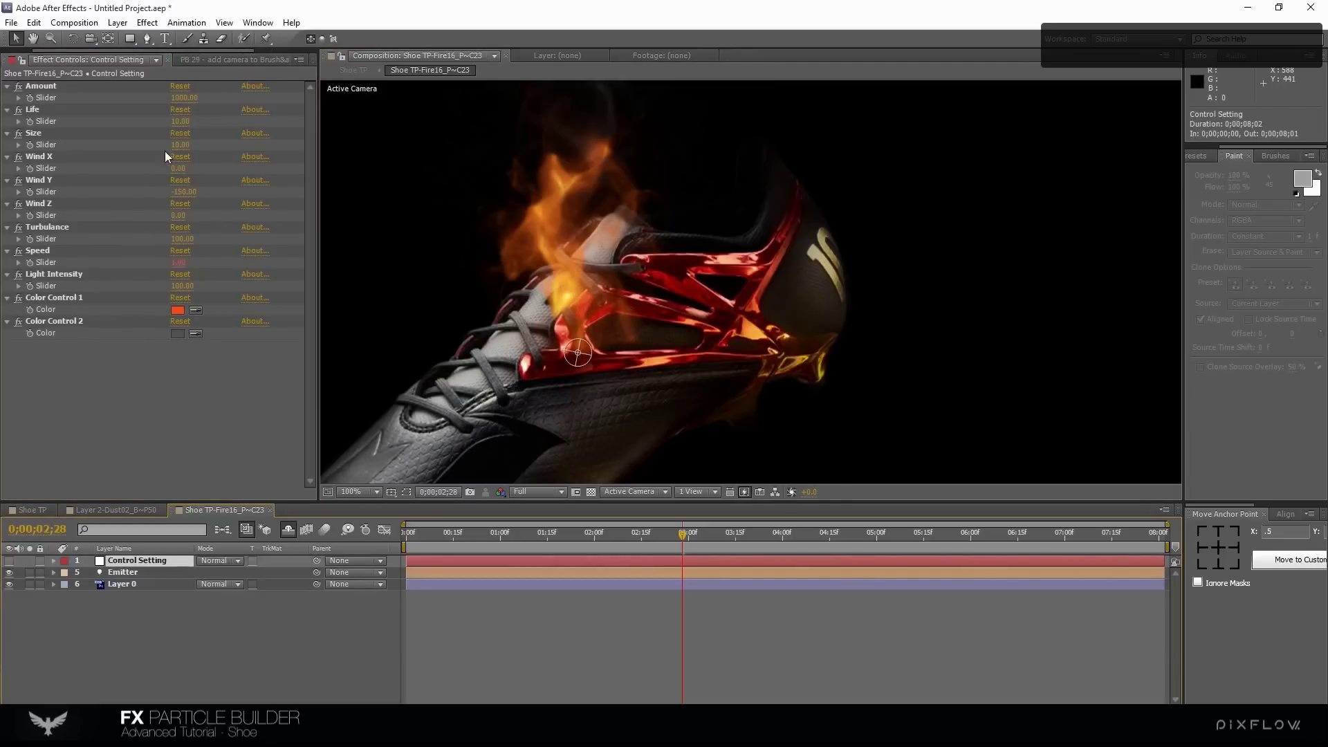
Set the fire's Amount to 2000, Wind X 350, Turbulence 300 and Speed 0.40
left_click(184, 99)
type("2000")
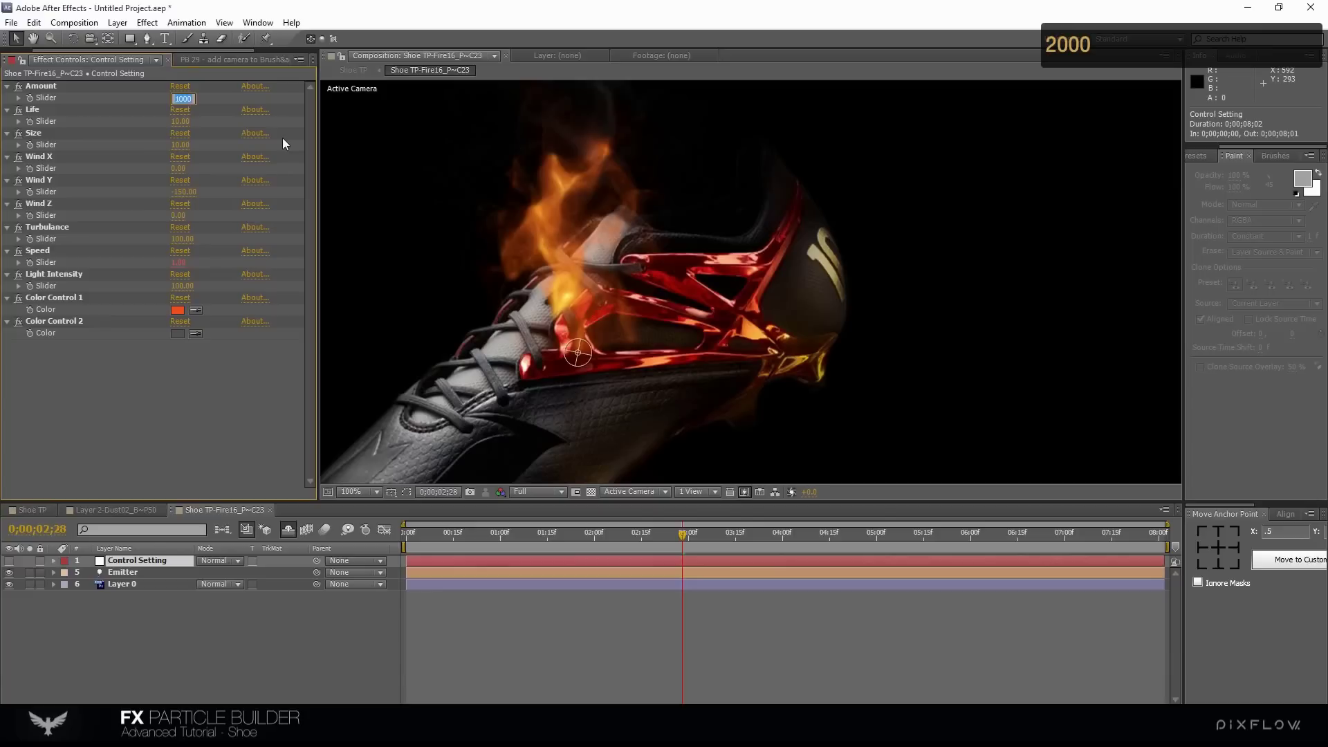
key("Return")
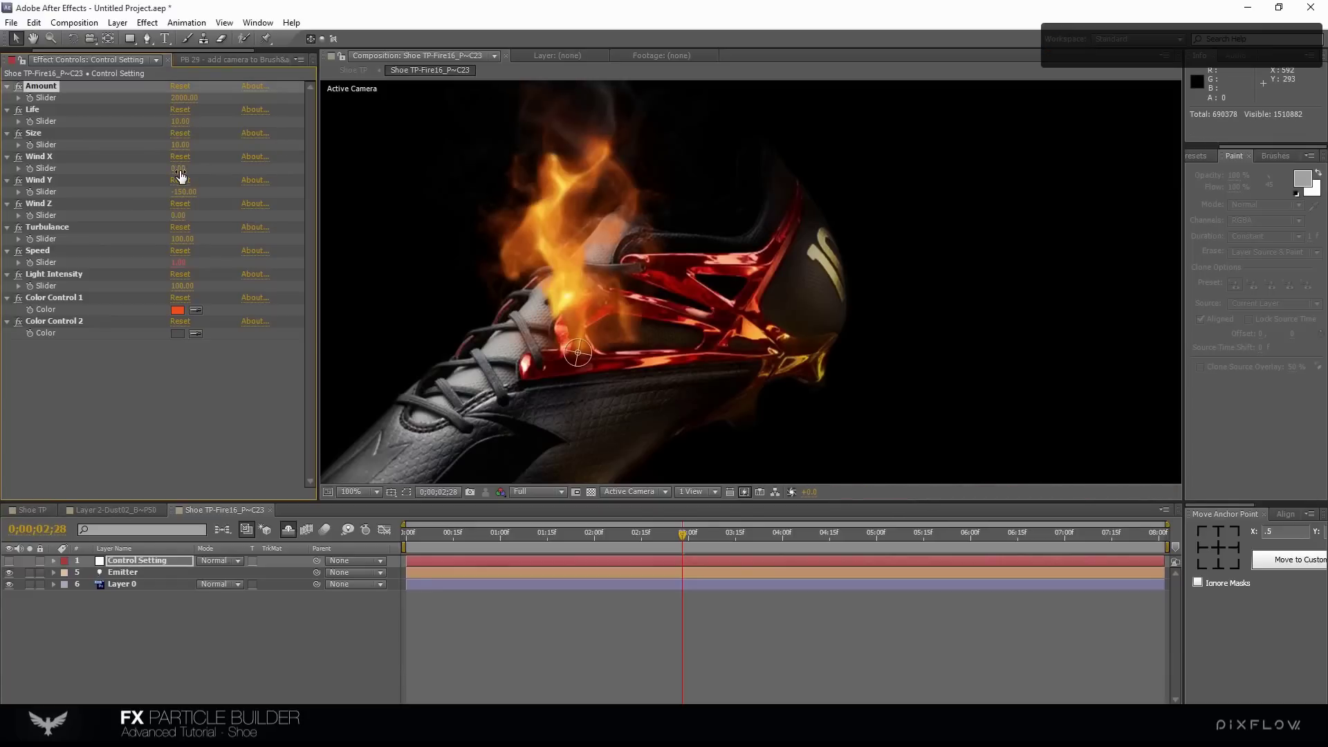
type("350")
key("Return")
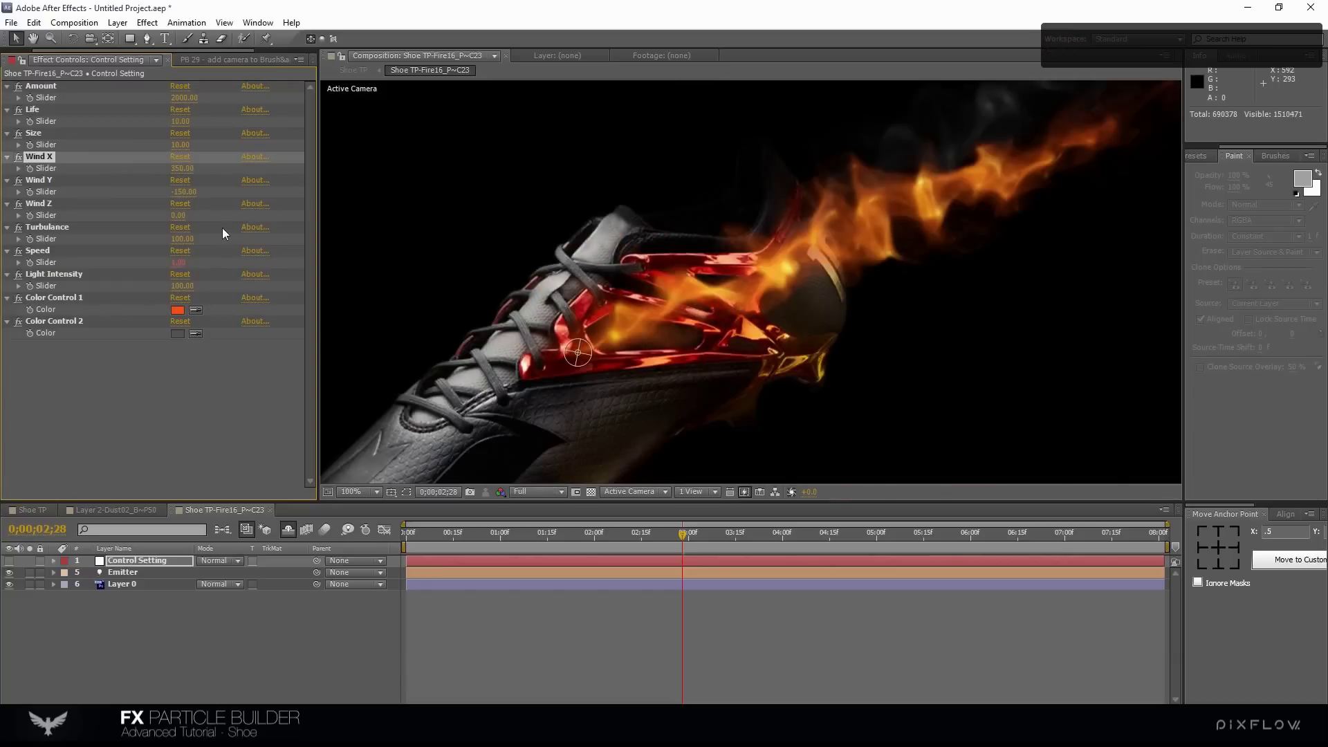
left_click(182, 240)
type("300")
key("Return")
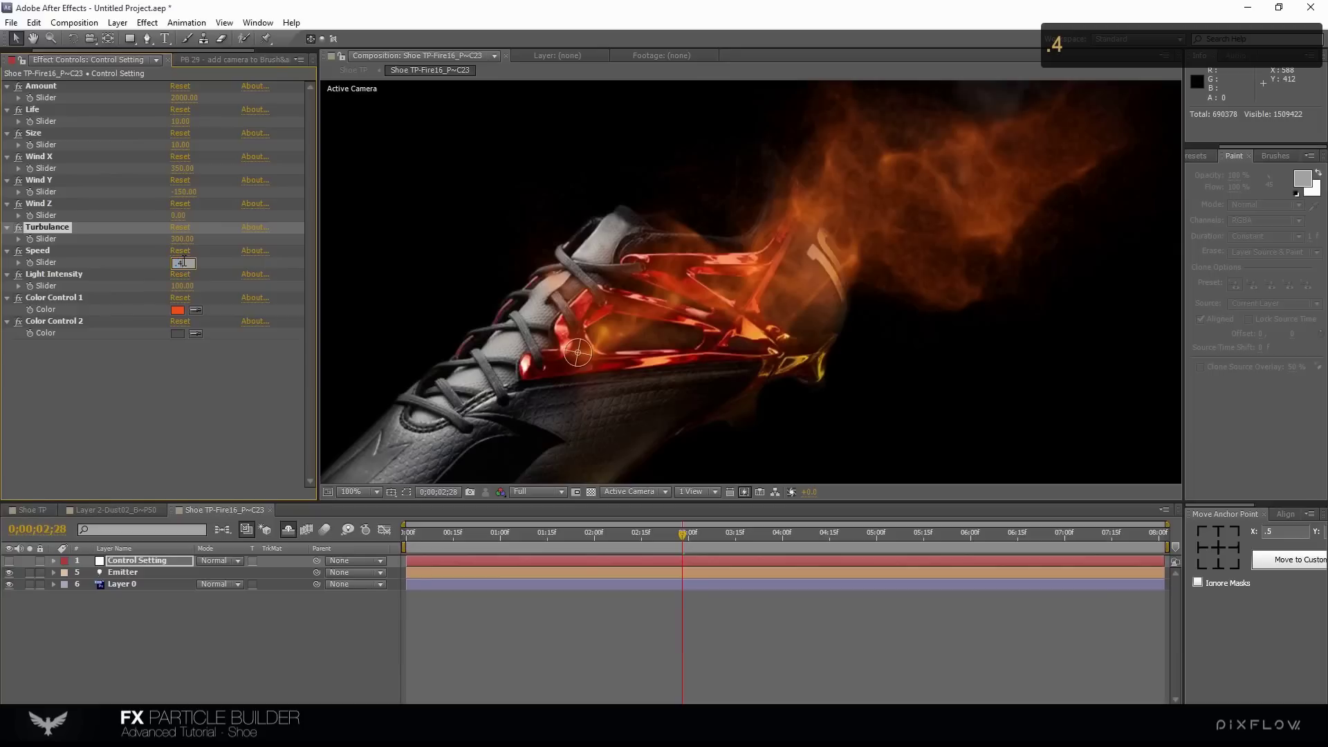
key("Return")
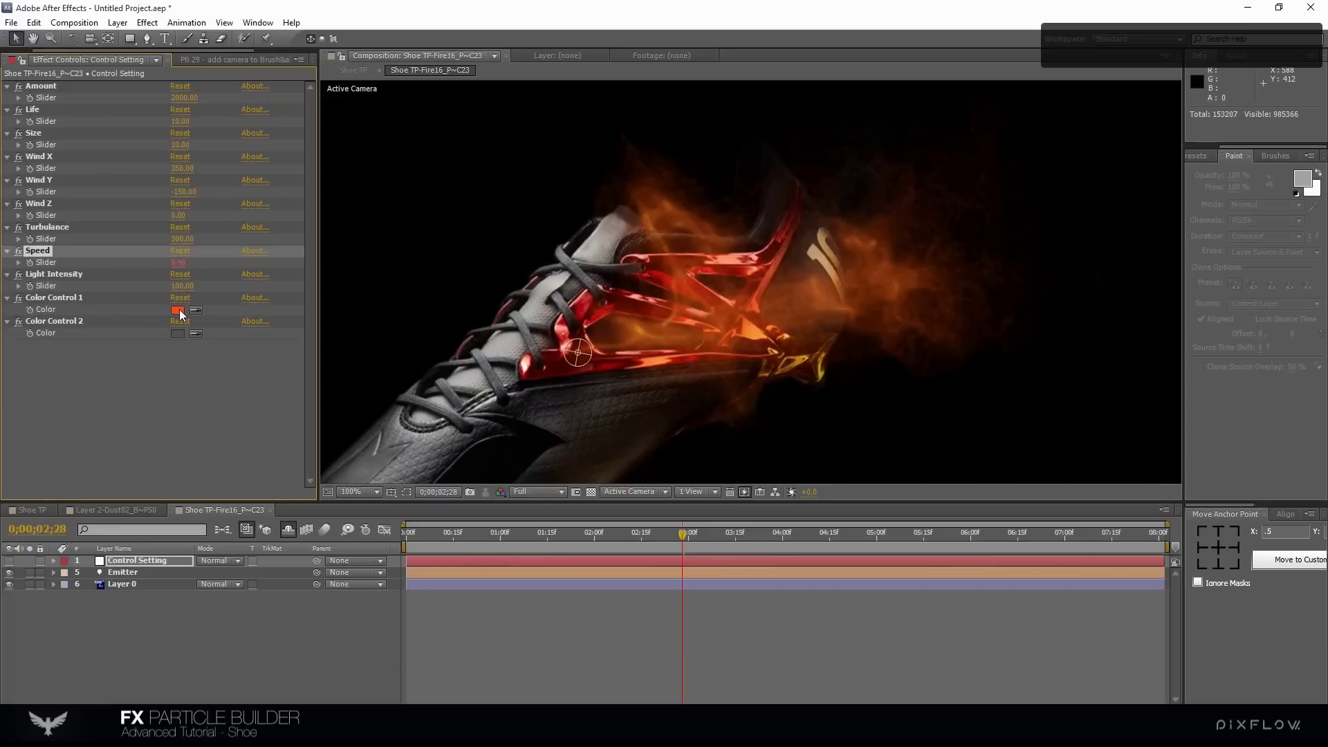
Make Color Control 1 a pale, soft yellow
left_click(179, 309)
left_click(360, 248)
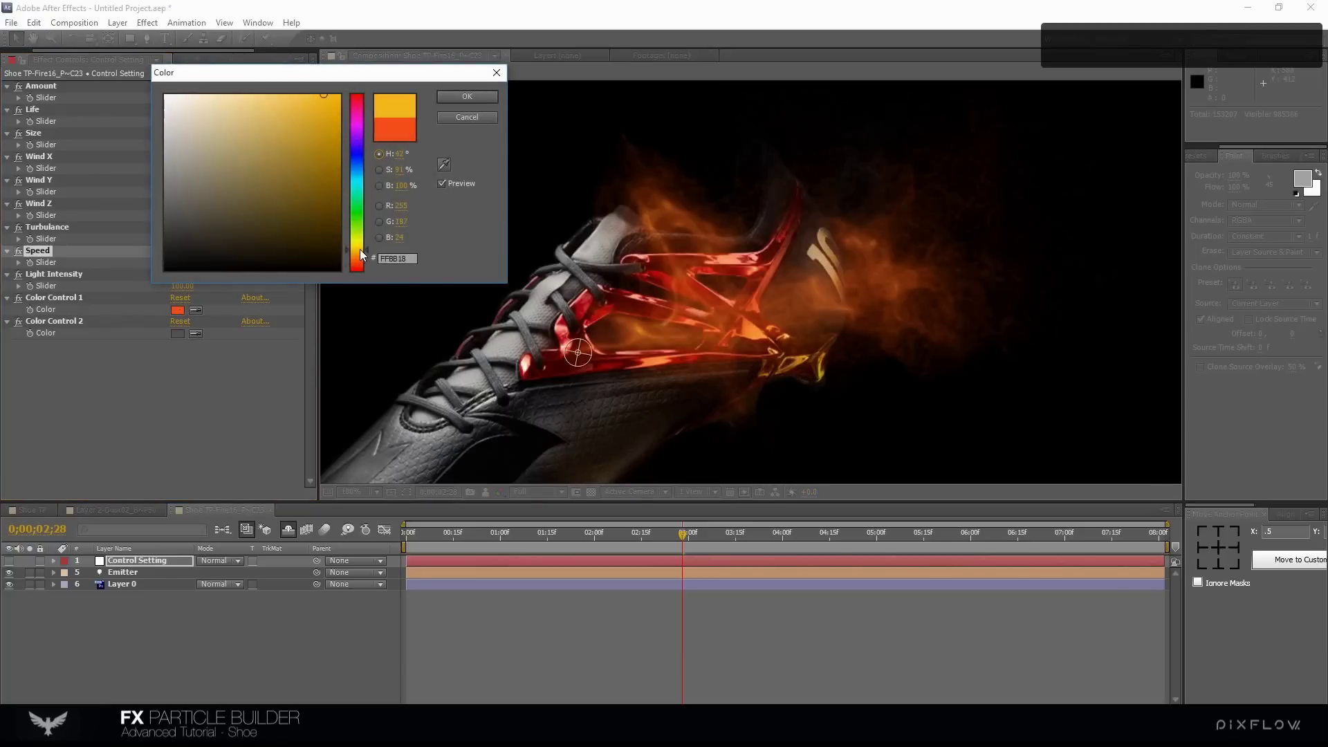
left_click_drag(326, 101, 273, 106)
left_click(271, 105)
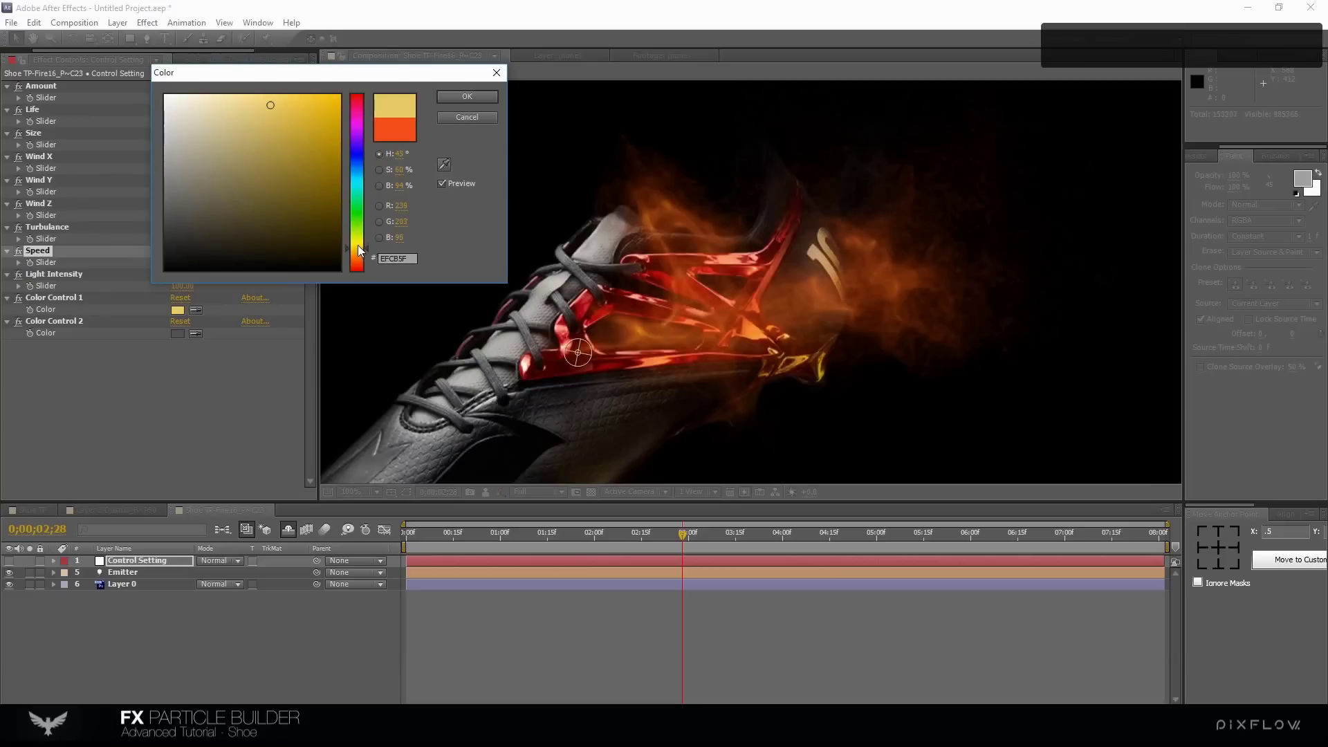
left_click(358, 244)
left_click(357, 249)
left_click(466, 97)
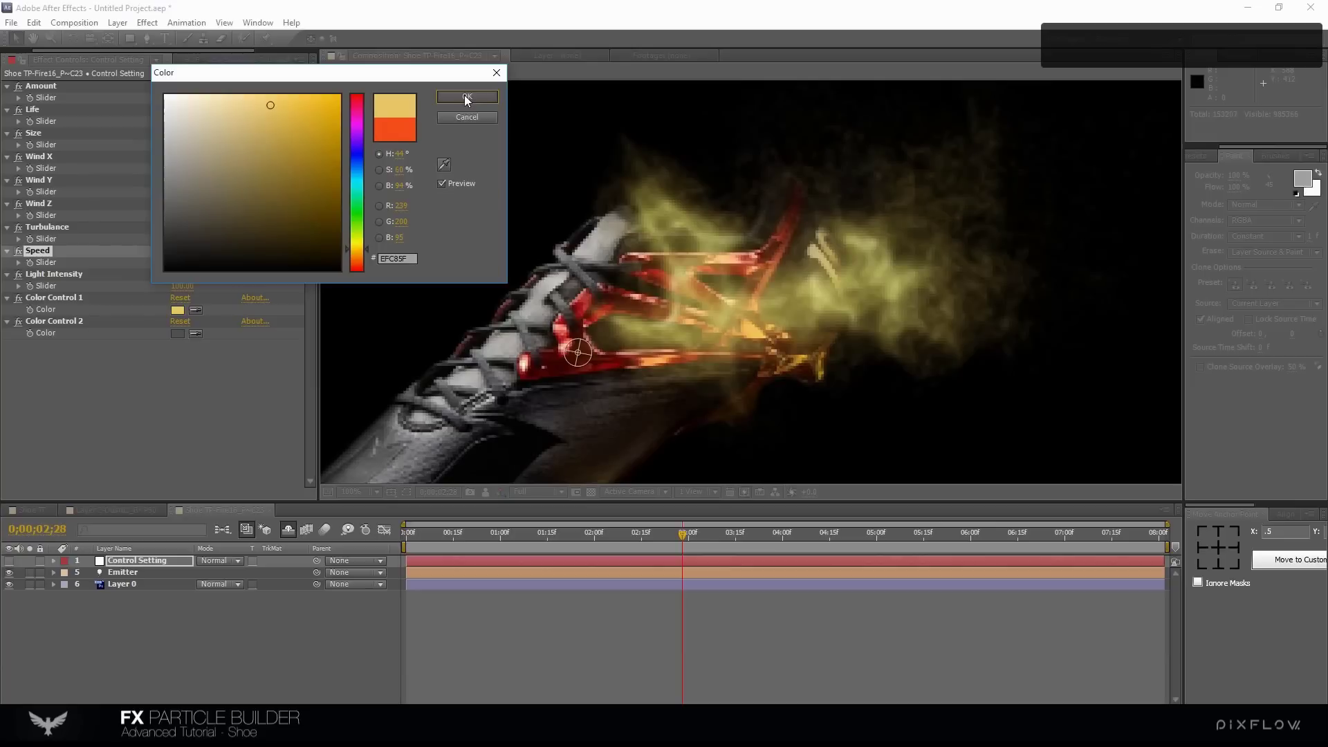
Set Color Control 2 to pink-red EF2B4B
left_click(177, 333)
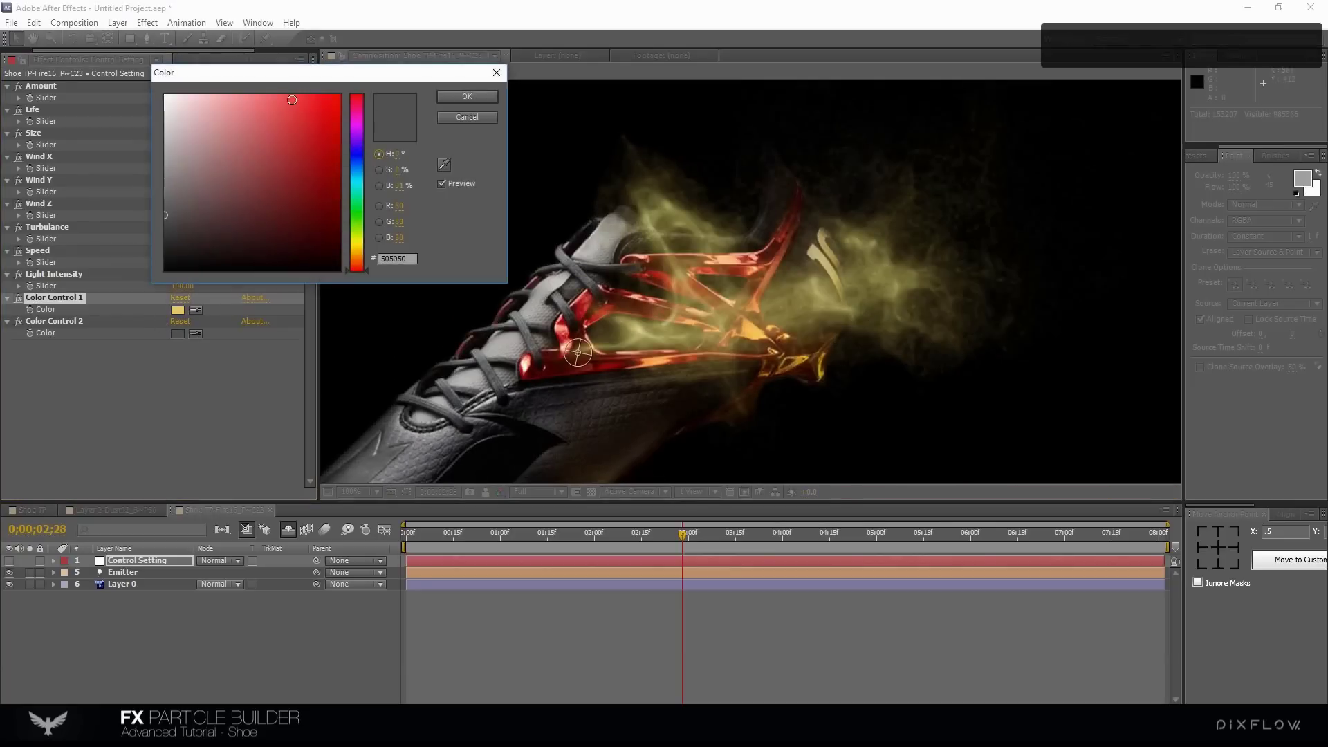
left_click(291, 99)
left_click(355, 104)
left_click(309, 106)
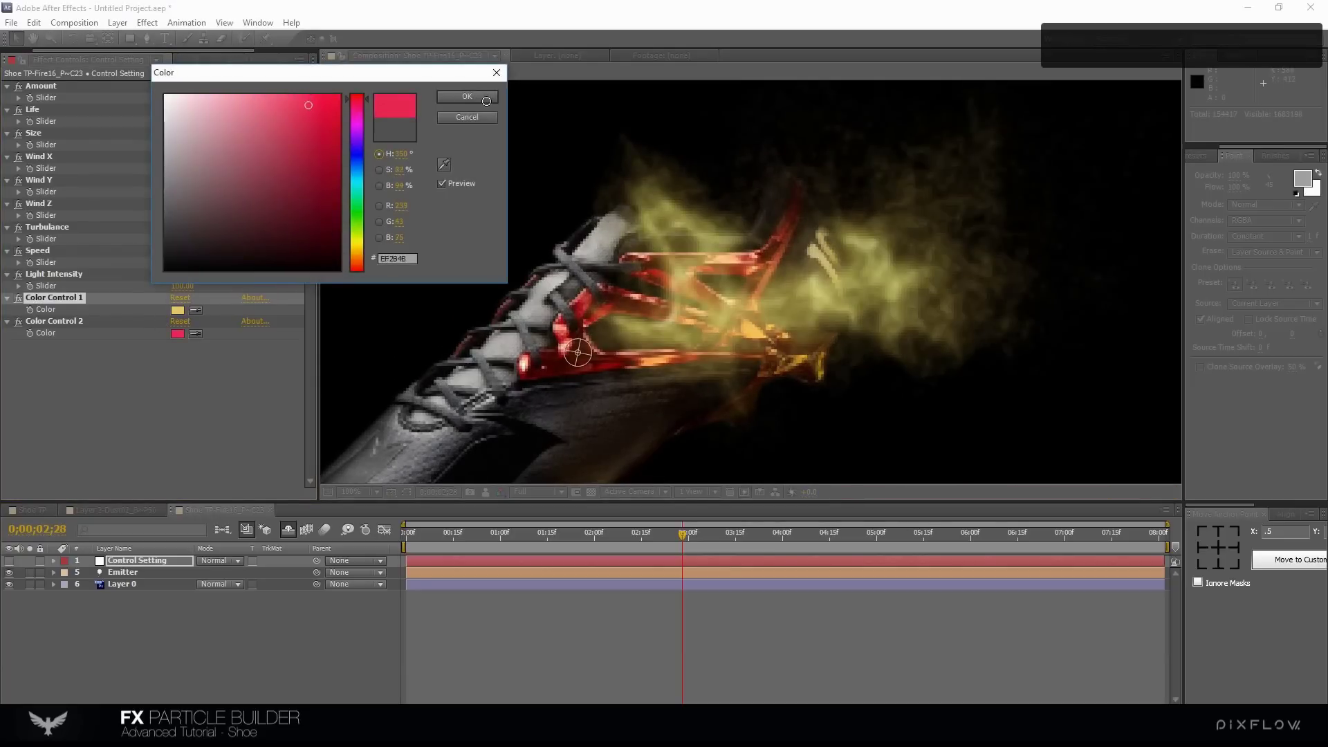
Refine Color Control 1's yellow shade, then select Layer 0 for removal
left_click(487, 101)
left_click(177, 309)
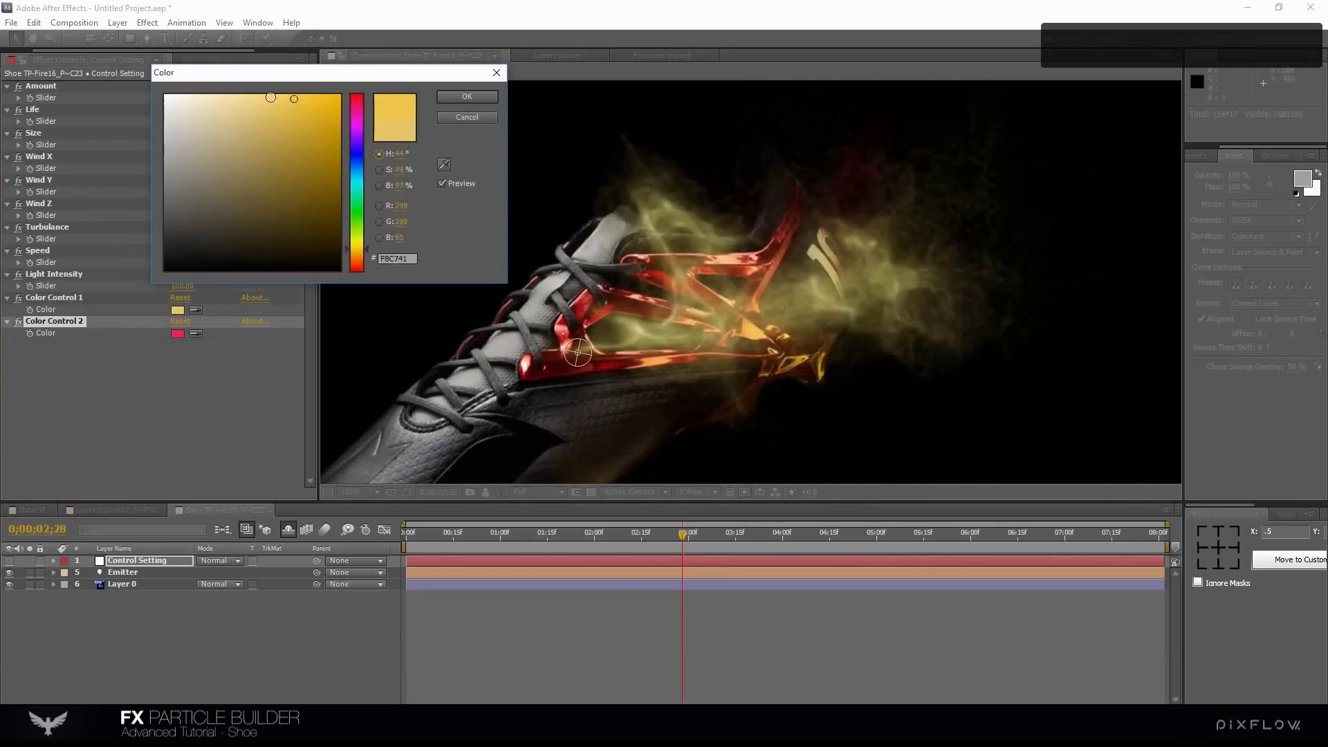
left_click(270, 96)
left_click(467, 96)
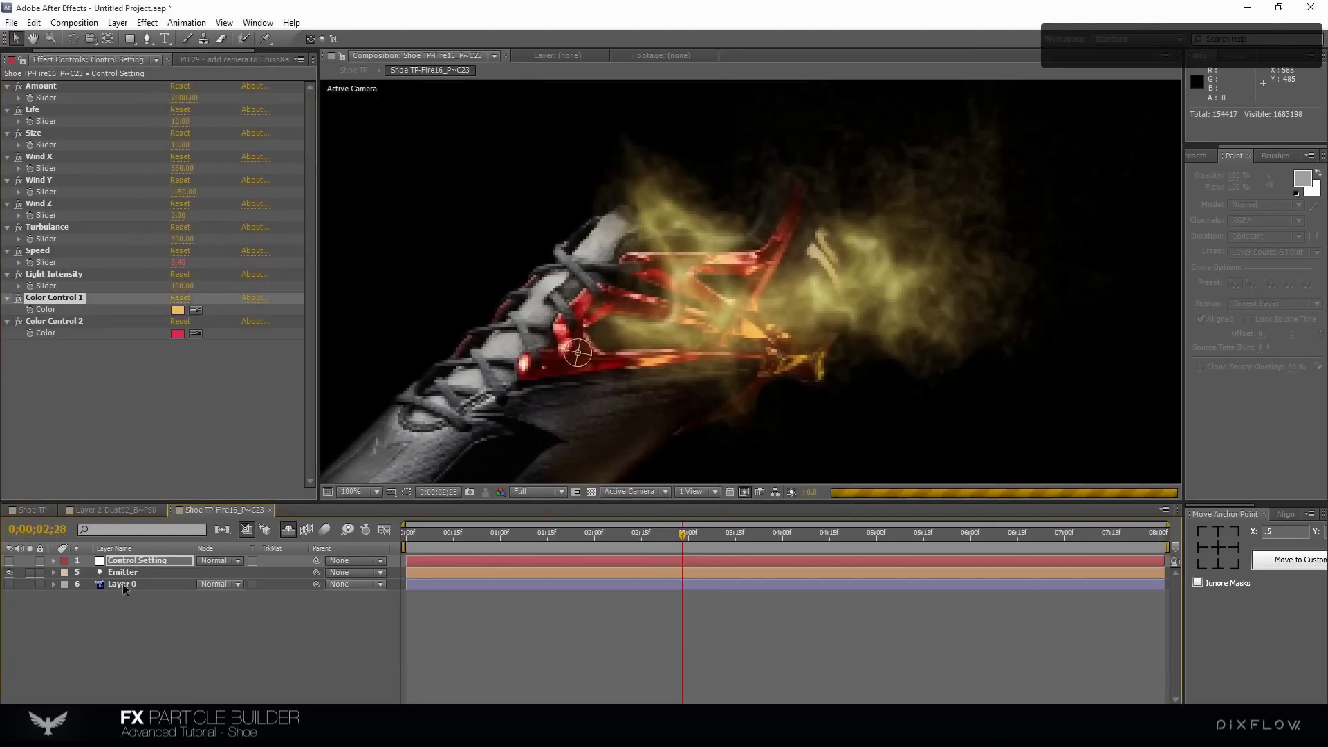
left_click(148, 585)
Delete Layer 0 so only the particle smoke remains, and set preview resolution to Third
key("Delete")
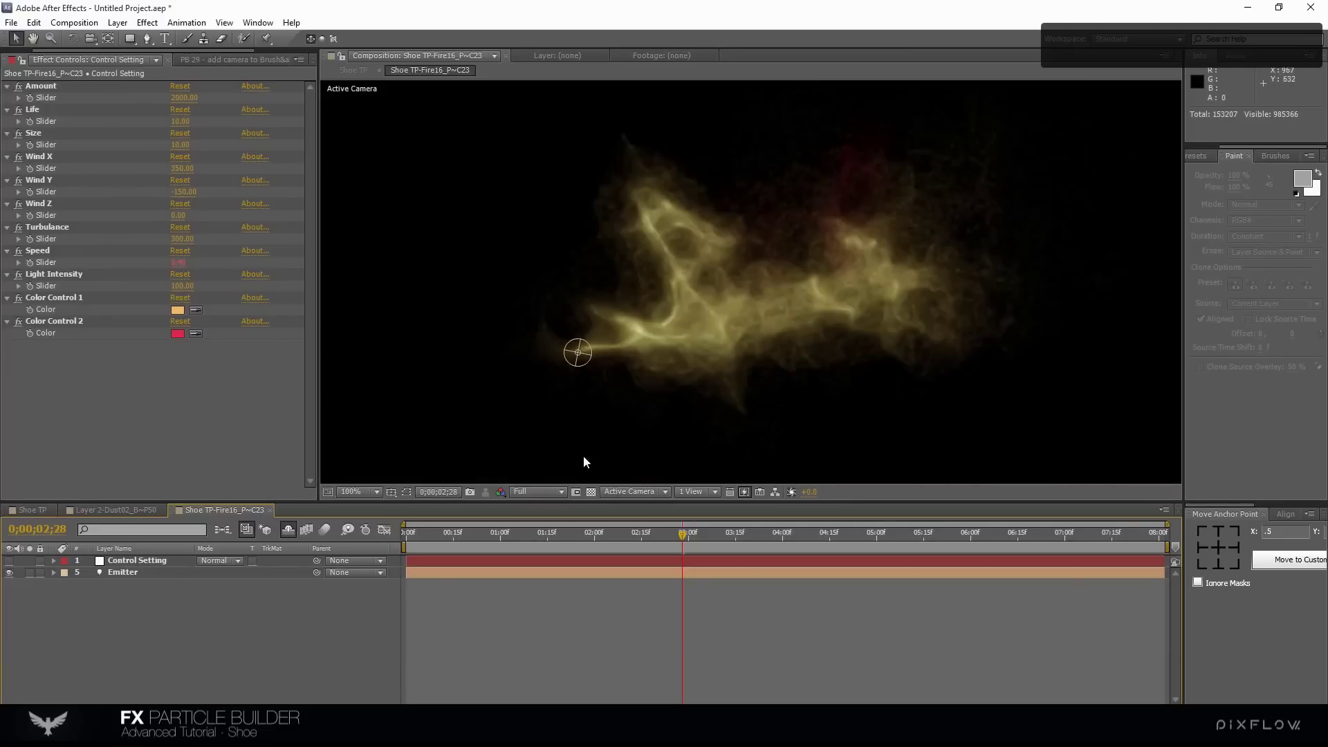
left_click_drag(654, 533, 686, 530)
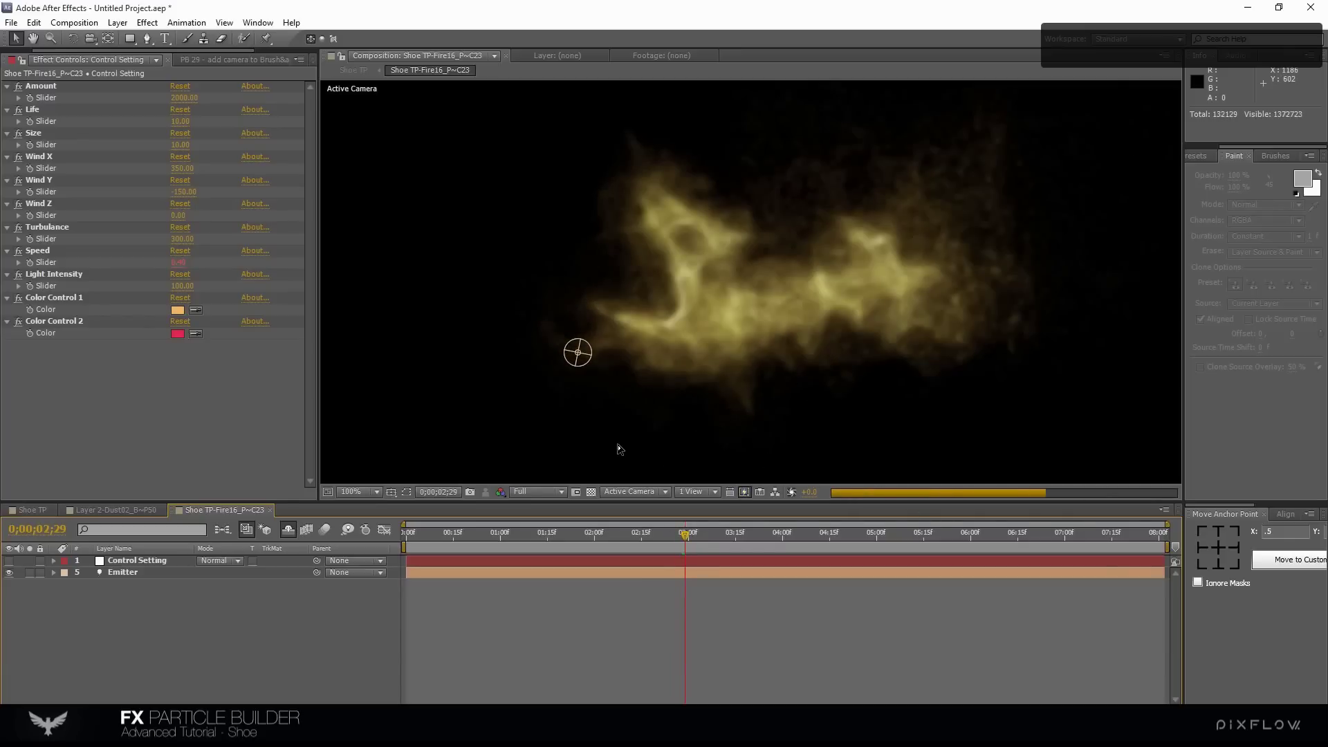
left_click(533, 491)
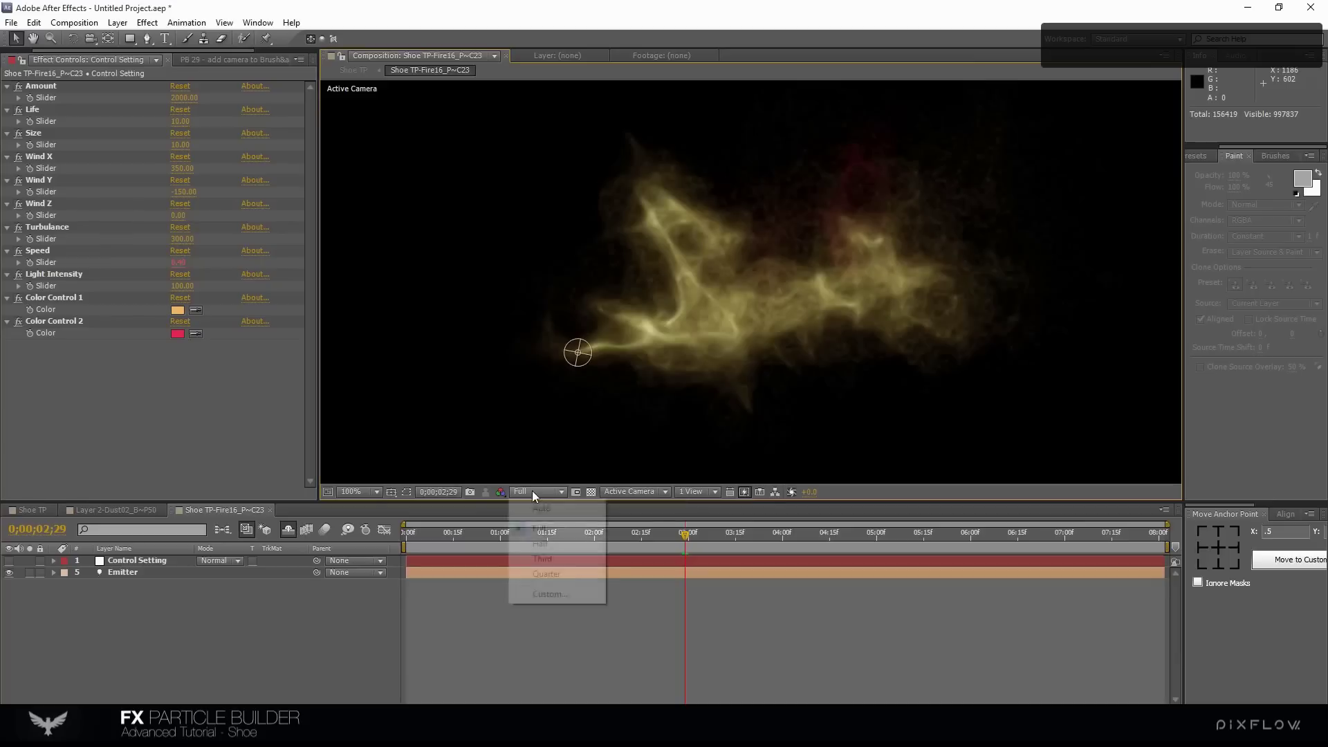
left_click(542, 558)
Add a new adjustment layer at the top of the fire composition
right_click(252, 612)
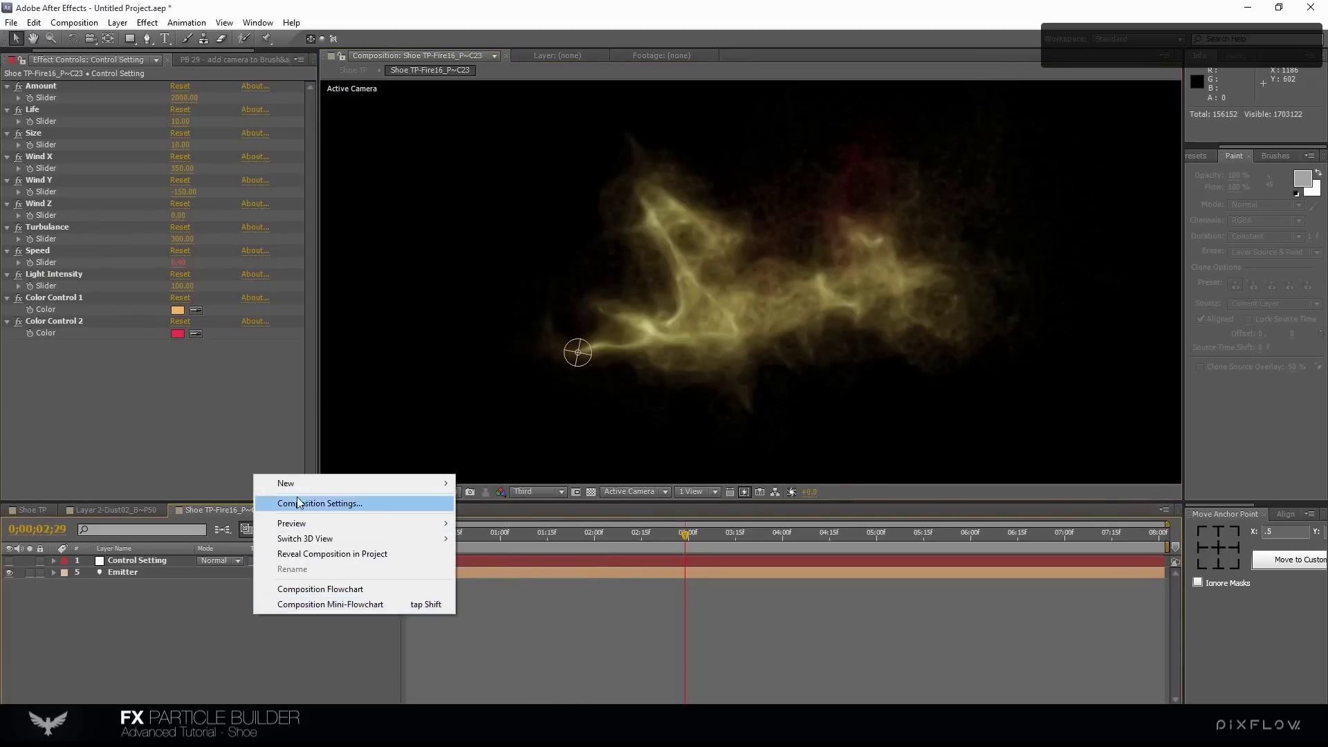
mouse_move(291, 478)
left_click(177, 596)
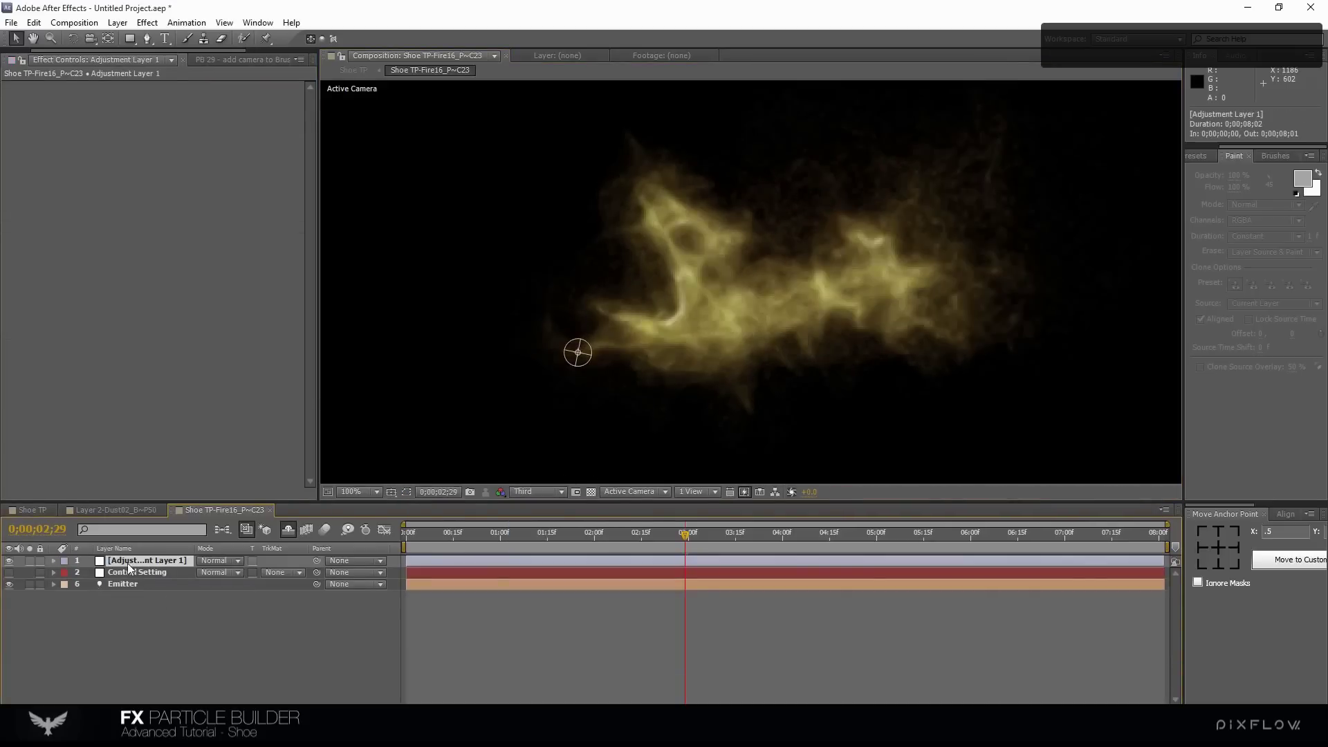
Apply Hue/Saturation to the adjustment layer and rotate Master Hue to about -56° for pink smoke
key("ctrl+5")
type("hu")
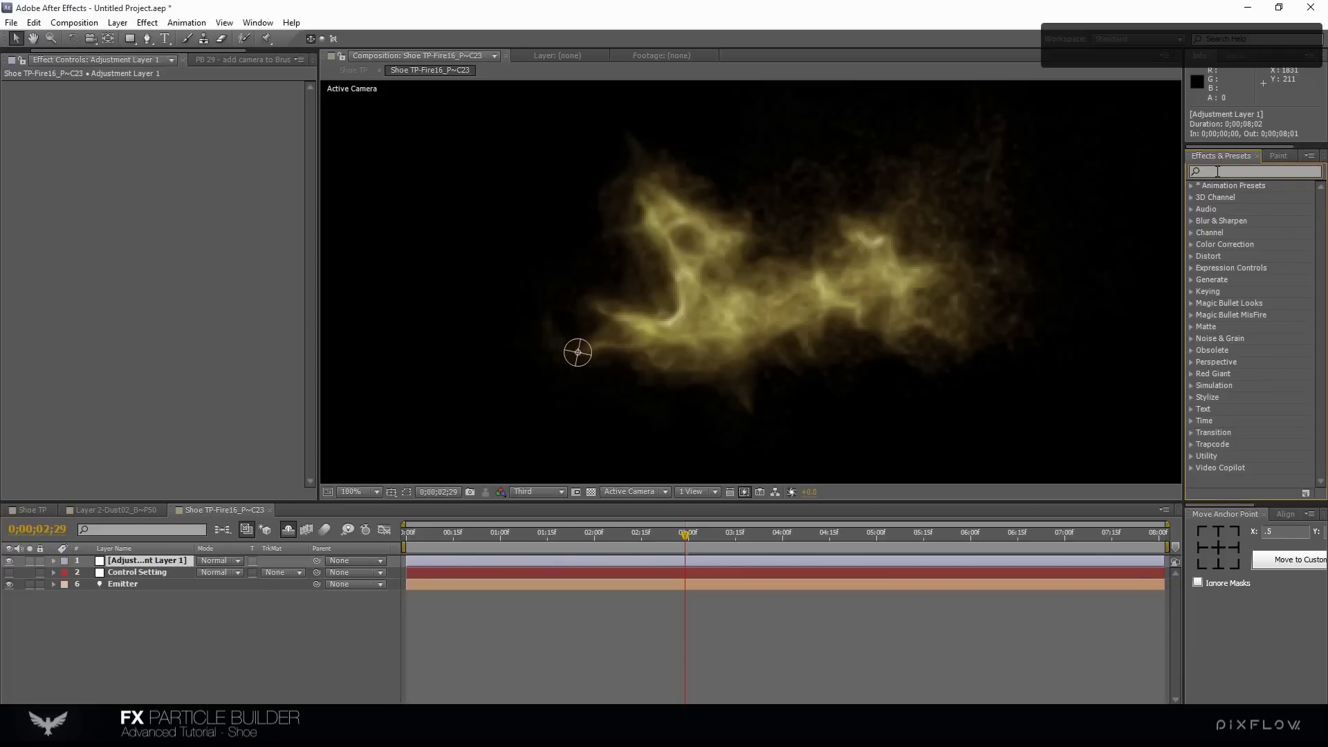
left_click_drag(1240, 350, 194, 234)
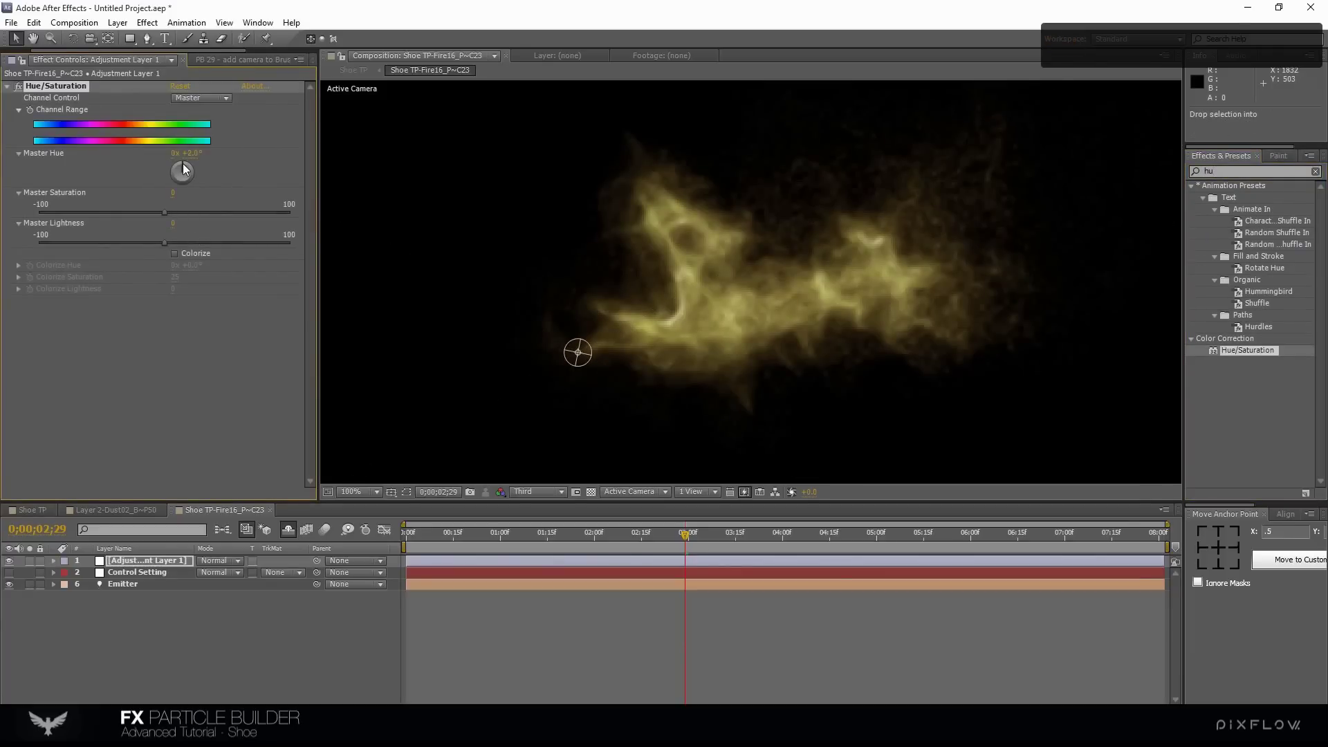
left_click_drag(184, 169, 179, 173)
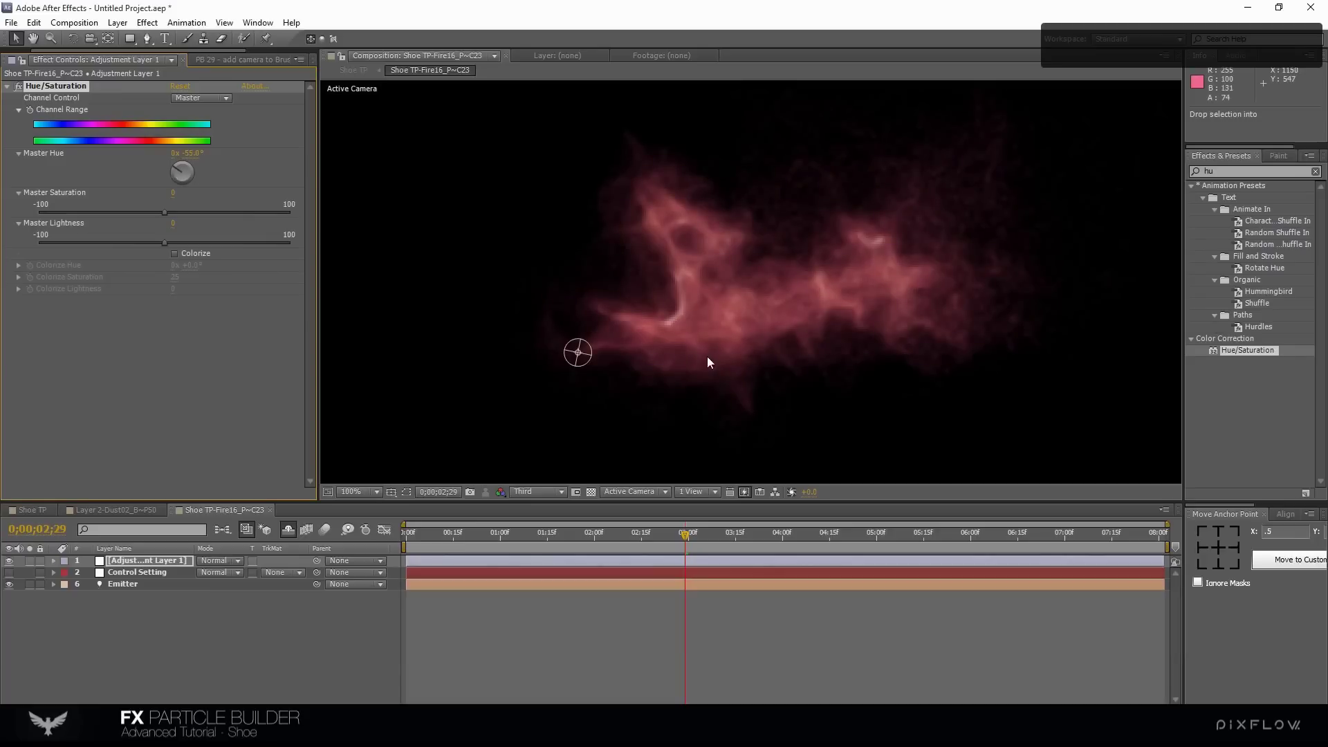
left_click(139, 560)
left_click(147, 38)
Draw a closed mask path around the smoke's base on Adjustment Layer 1
left_click(588, 178)
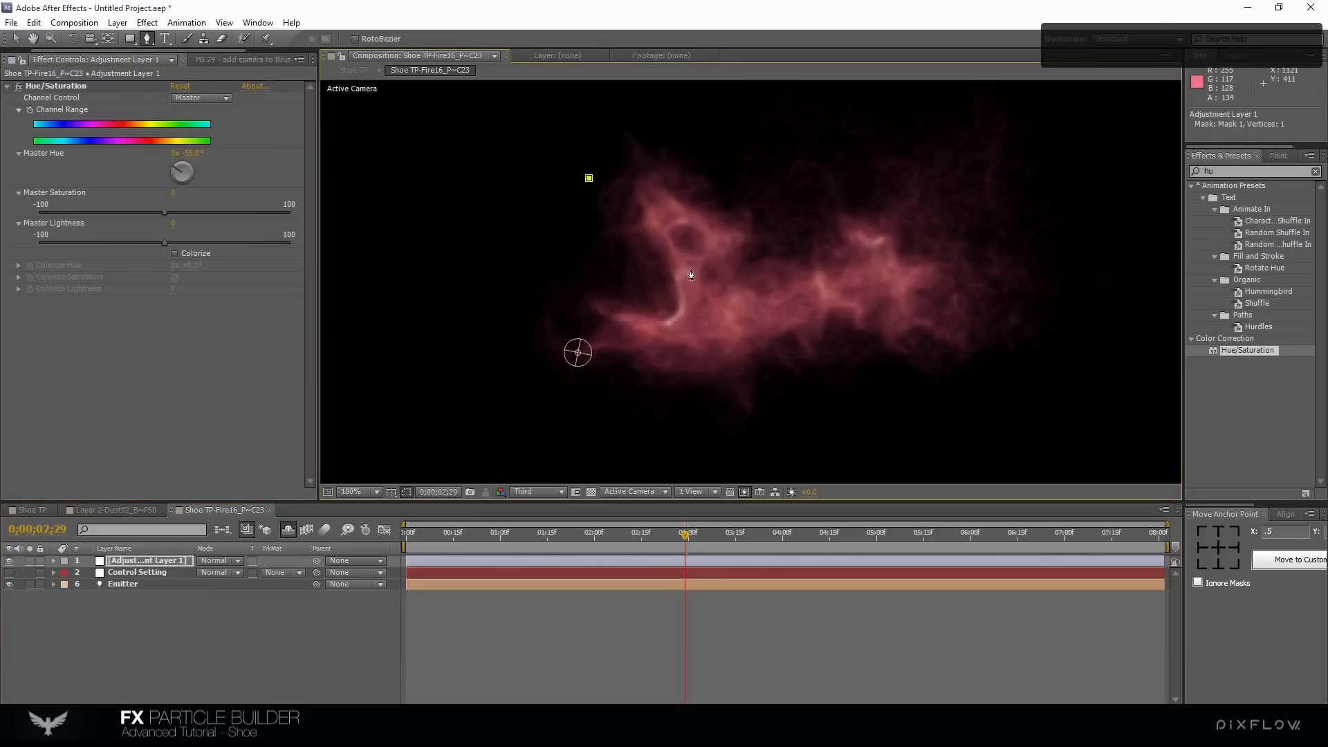
left_click_drag(706, 343, 663, 438)
scroll(623, 391, "down", 4)
left_click(574, 368)
scroll(570, 374, "up", 4)
scroll(570, 374, "left", 2)
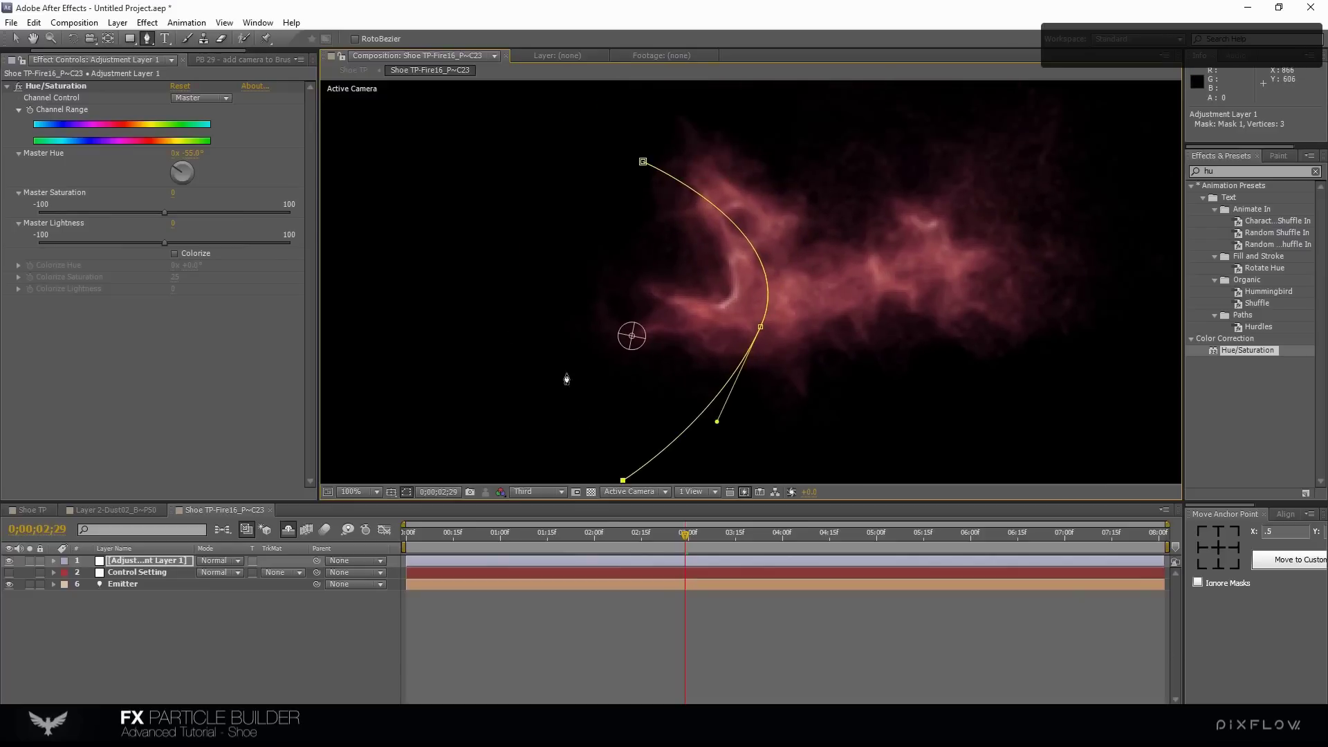
left_click(450, 345)
left_click(642, 163)
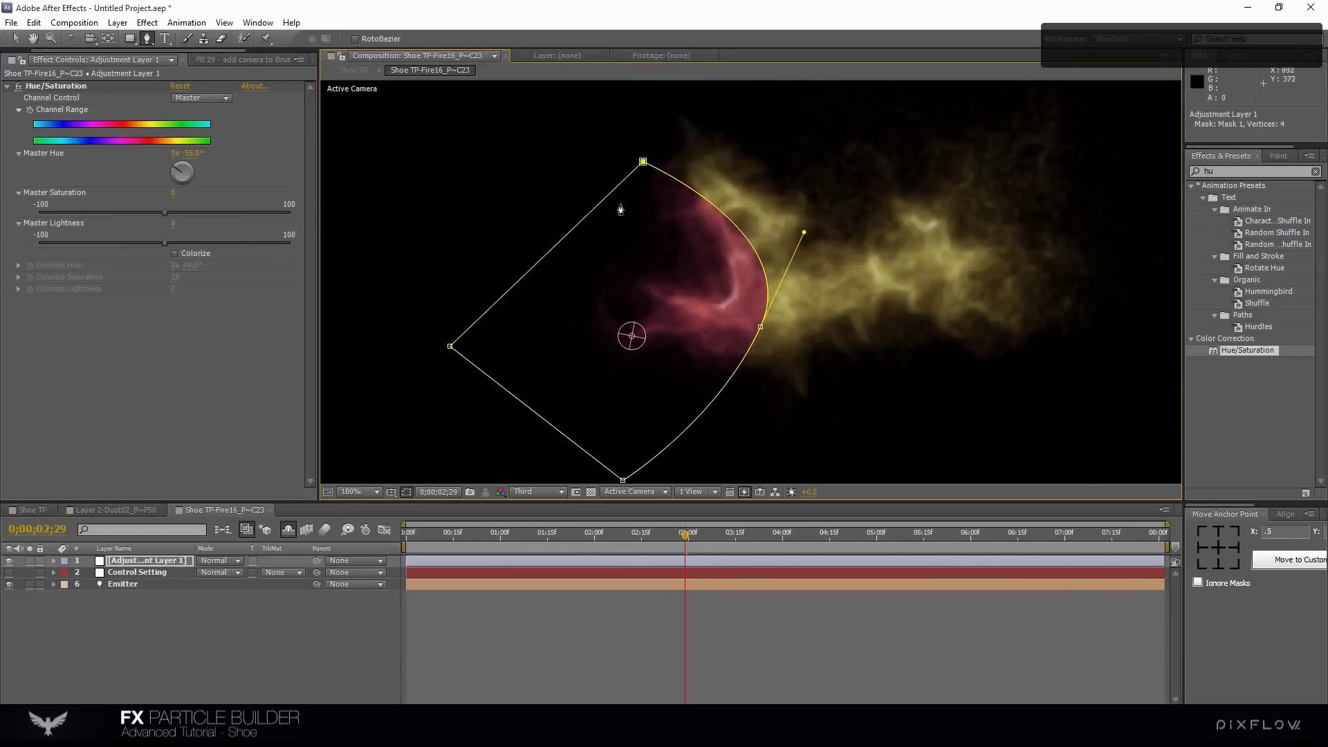
Reshape the mask by smoothing and moving its top and right points and adjusting curve handles
key("v")
left_click(643, 162, "ctrl+alt")
left_click_drag(642, 161, 620, 163)
left_click(759, 326, "ctrl+alt")
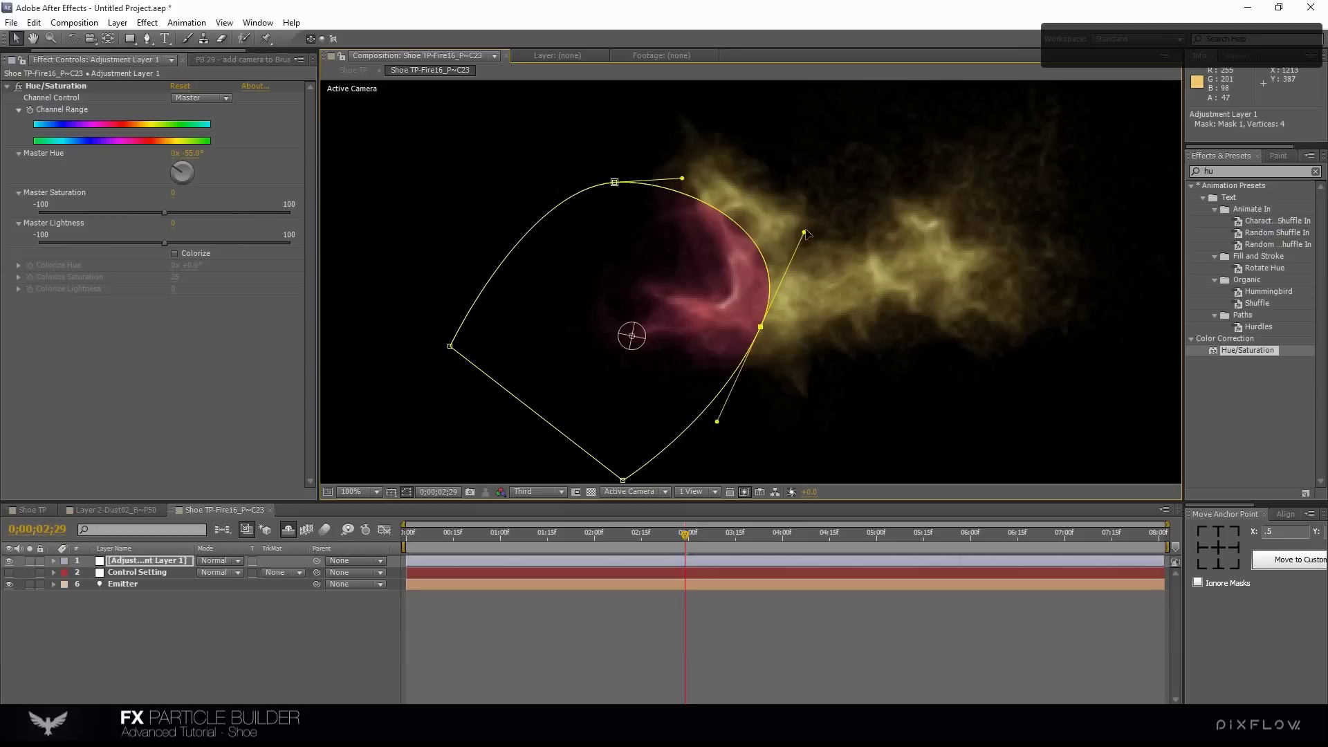
left_click_drag(804, 232, 742, 205)
left_click_drag(760, 326, 771, 310)
left_click_drag(614, 182, 576, 199)
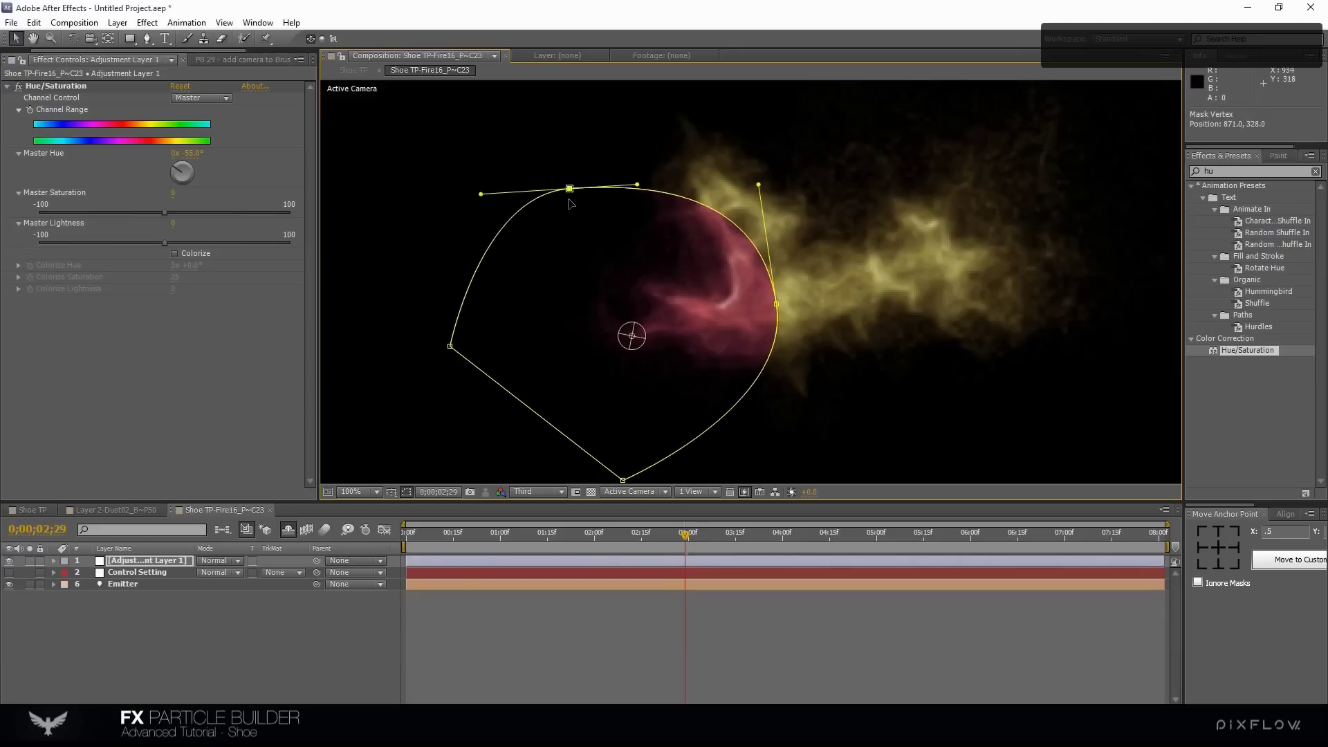
left_click_drag(660, 397, 674, 334)
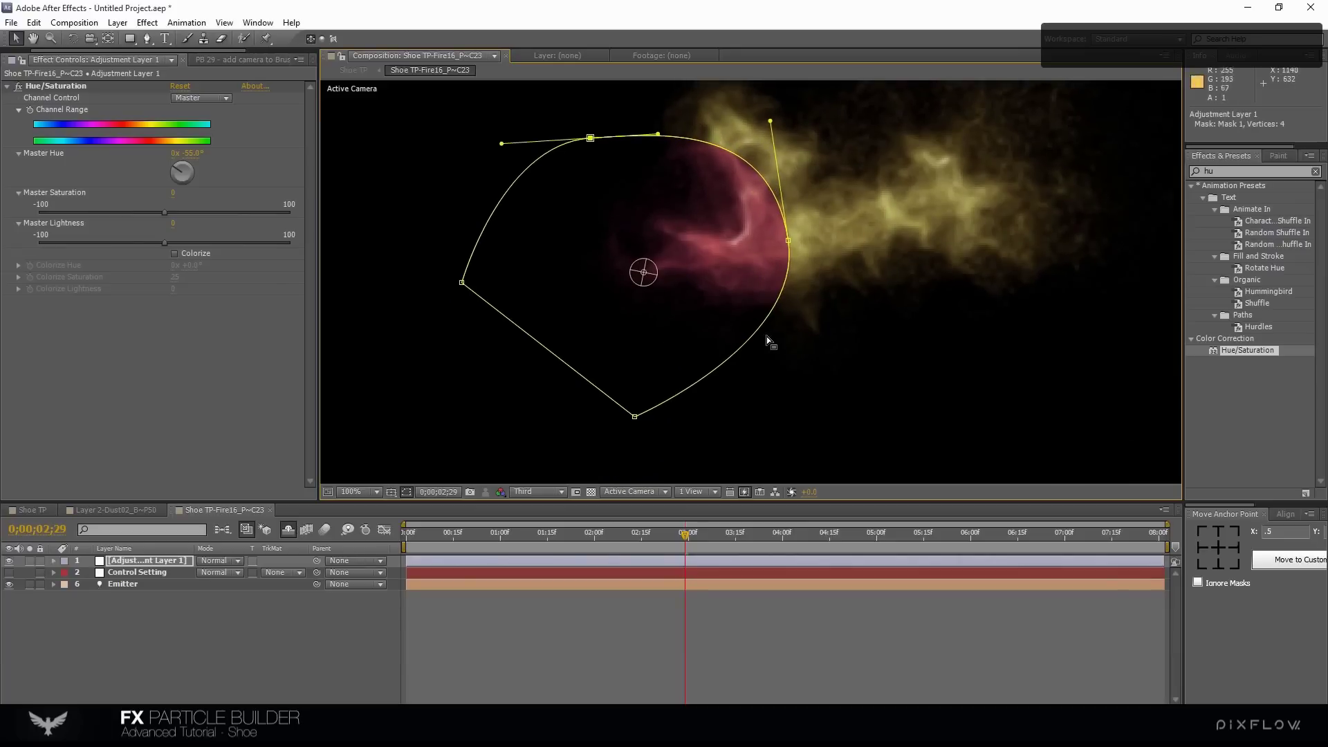
left_click(788, 240)
left_click_drag(805, 341, 810, 375)
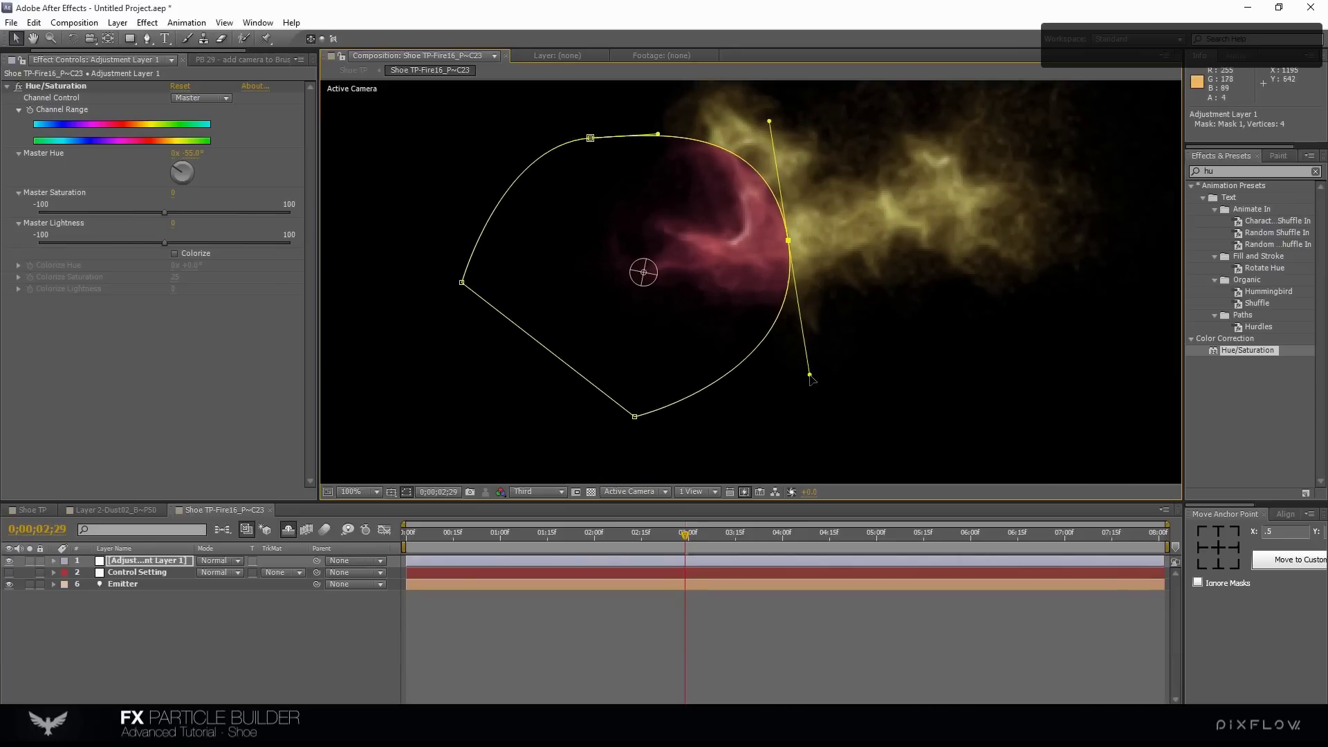
Feather the mask edge to about 135 pixels and expand it by 39 pixels
left_click(121, 566)
key("m")
key("m")
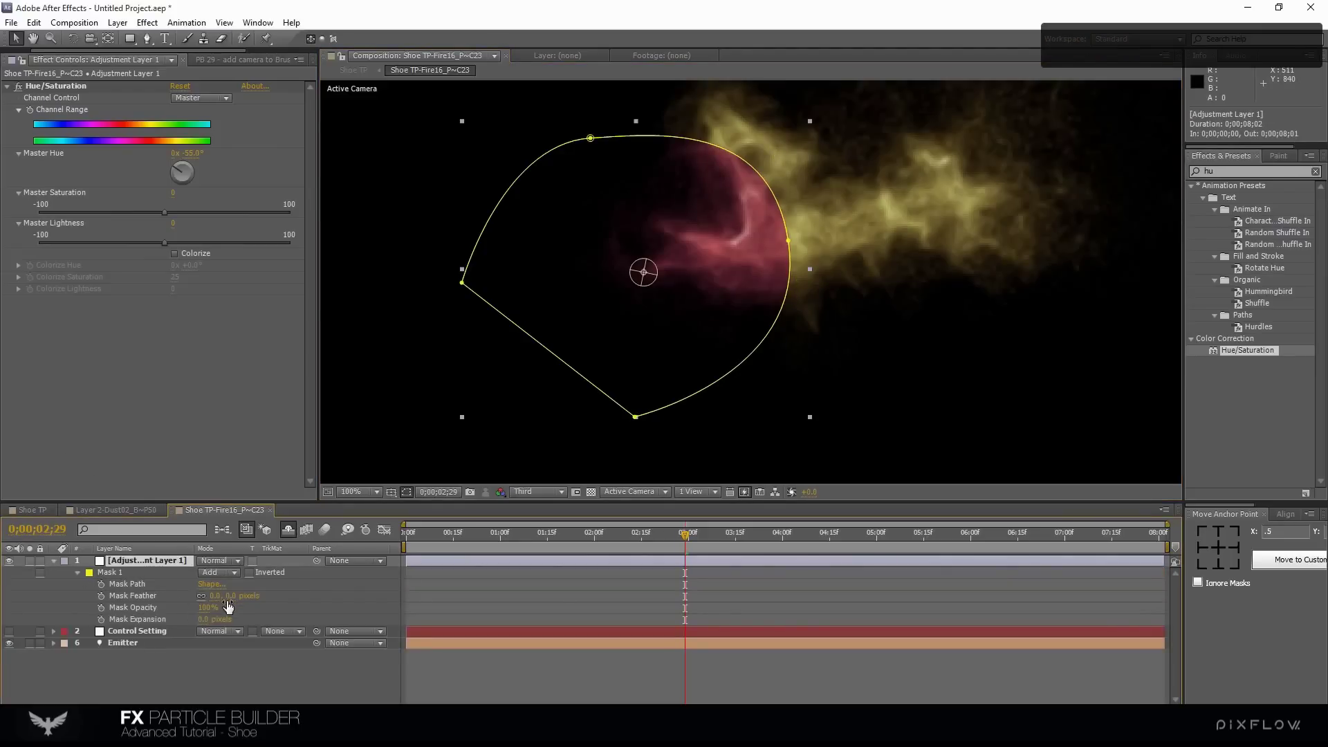
mouse_move(216, 603)
left_mouse_down()
mouse_move(308, 589)
mouse_move(277, 625)
mouse_move(218, 619)
mouse_move(231, 619)
left_mouse_up()
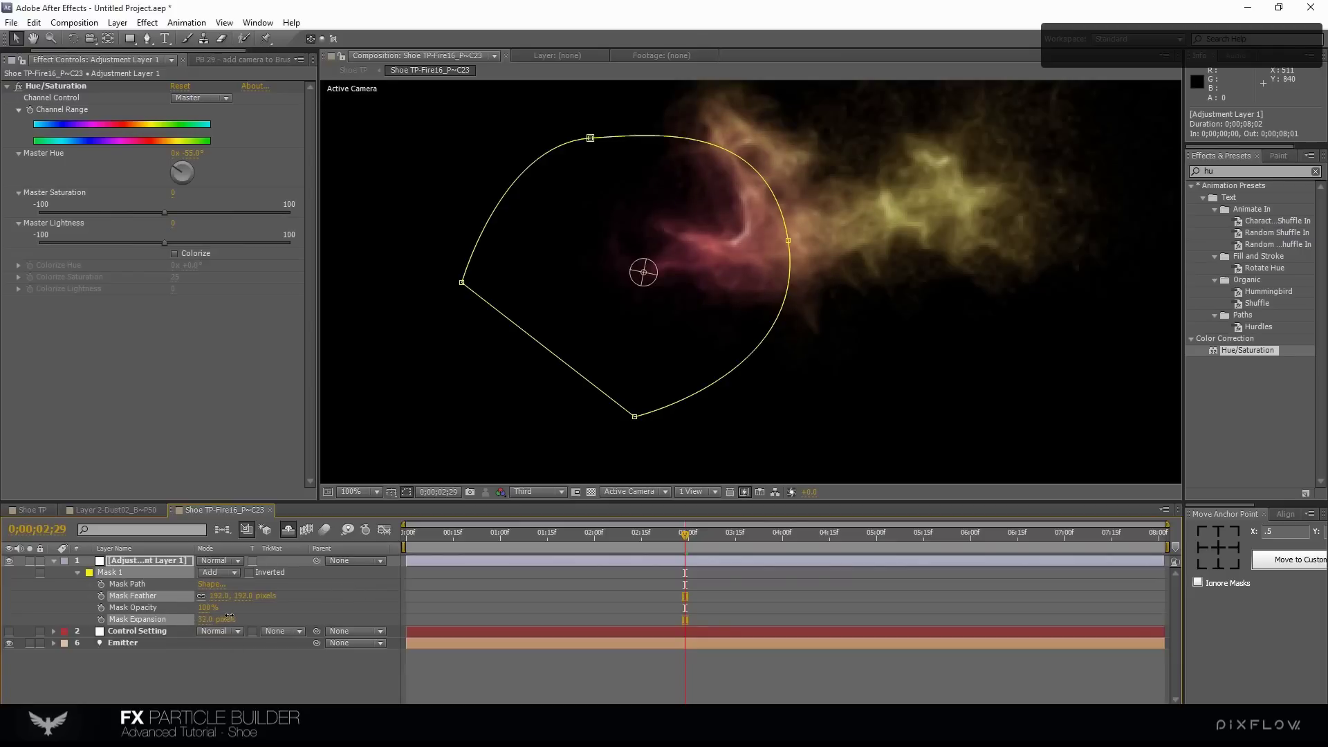
key("comma")
Push Mask 1's right vertex slightly outward on the adjustment layer
left_click(774, 322)
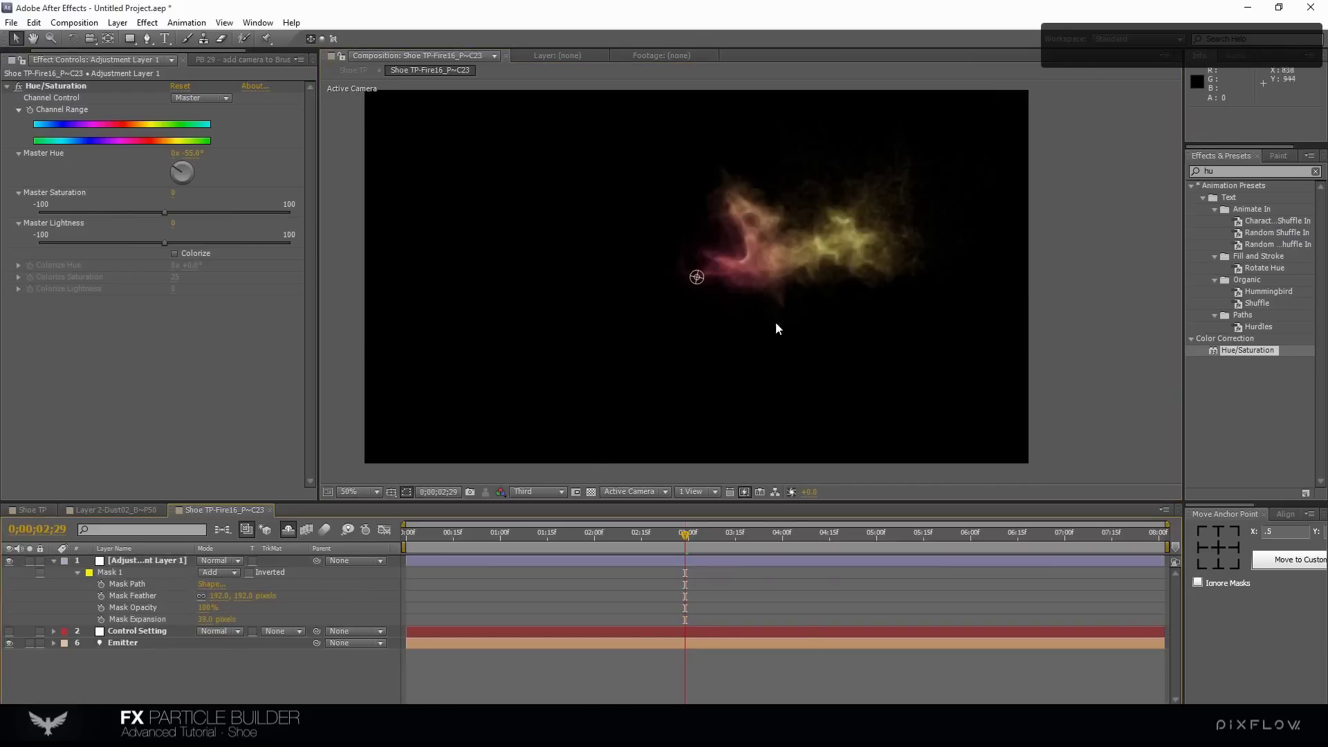
left_click(156, 570)
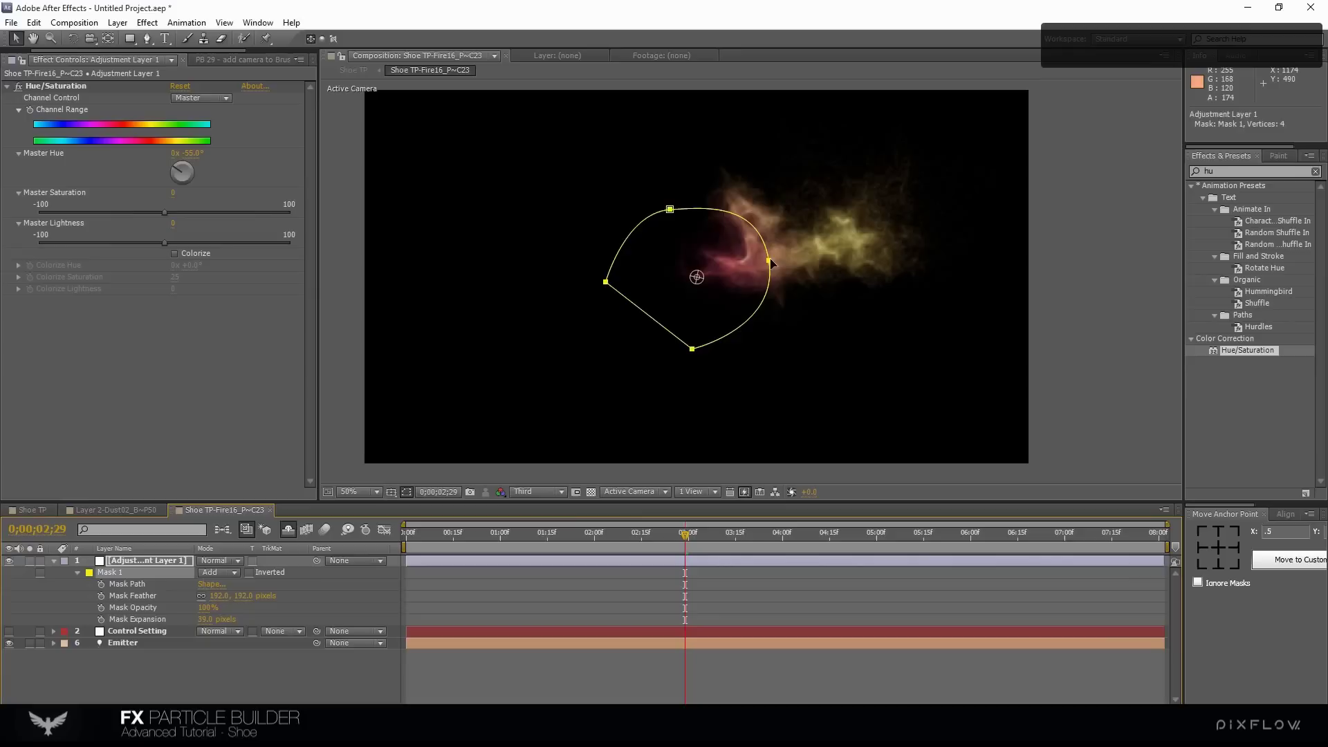
left_click_drag(768, 262, 780, 261)
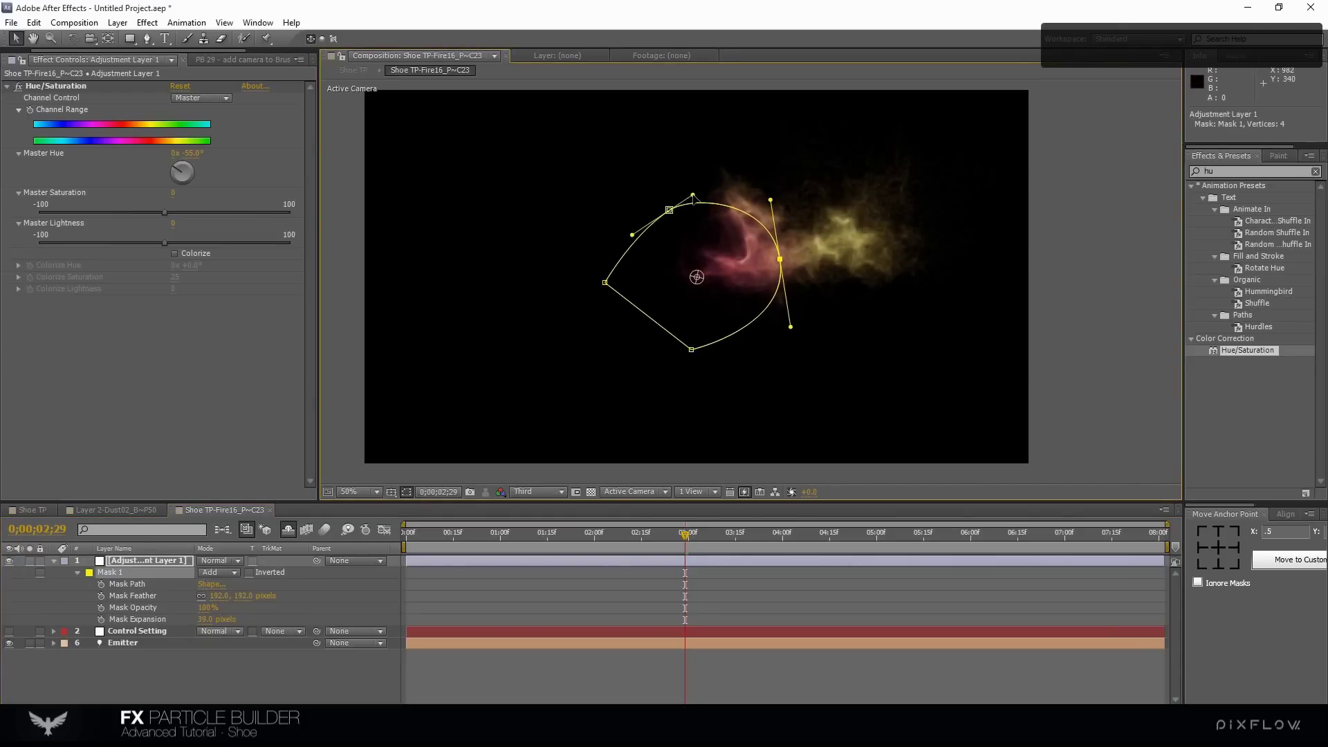
left_click(527, 181)
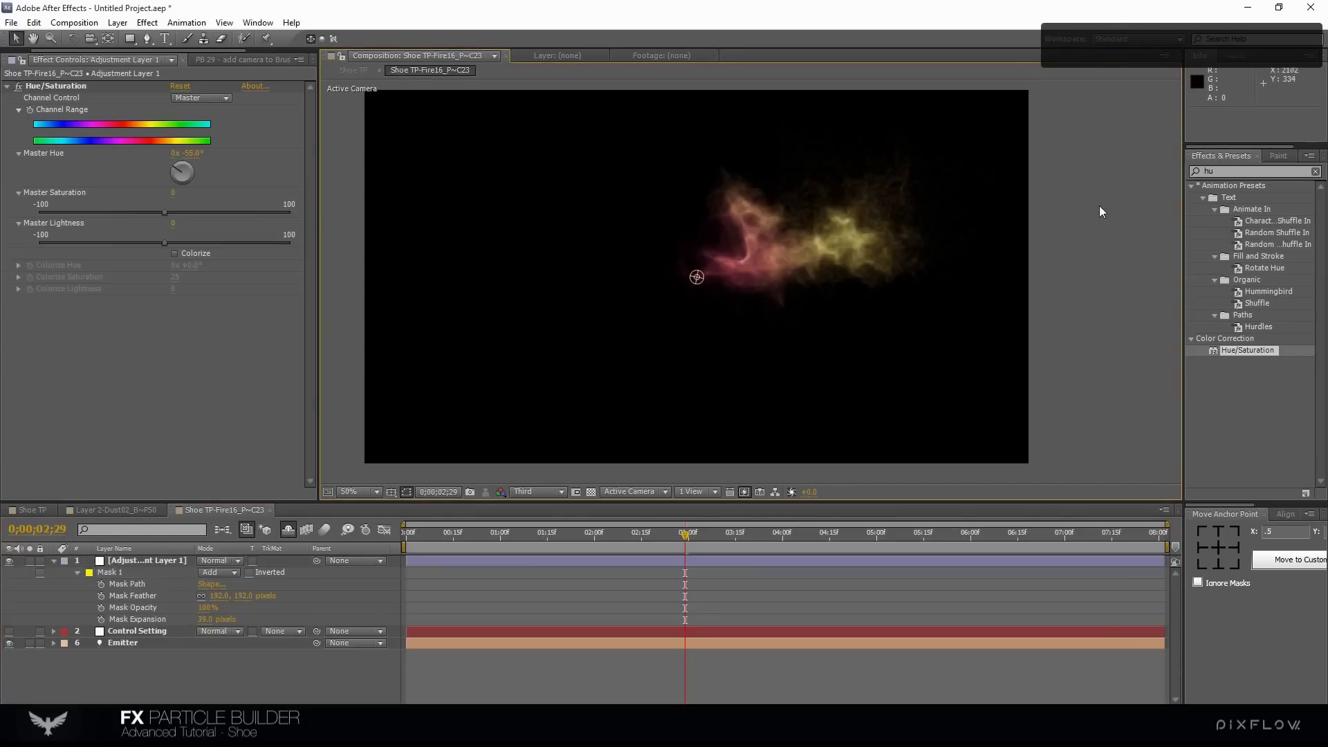
Go to frame 3;14 and return to the Shoe TP composition
left_click(732, 538)
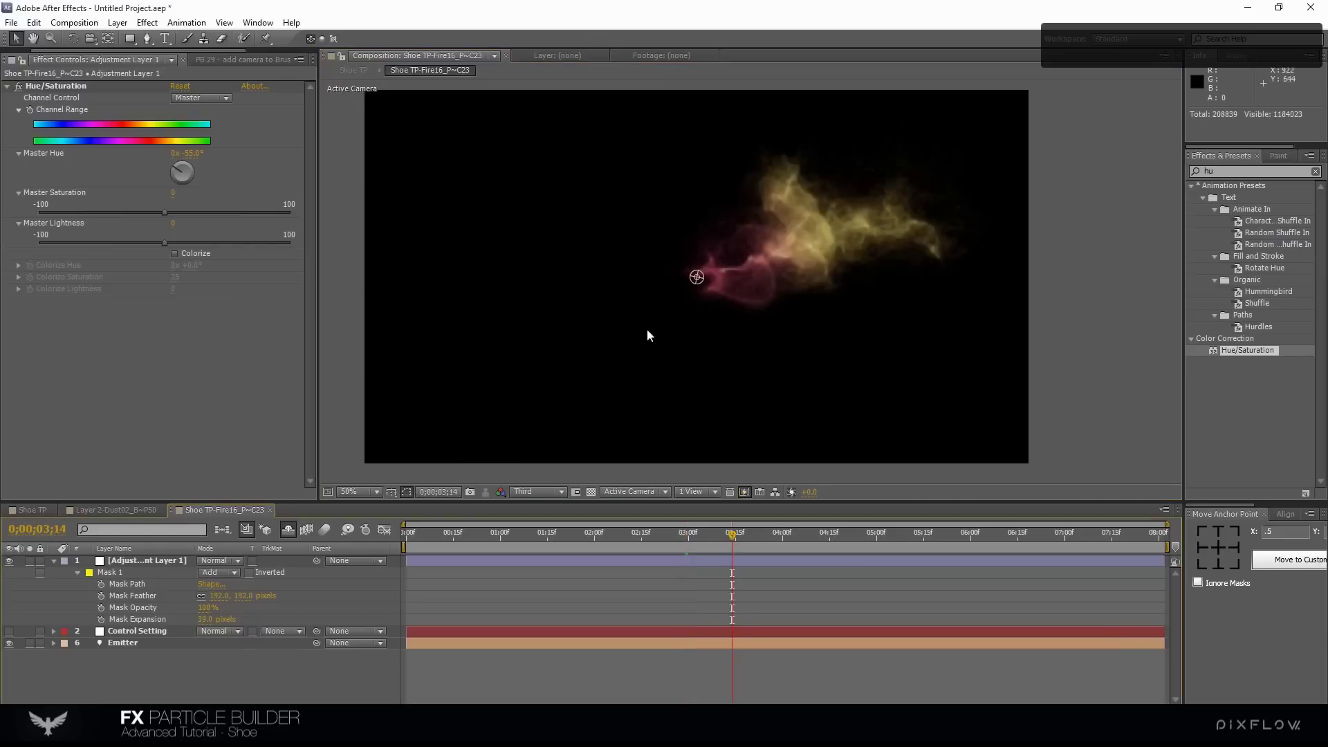
left_click(35, 509)
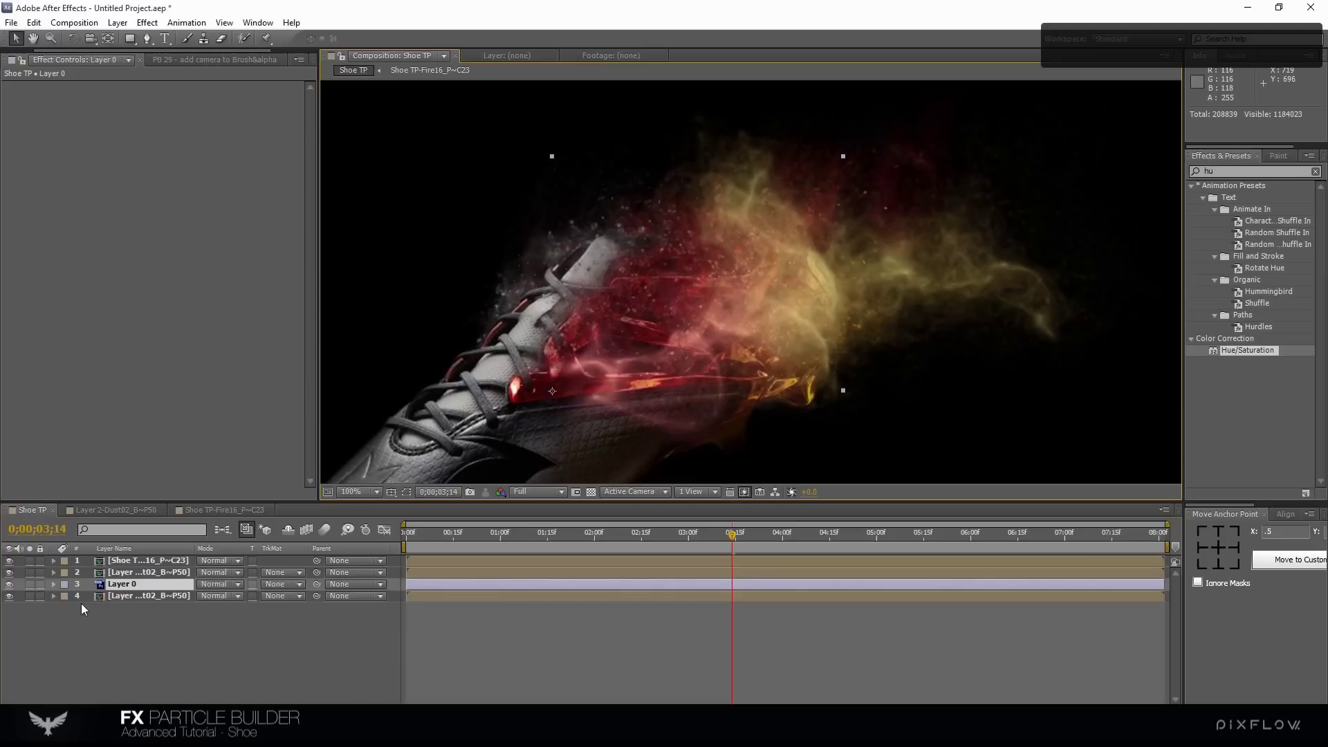
left_click(149, 561)
Set the dust and fire layers' blend modes to Add
left_click(173, 572)
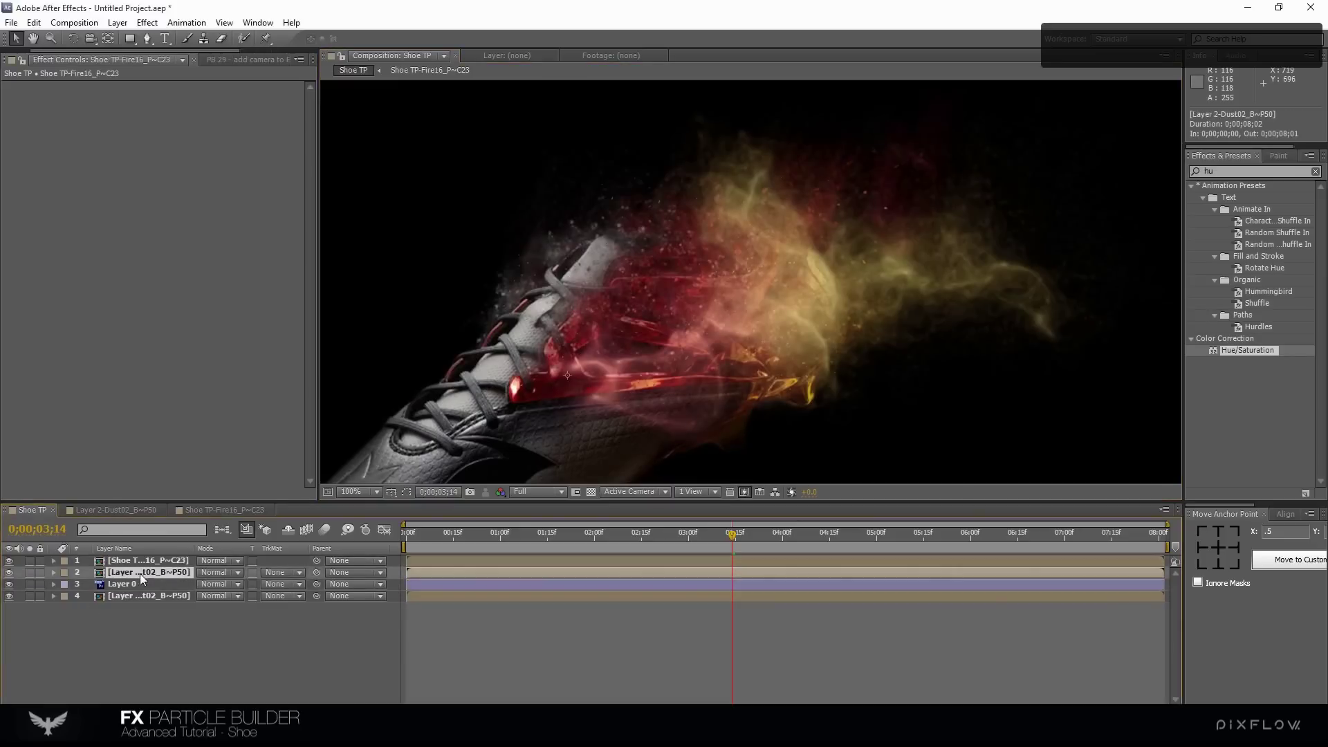
left_click(10, 571)
left_click(10, 572)
left_click(218, 572)
left_click(270, 255)
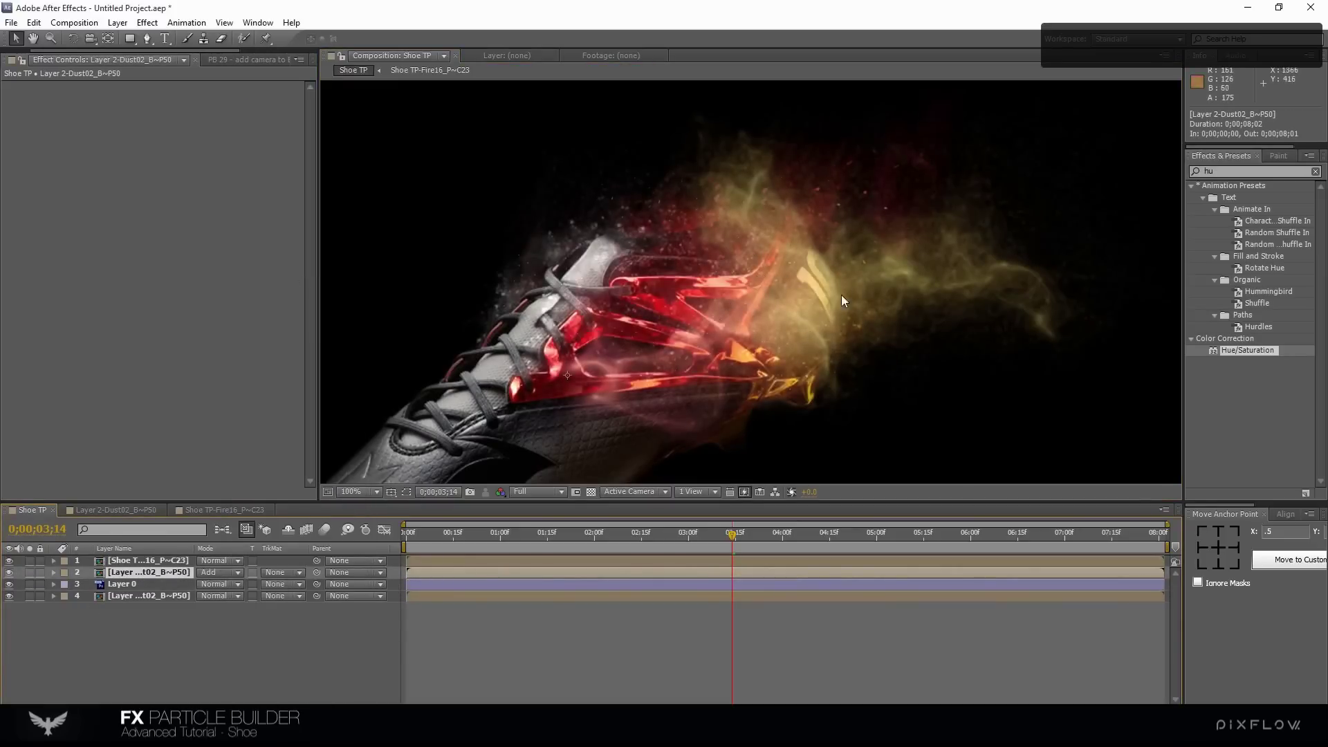
left_click(214, 561)
left_click(280, 261)
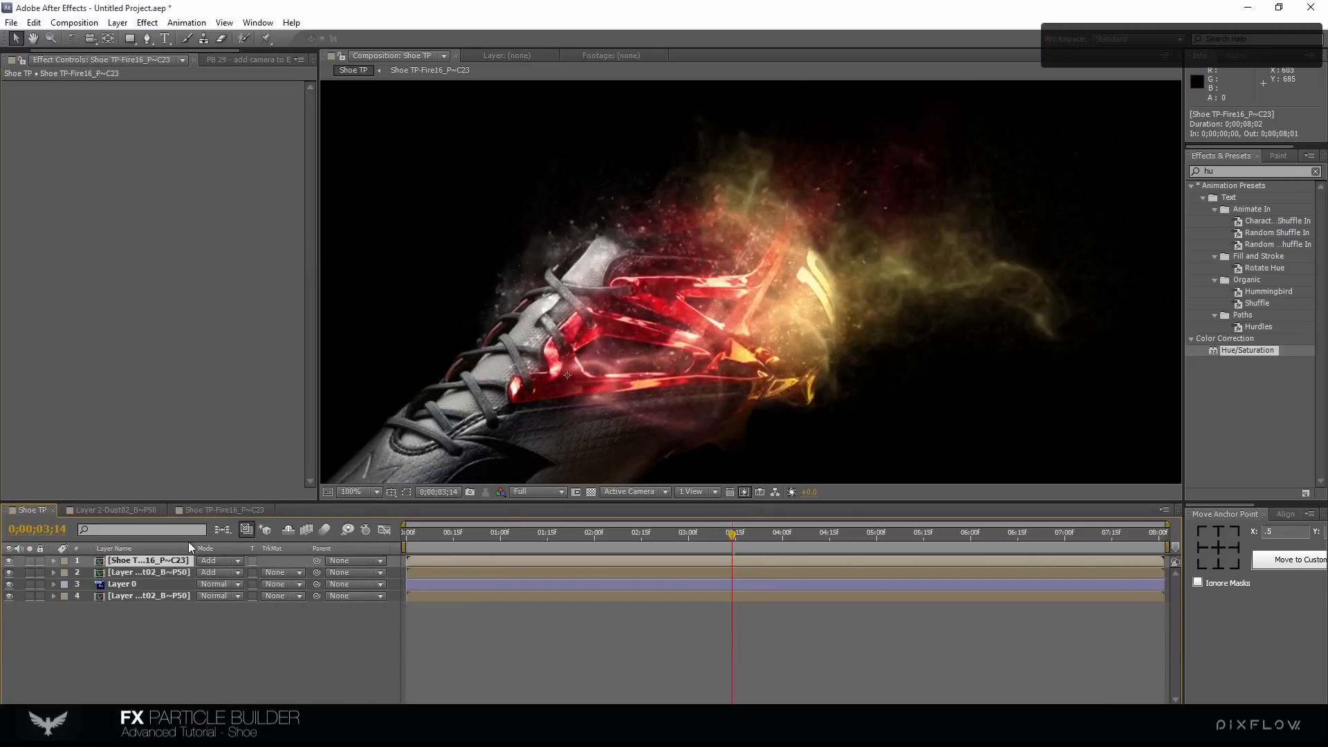
Duplicate the fire layer, send the copy to the bottom, and shift it behind the shoe
key("ctrl+d")
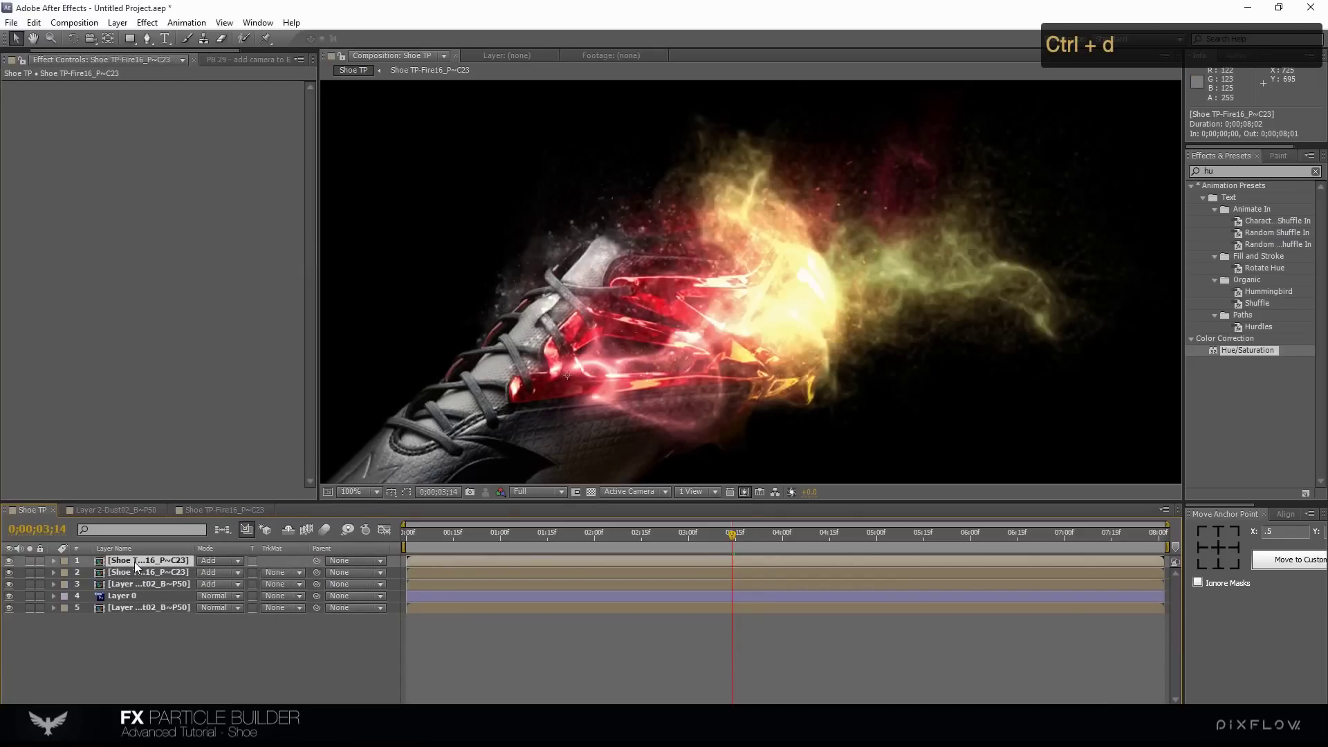
key("ctrl+alt+shift+Down")
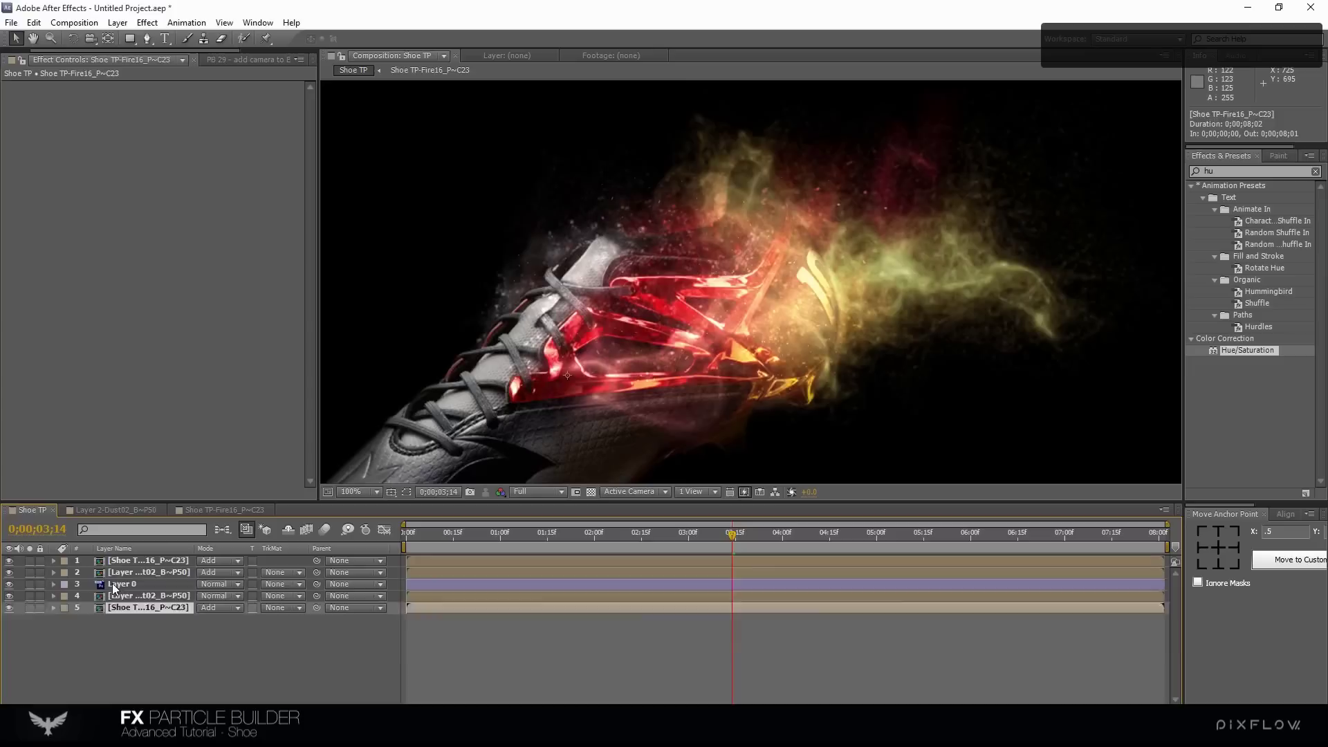
left_click(112, 583)
left_click(29, 607)
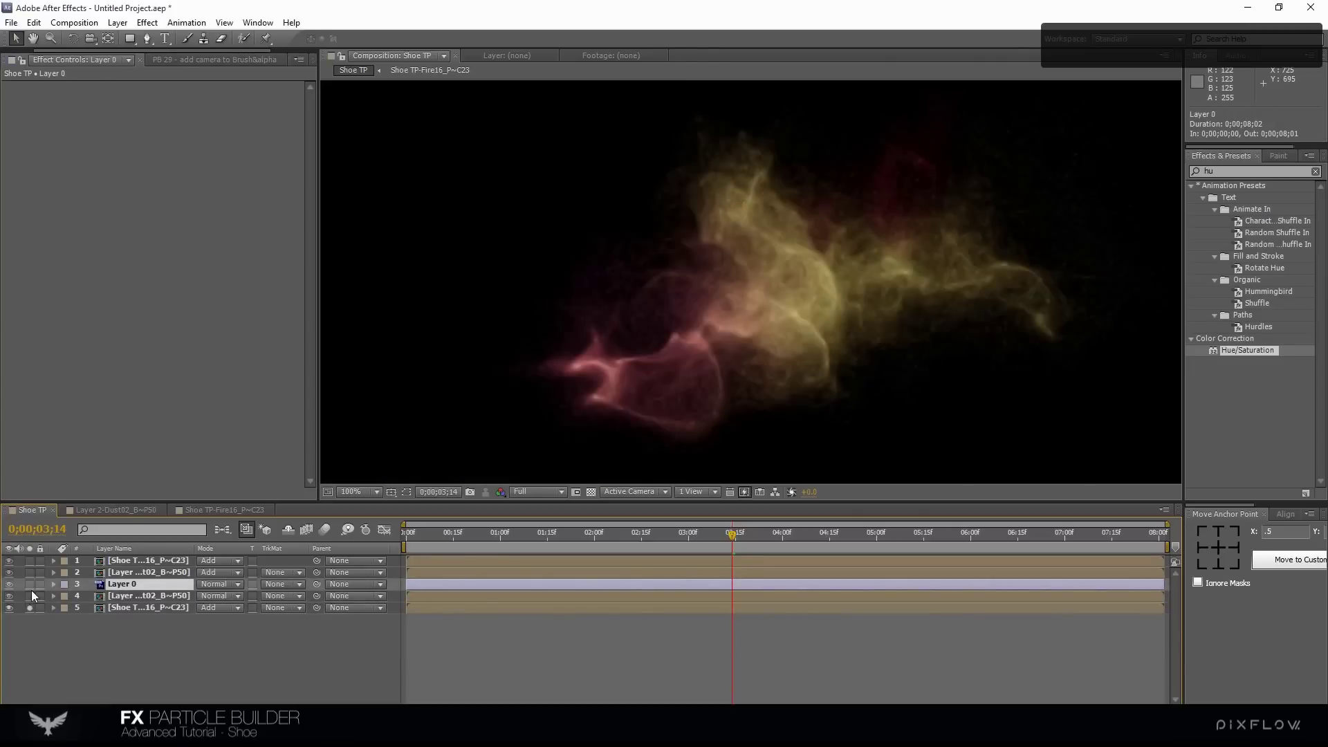
left_click(29, 584)
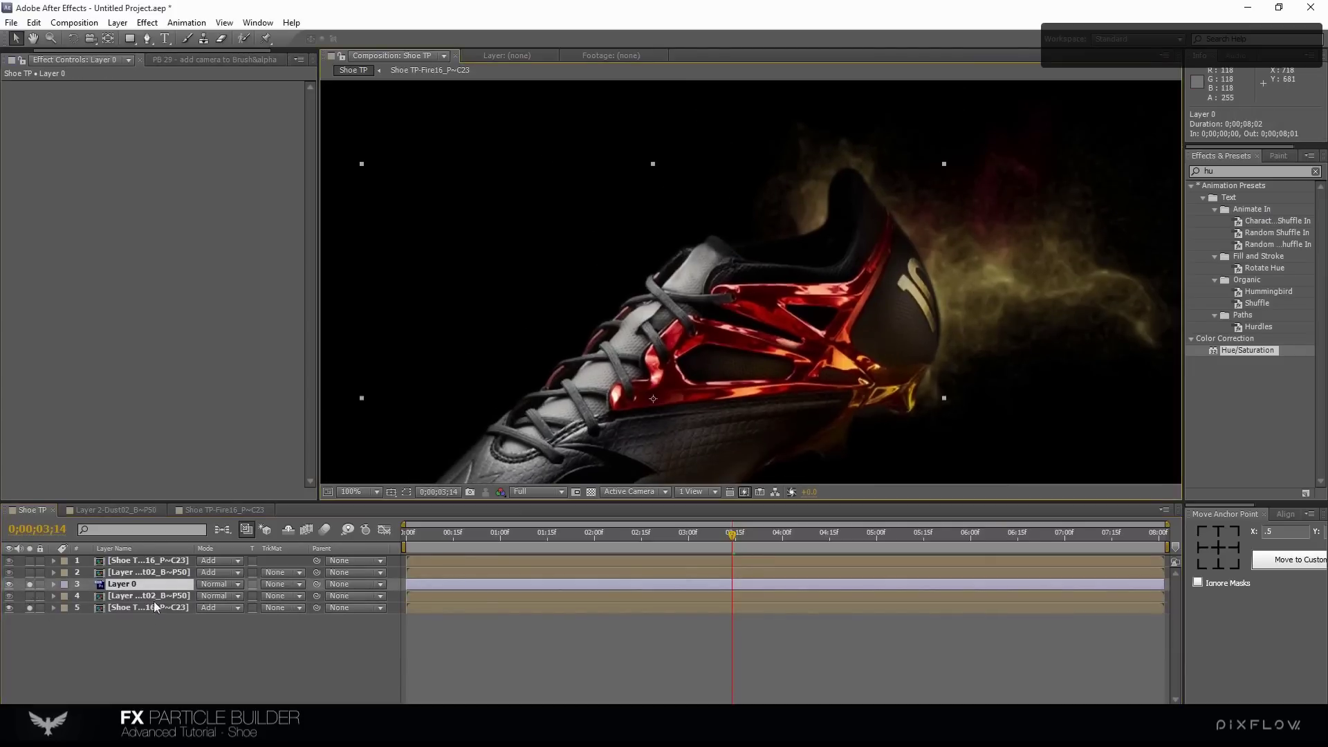
left_click(155, 607)
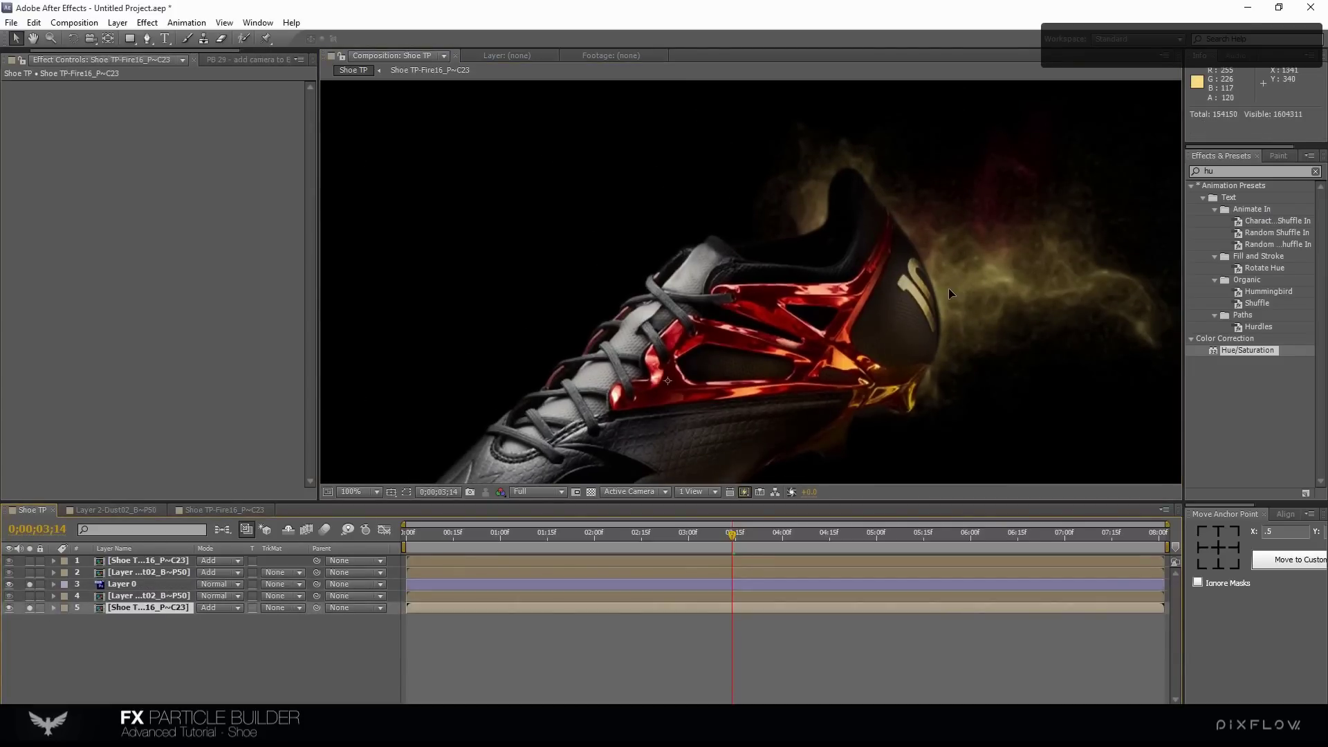
scroll(948, 288, "down", 2)
left_click_drag(949, 274, 892, 293)
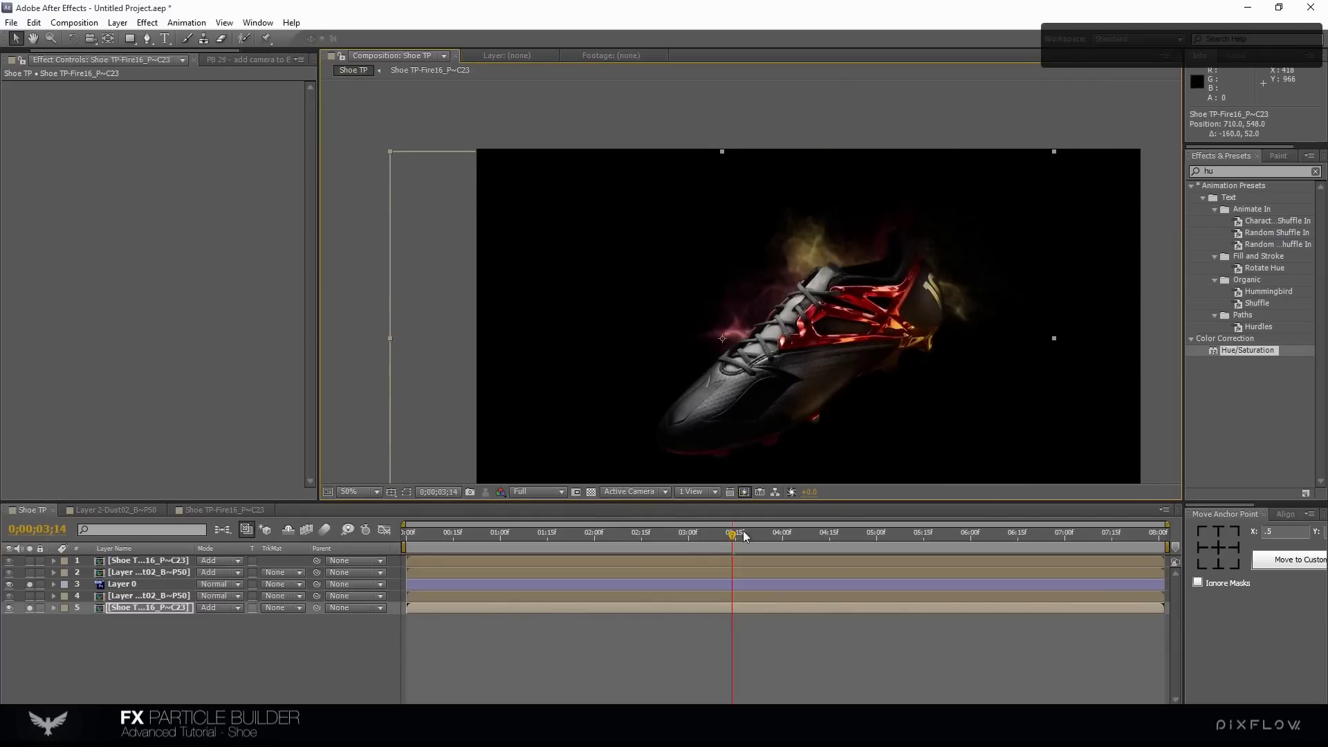
left_click_drag(791, 273, 814, 268)
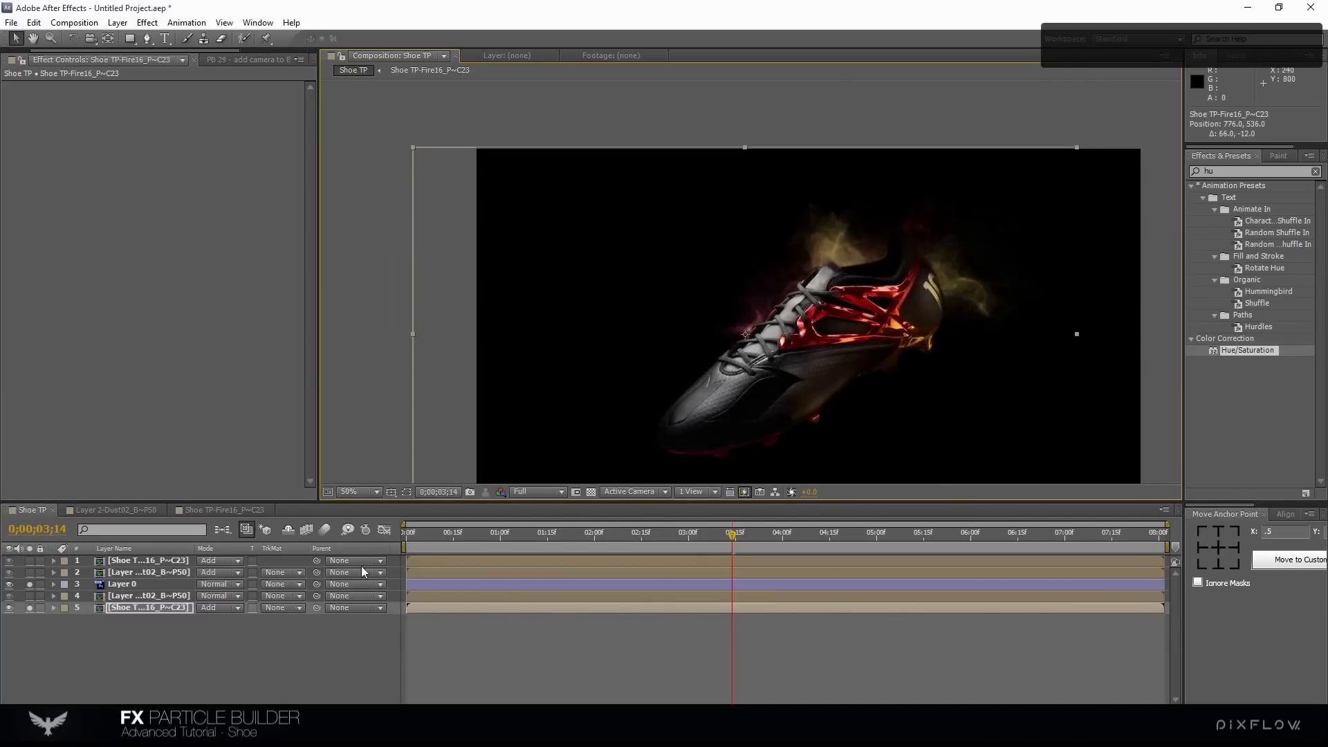
key("t")
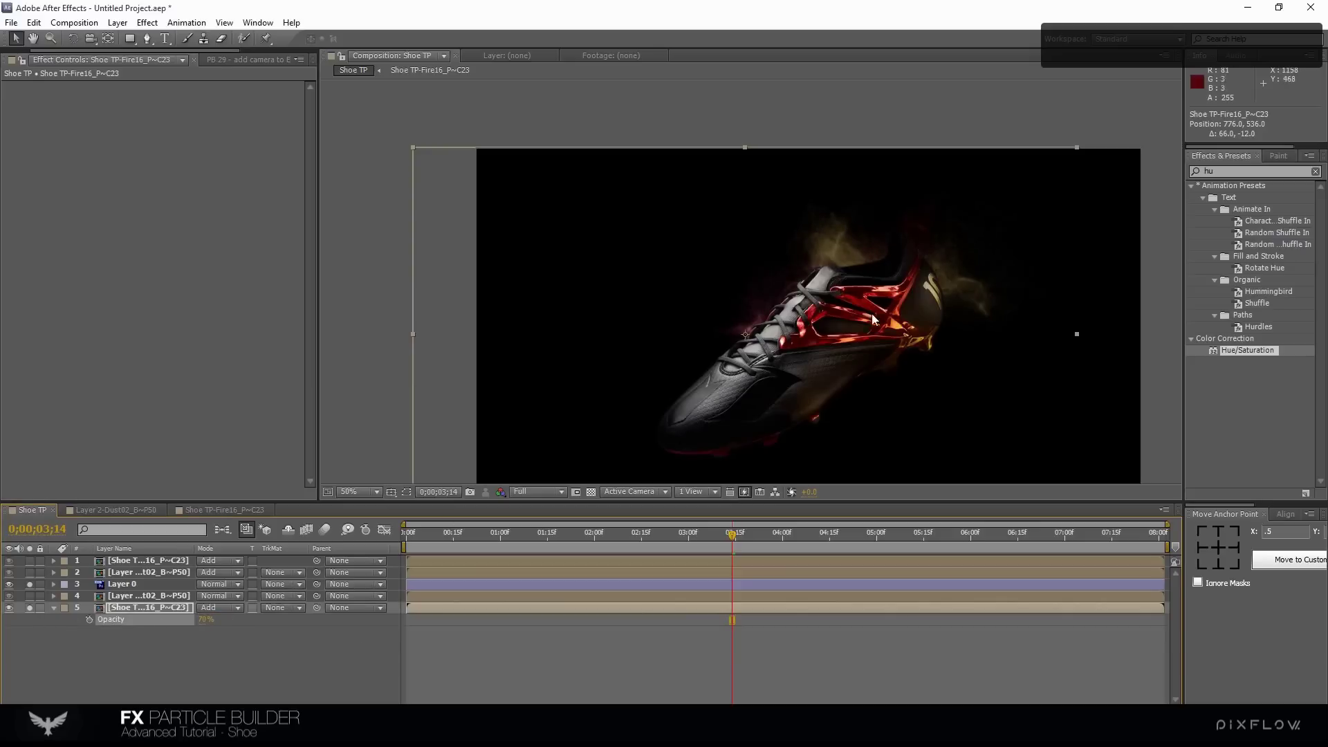
Apply Fast Blur with Blurriness 2 to the bottom fire copy, then un-solo the layers
key("ctrl+5")
type("fast")
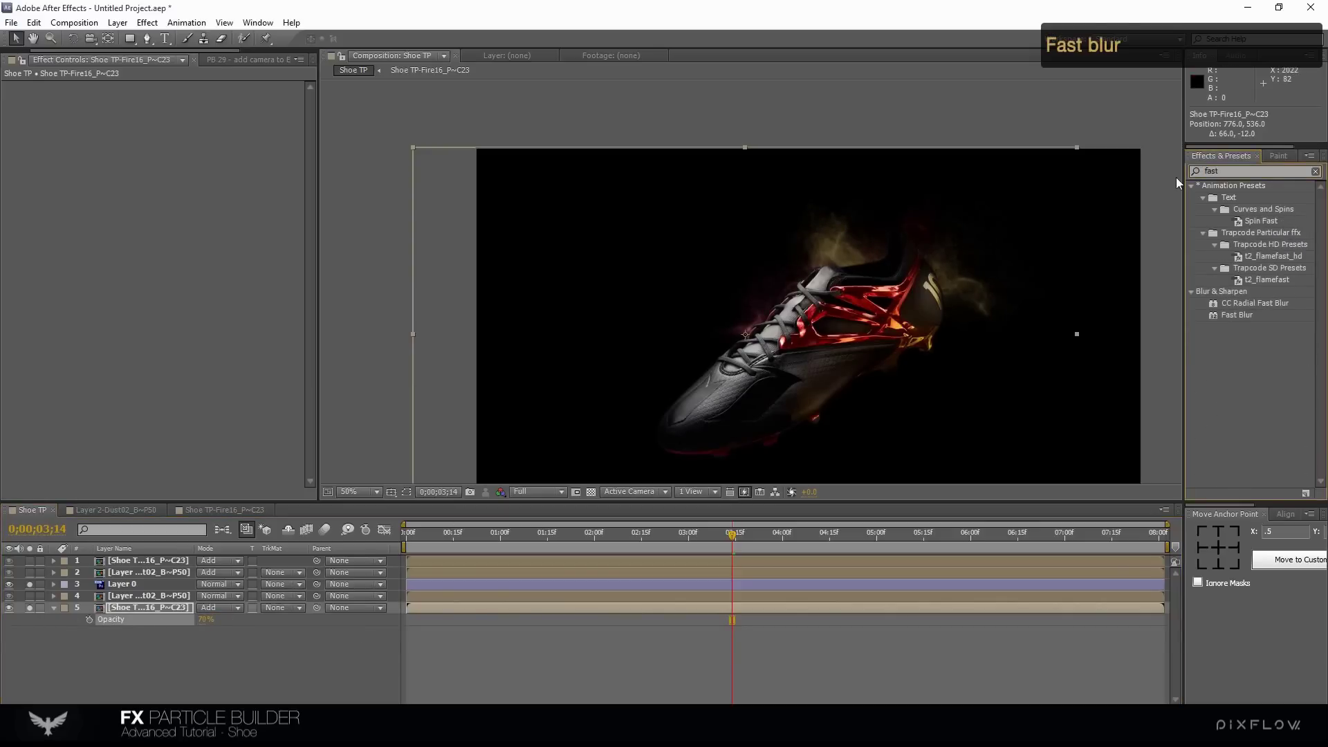
left_click_drag(1232, 315, 105, 285)
left_click(178, 98)
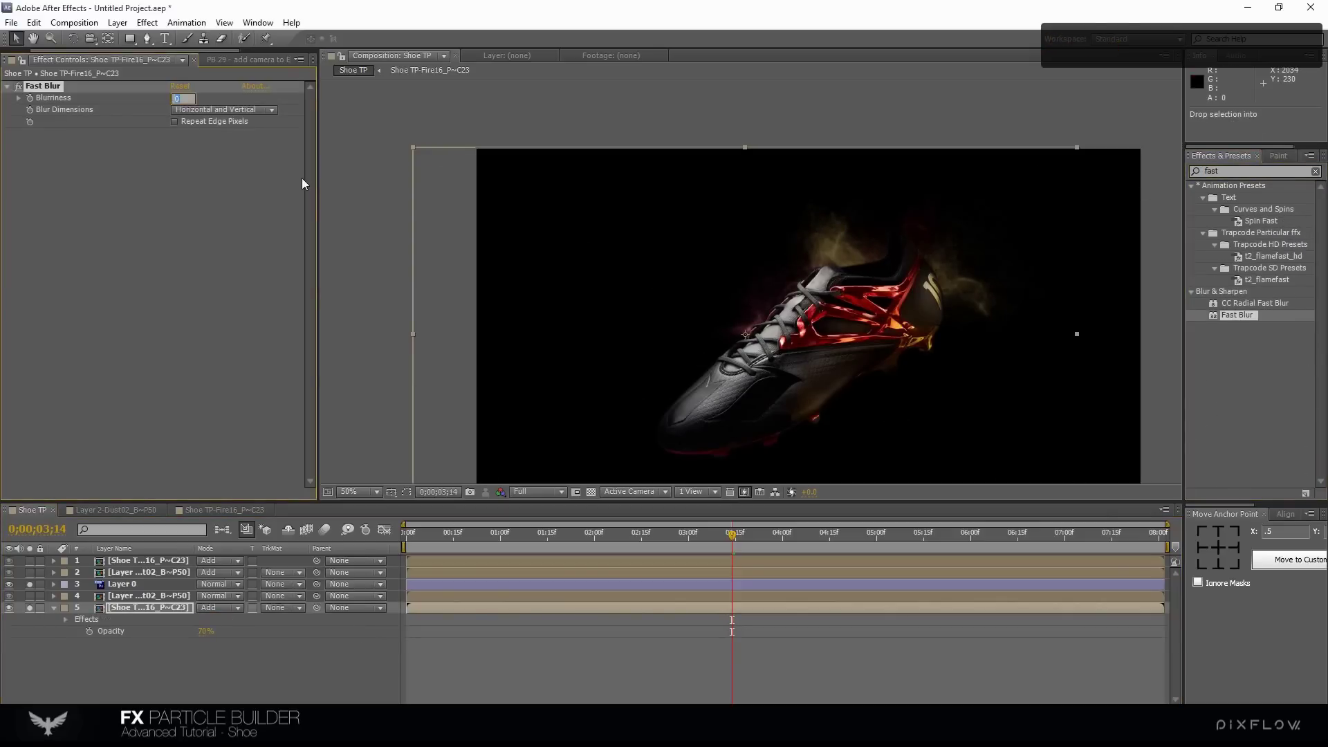
type("2")
key("Return")
scroll(833, 266, "up", 2)
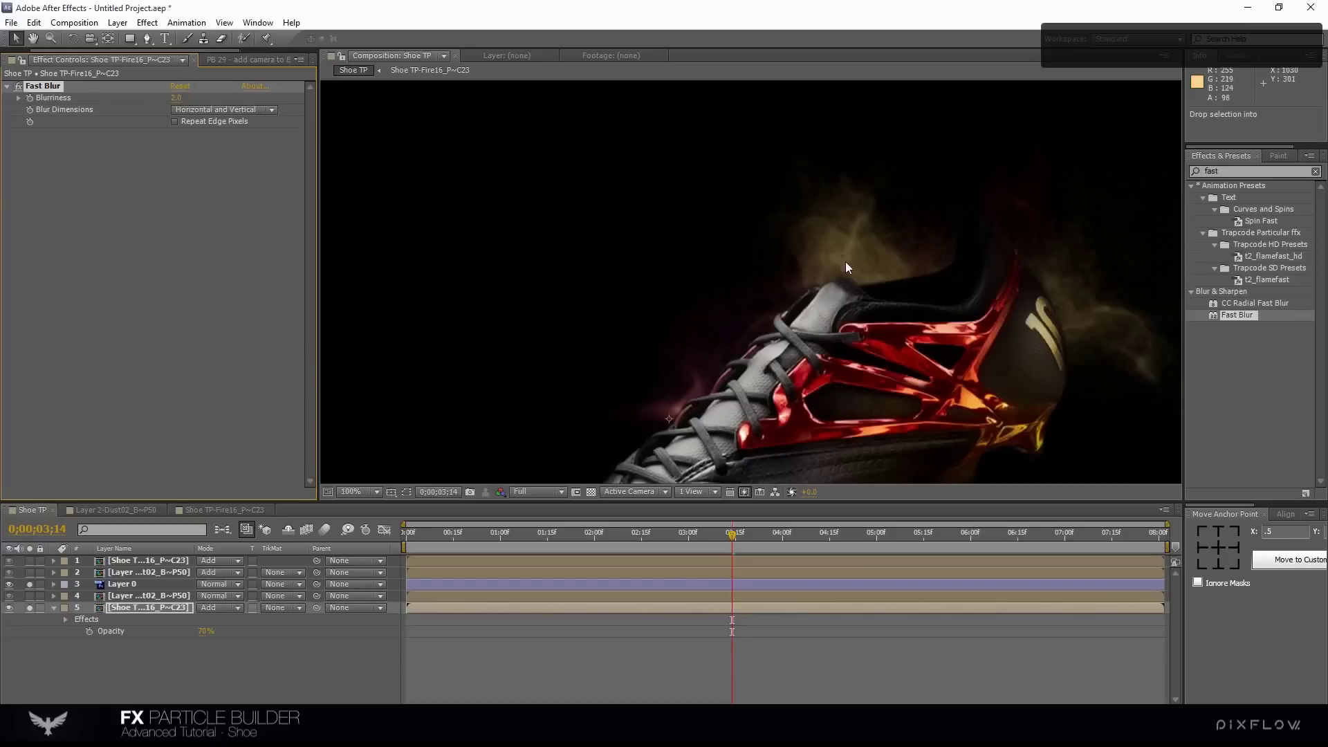
left_click(29, 607)
left_click(29, 584)
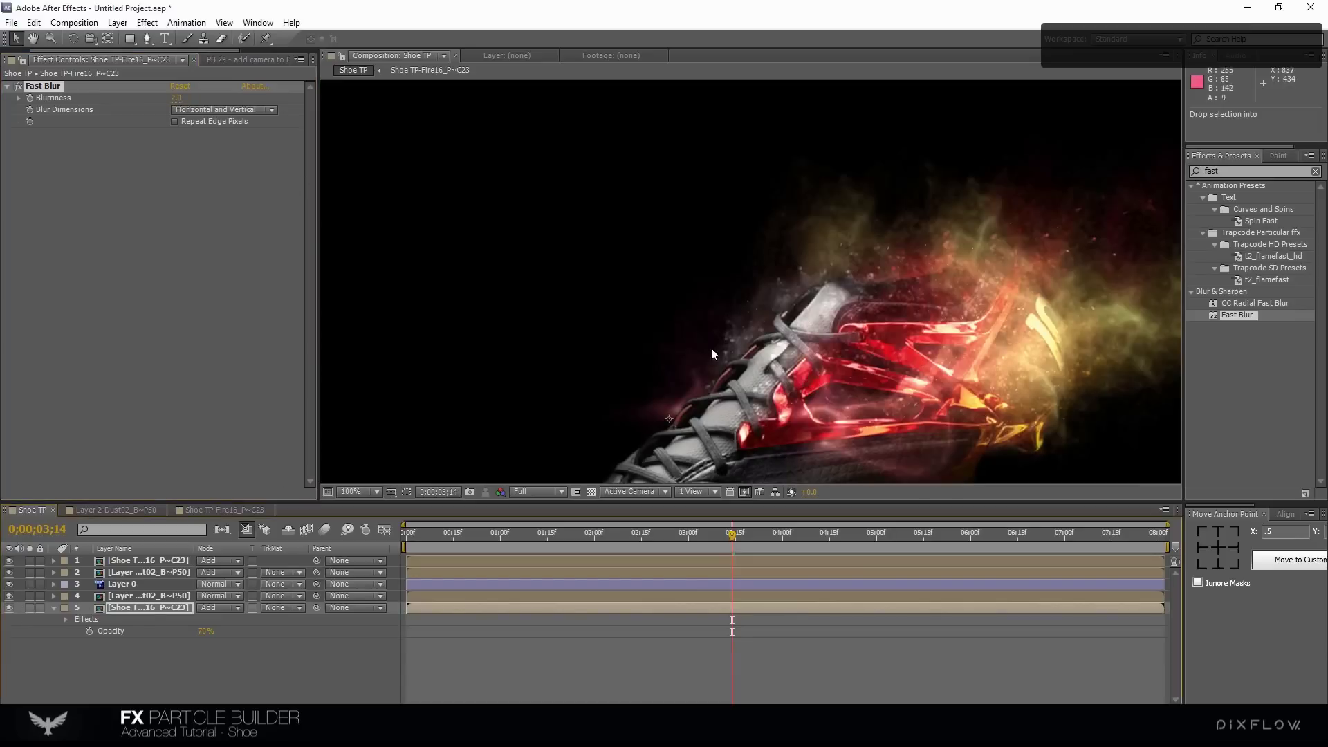
Set the lower dust layer's opacity to 70%
scroll(702, 351, "down", 2)
left_click(142, 596)
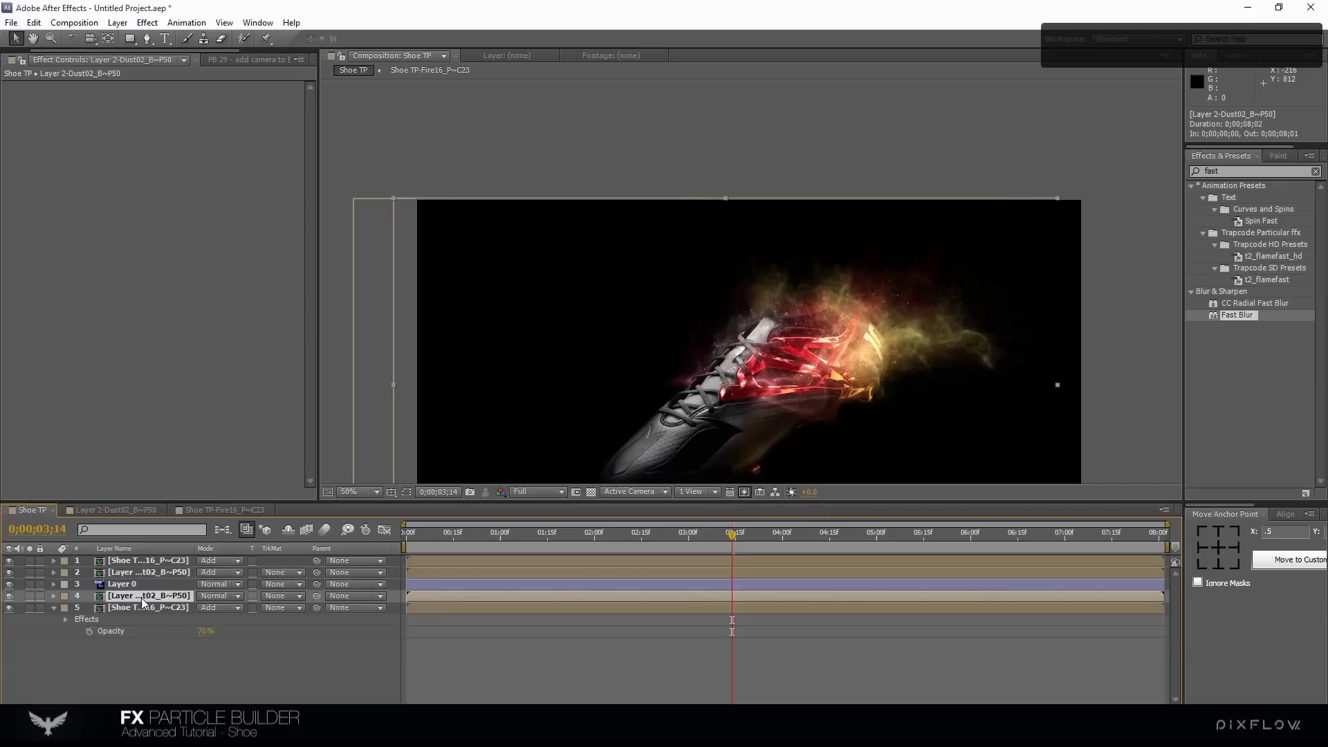
key("t")
left_click(205, 609)
type("70")
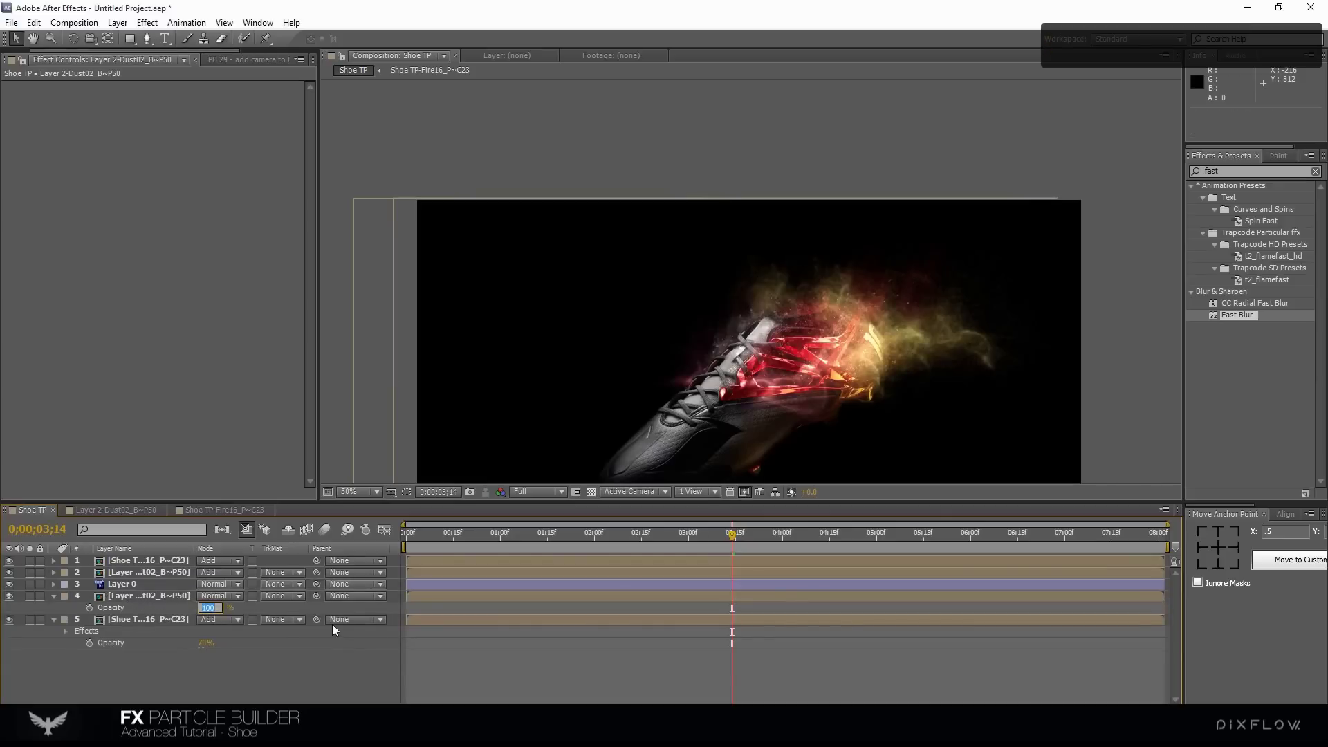
key("Return")
scroll(836, 409, "up", 2)
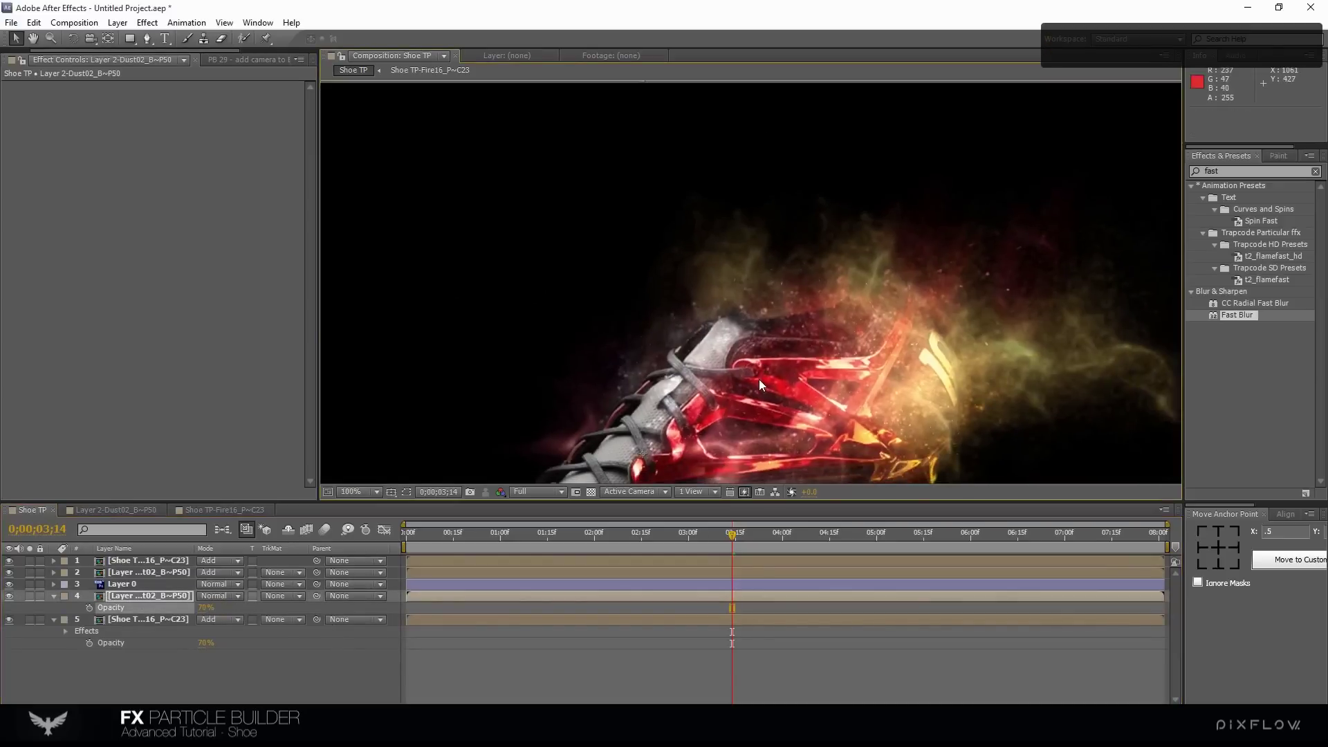
scroll(758, 379, "down", 2)
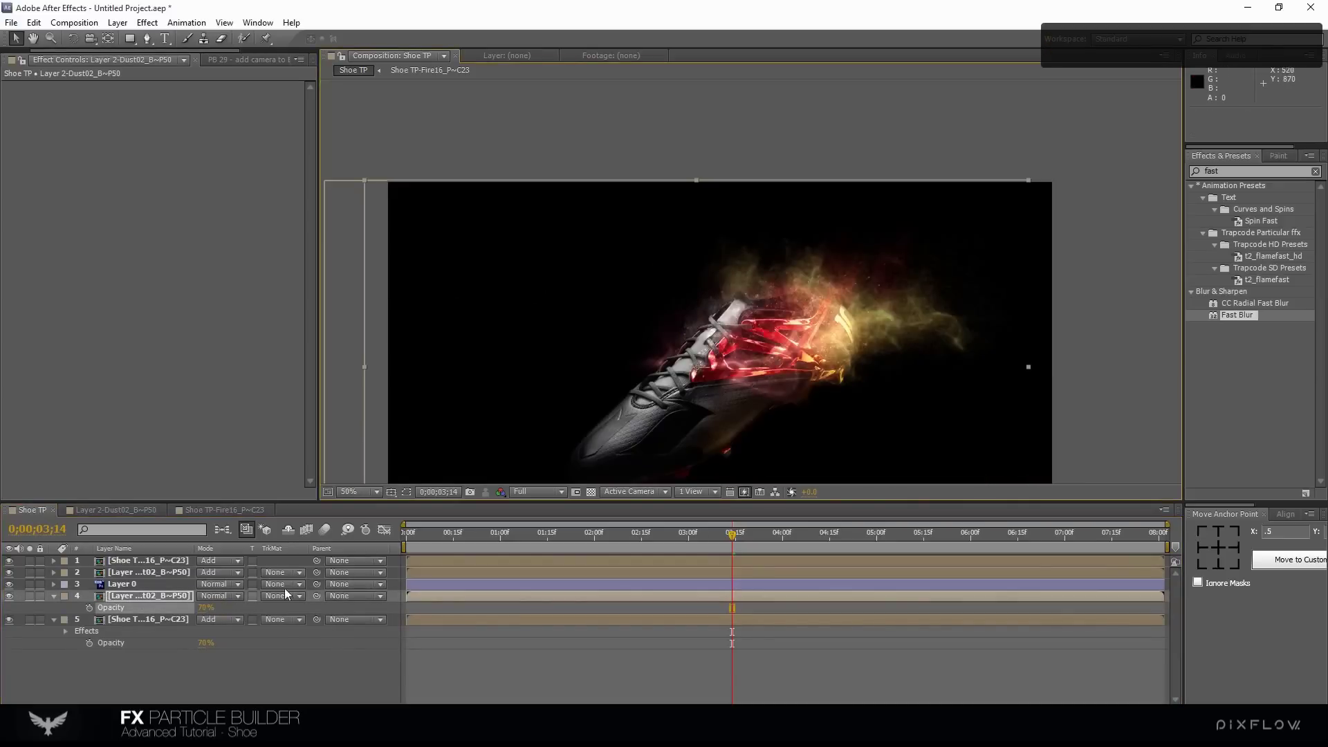
left_click(9, 619)
left_click(9, 619)
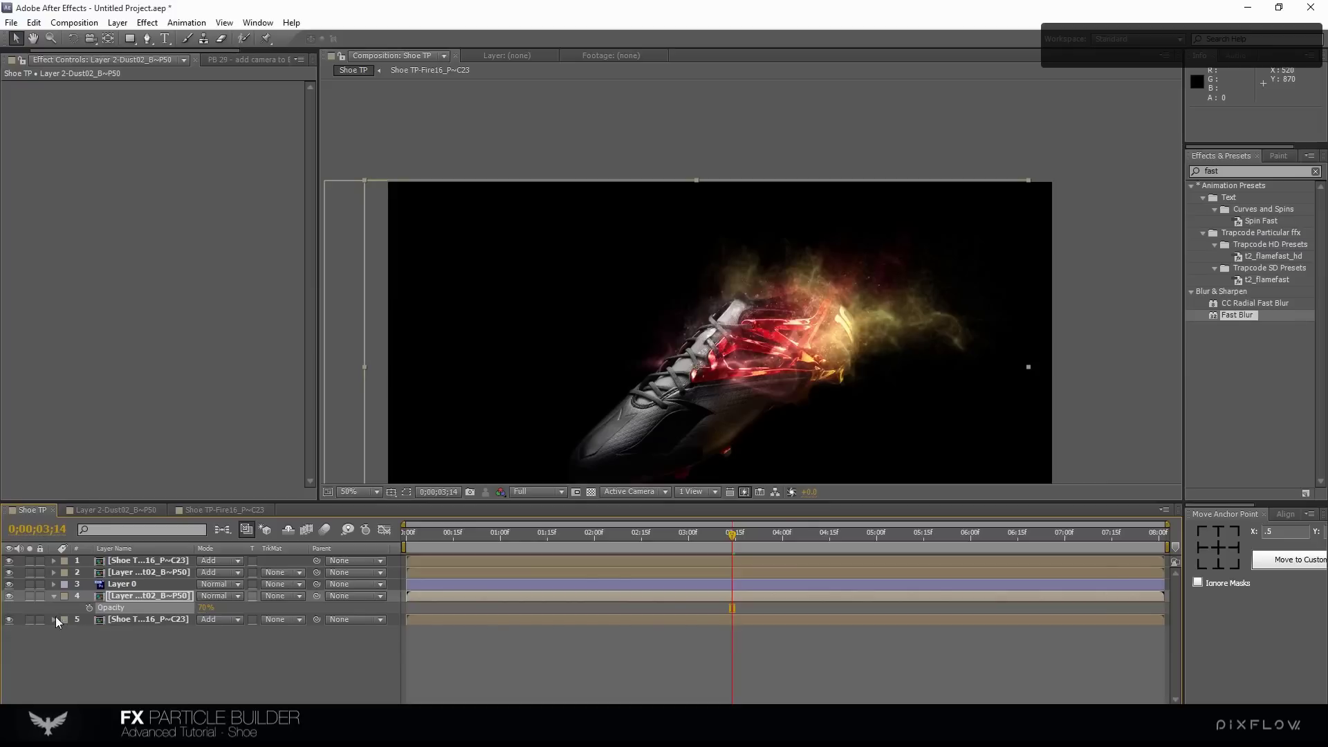
key("t")
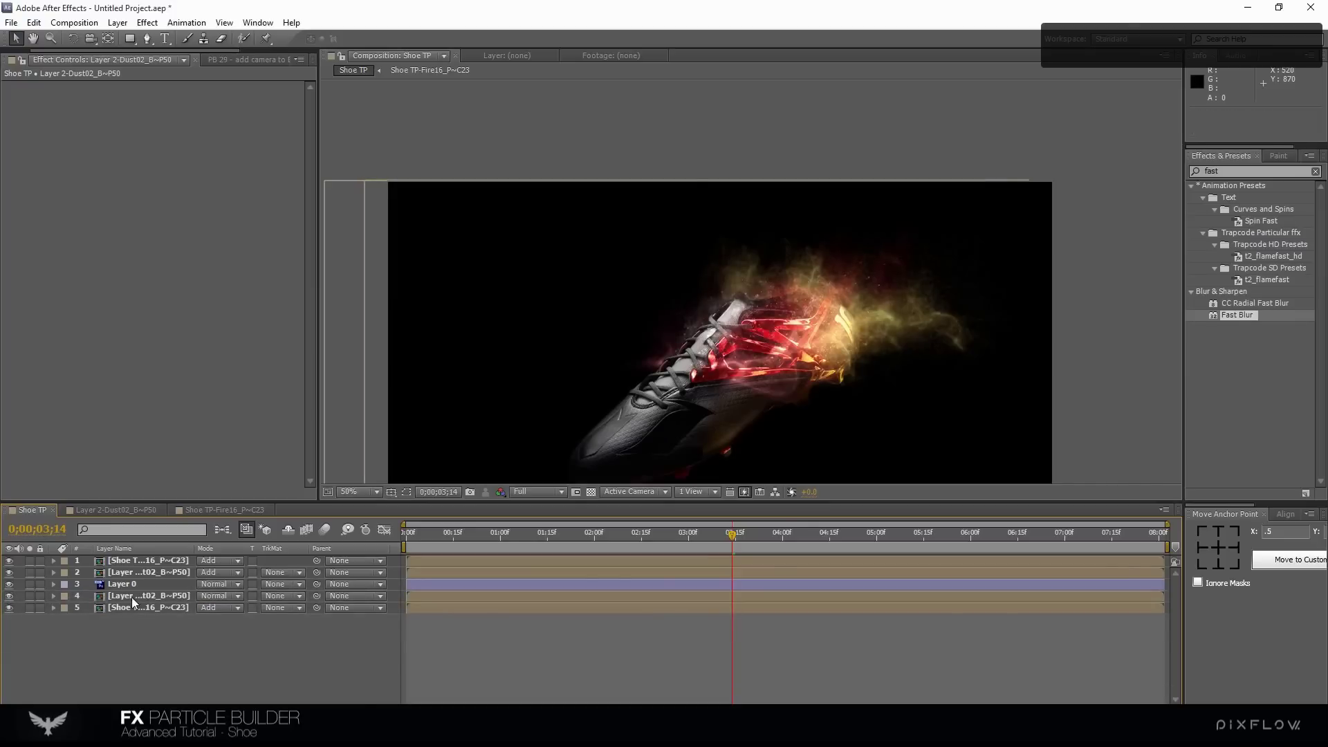
Switch the lower dust layer to Overlay and preview frames 1;03 through 2;11
left_click(220, 596)
left_click(297, 371)
scroll(762, 300, "up", 2)
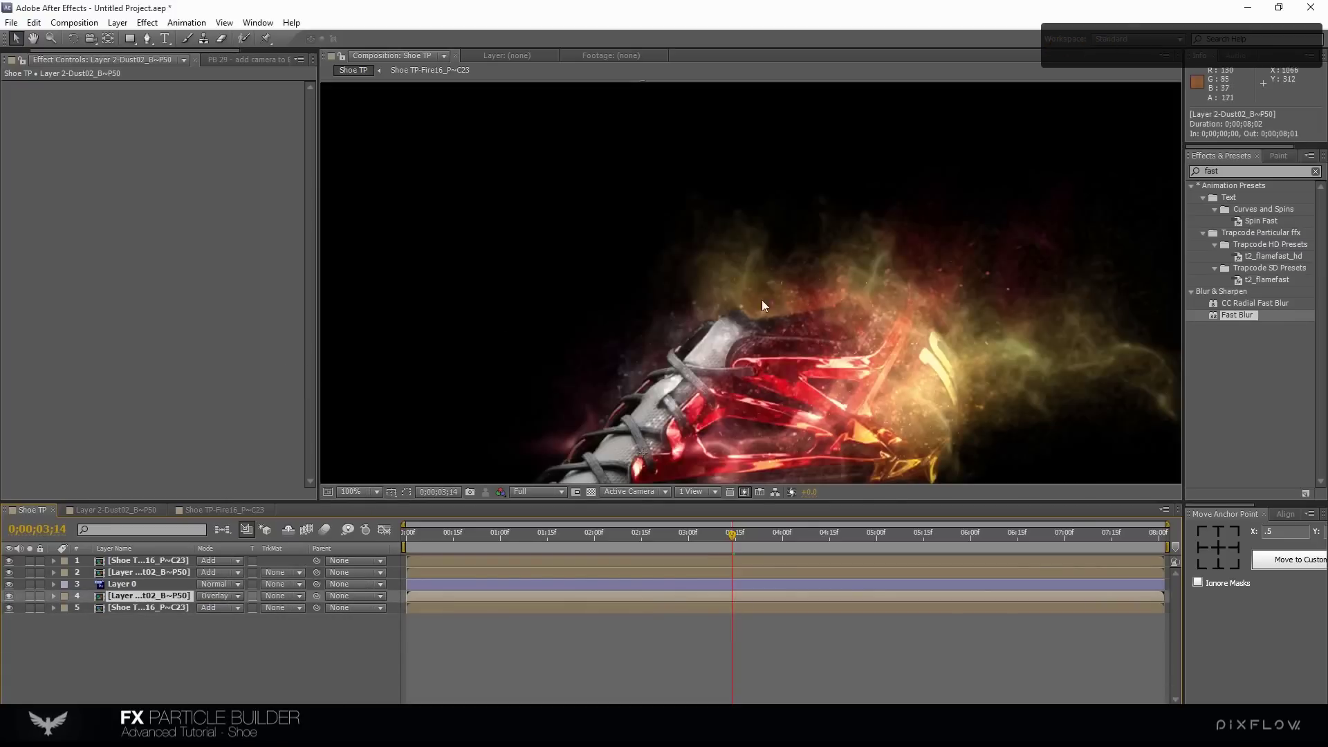
scroll(564, 434, "down", 1)
scroll(699, 413, "up", 1)
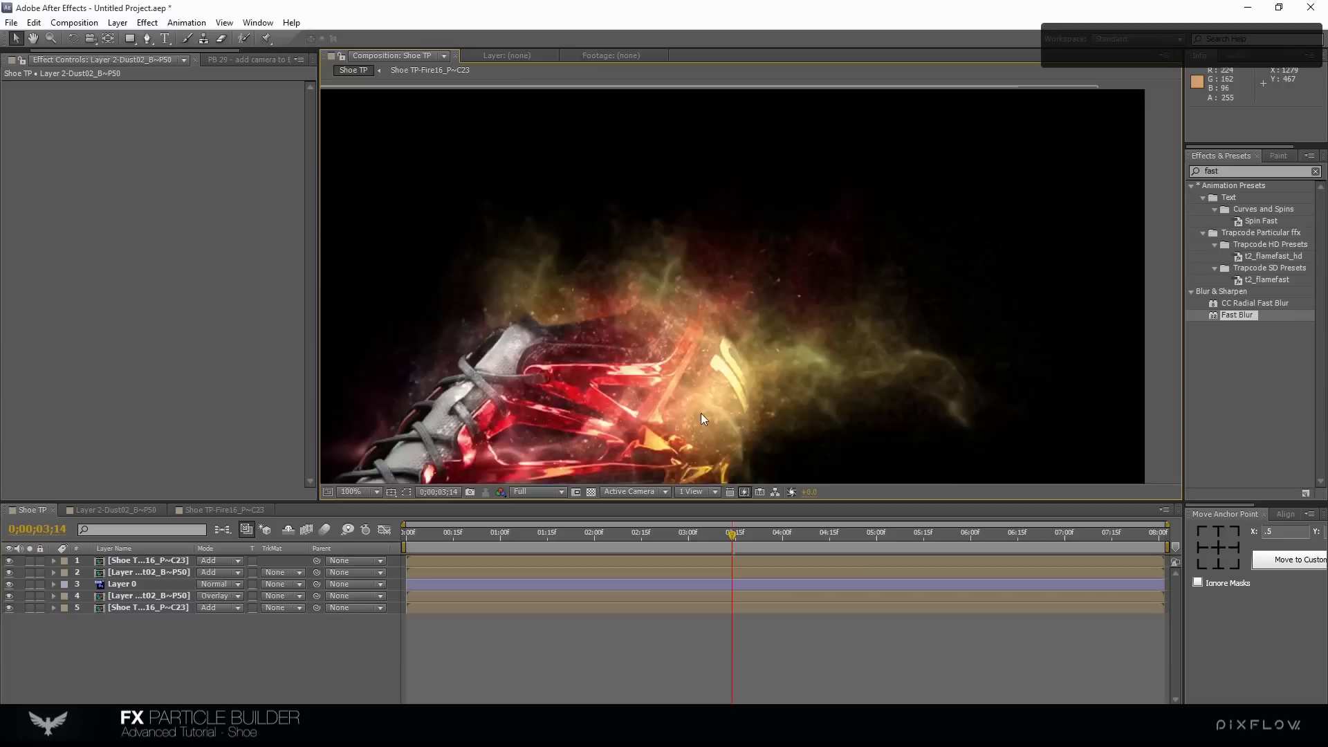
left_click(510, 534)
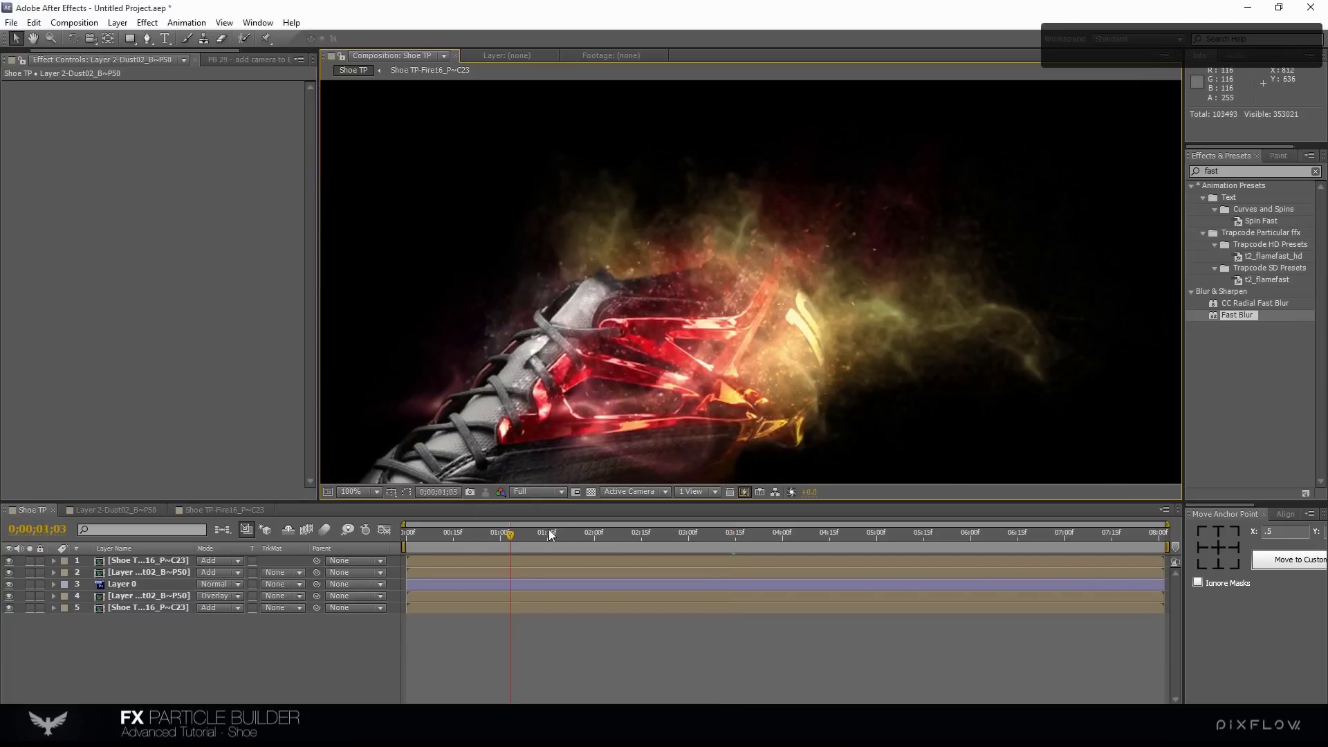
left_click(588, 533)
left_click(628, 533)
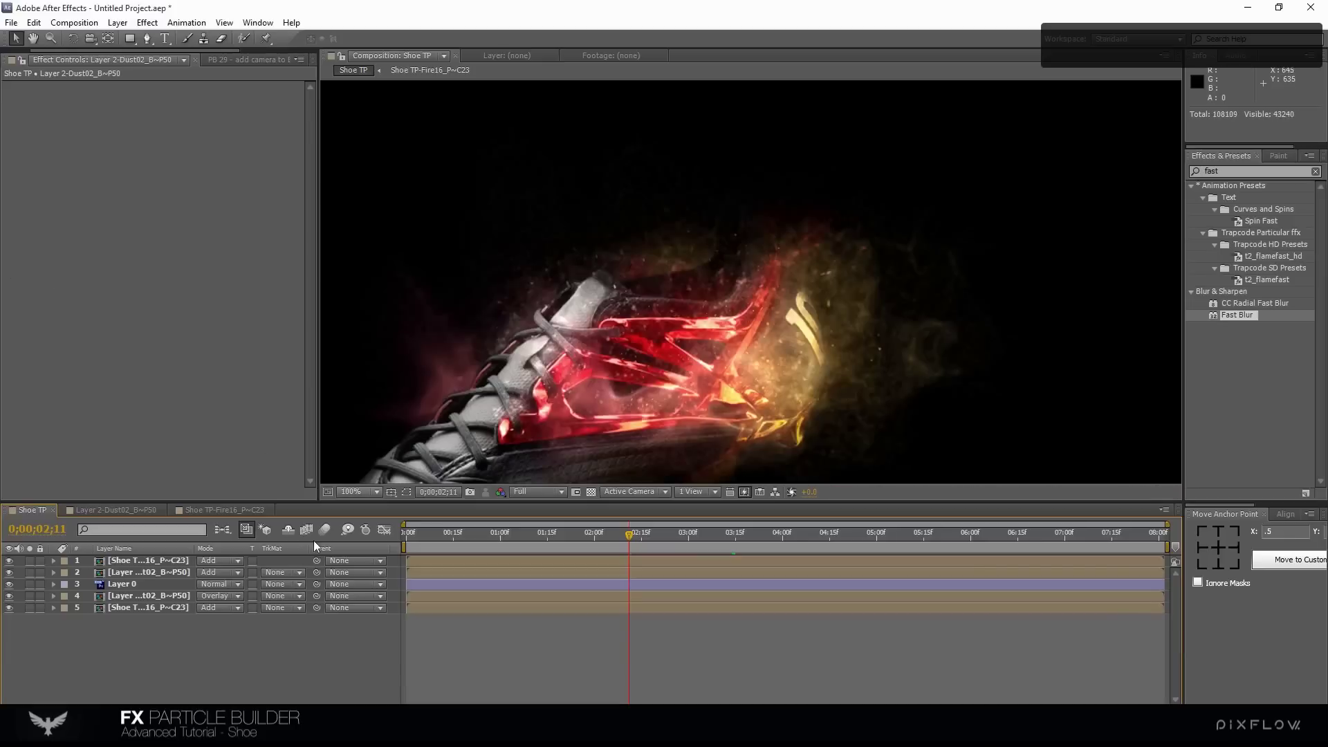
Add the blue swirl Other04 preset from FX Particle Builder's Other category as a point emitter
left_click(233, 60)
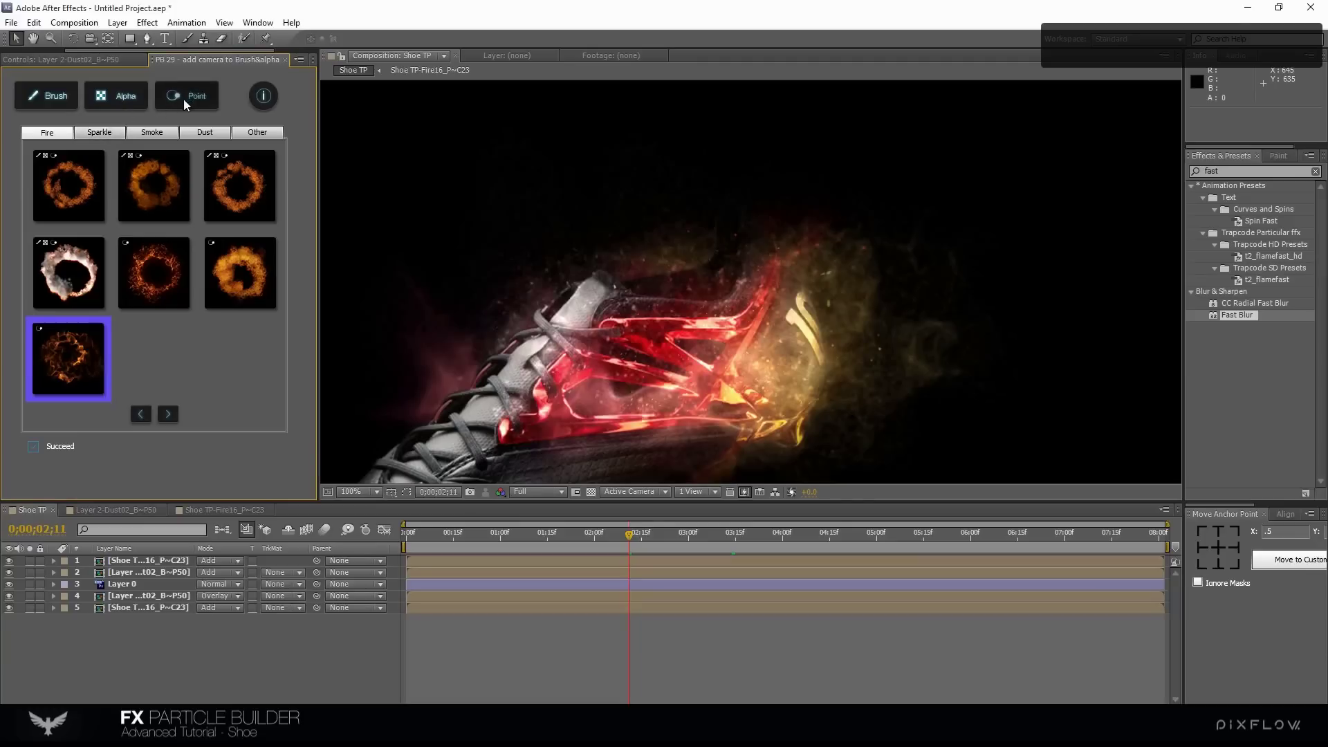
left_click(254, 135)
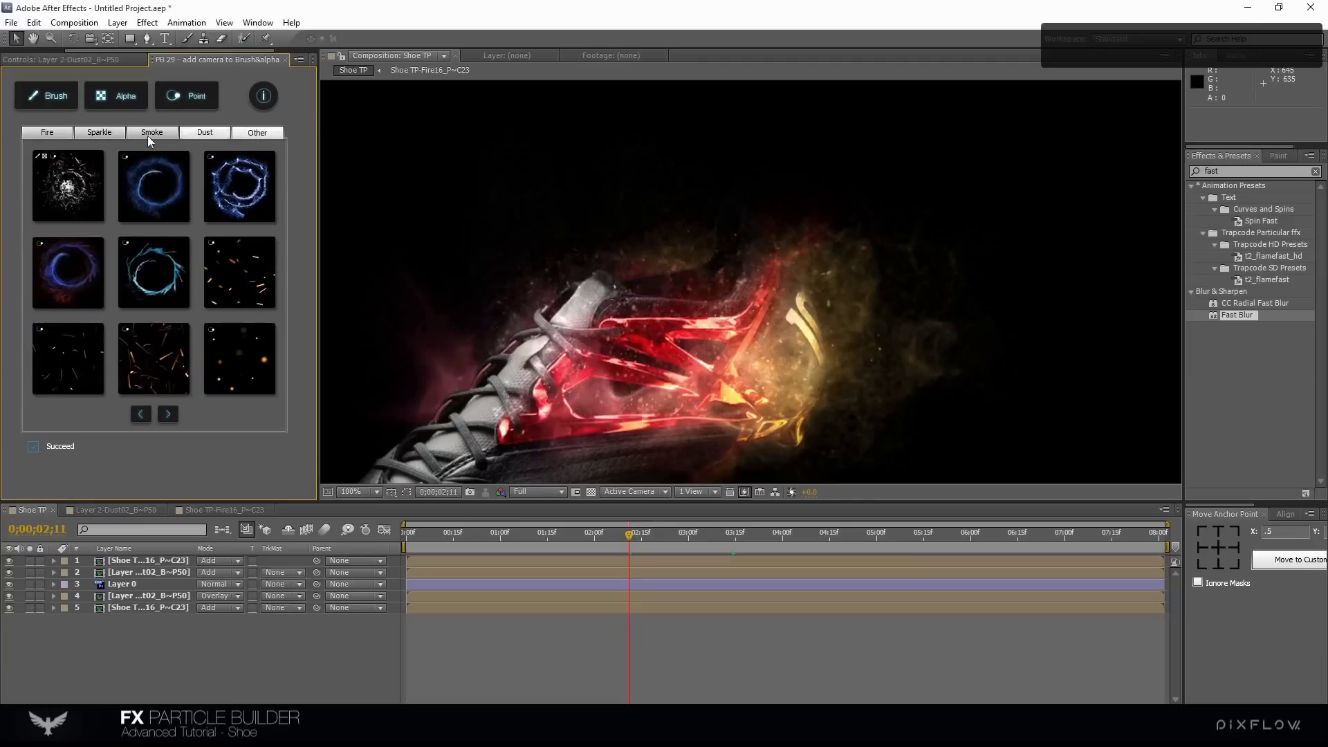
left_click(78, 275)
left_click(202, 96)
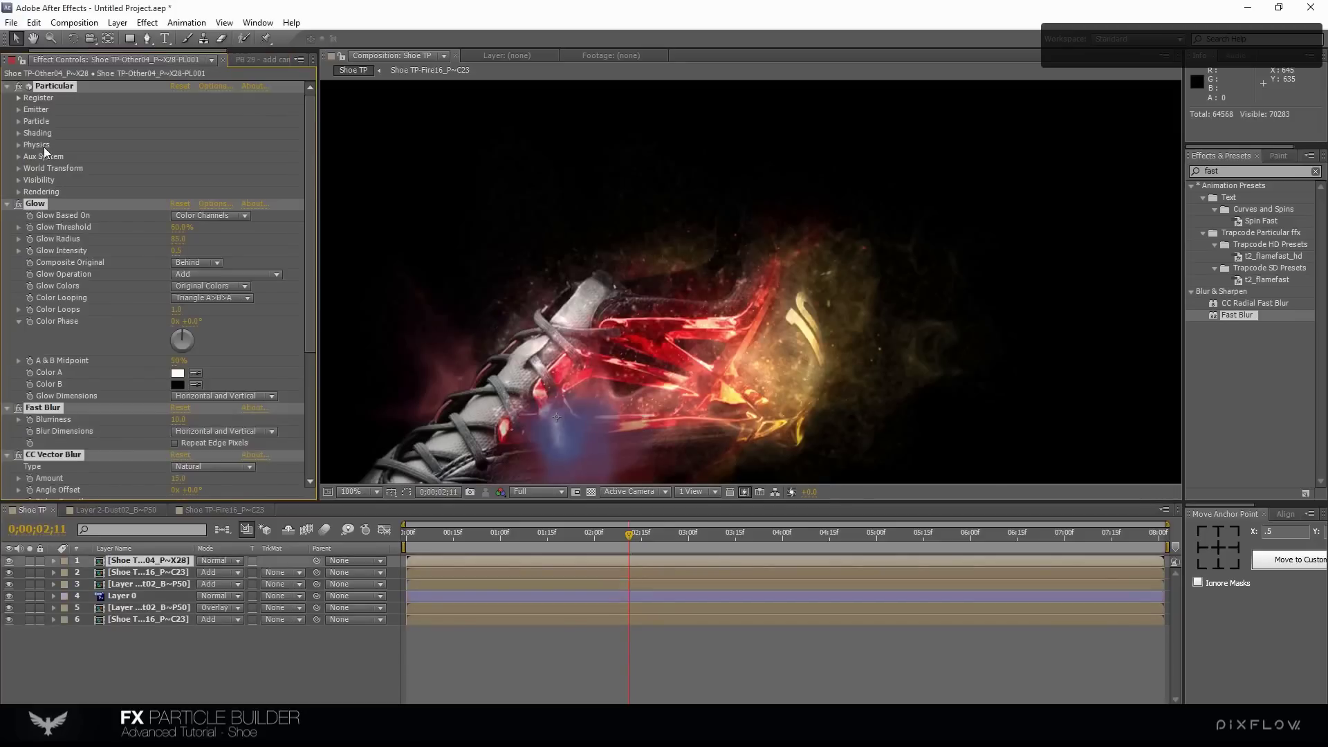
Open the Other04 particle composition and move its emitter higher in the frame
double_click(142, 560)
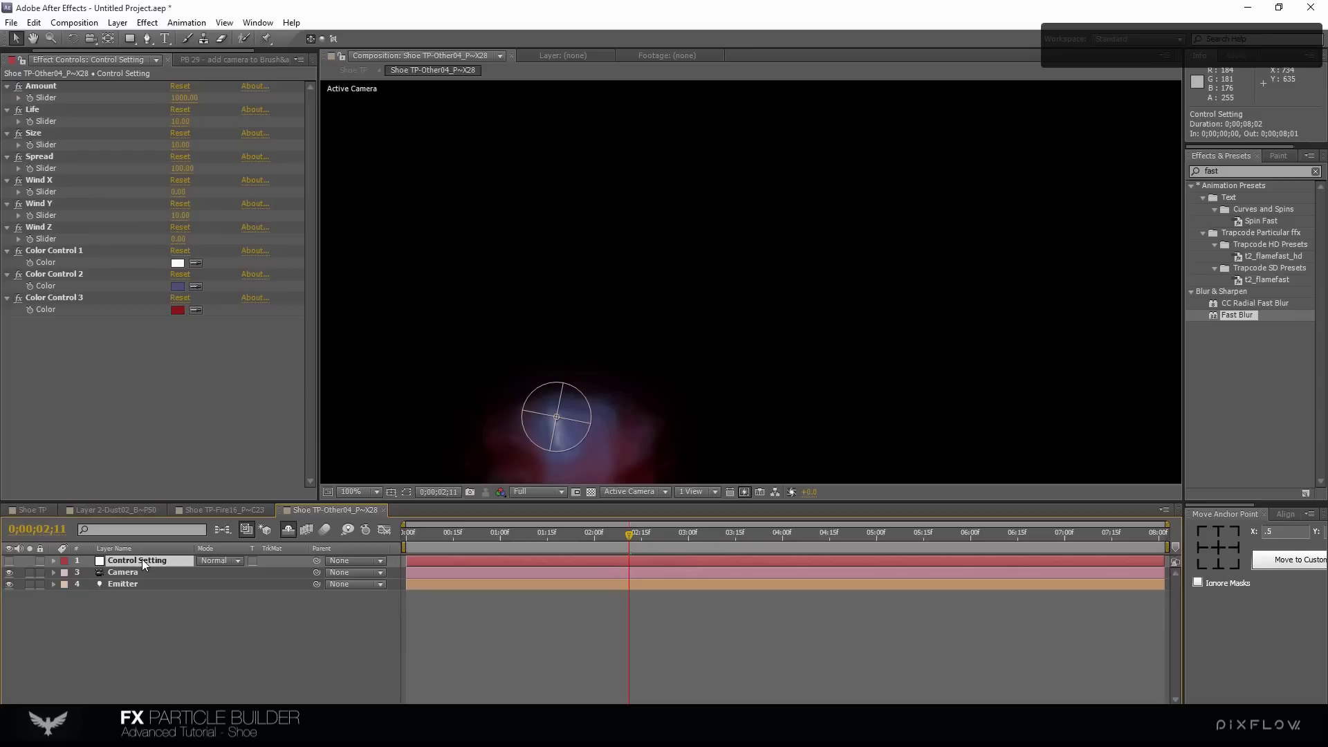
left_click(667, 308)
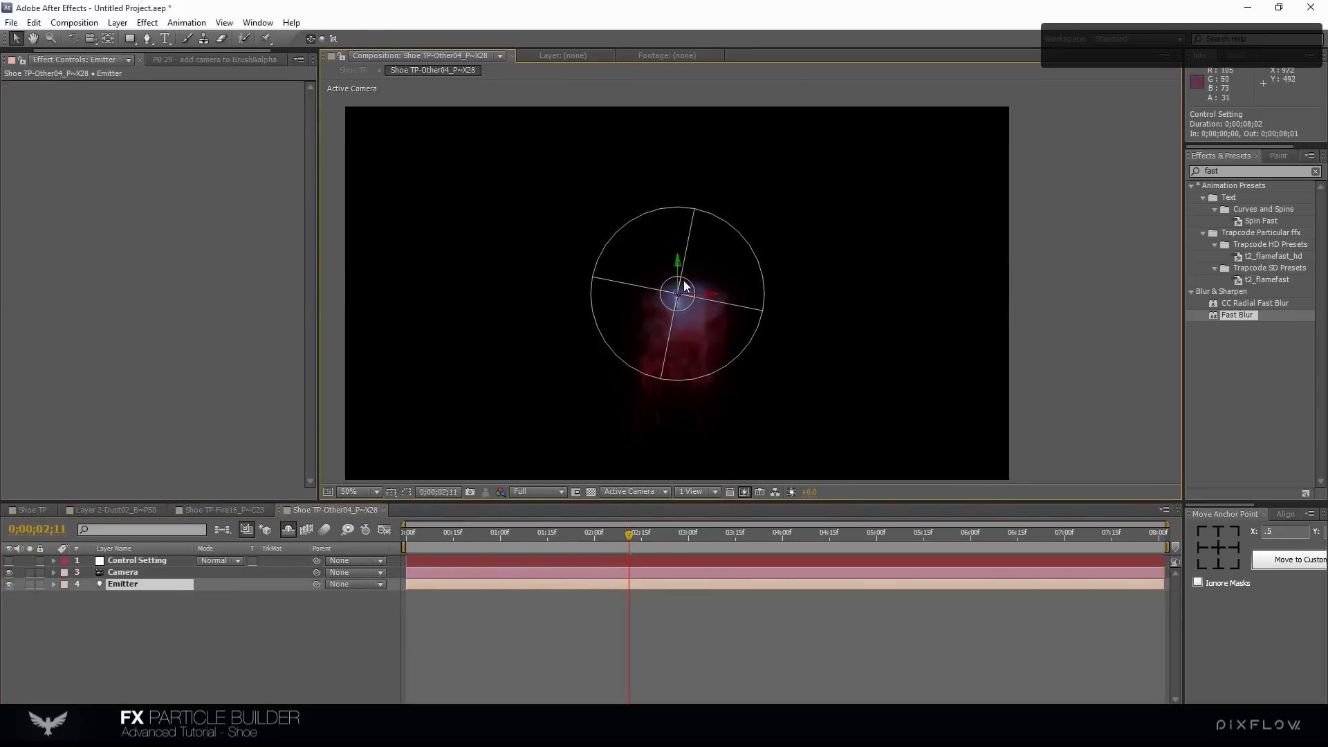
left_click_drag(687, 291, 673, 217)
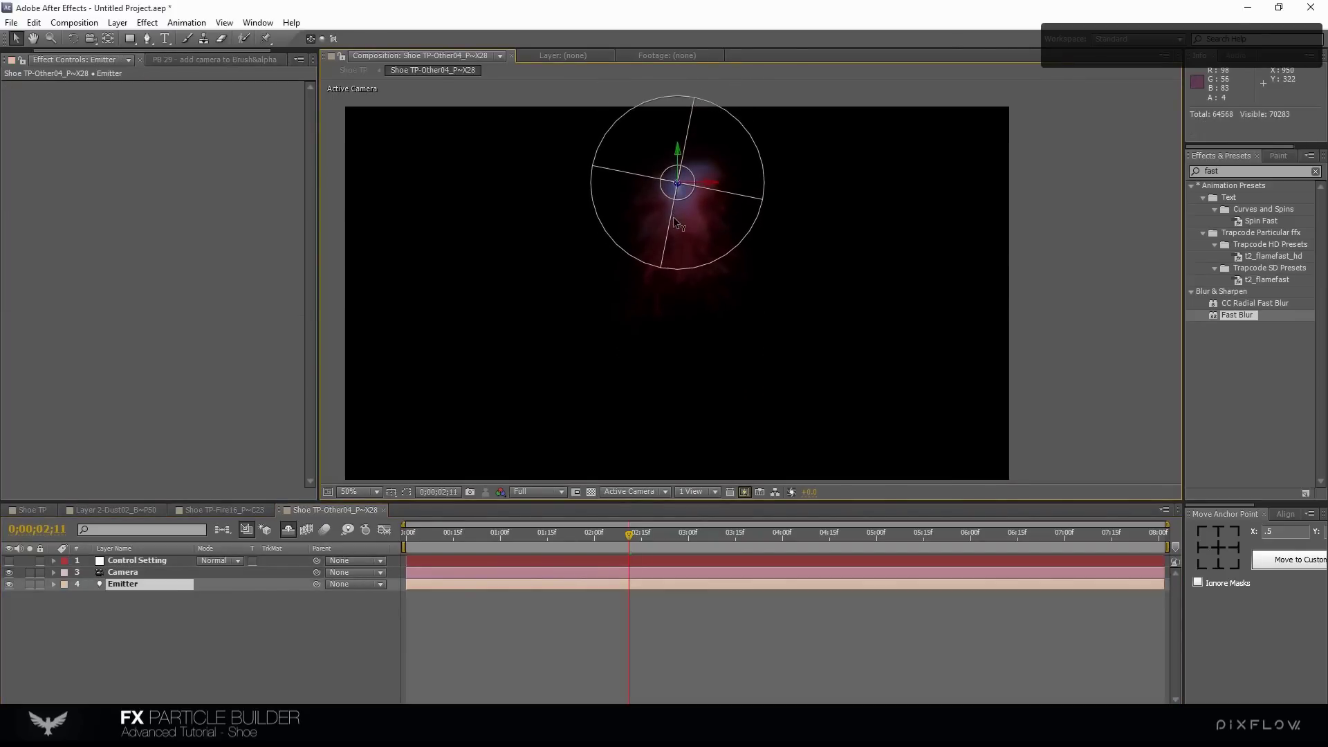
left_click(298, 636)
left_click_drag(678, 325, 697, 378)
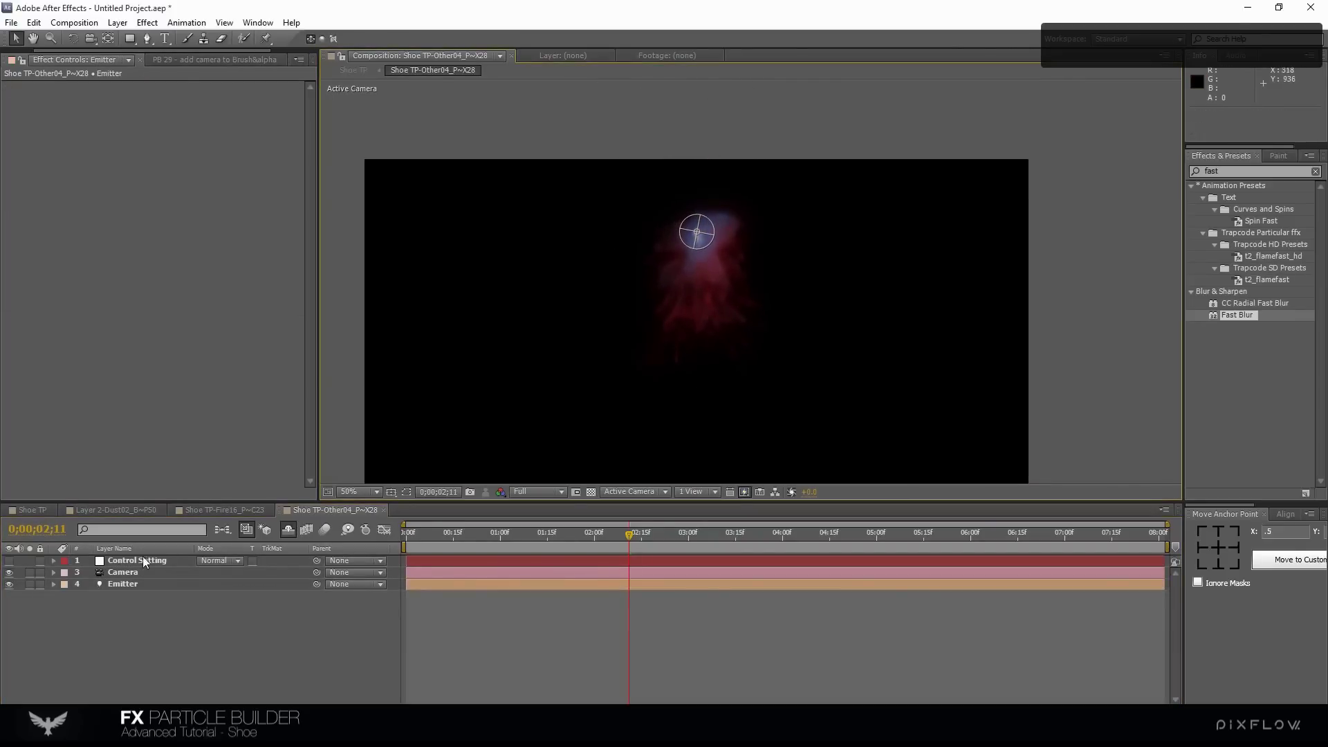
key("ctrl+Up")
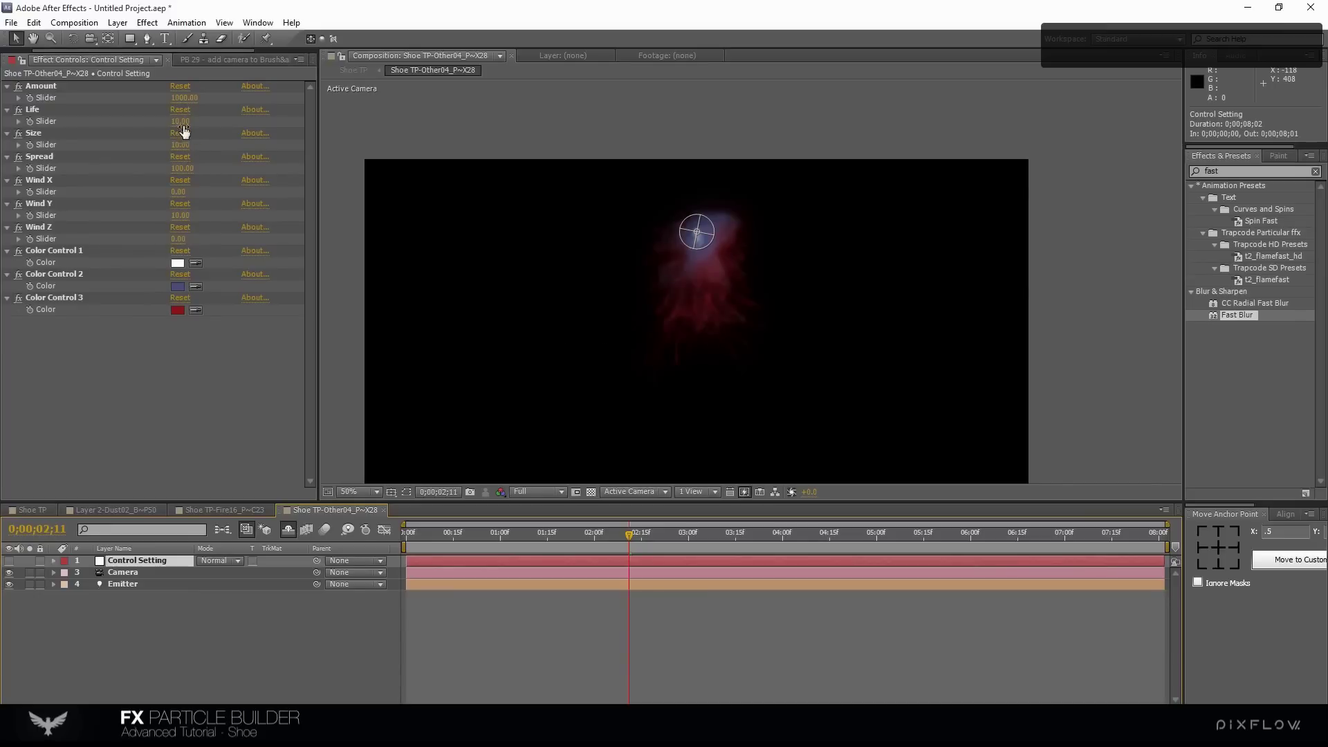
Set Spread to 75 and Wind Y to 60 in Control Setting
left_click(183, 170)
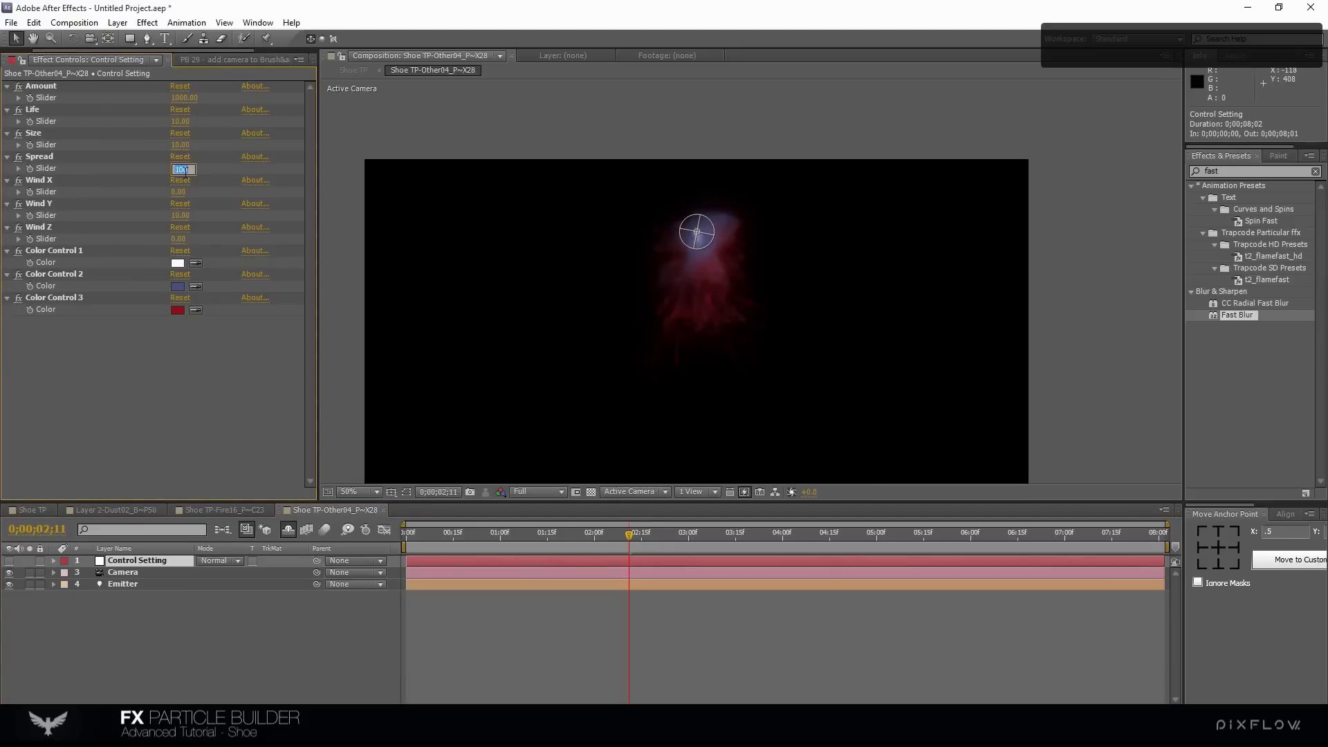
type("75")
key("Return")
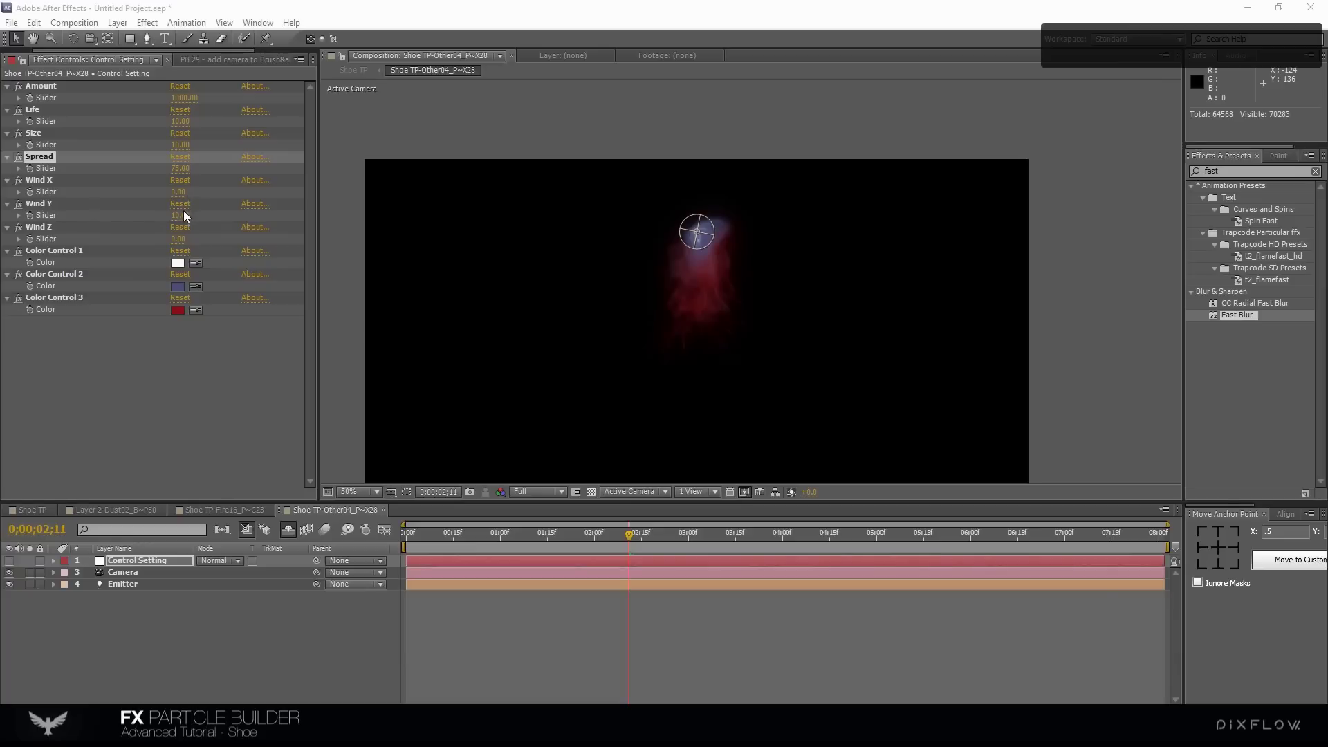
left_click(181, 217)
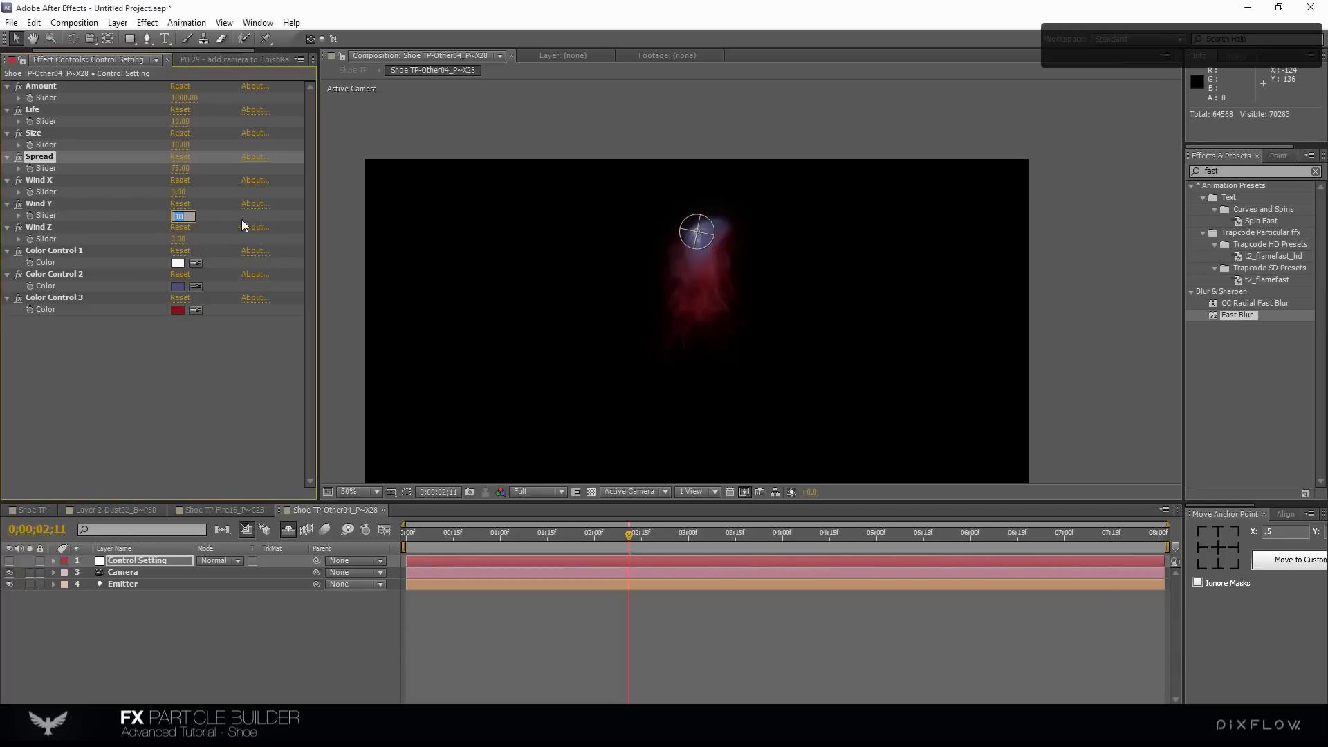
type("60")
key("Return")
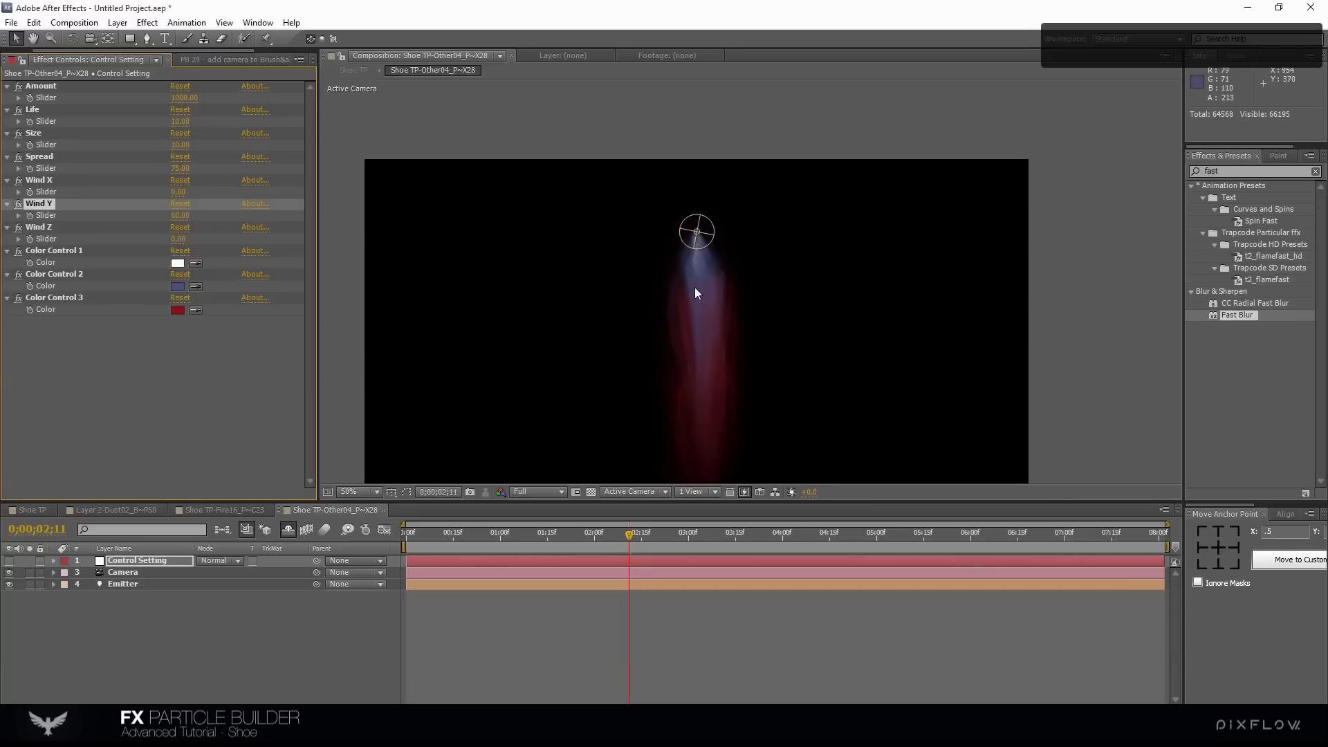
Raise the emitter a little higher so the whole trail fits in view
left_click_drag(694, 267, 672, 234)
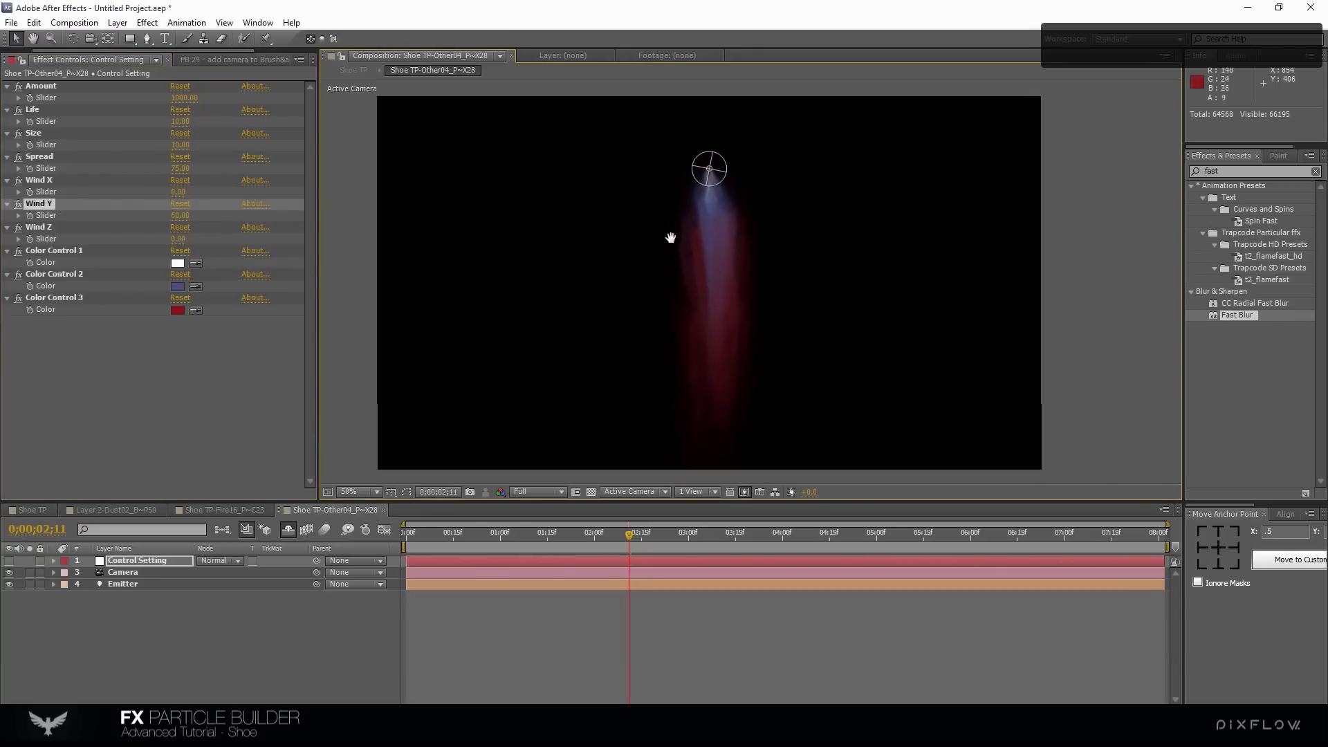
left_click(708, 171)
left_click_drag(709, 137, 712, 127)
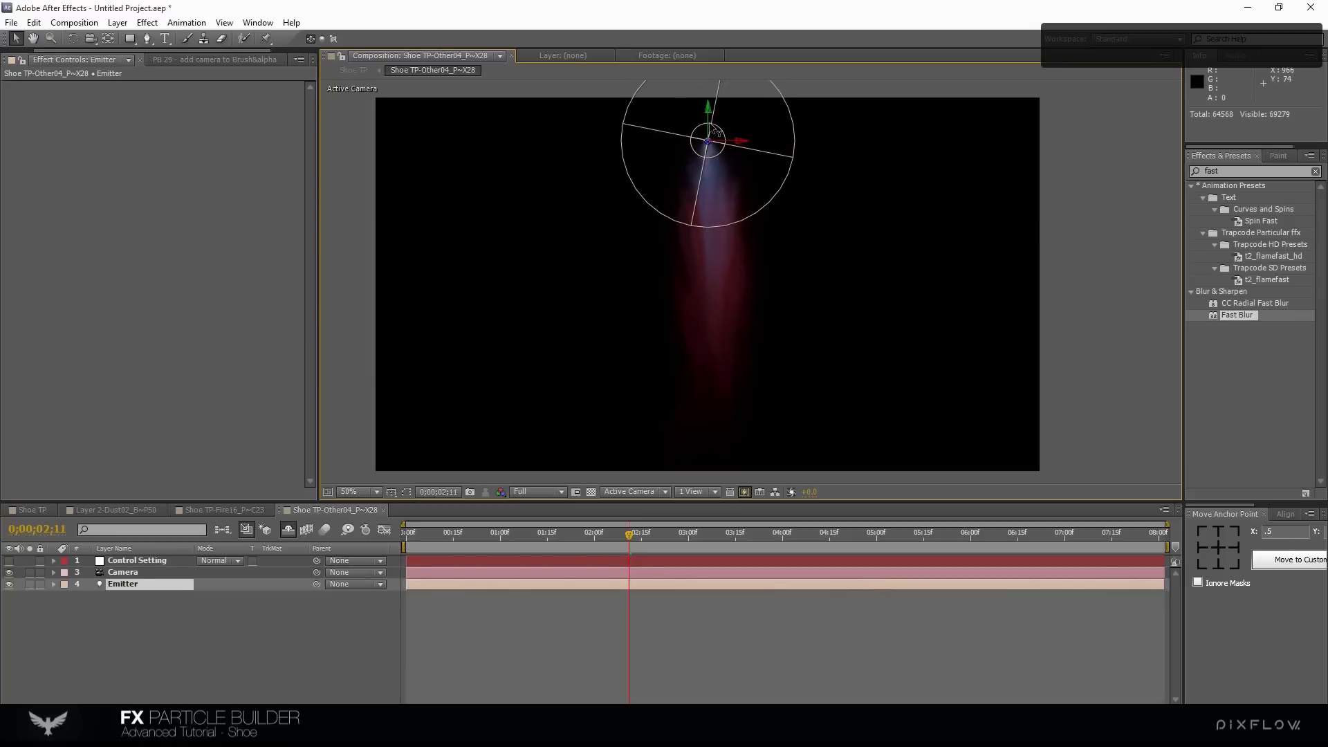
left_click(140, 560)
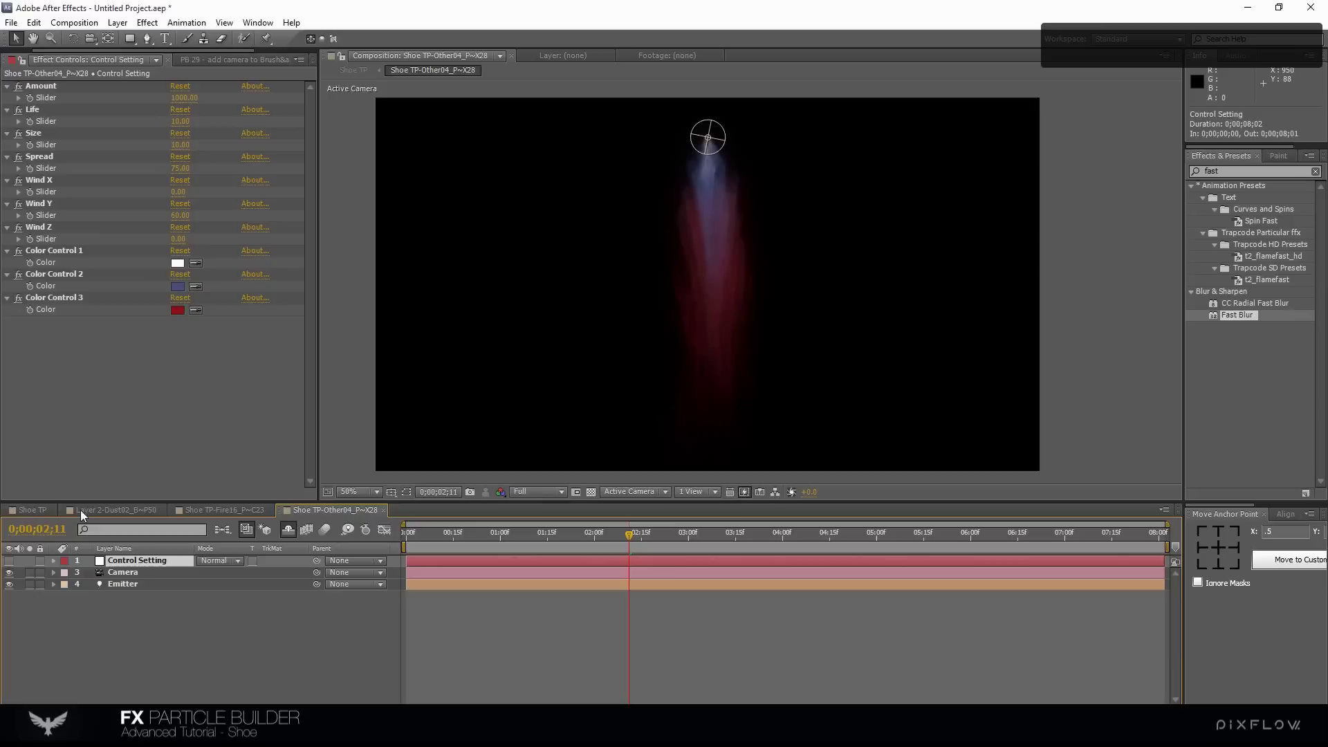
Copy the shoe layer from Shoe TP and paste it beside the Other04 stream as a reference
left_click(47, 509)
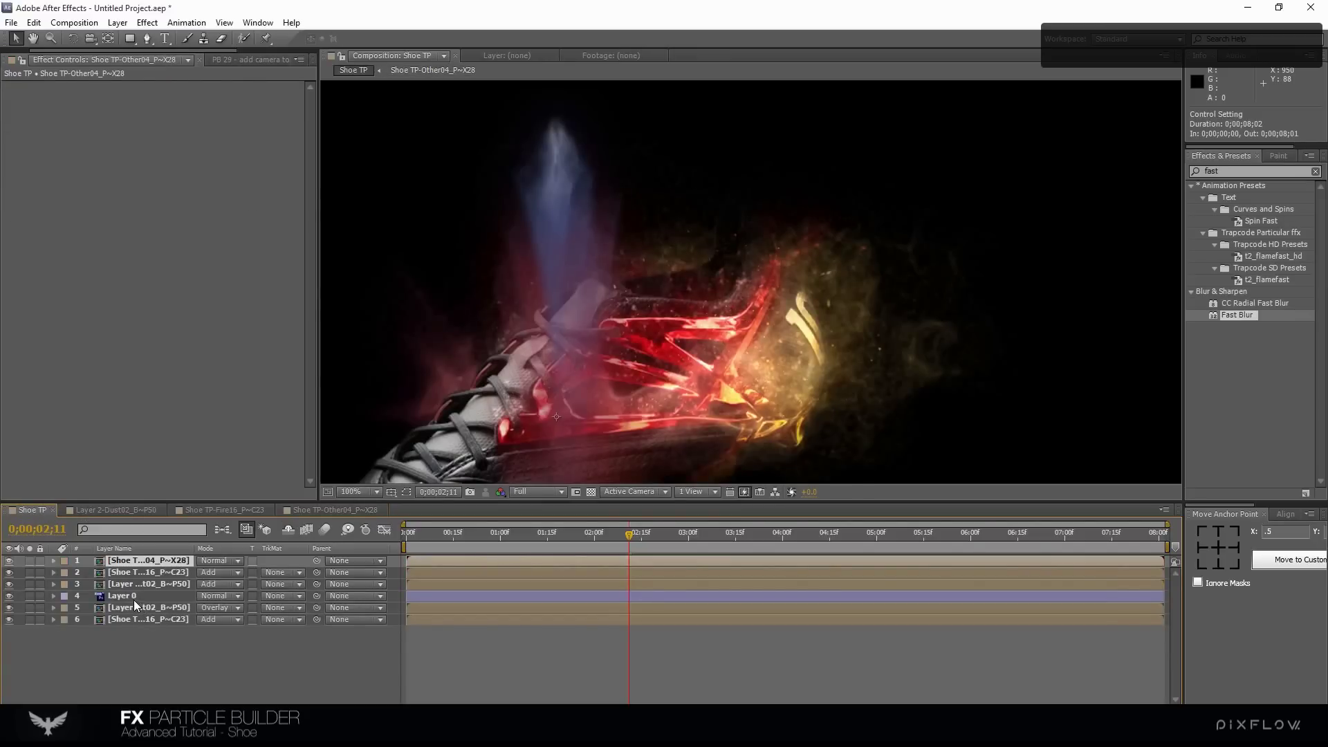
left_click(123, 597)
key("ctrl+c")
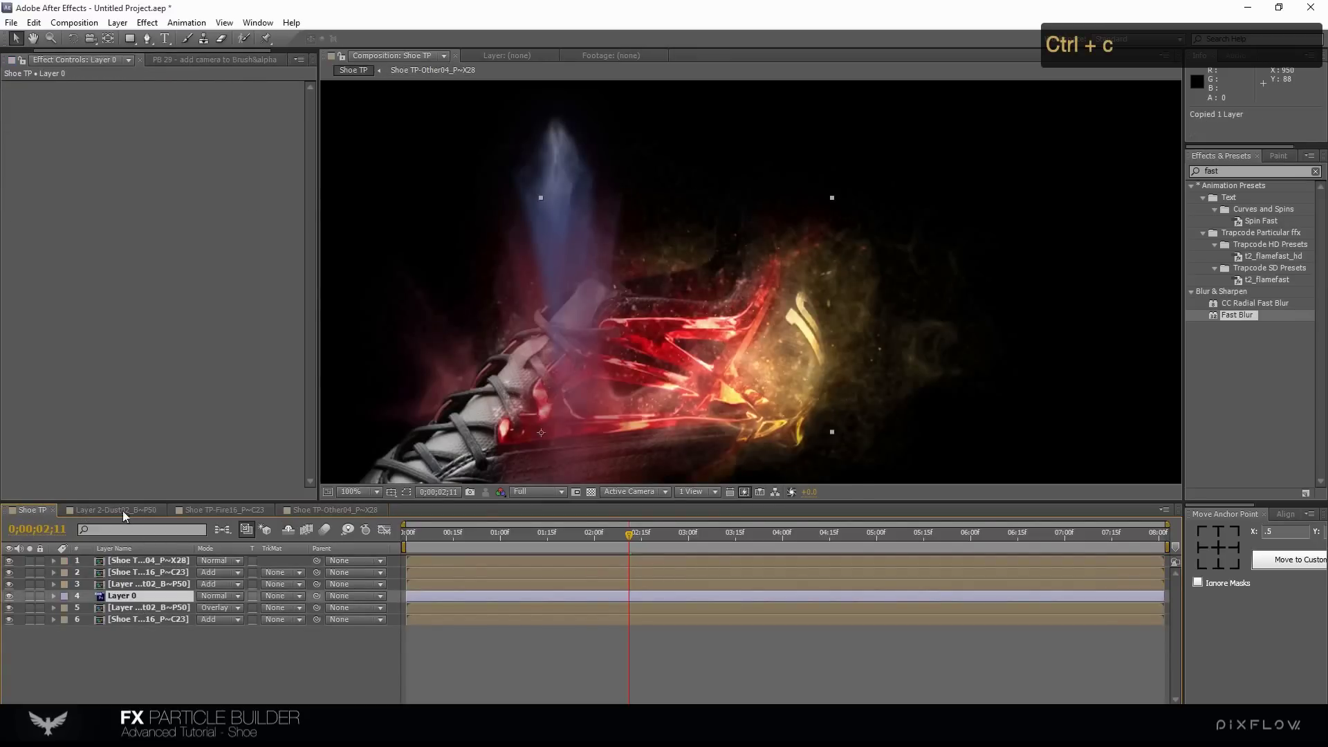
left_click(325, 509)
left_click(301, 648)
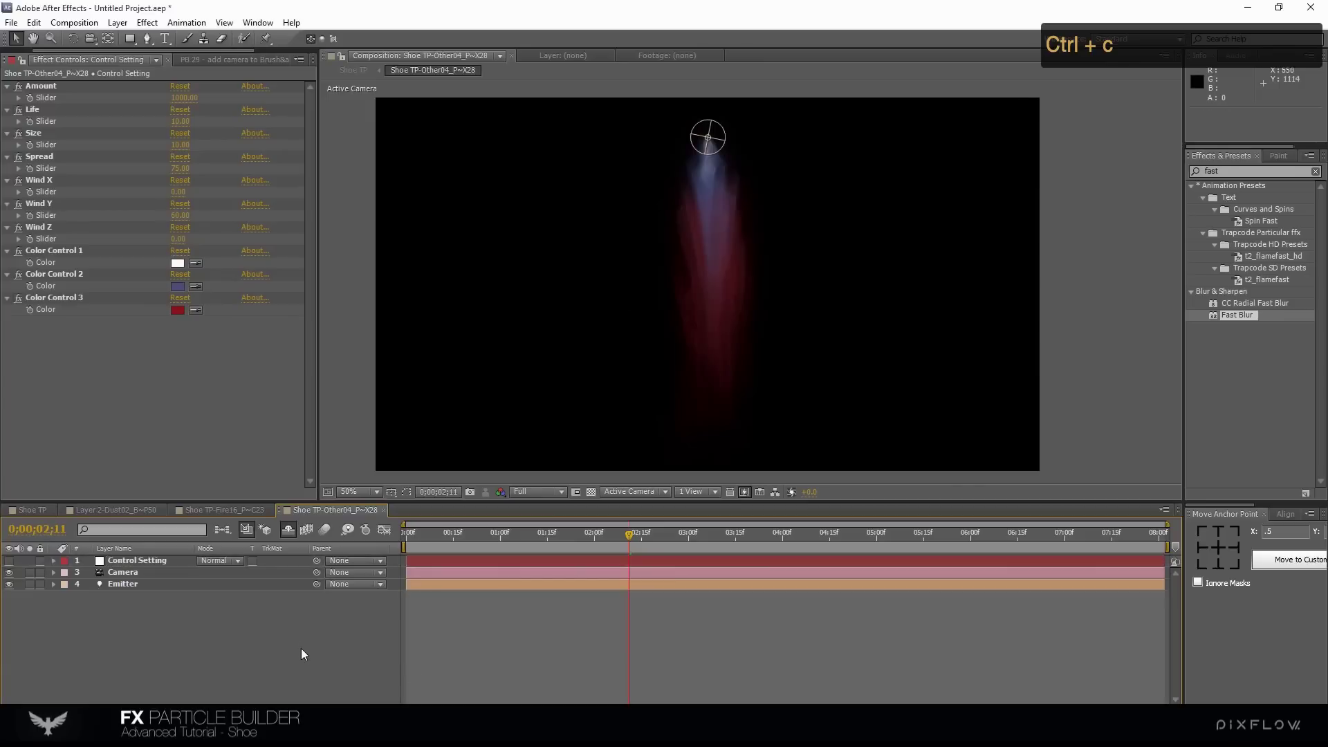
key("ctrl+v")
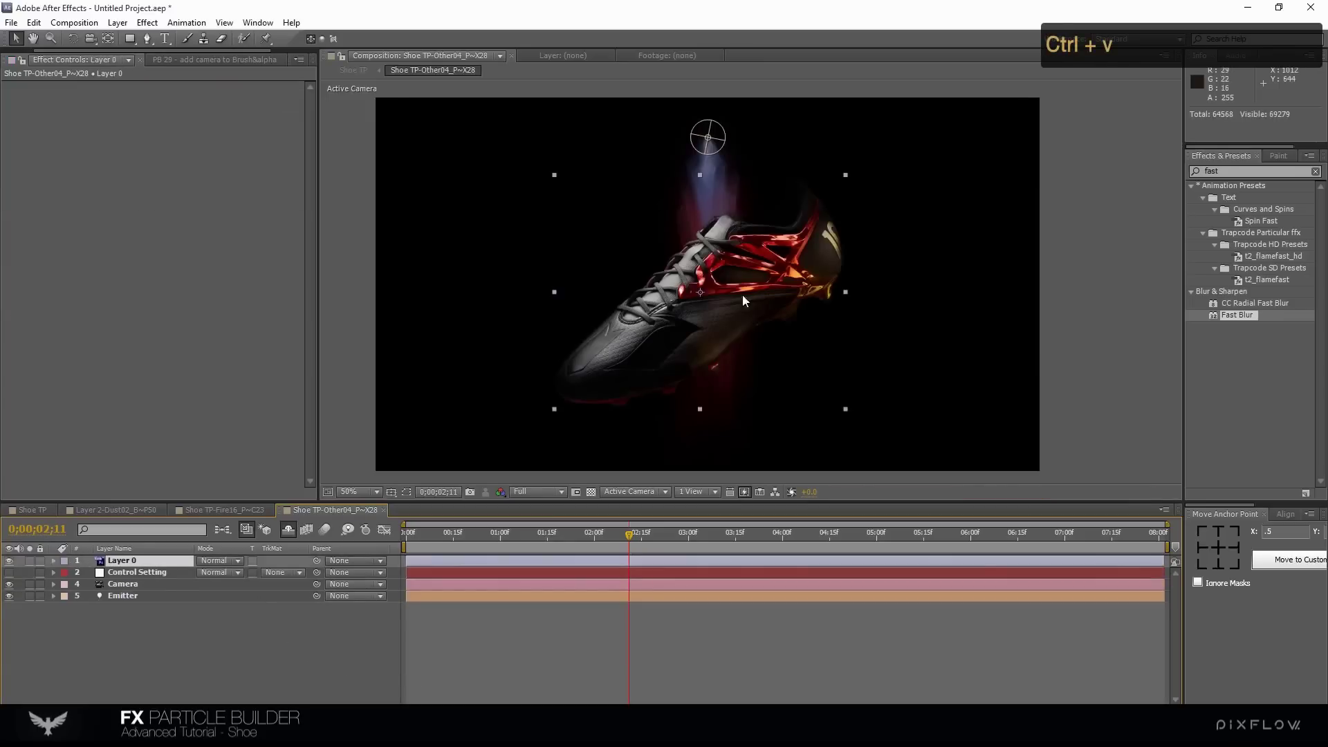
left_click_drag(767, 275, 1042, 264)
scroll(957, 267, "up", 2)
Sample the shoe's dark red into Color Control 1 and yellow into Color Control 2
left_click(164, 574)
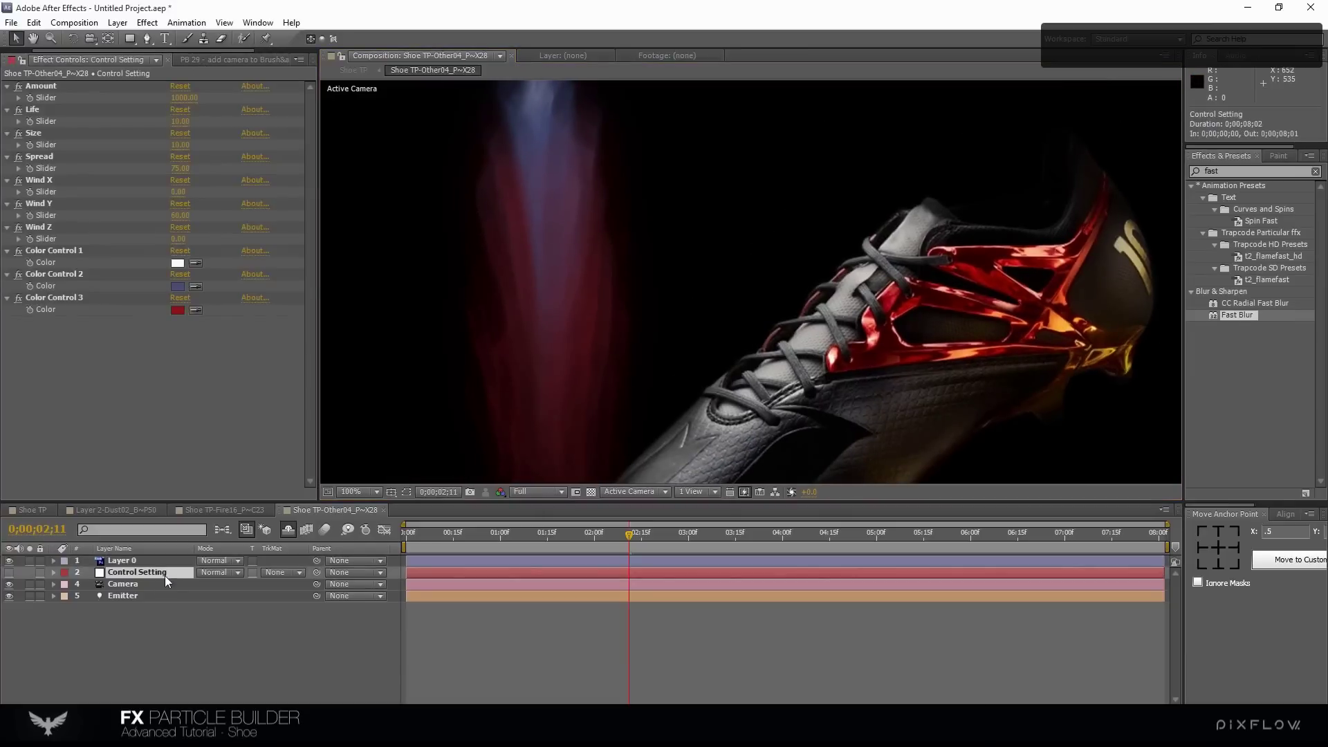
left_click(196, 263)
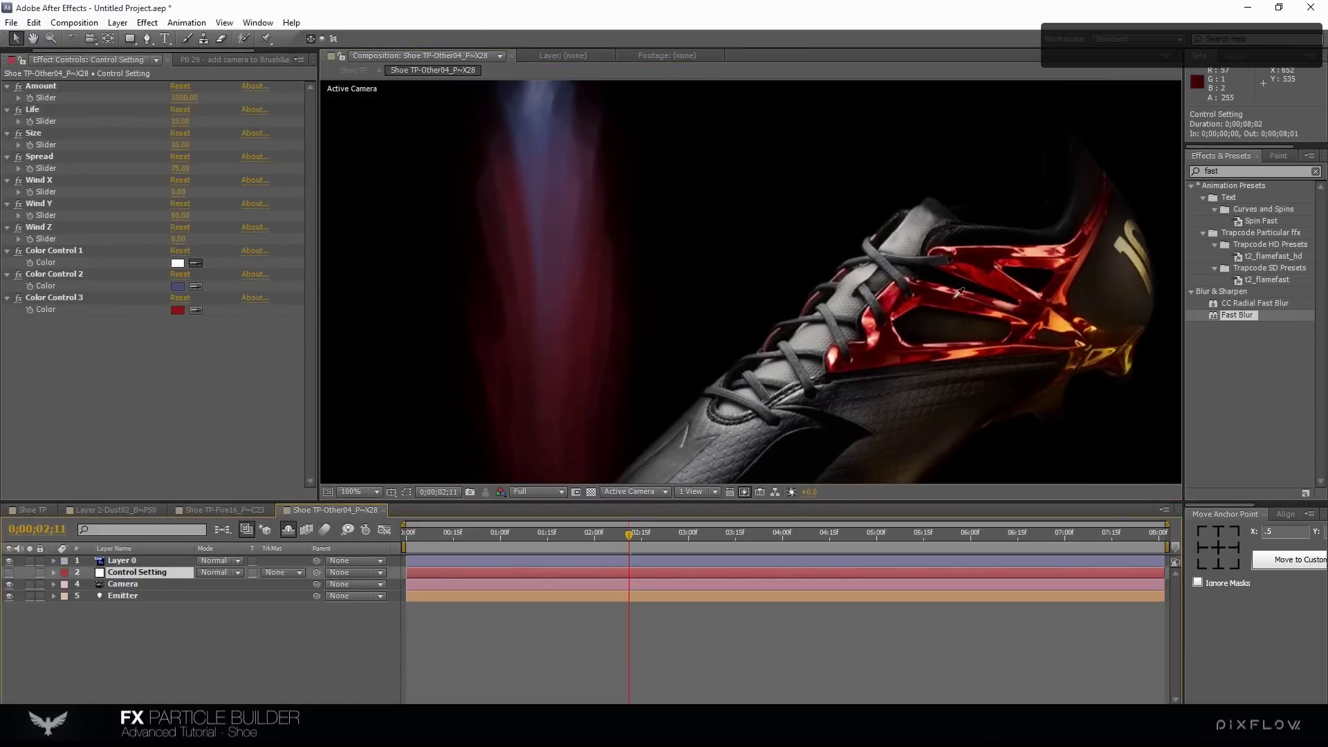
left_click(1081, 242)
scroll(667, 311, "down", 2)
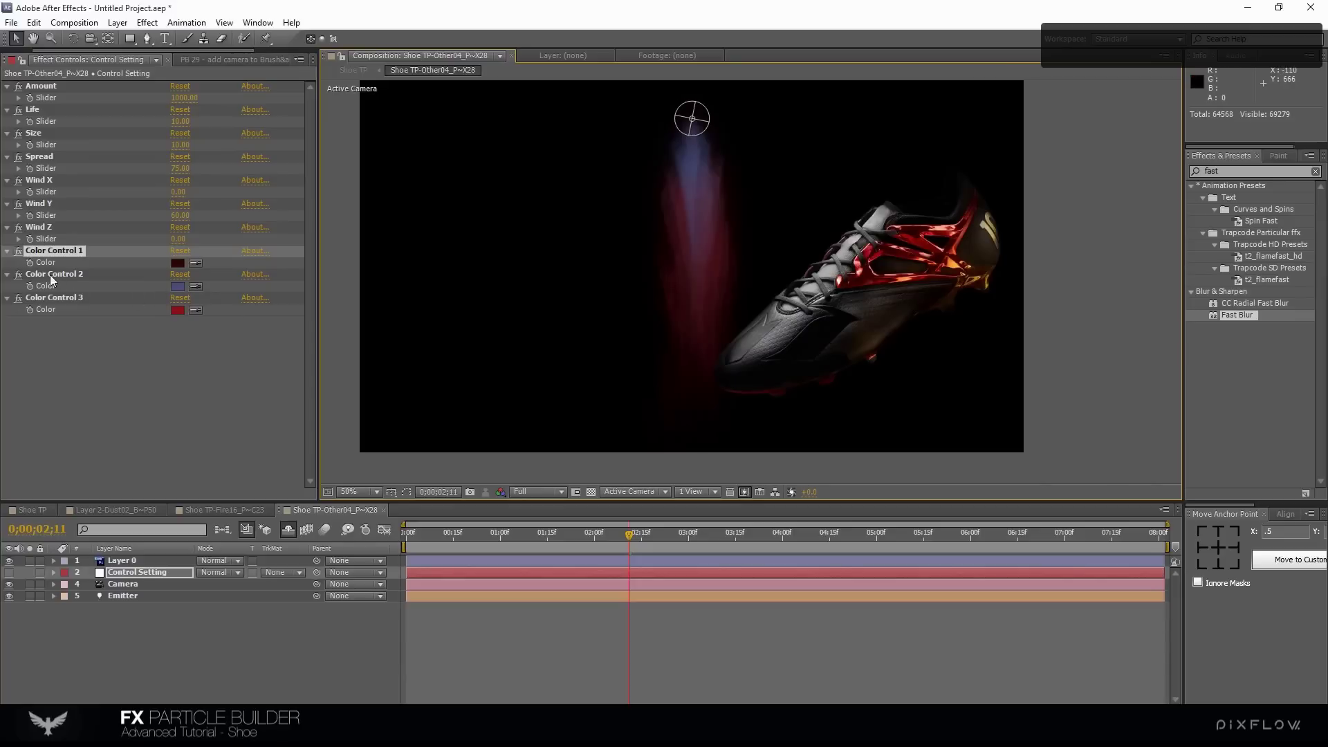
scroll(871, 292, "up", 4)
left_click(195, 286)
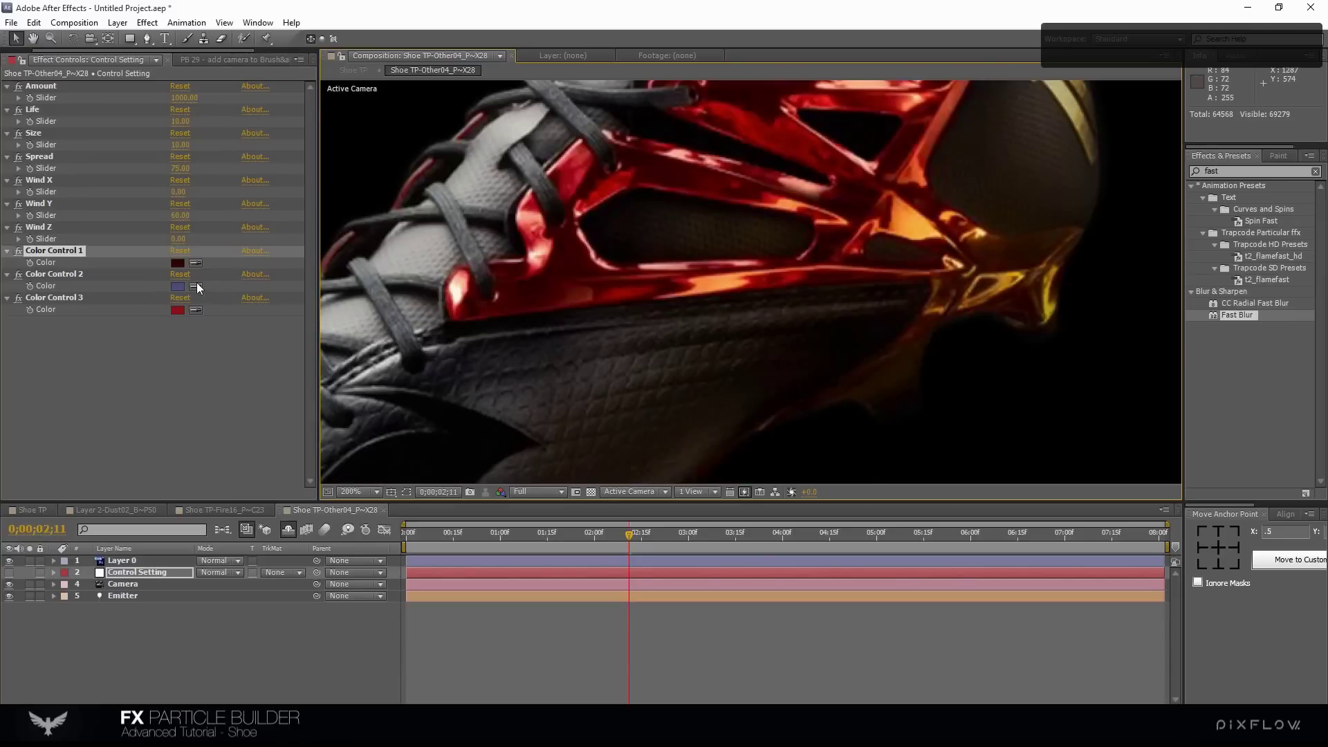
left_click(923, 241)
scroll(816, 258, "down", 2)
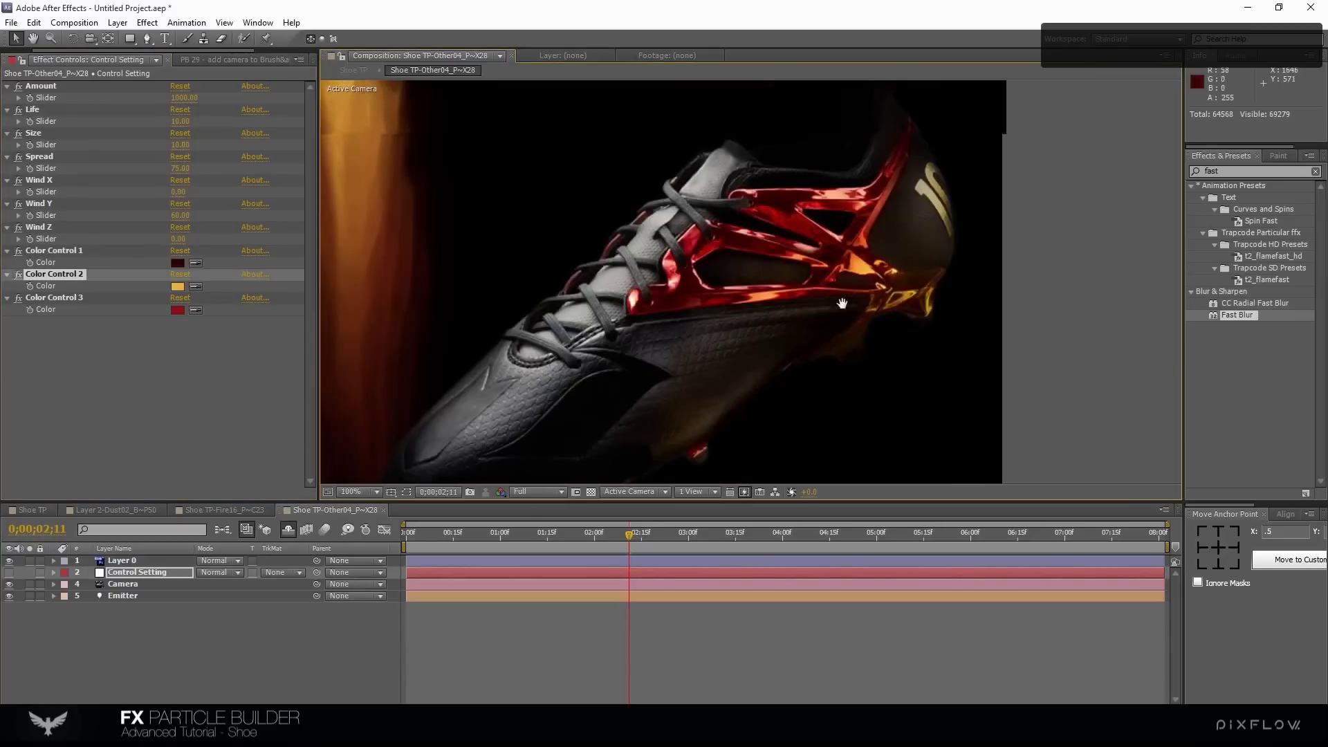
Sample a red from the shoe into Color Control 3, then delete the reference shoe layer
left_click(196, 310)
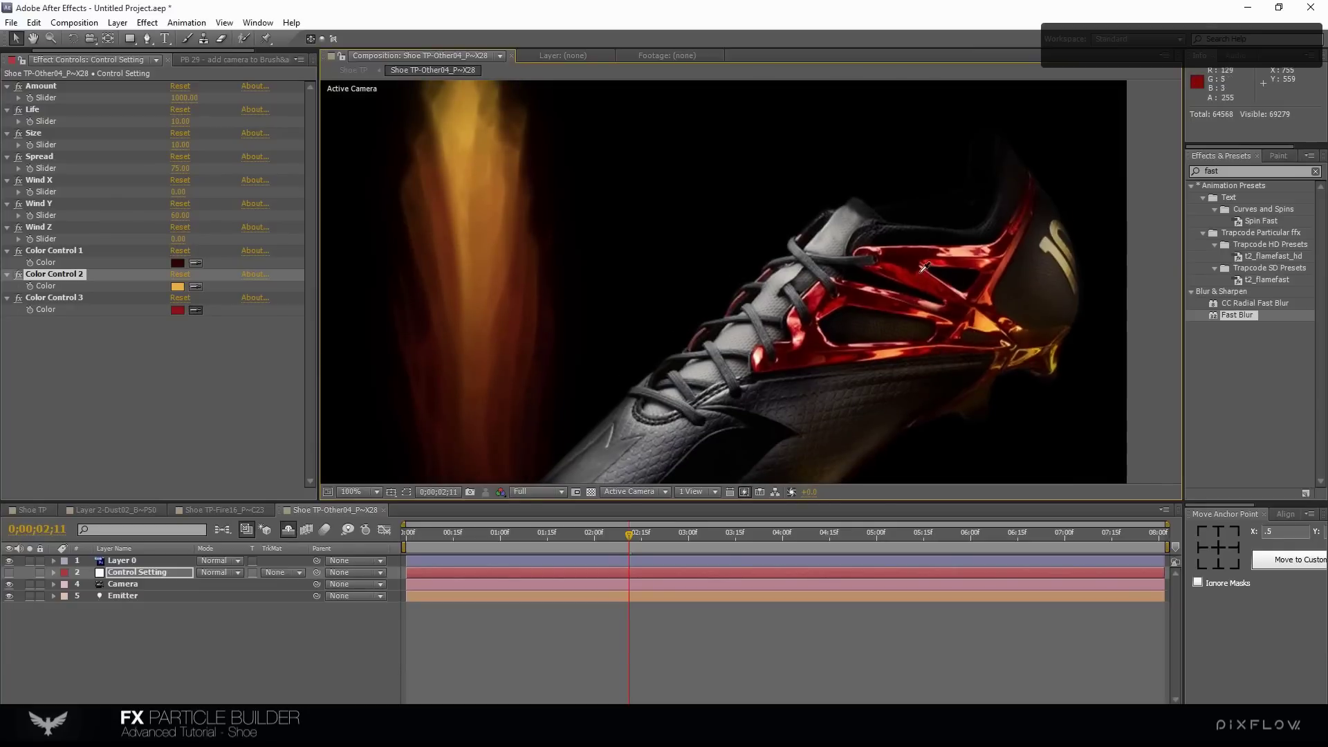
left_click(805, 300)
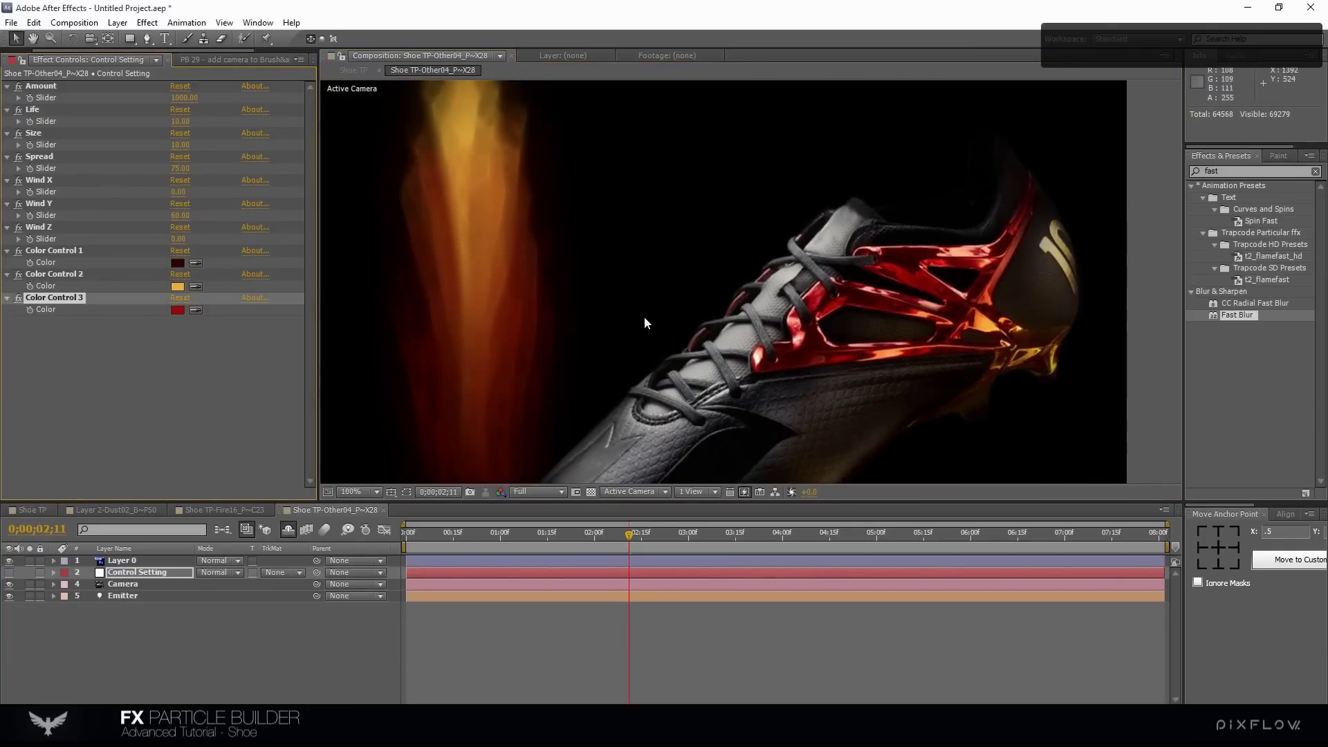
left_click(178, 310)
key("Return")
scroll(624, 271, "down", 1)
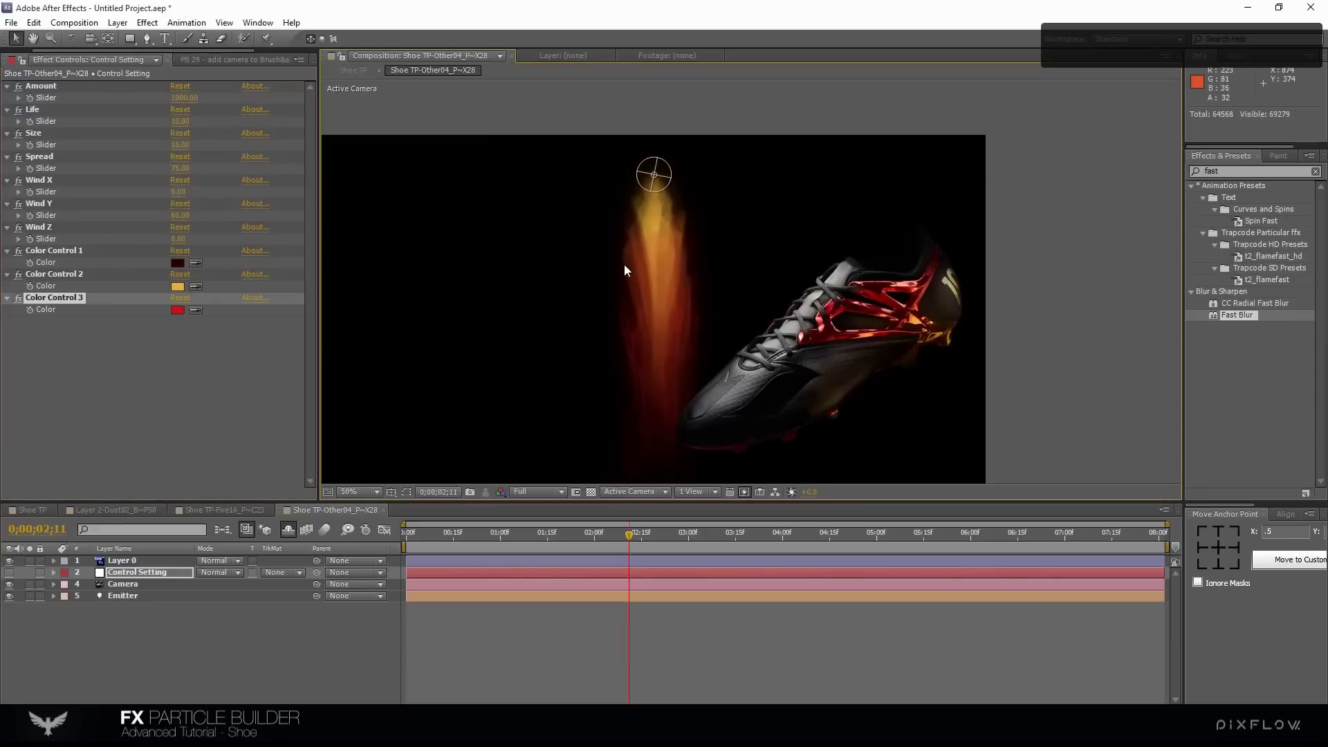
left_click(116, 563)
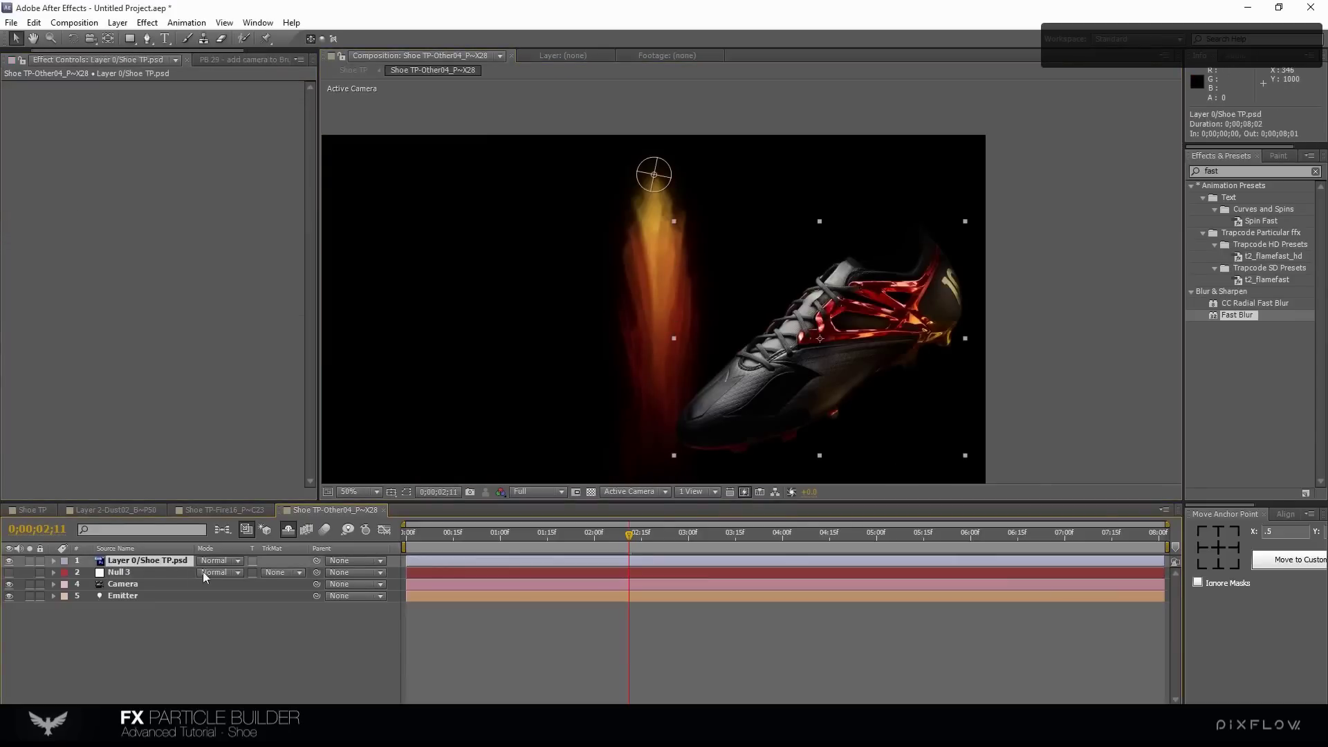
key("Delete")
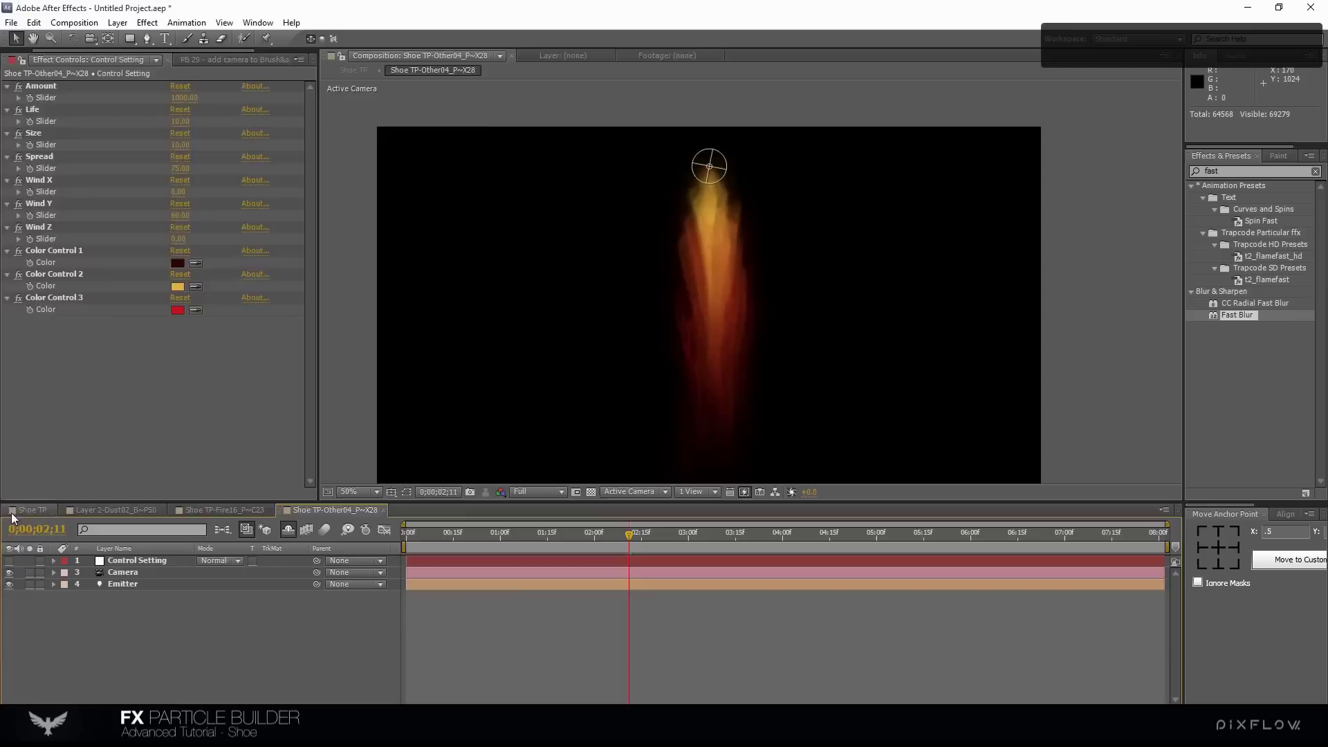
Rotate the top shoe layer to about -120° and nudge it slightly left to line up with the fire
left_click(14, 511)
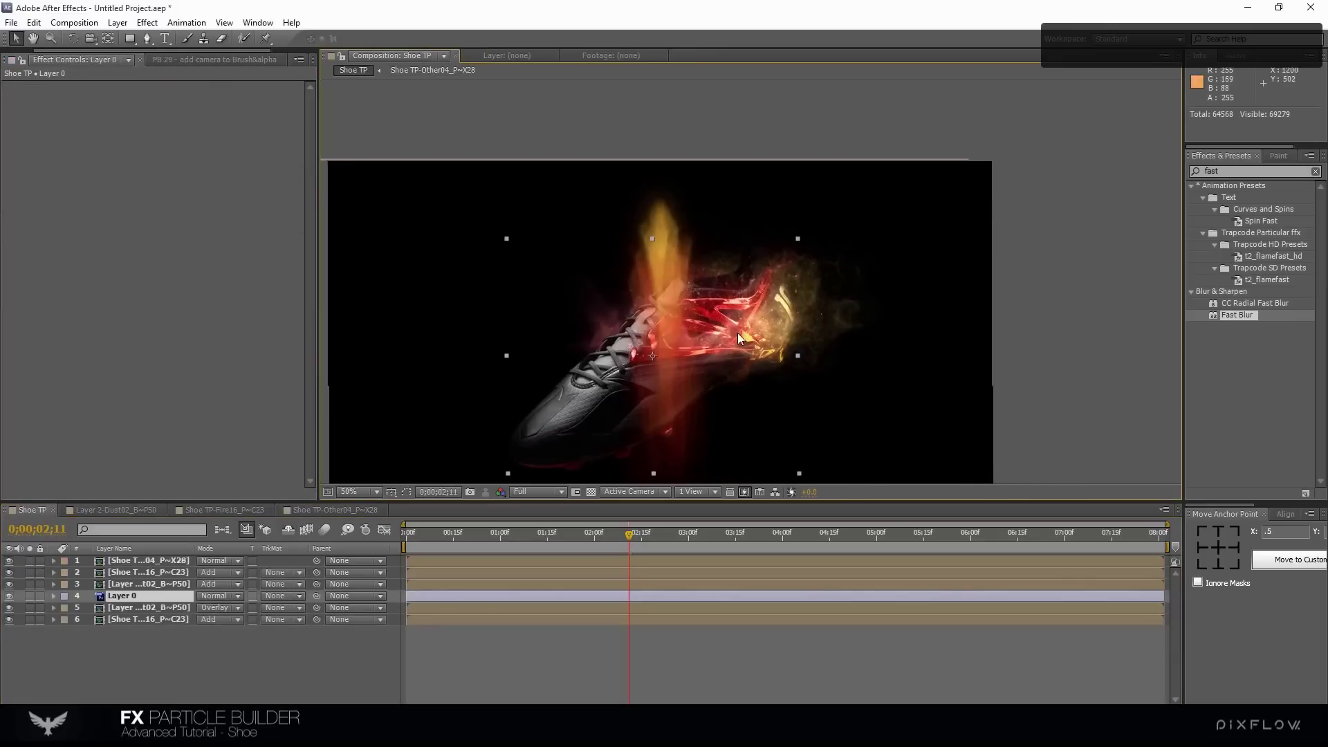
key("comma")
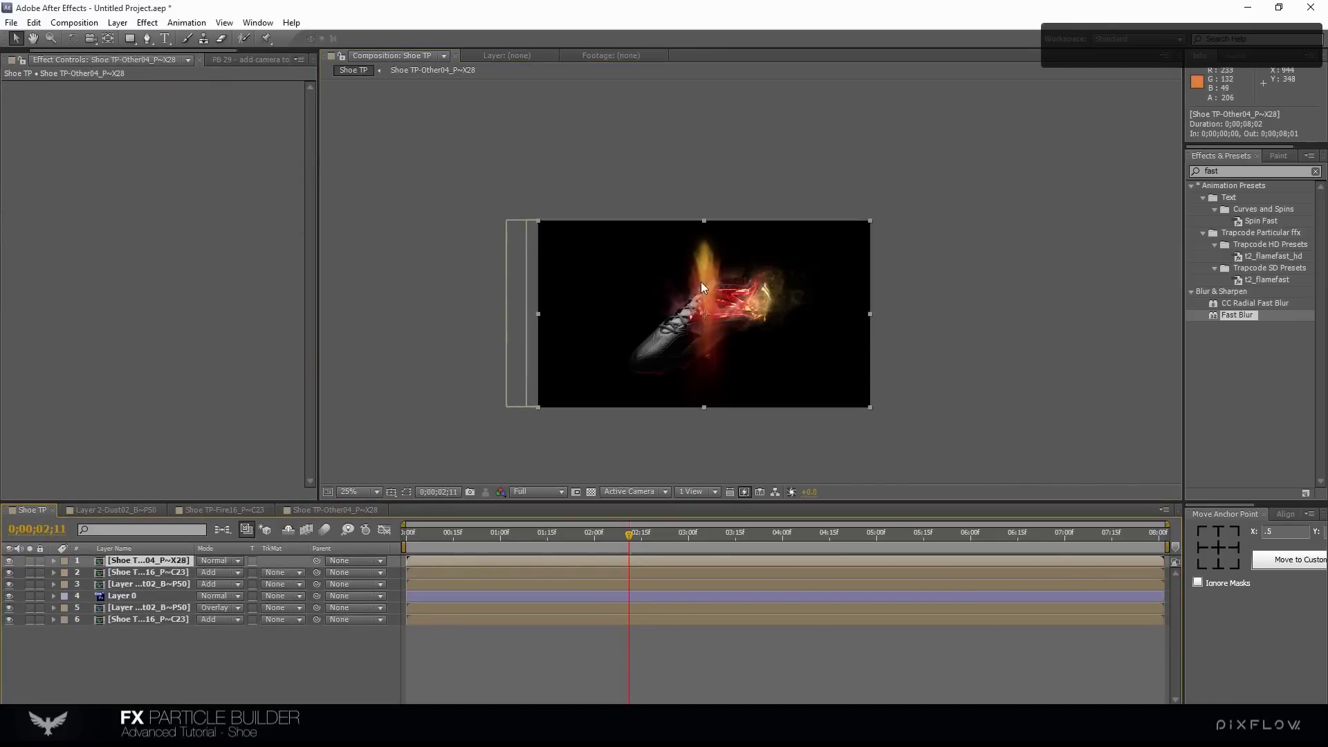
key("w")
left_click_drag(849, 252, 626, 207)
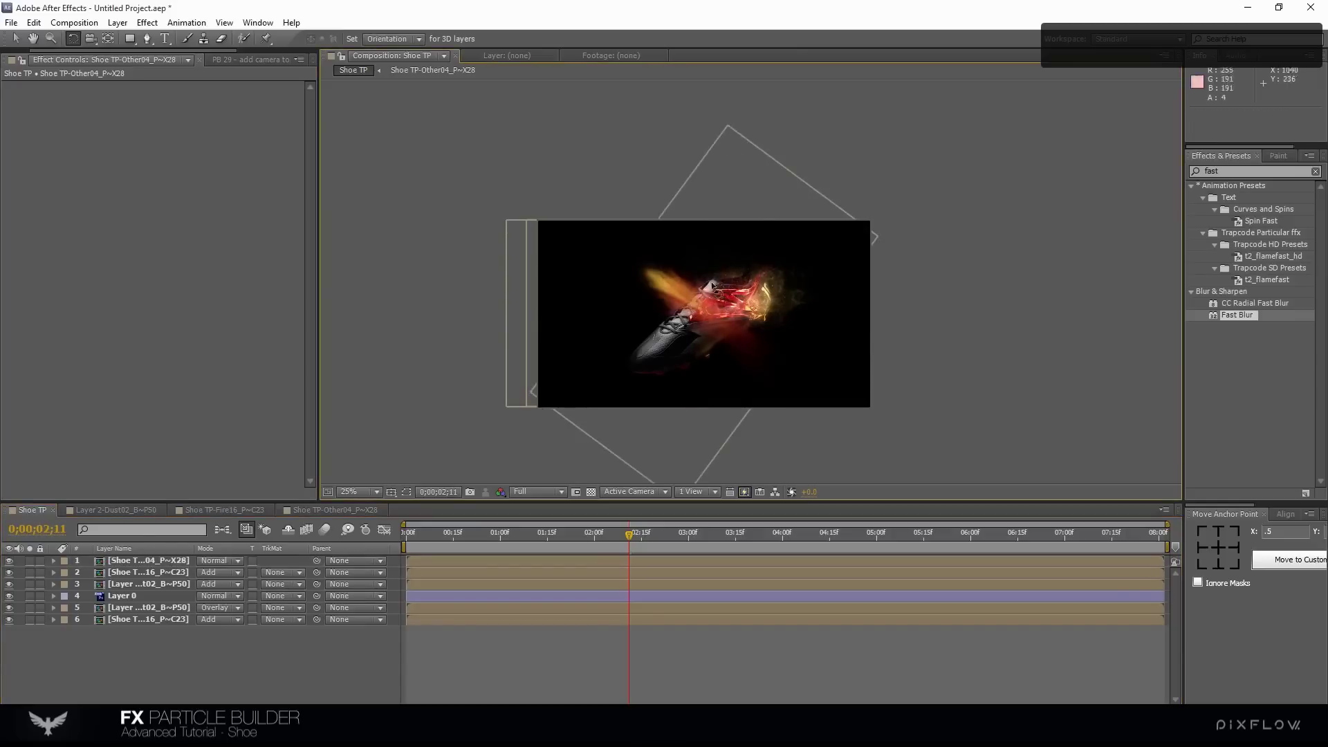
key("r")
key("period")
key("v")
key("period")
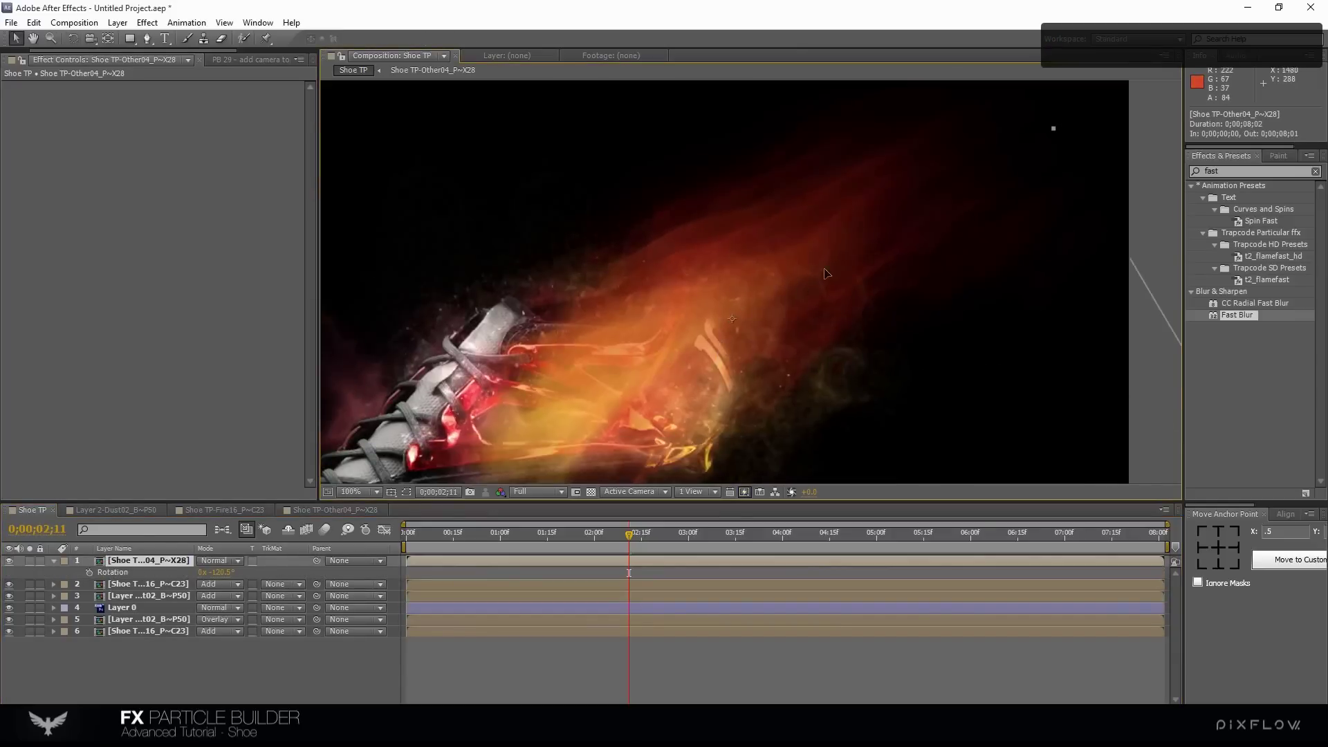
left_click_drag(886, 310, 860, 318)
key("ctrl+alt+Down")
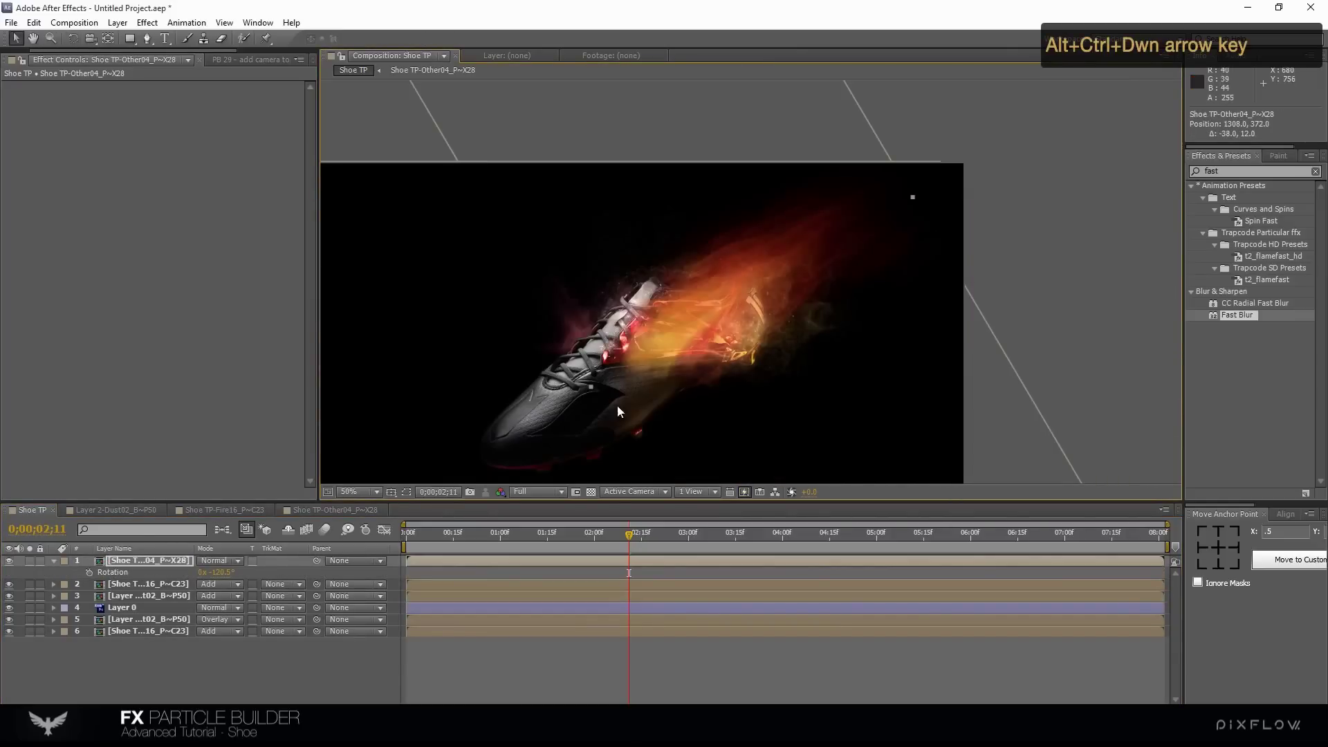
key("comma")
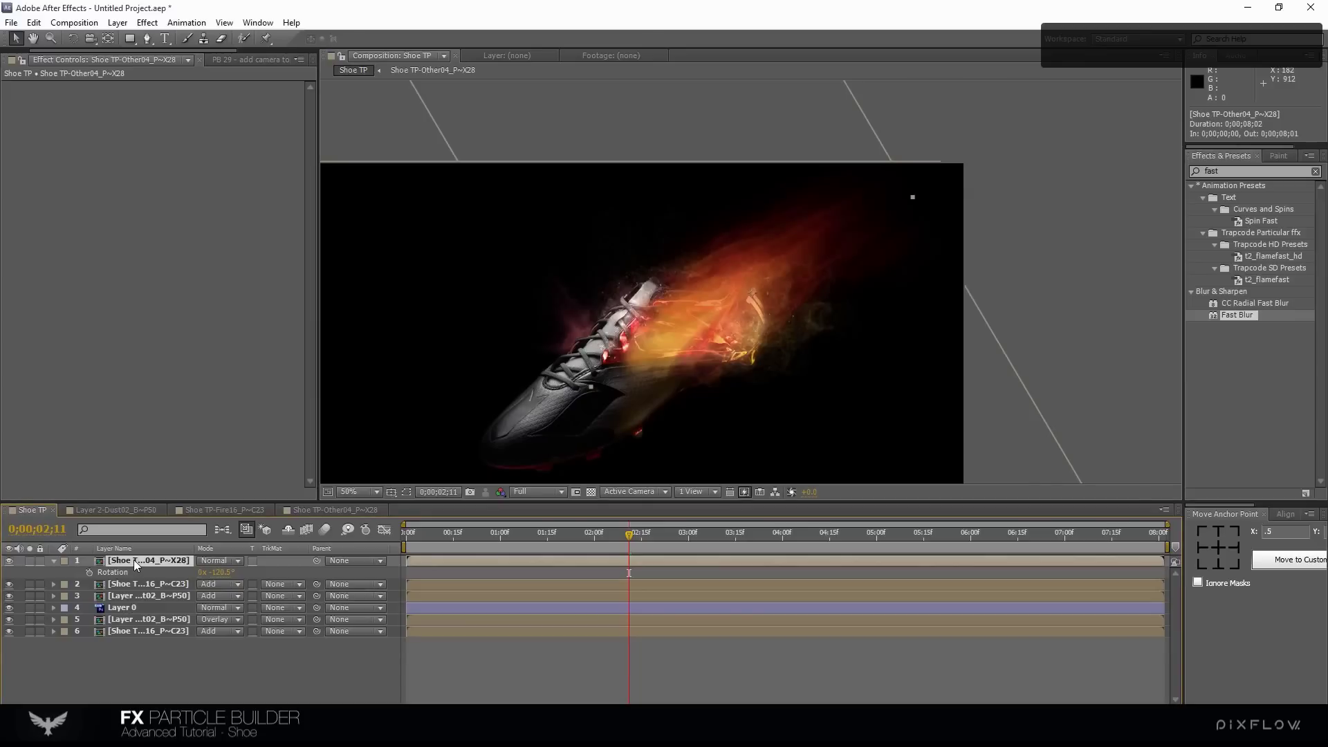
Duplicate the top shoe layer and send the copy to the bottom of the layer stack
key("ctrl+d")
key("ctrl+alt+shift+Down")
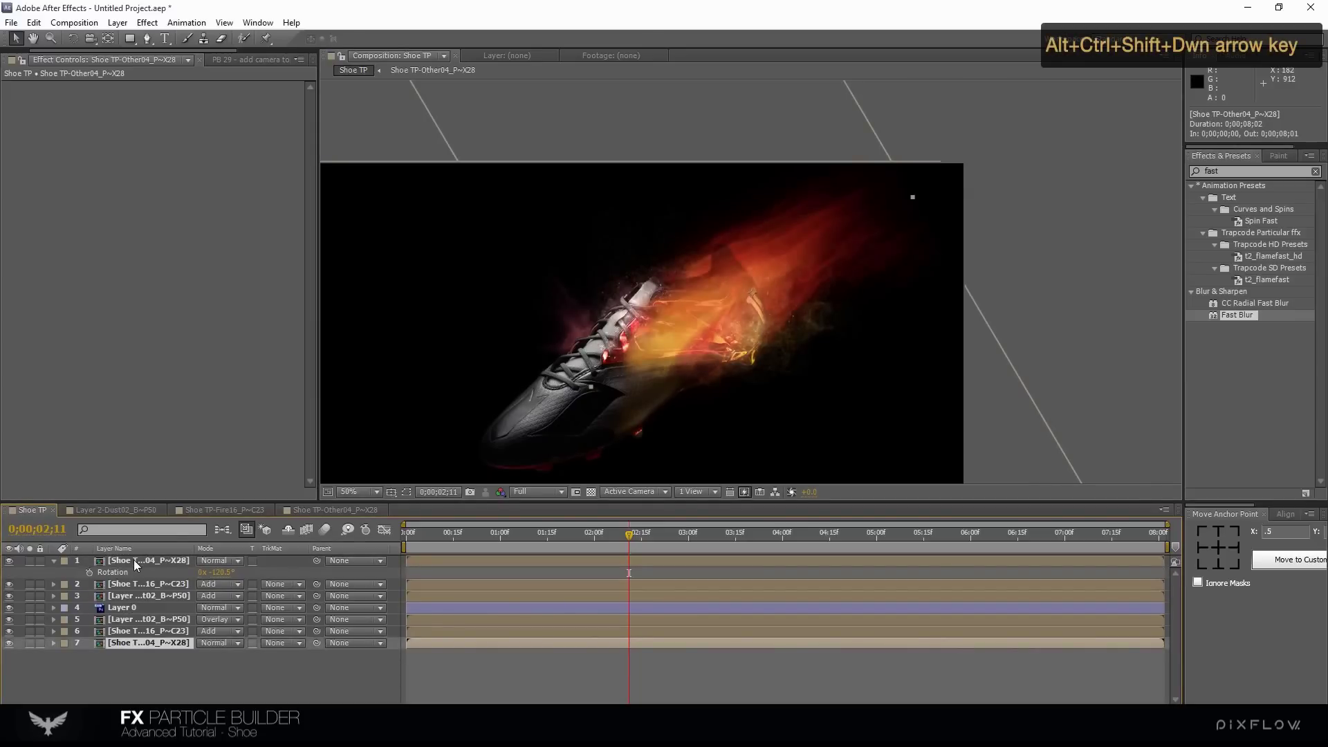
left_click(134, 559)
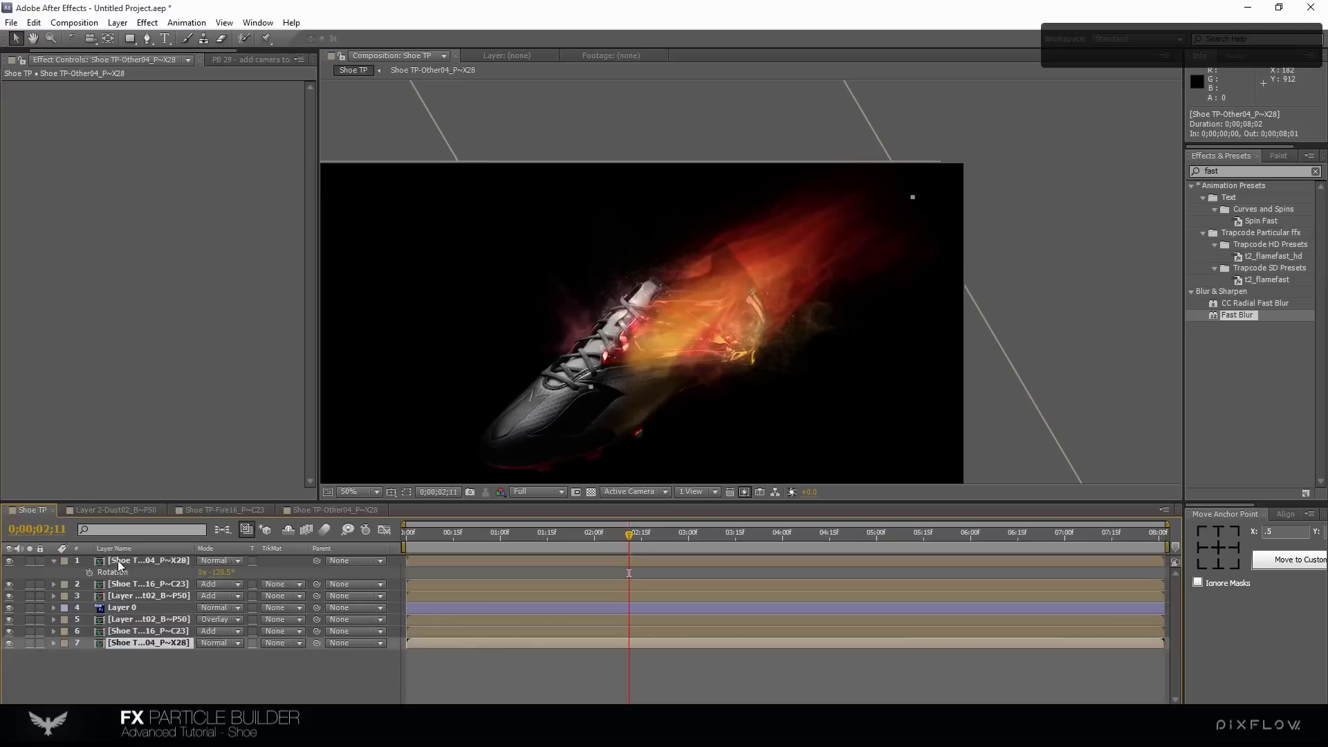
Draw a closed Pen mask along the shoe's lower edge on the top shoe layer
scroll(632, 379, "up", 2)
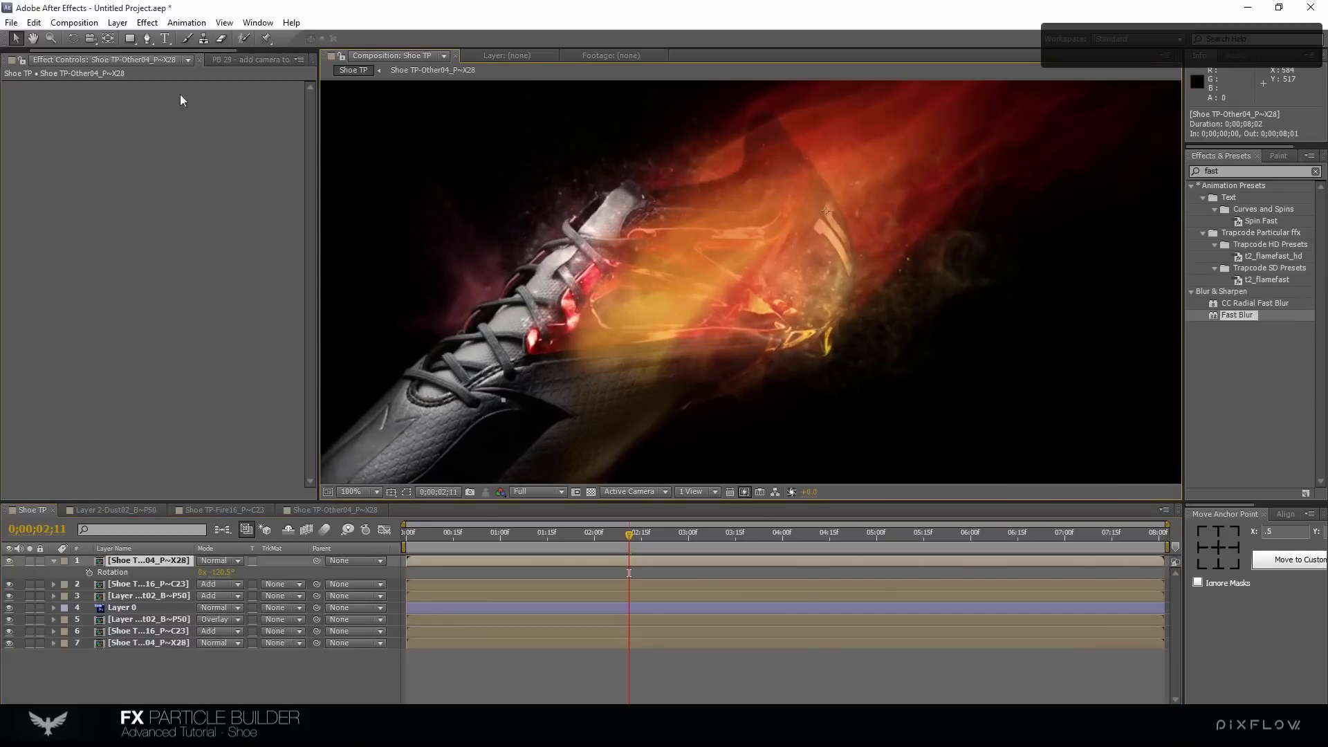
key("g")
left_click(530, 356)
left_click_drag(761, 338, 857, 344)
left_click(830, 458)
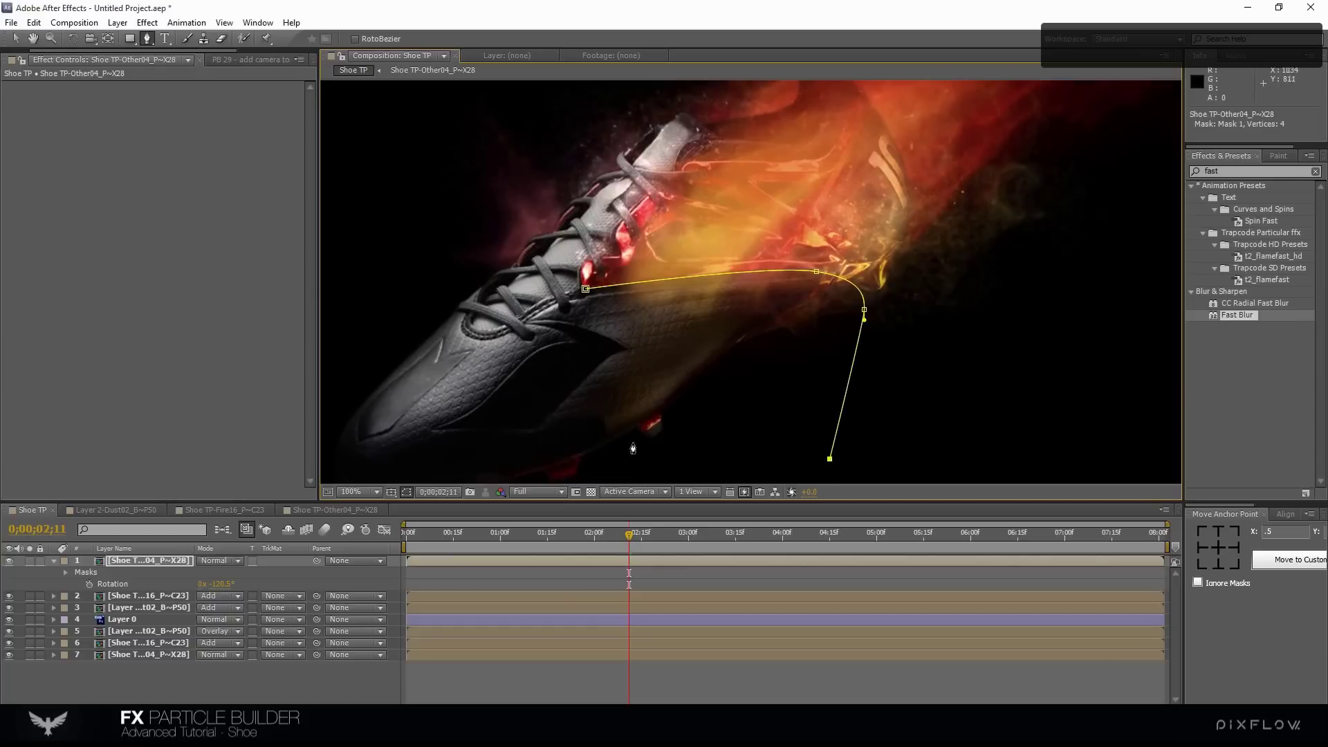
left_click(432, 446)
left_click(505, 275)
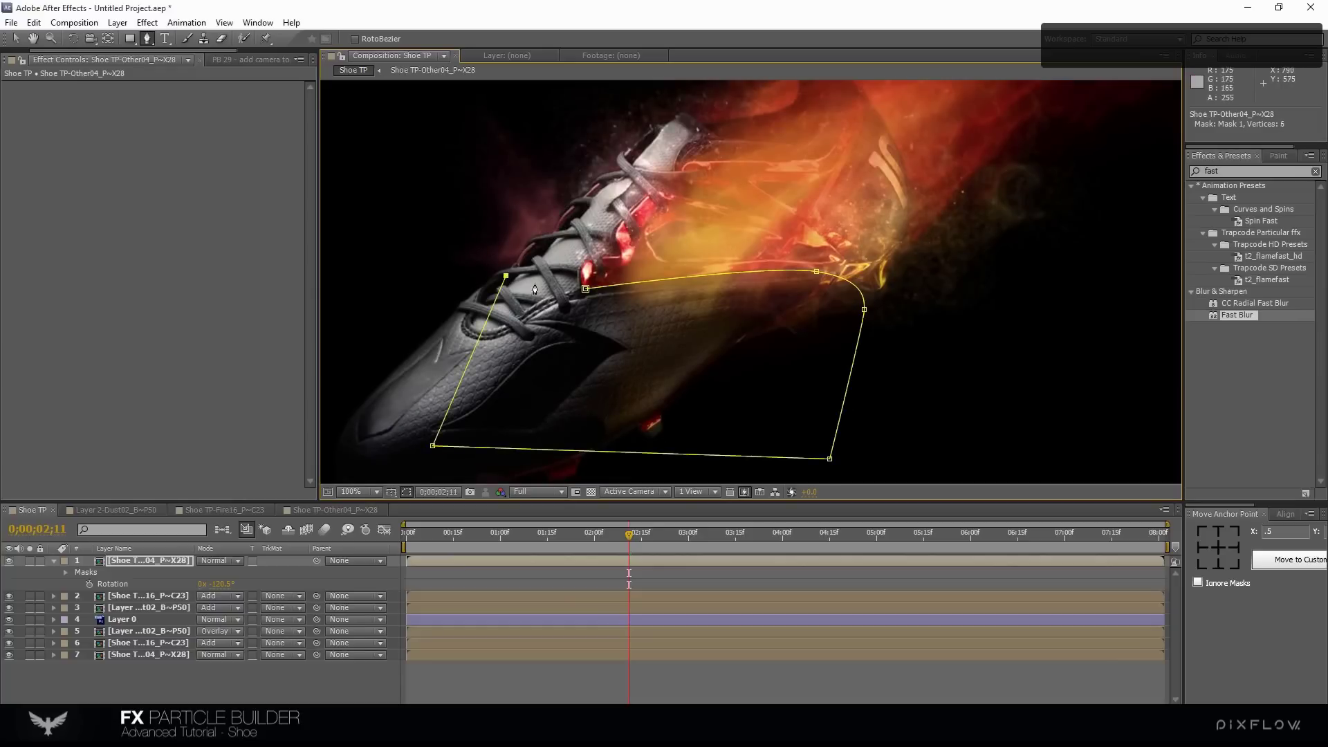
left_click(585, 290)
left_click_drag(585, 289, 535, 294)
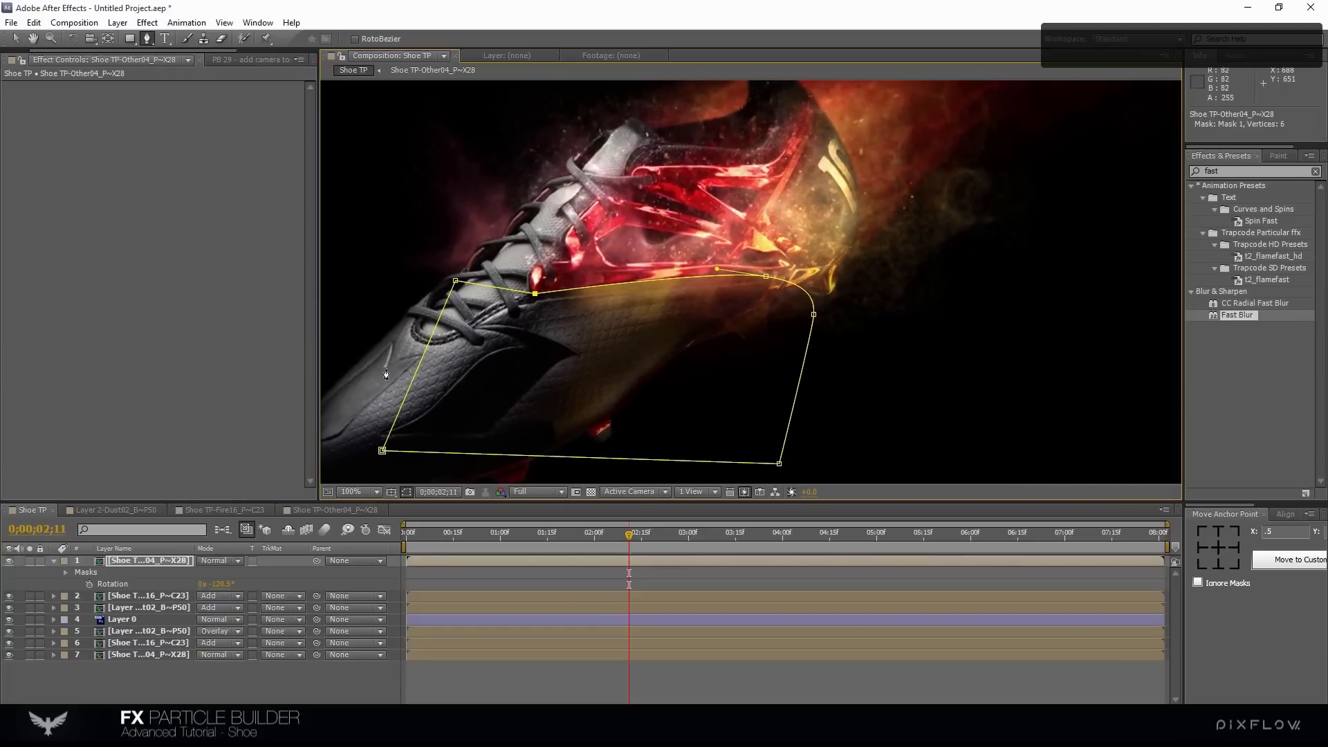
Invert the mask, feather it to 63 pixels, and raise two vertices to fit the shoe
key("v")
left_click(249, 572)
key("m")
key("m")
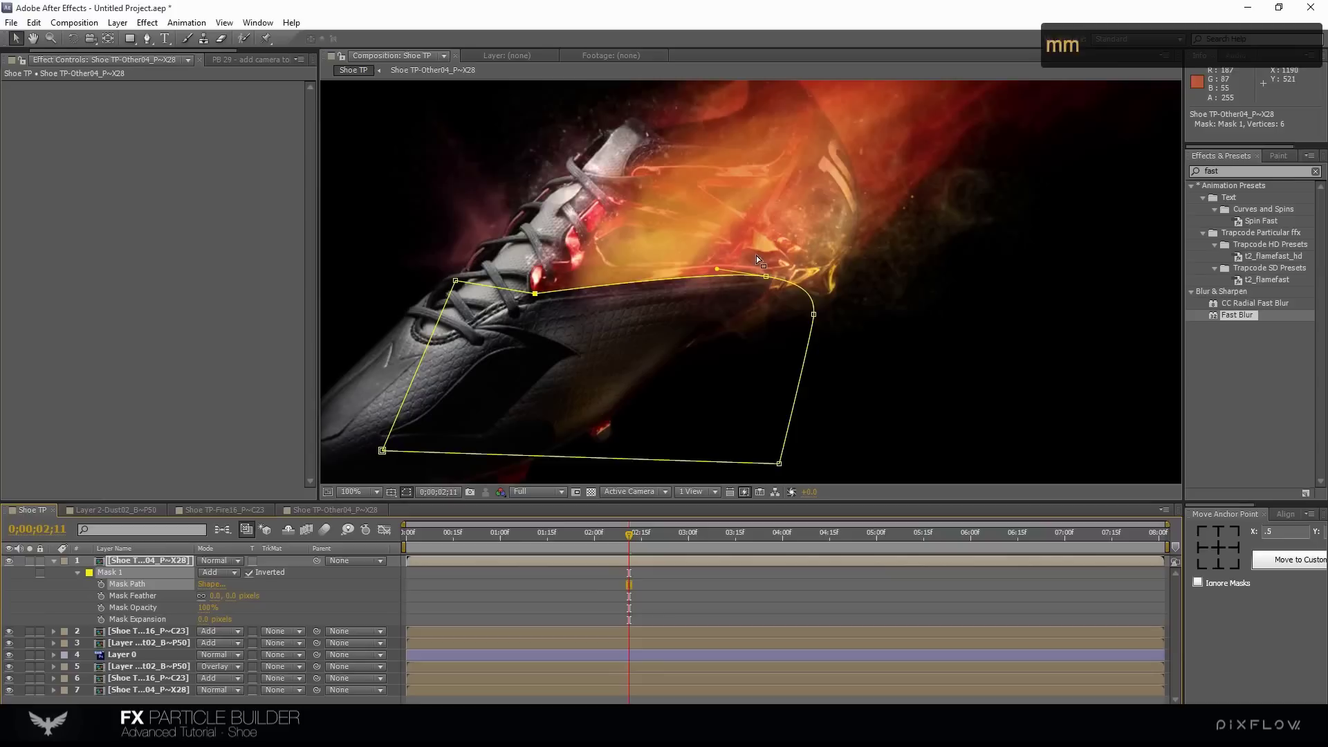
left_click_drag(223, 593, 260, 587)
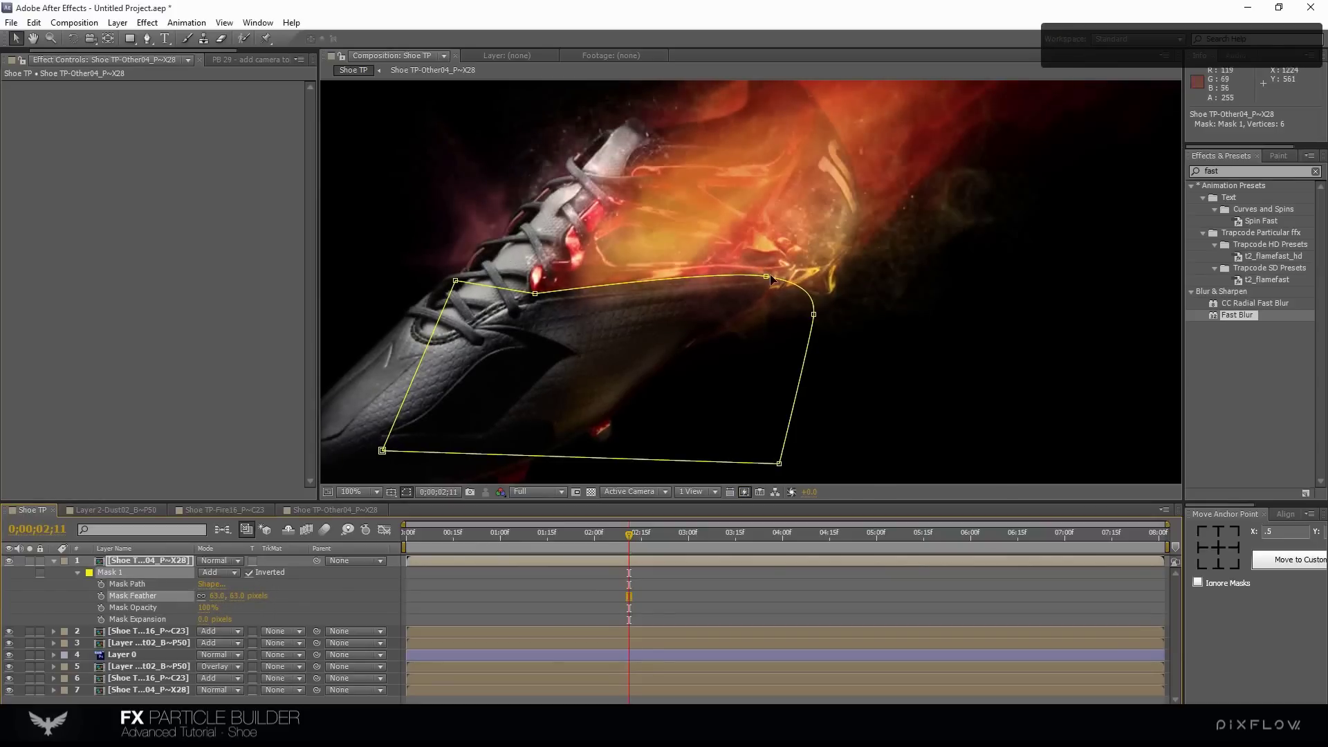
left_click(765, 277)
left_click_drag(766, 278, 768, 269)
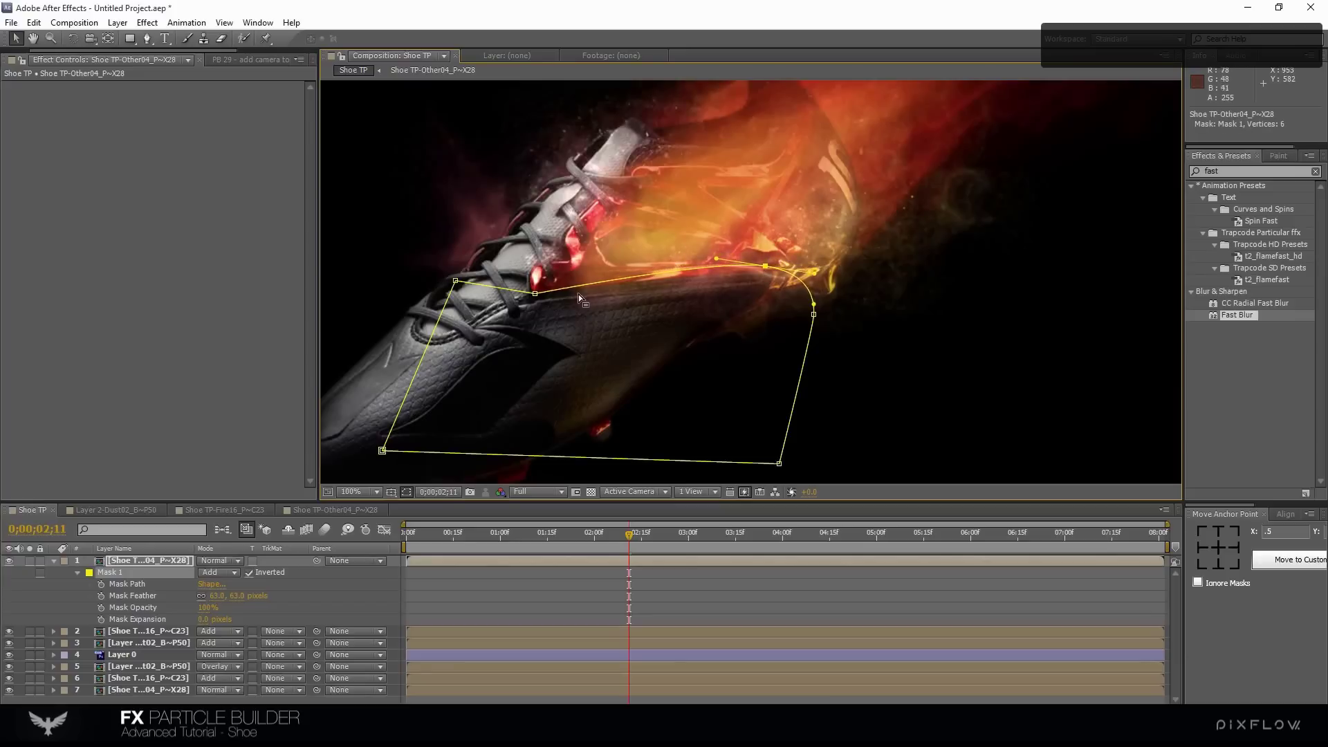
left_click_drag(536, 293, 546, 277)
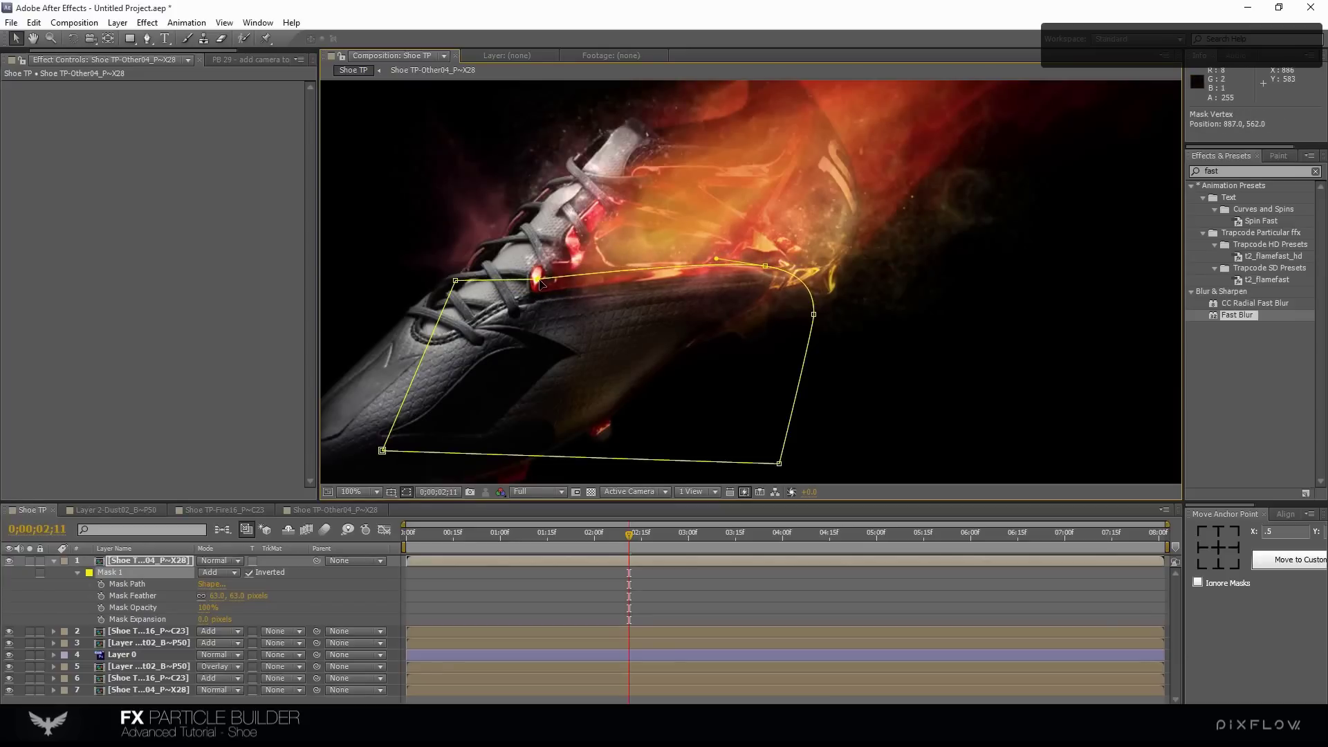
left_click(947, 374)
Draw a closed five-point mask below the shoe on the Fire16 fire layer
left_click(124, 632)
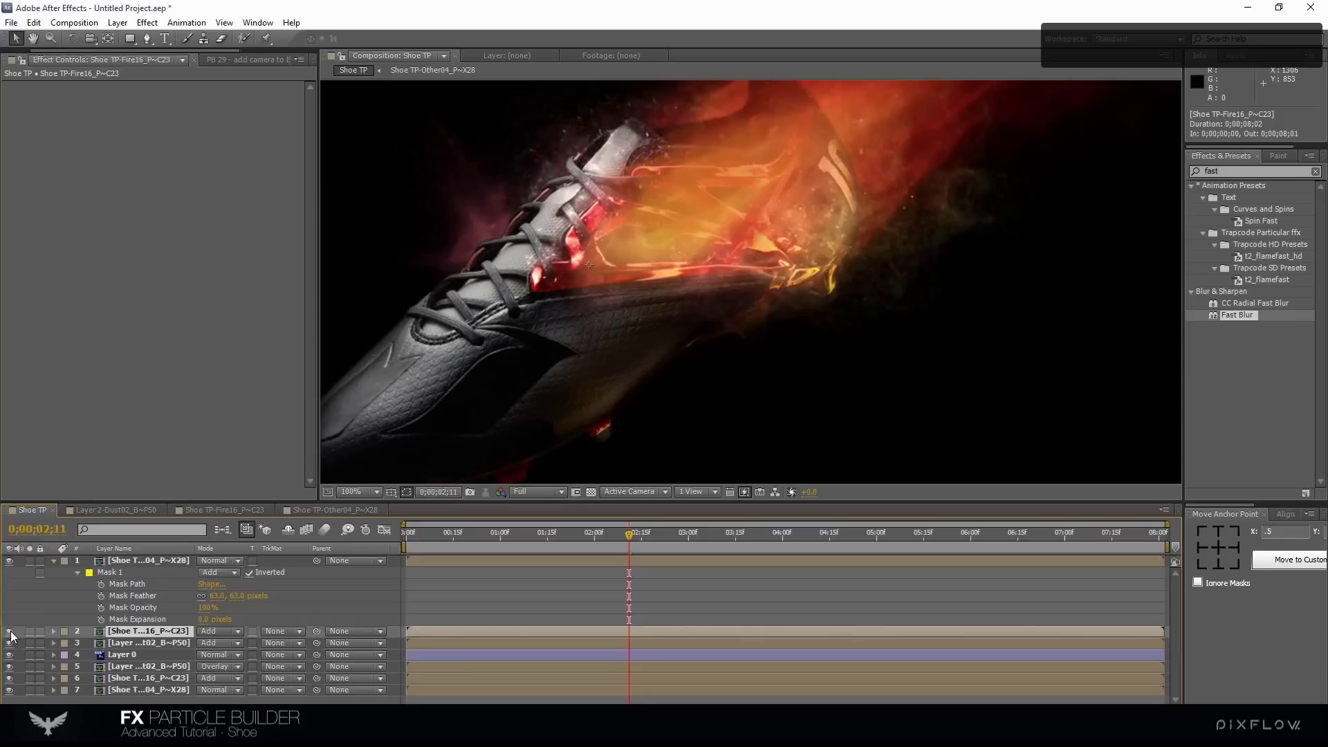
left_click(115, 572)
left_click(164, 629)
key("g")
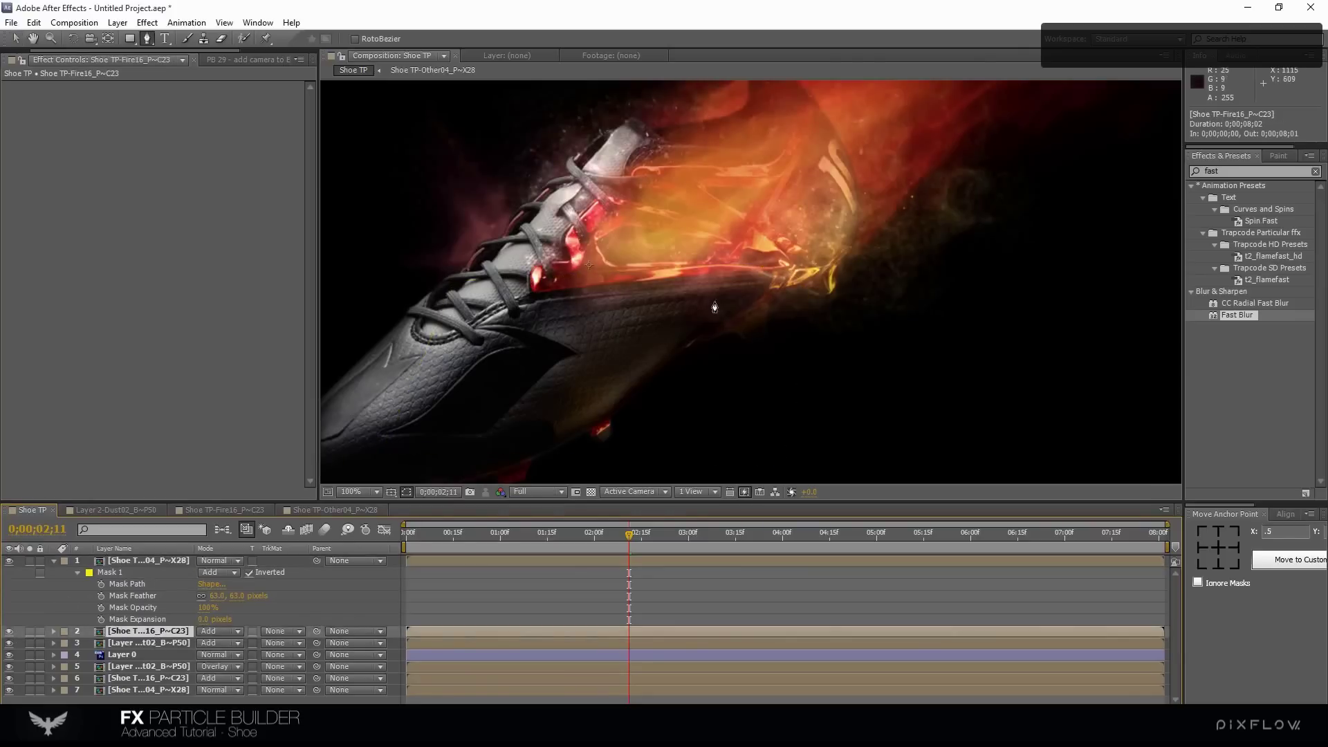
left_click(770, 320)
left_click_drag(762, 272, 729, 271)
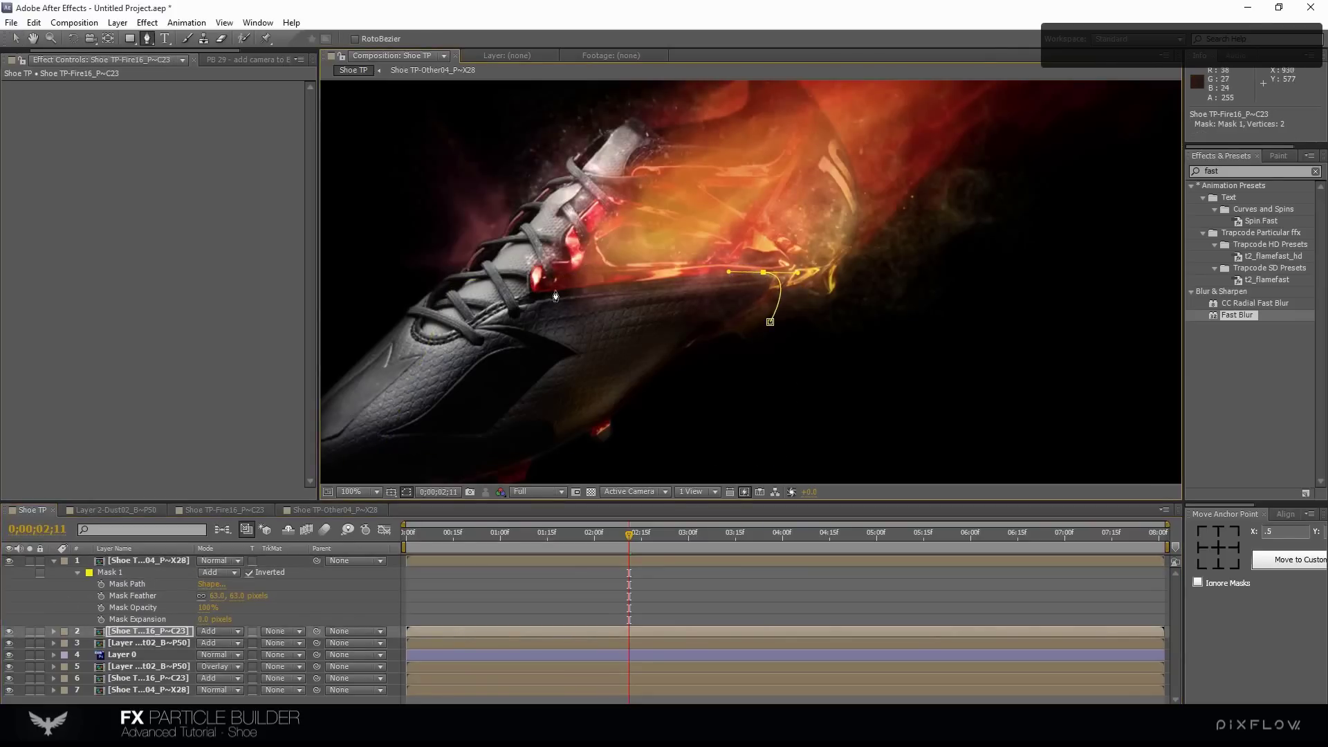
left_click_drag(536, 294, 515, 301)
left_click(394, 422)
left_click(764, 456)
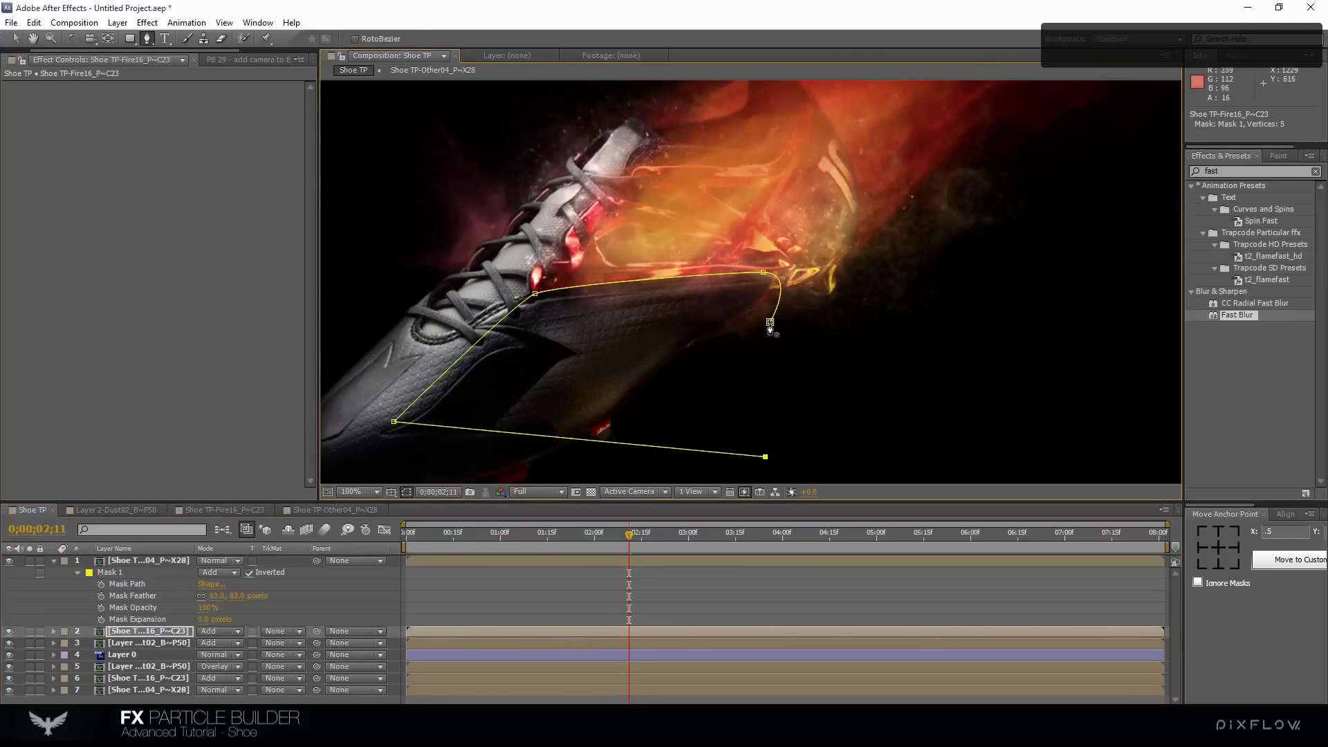
left_click(769, 322)
Invert the fire layer's mask and feather it to 48 pixels
key("v")
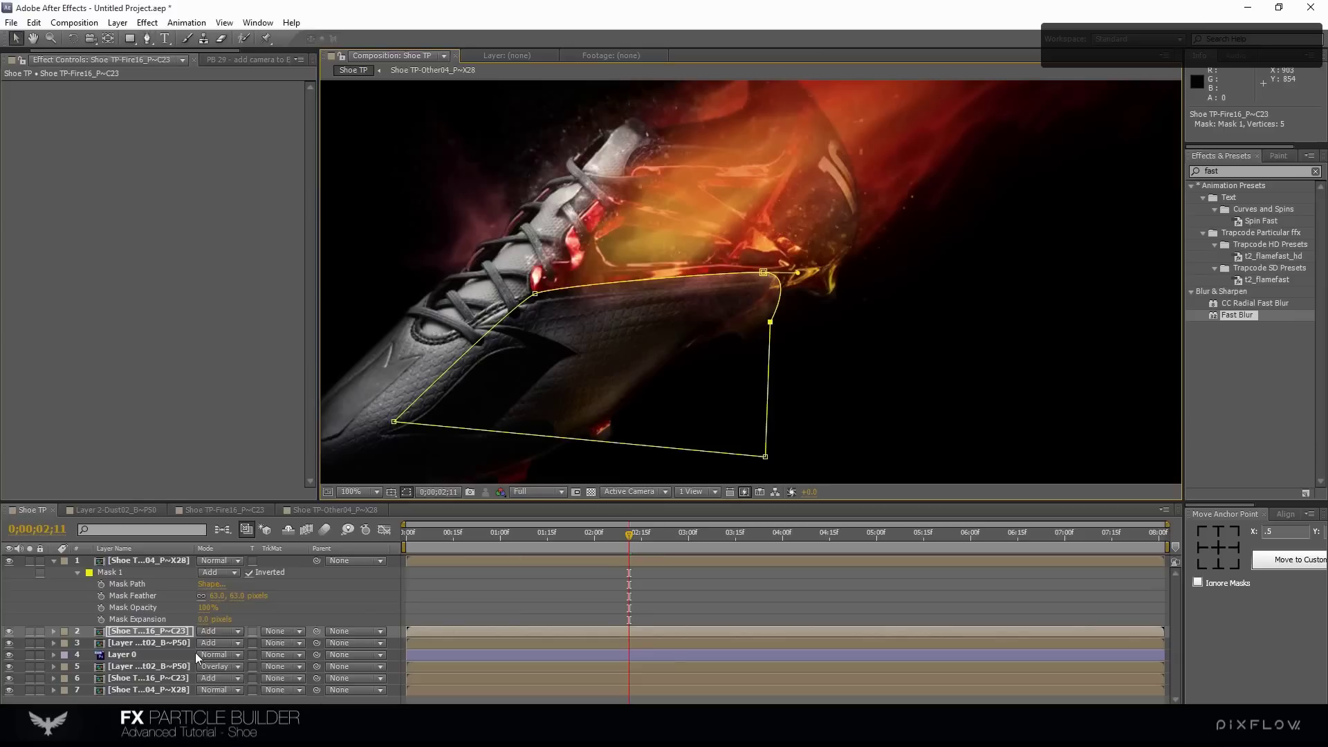
key("m")
key("m")
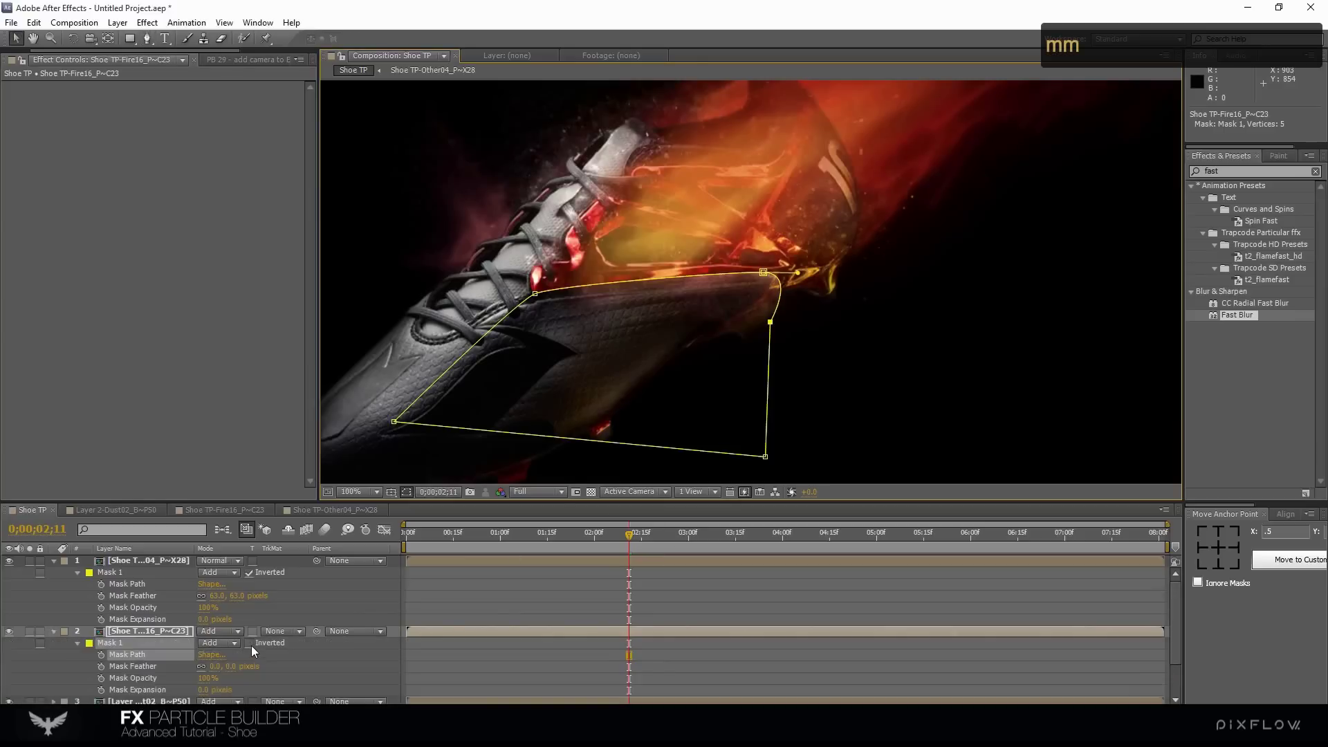
left_click(249, 643)
left_click_drag(211, 666, 231, 666)
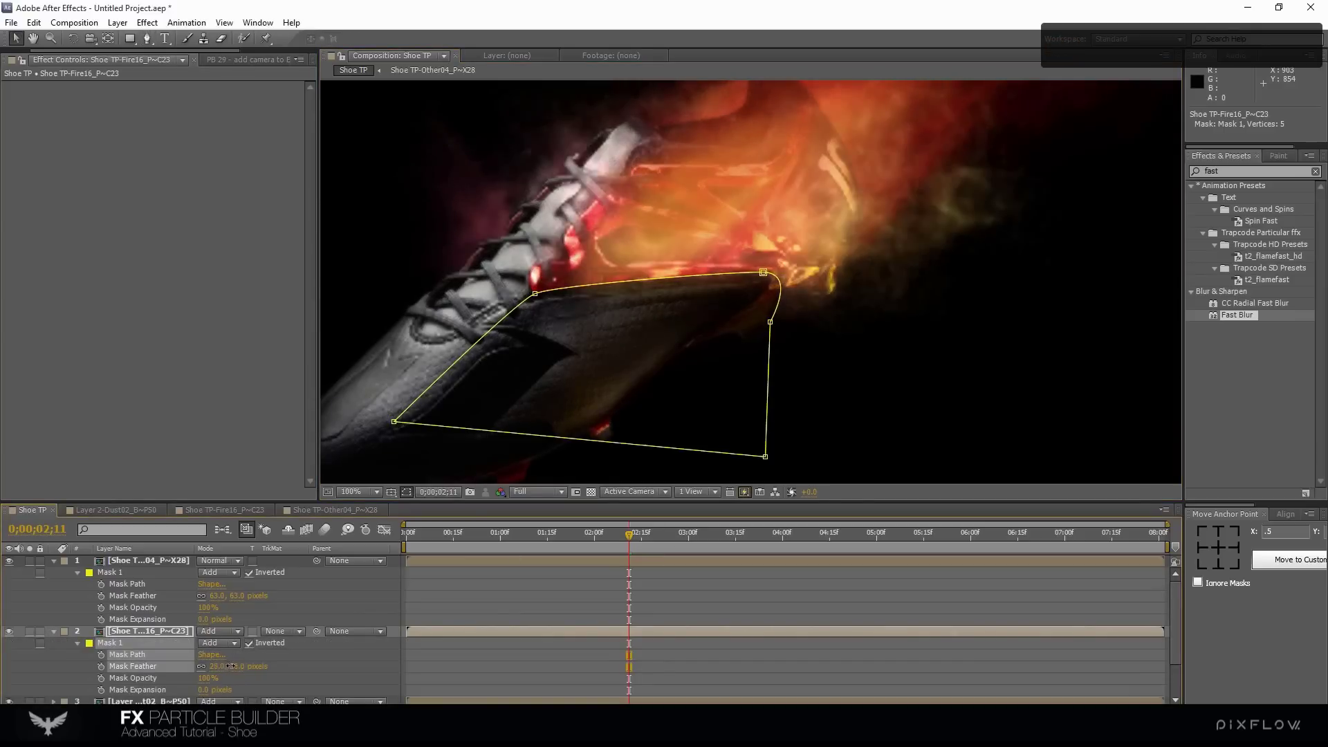
left_click(852, 436)
left_click_drag(844, 289, 694, 399)
left_click_drag(725, 340, 816, 331)
Lower the fire layer's opacity to 74%
left_click(54, 631)
left_click(148, 631)
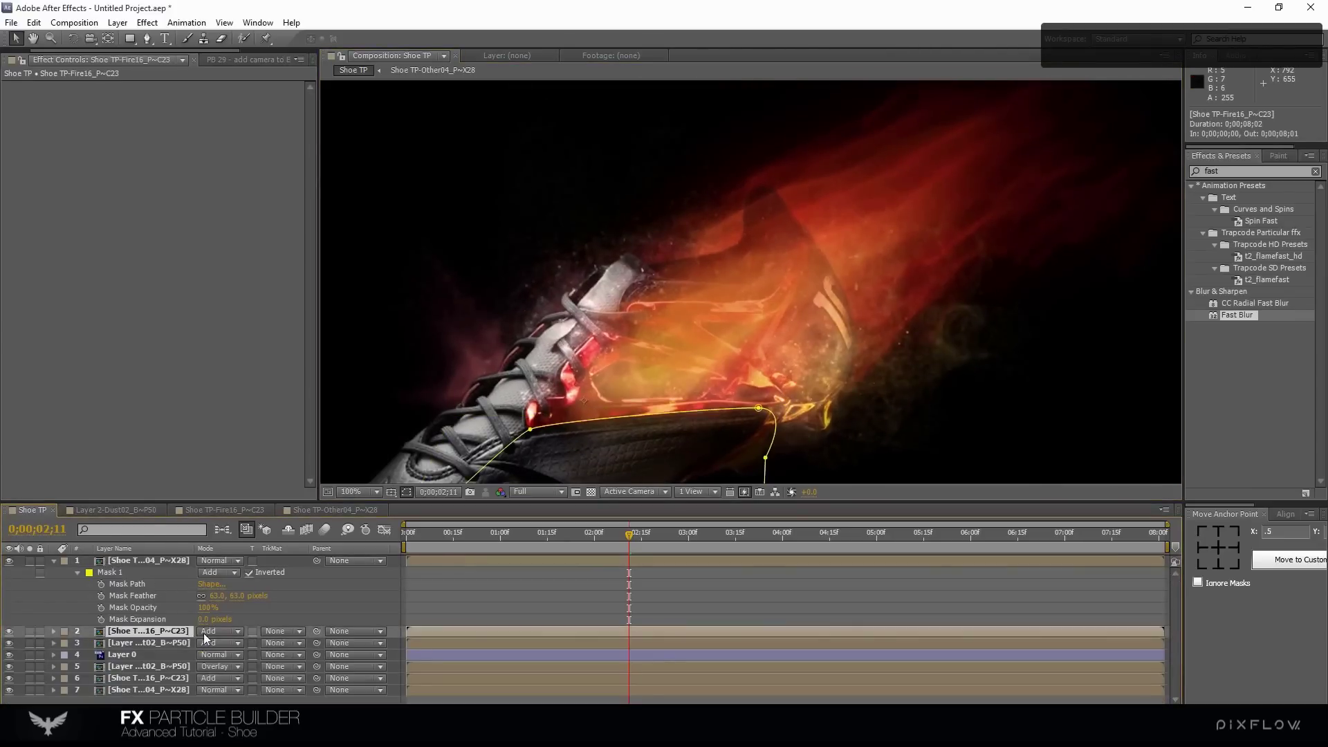
key("t")
left_click_drag(205, 643, 193, 643)
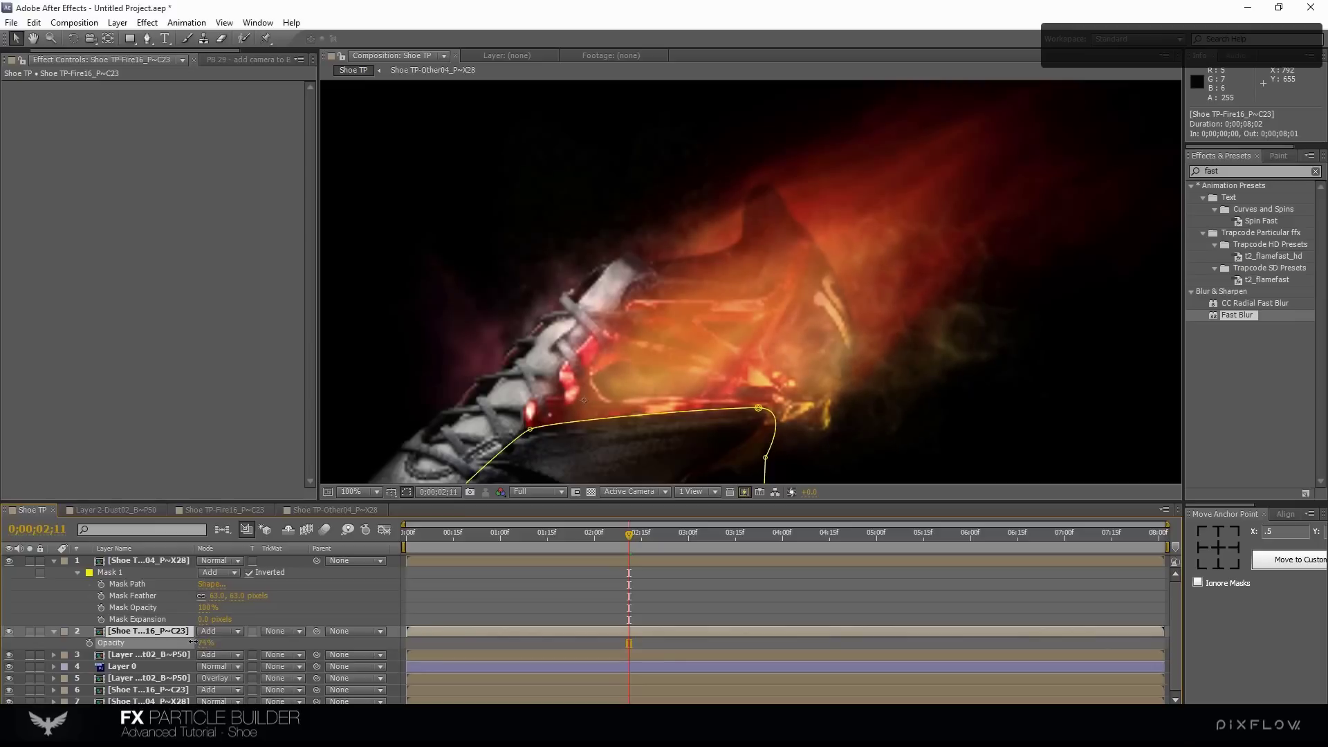
Lower the top shoe layer's opacity to about half
left_click(133, 562)
key("t")
left_click_drag(206, 577, 183, 572)
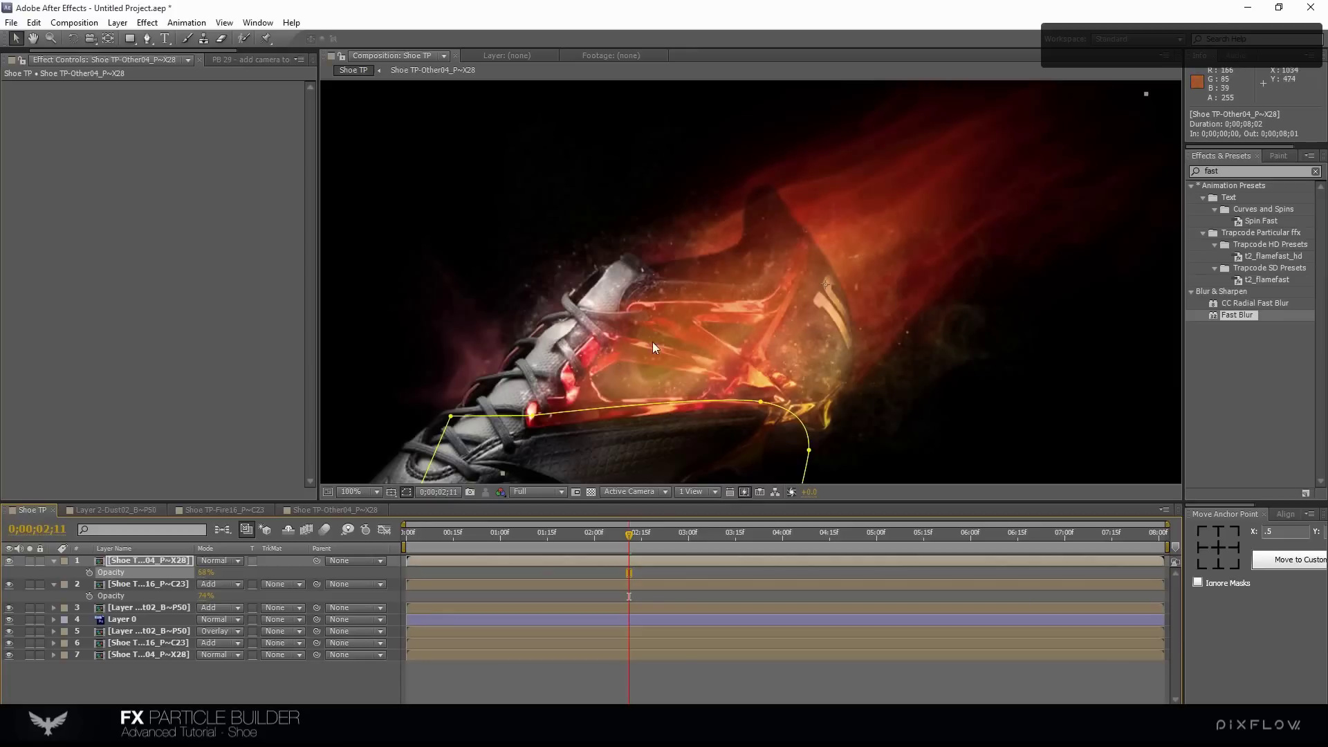
Move the bottom shoe copy up and left and stretch it slightly wider
left_click(136, 655)
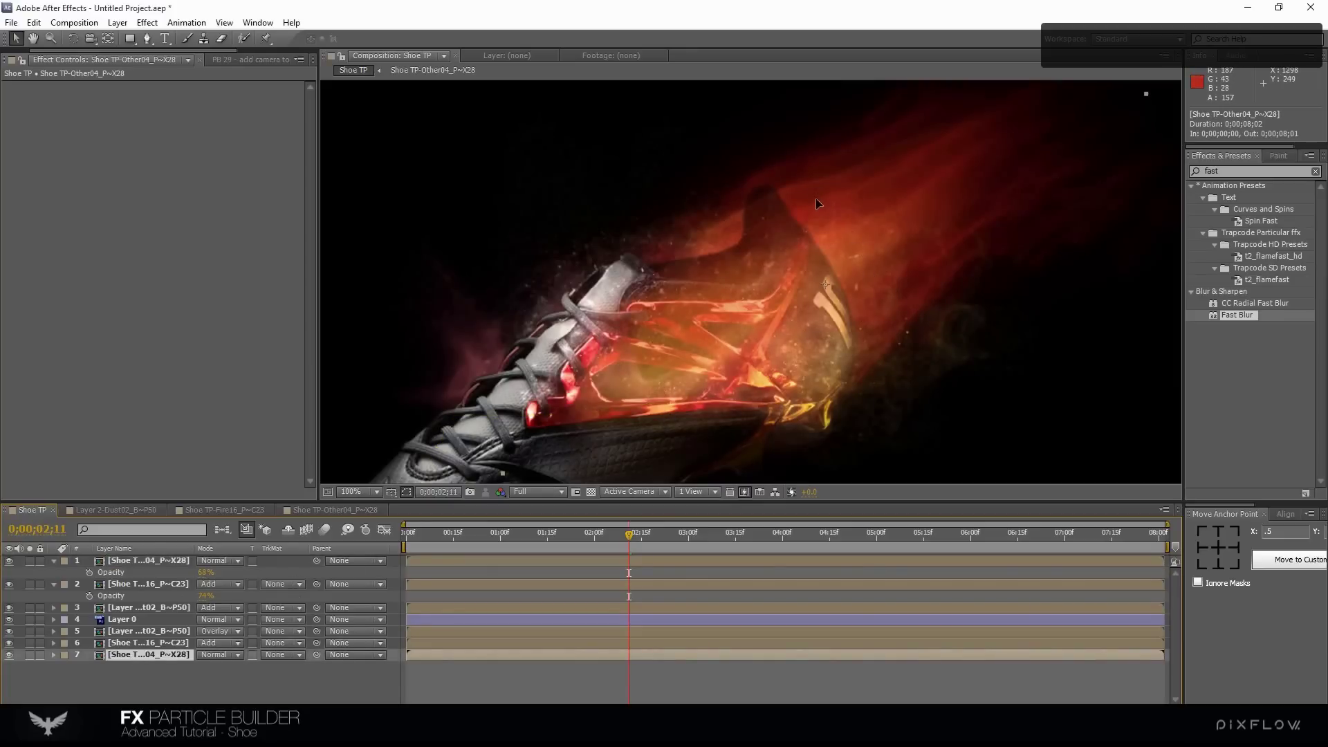
left_click_drag(817, 202, 743, 228)
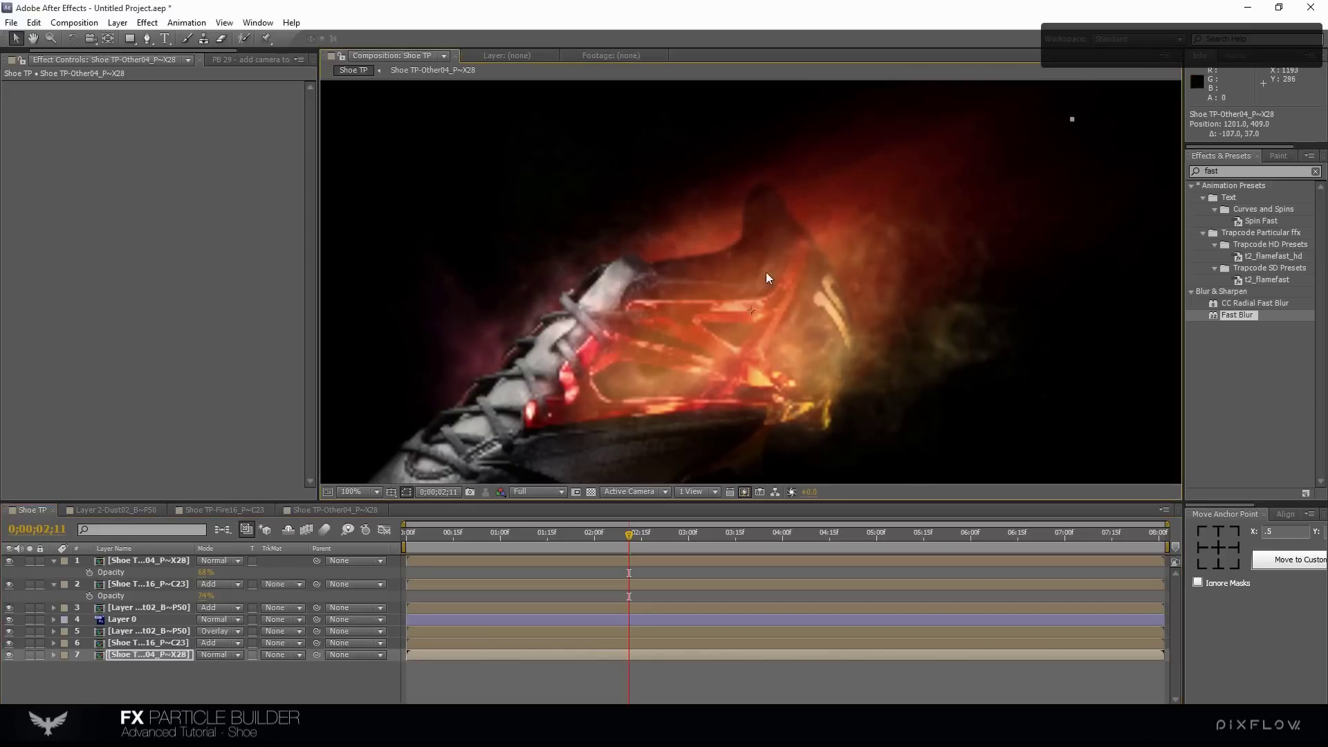
scroll(760, 291, "down", 4)
left_click_drag(628, 92, 640, 122)
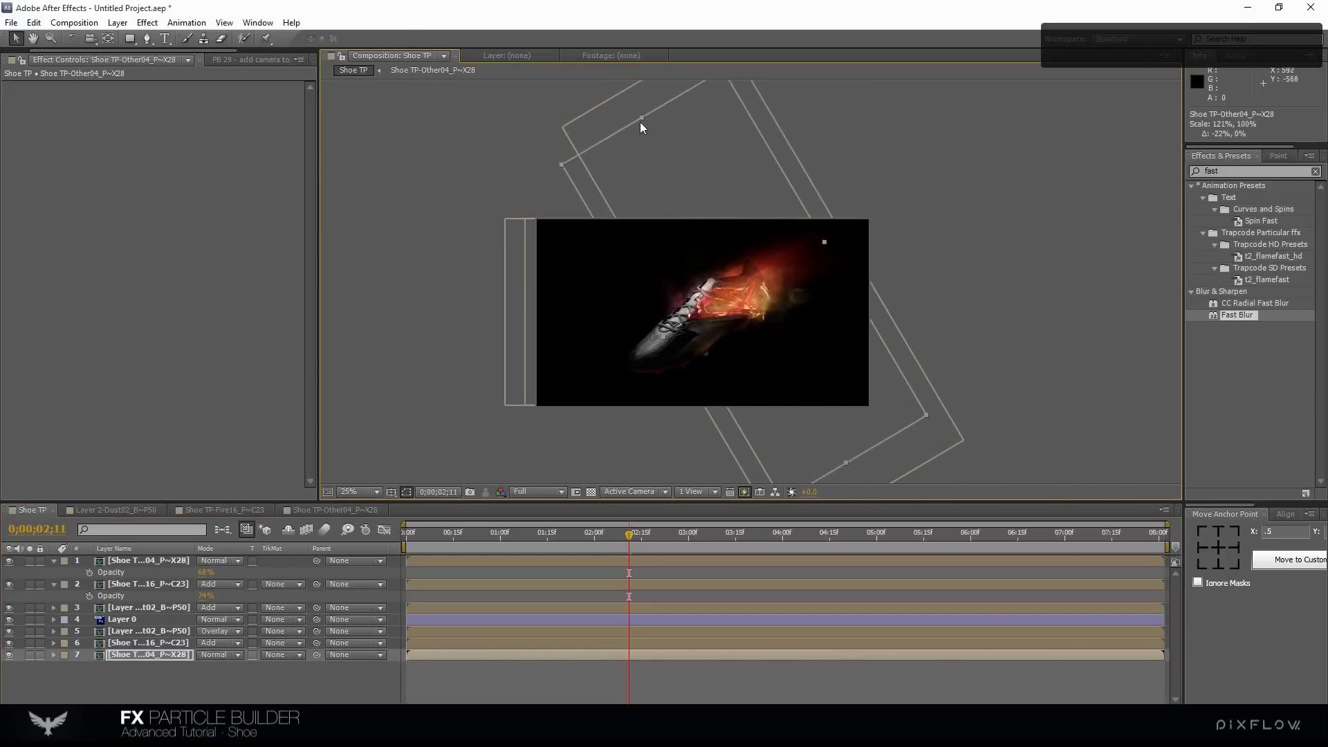
scroll(747, 267, "up", 4)
left_click_drag(775, 223, 755, 203)
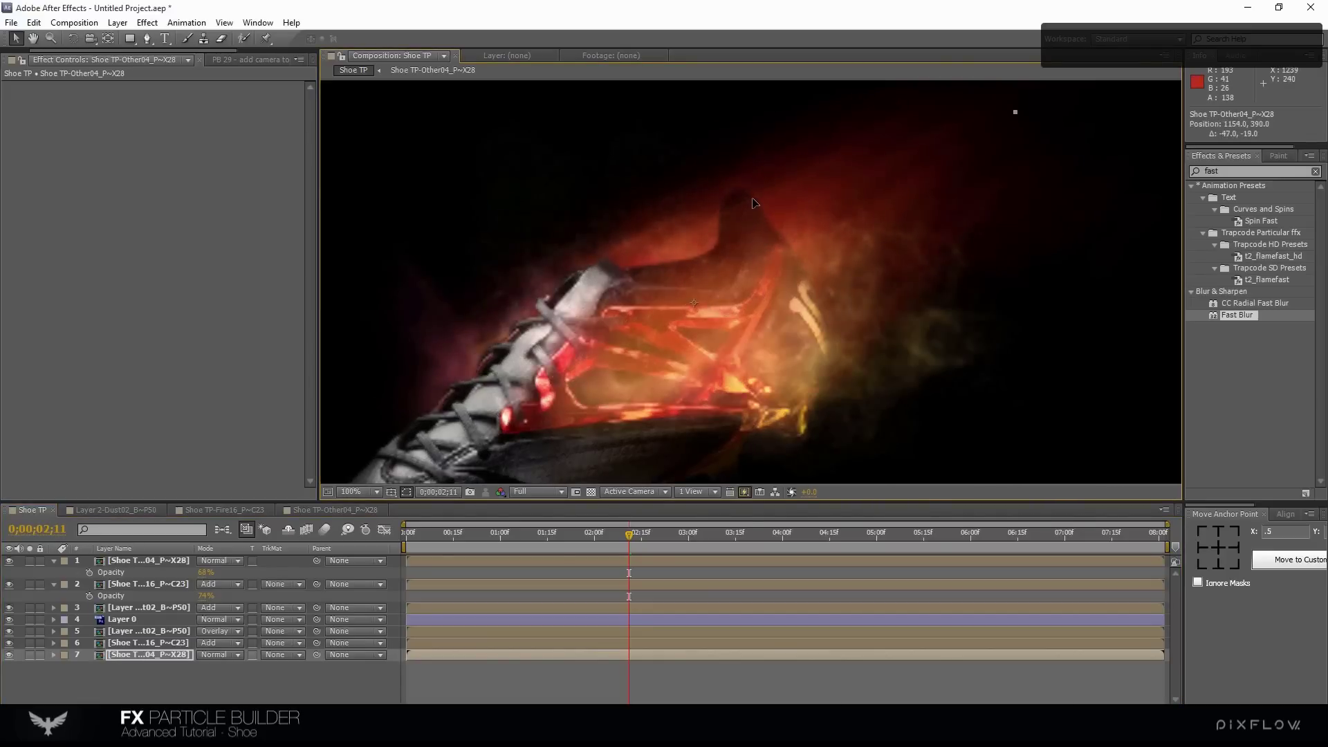
Duplicate the shoe copy, shift the new copy down-right and scale it down slightly
key("ctrl+d")
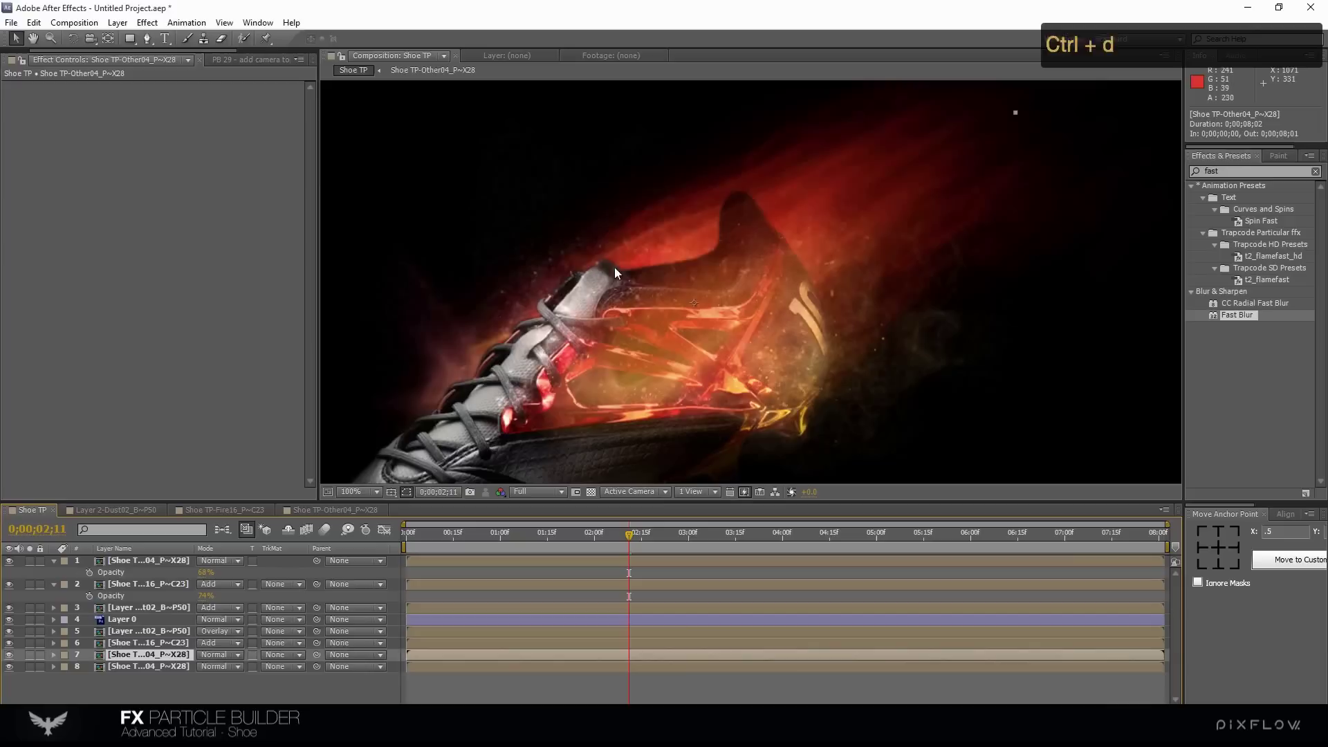
left_click_drag(652, 246, 695, 330)
scroll(985, 281, "down", 4)
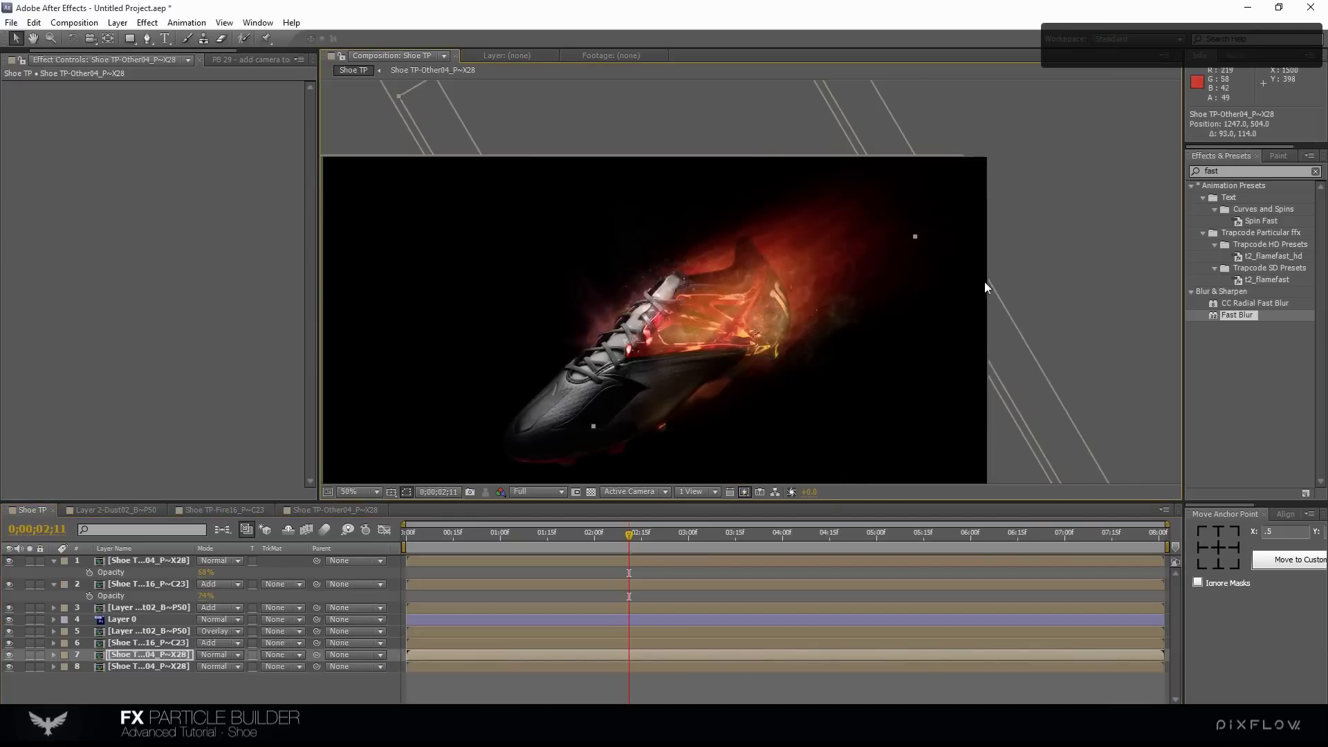
left_click_drag(941, 421, 895, 399)
left_click_drag(803, 386, 801, 383)
scroll(800, 384, "up", 4)
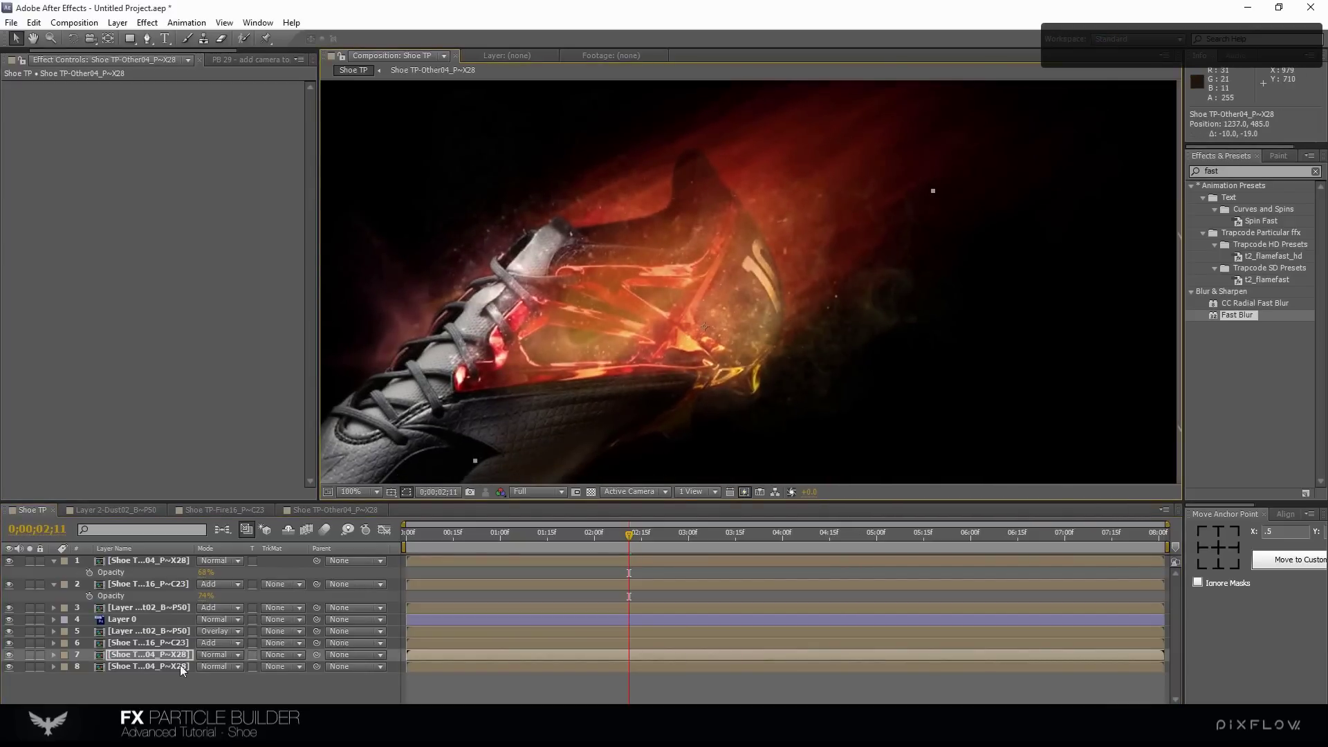
Solo two layers to check the look, then set the top shoe layer's opacity to 96%
key("g")
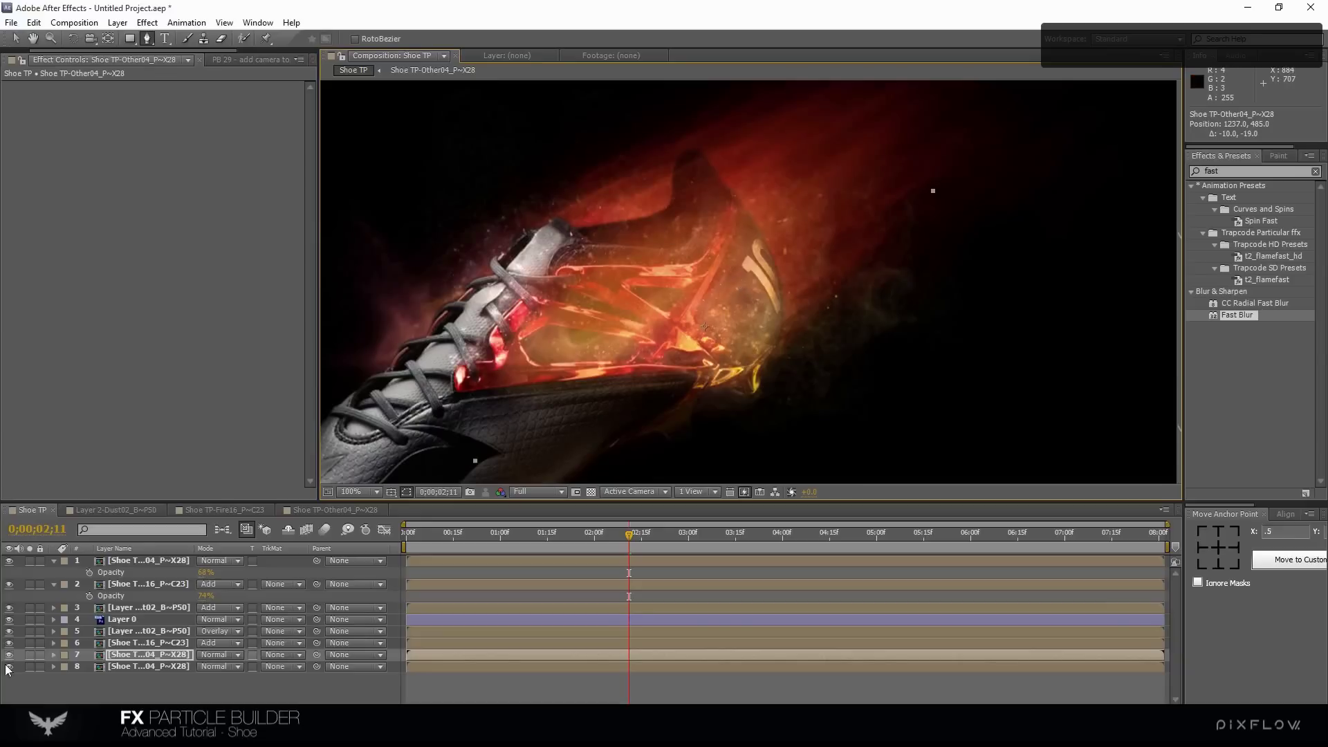
left_click(29, 654)
left_click(29, 618)
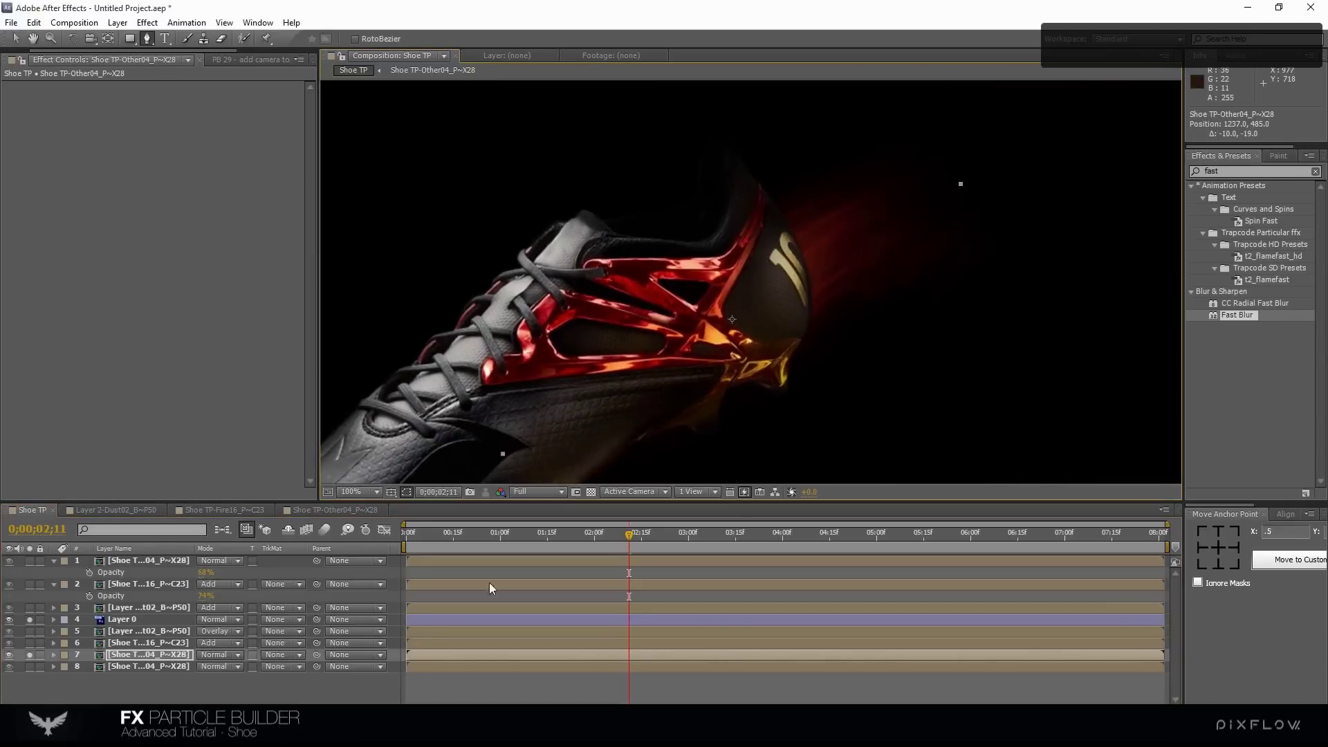
key("v")
scroll(803, 346, "down", 1)
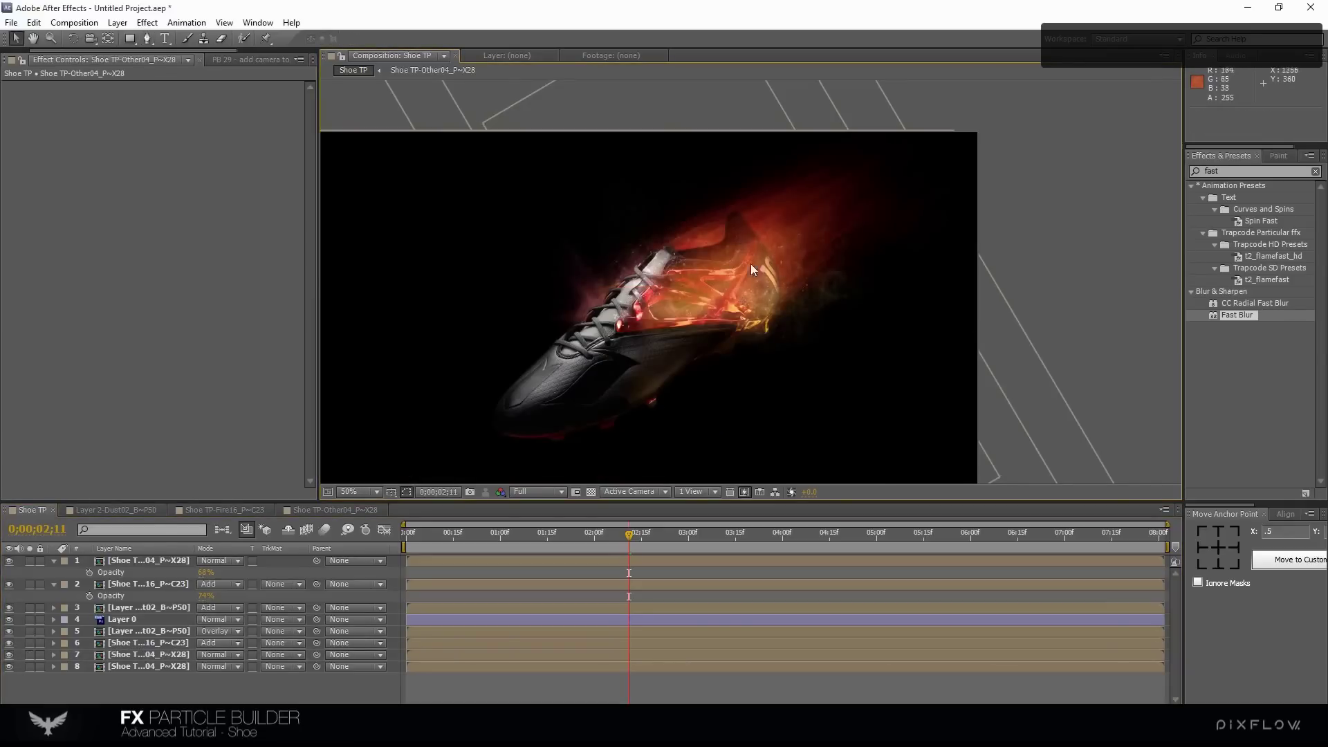
left_click_drag(202, 572, 219, 570)
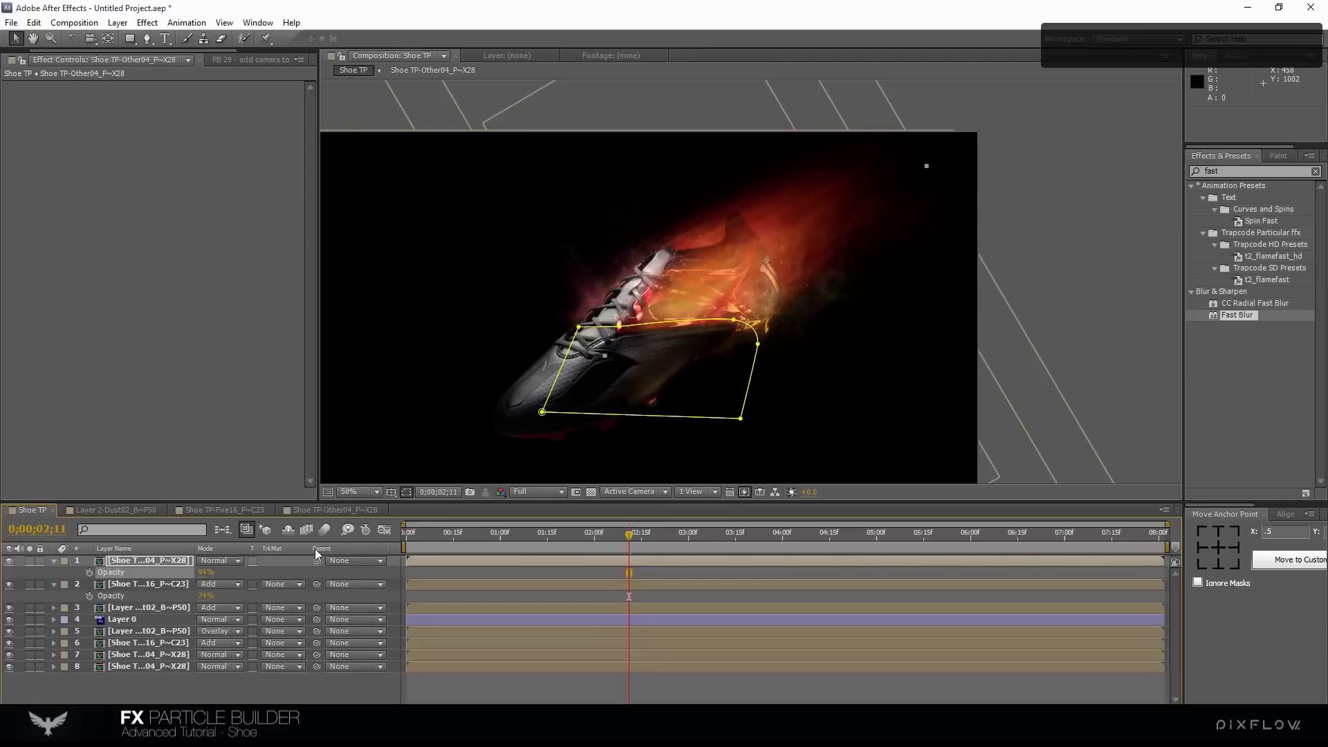
scroll(607, 335, "down", 1)
scroll(689, 412, "up", 1)
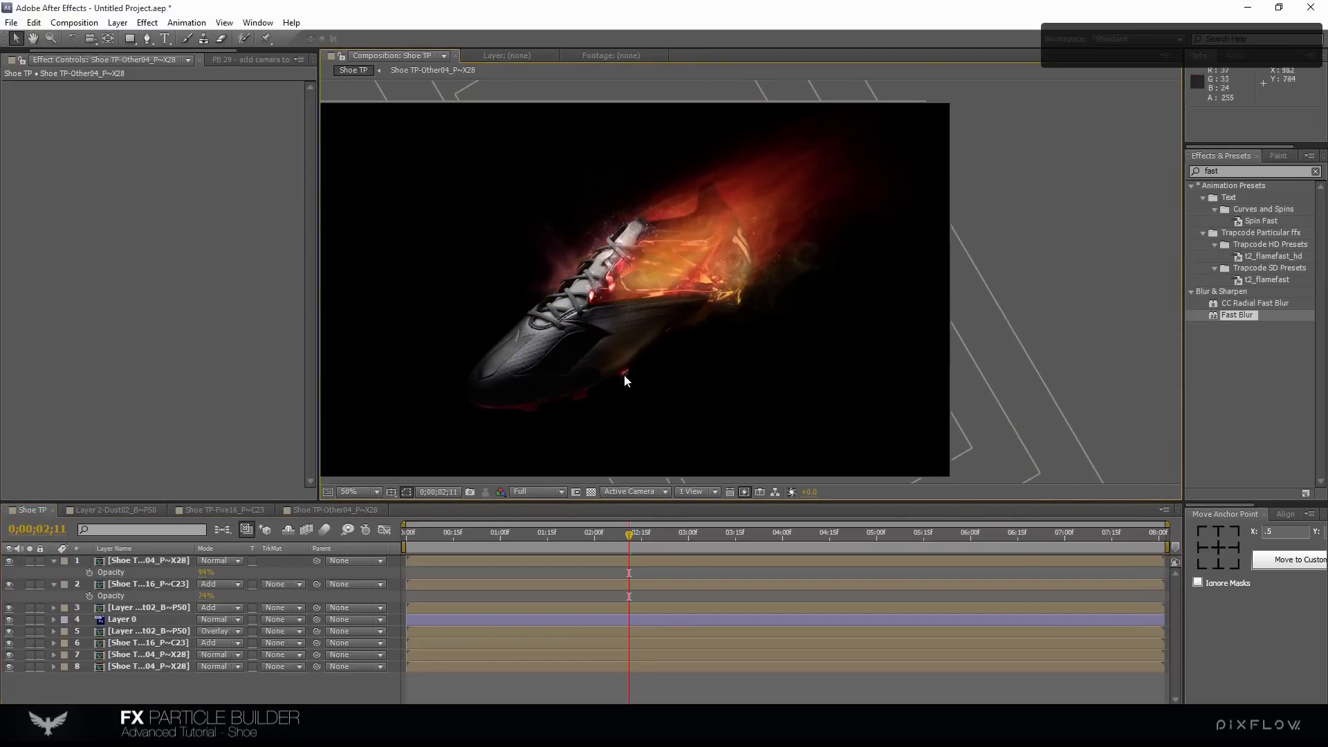
left_click(231, 60)
Apply a fire-ring preset from the Fire presets and open its Shoe TP-Fire05_P~D51 precomp
left_click(47, 132)
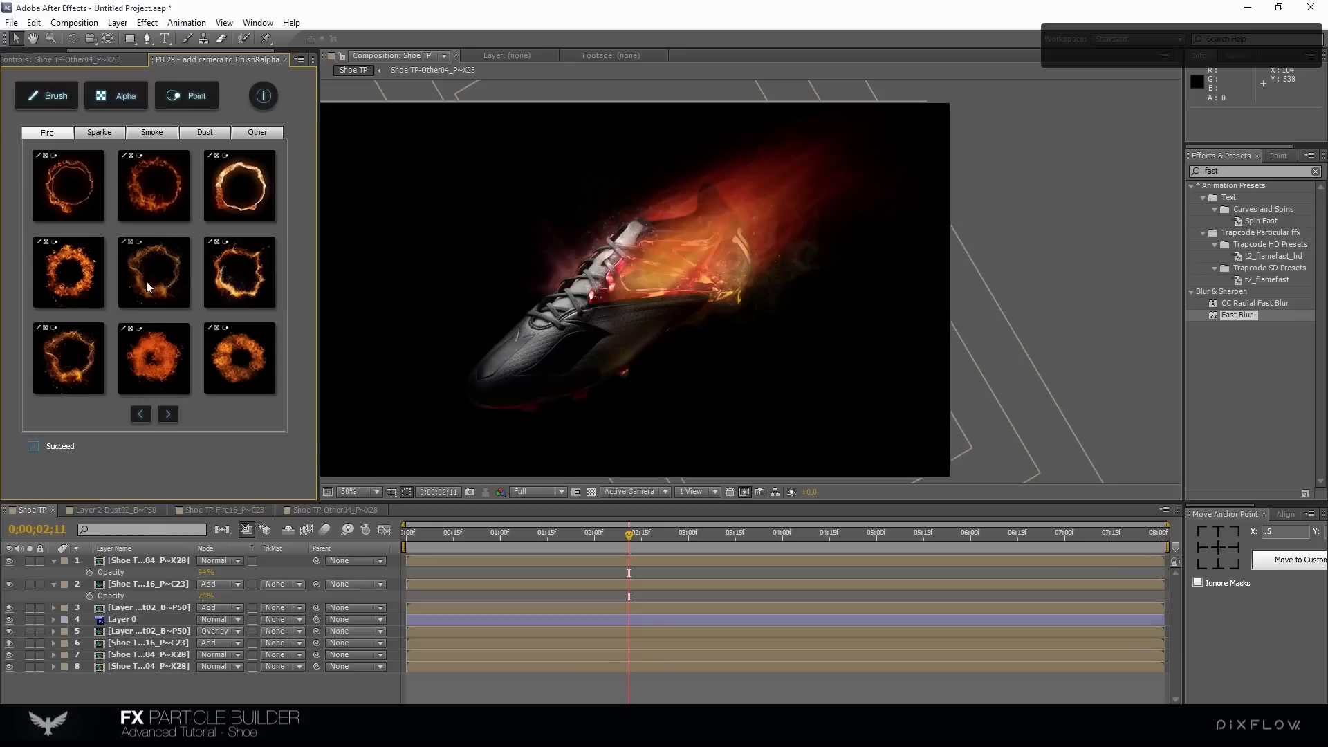
left_click(147, 286)
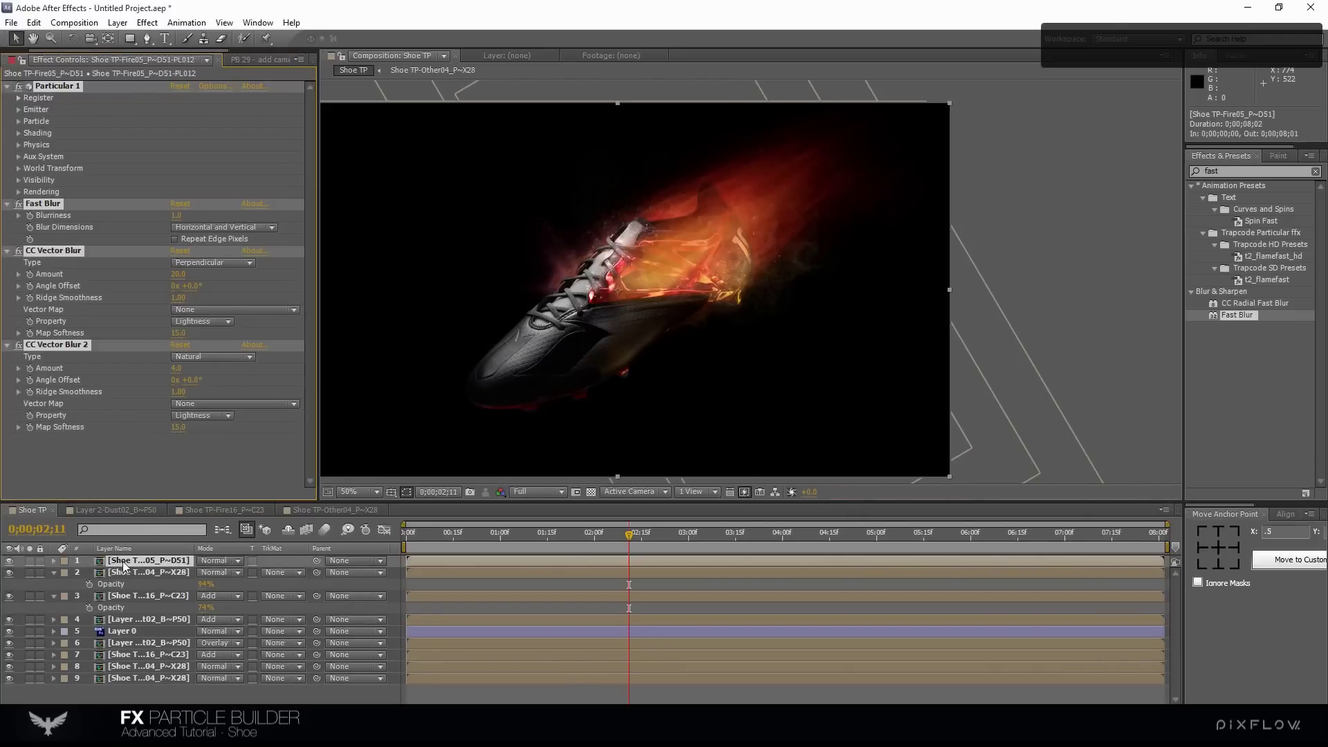
double_click(124, 562)
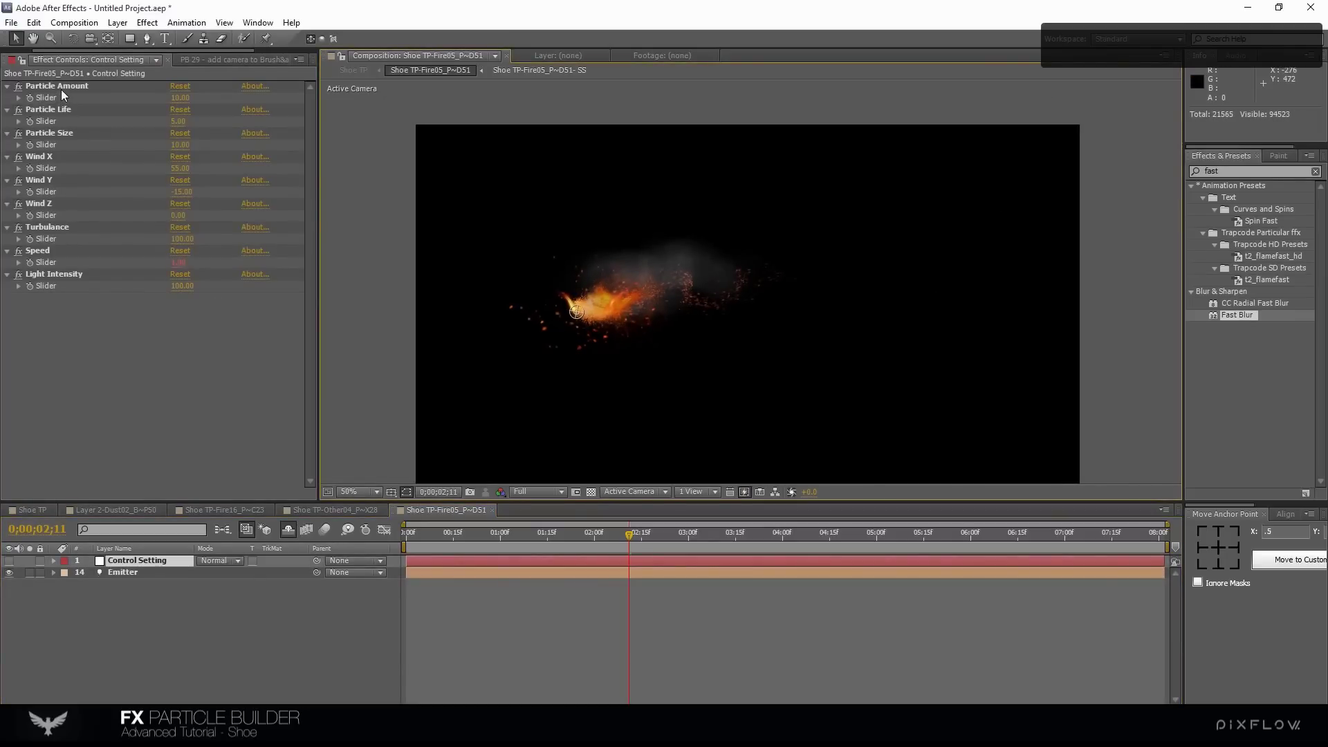
Set Particle Amount 1, Particle Life 3, Wind X 350, and reset Wind Y to 0
left_click(181, 97)
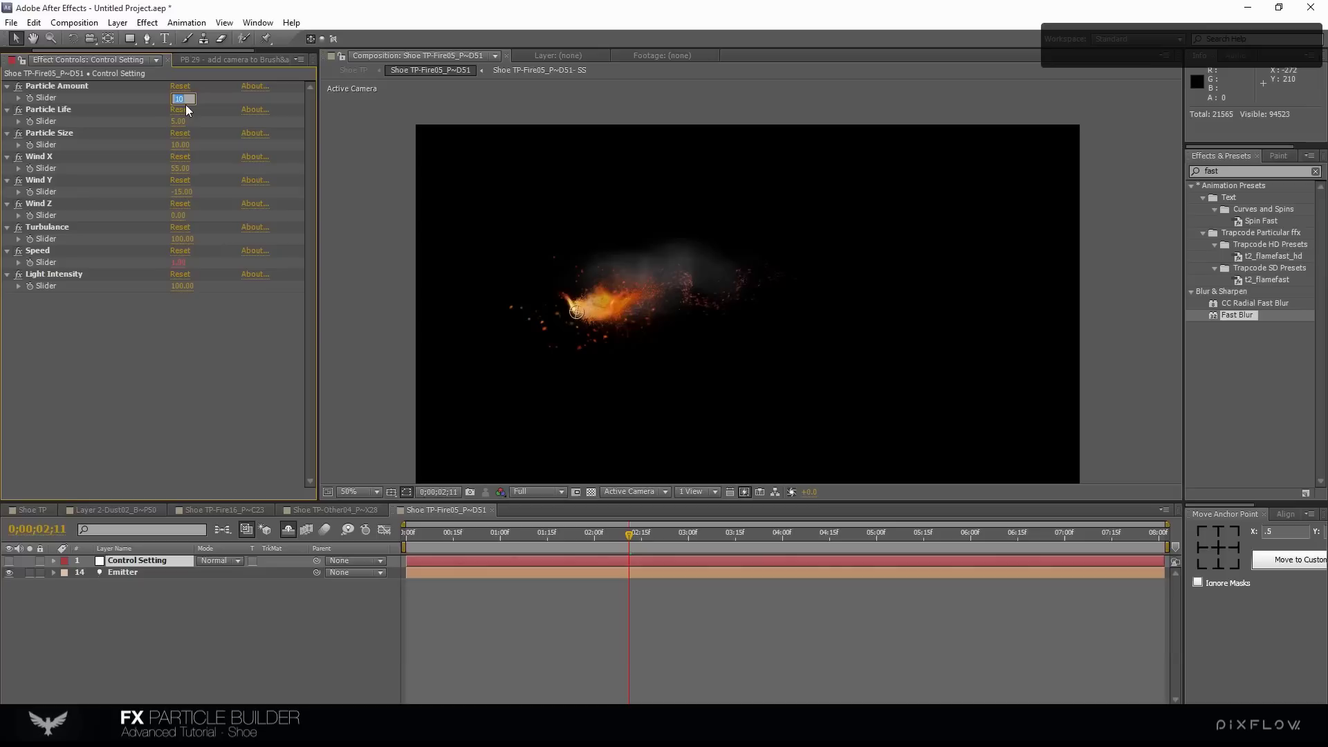
type("1")
key("Return")
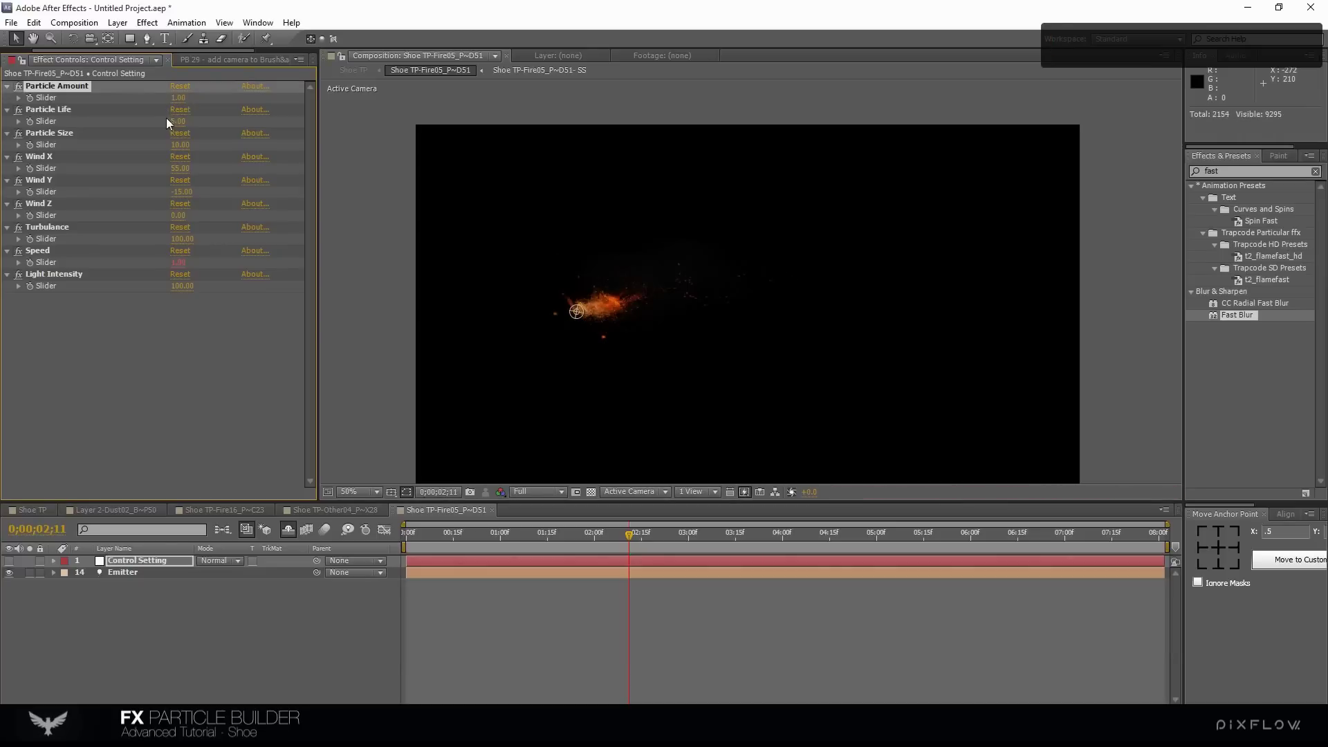
left_click(179, 121)
type("3")
key("Return")
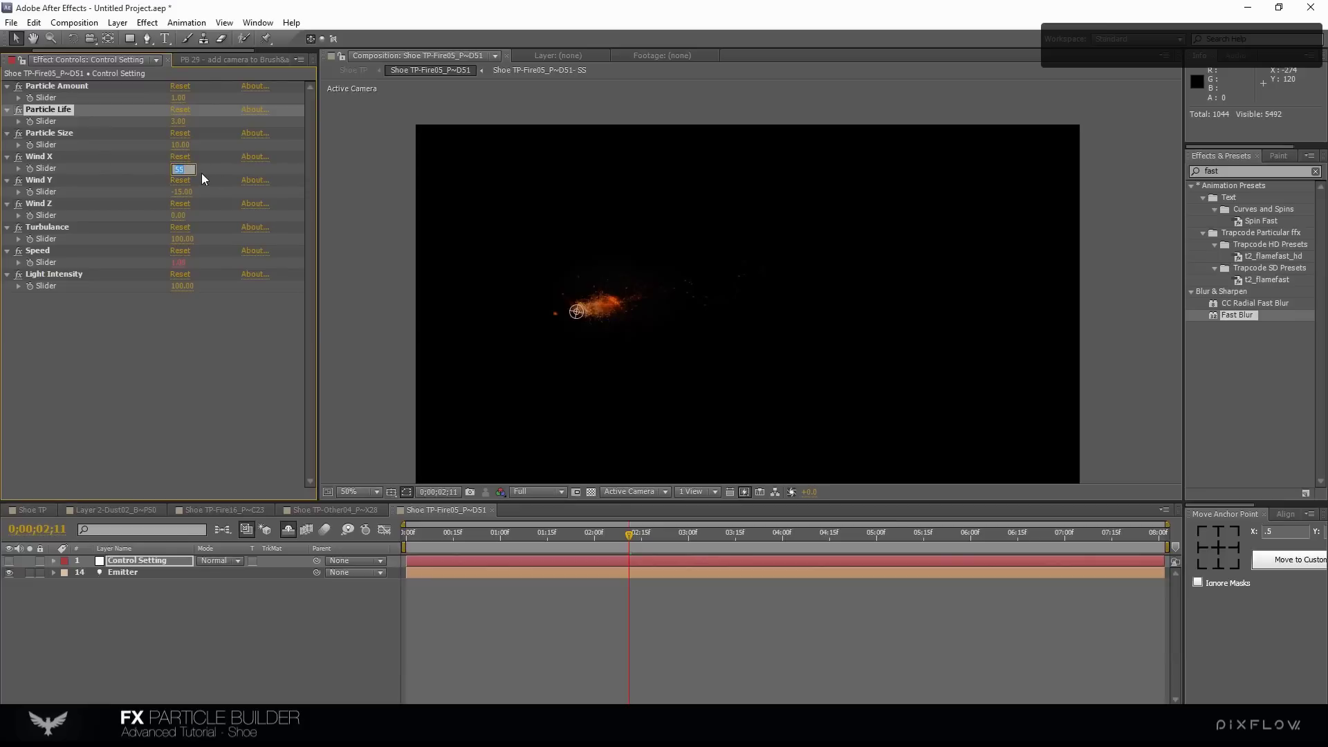
type("350")
key("Return")
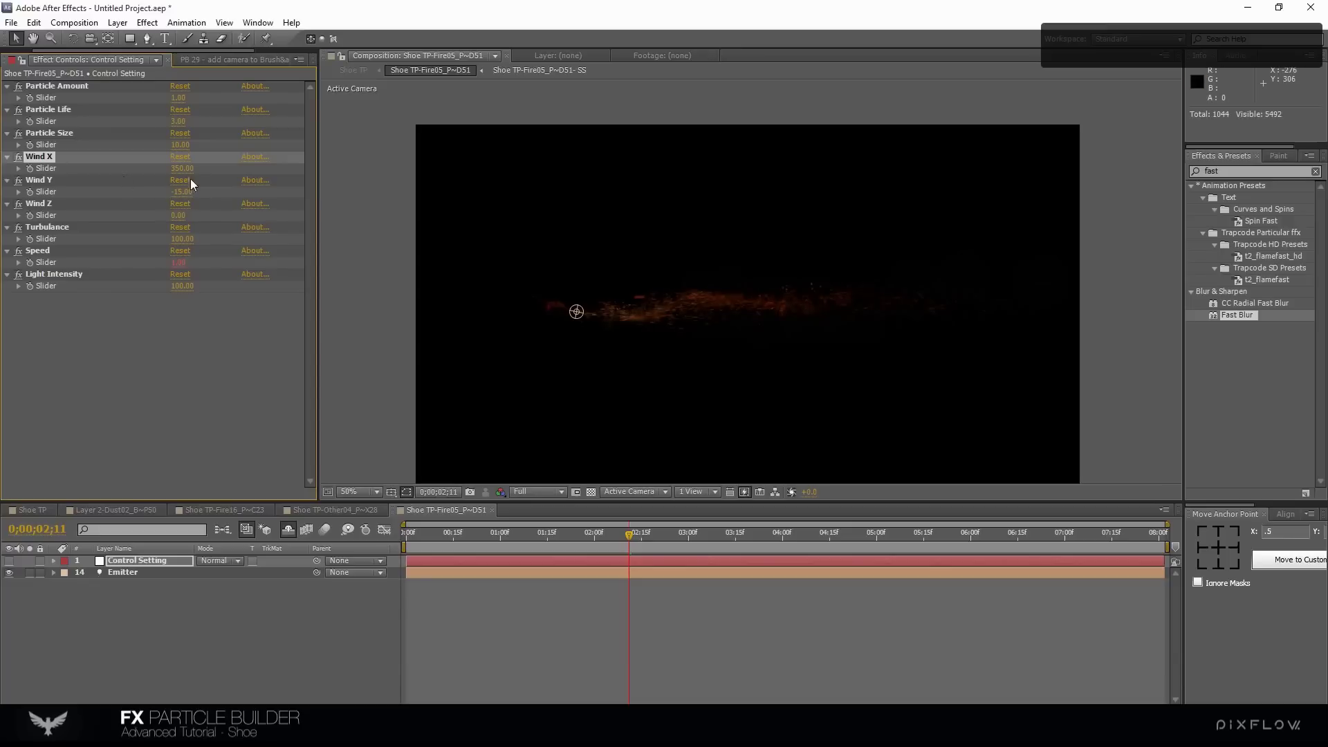
left_click(185, 180)
Set Turbulance to 5 and Light Intensity to 80
left_click(182, 238)
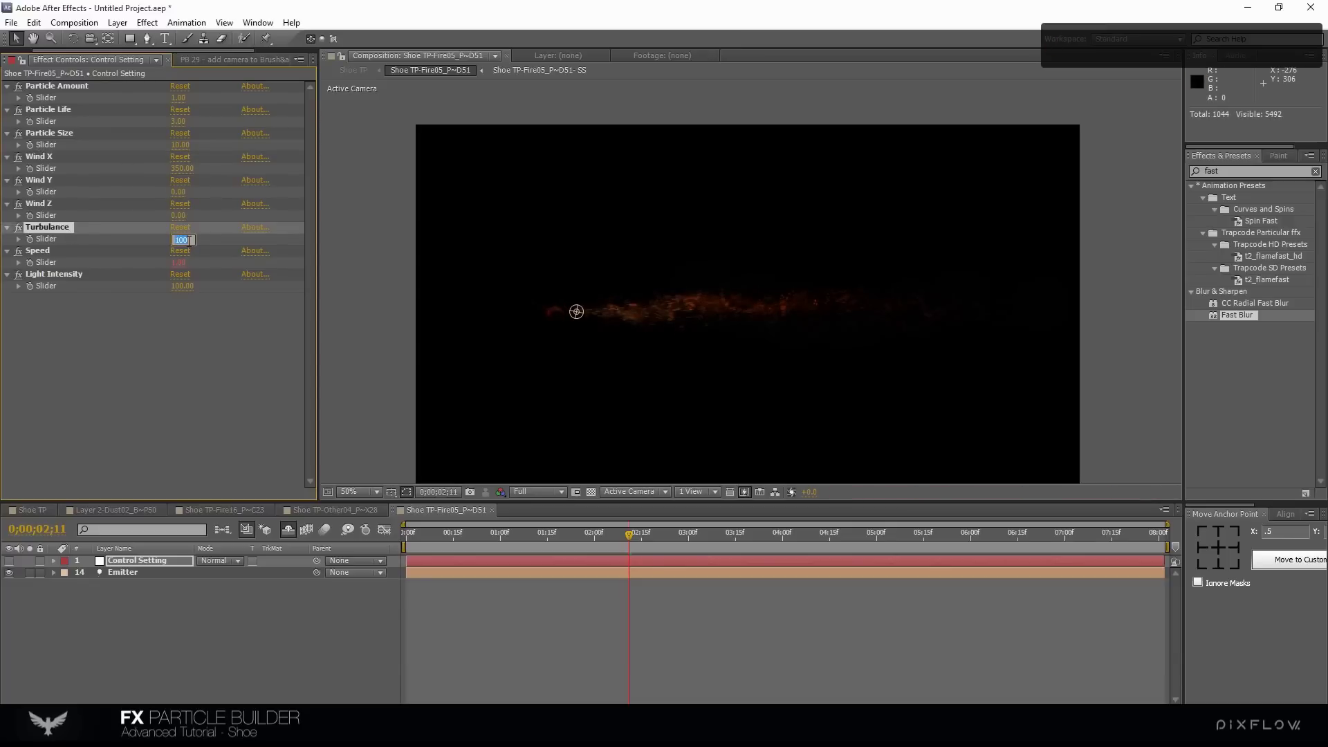
type("5")
key("Return")
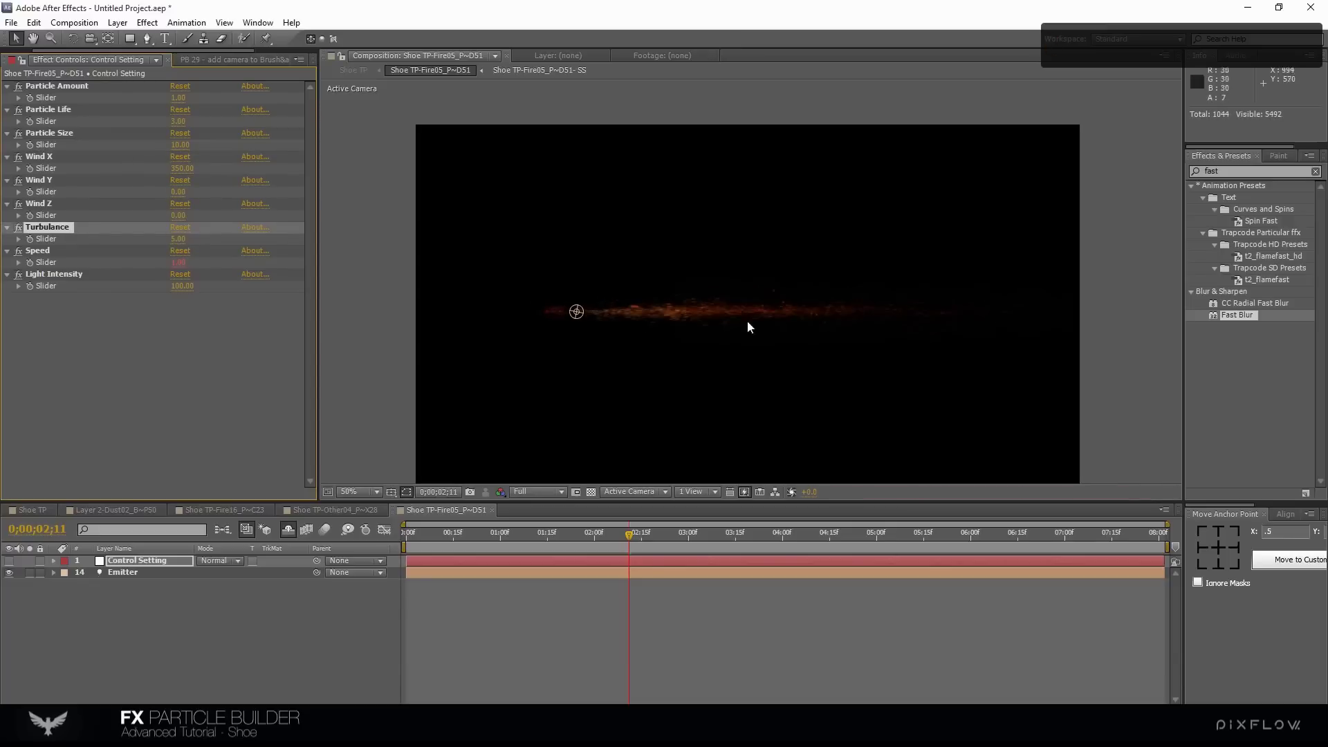
left_click(147, 286)
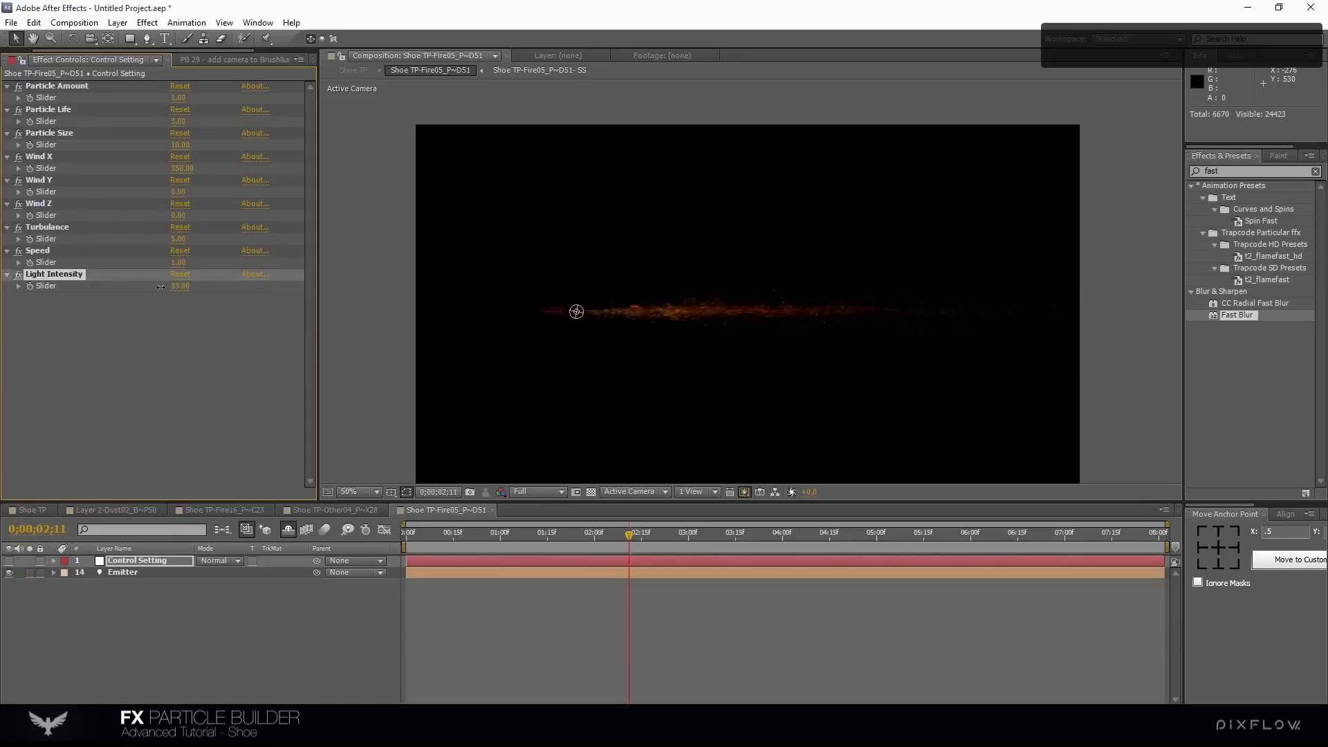
left_click(182, 287)
type("54")
key("Return")
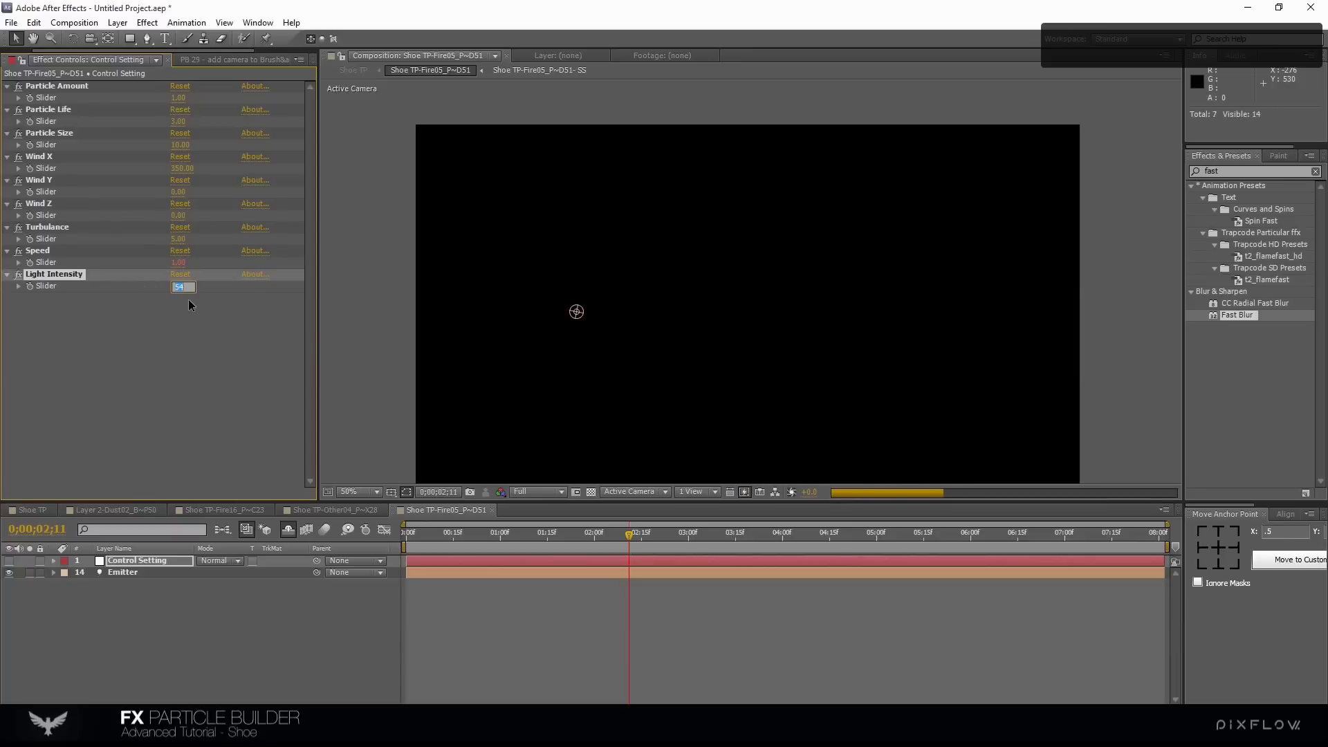
type("80")
key("Return")
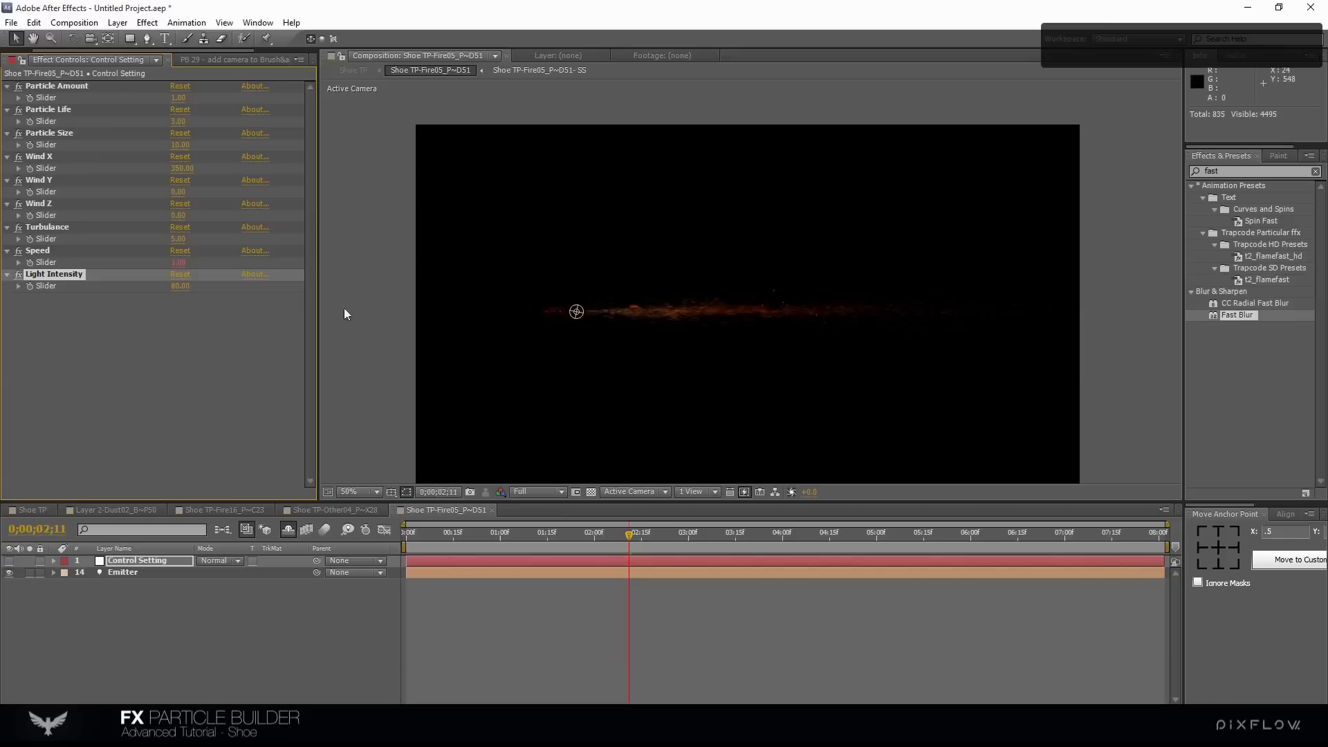
left_click(179, 287)
left_click(599, 388)
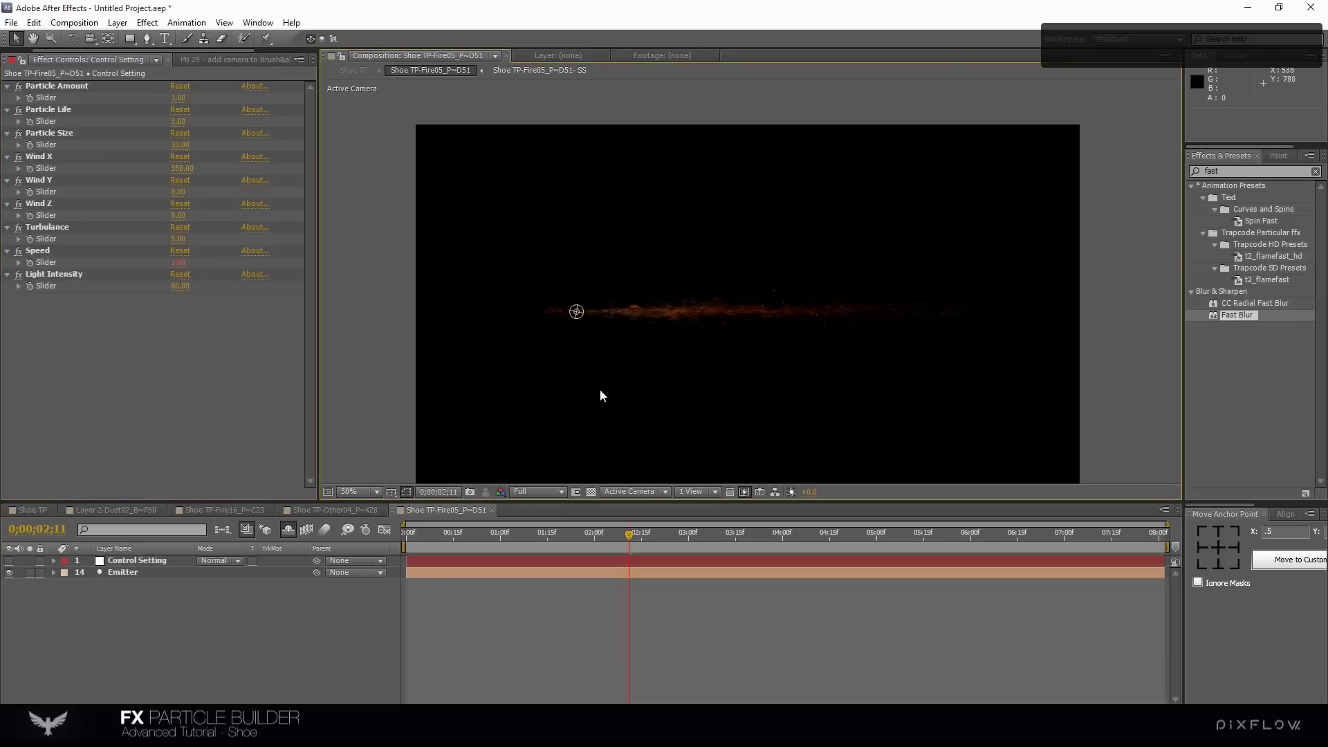
Send the Fire05 streak to the bottom, scale it to 50%, and angle it beneath the shoe
left_click(38, 512)
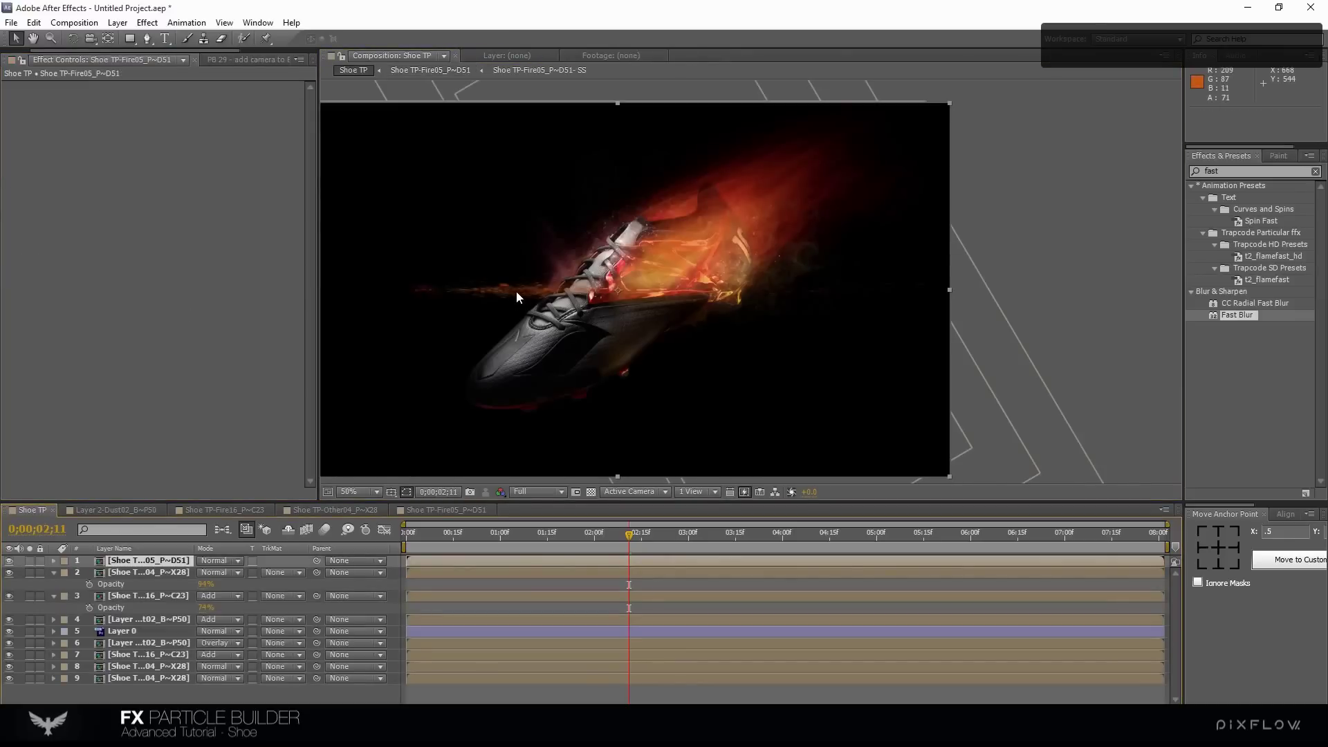
left_click_drag(516, 298, 616, 414)
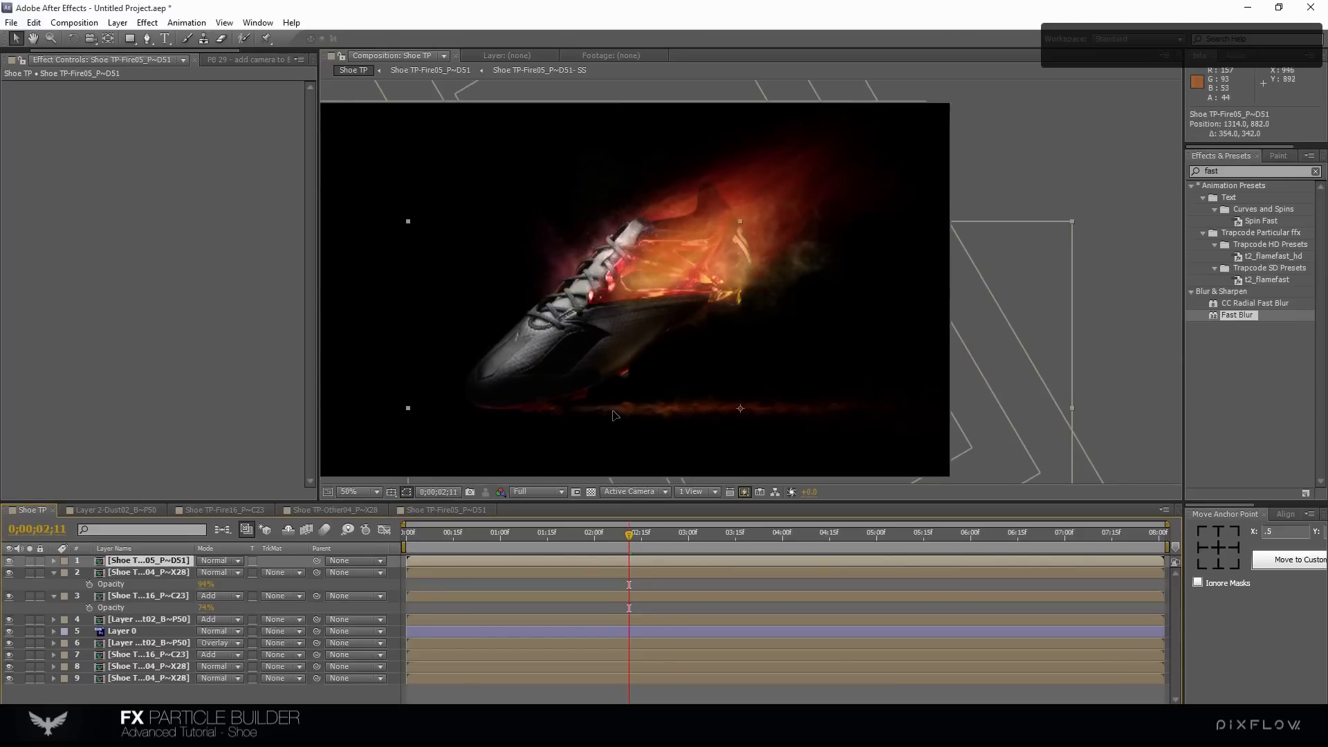
key("ctrl+alt+shift+Down")
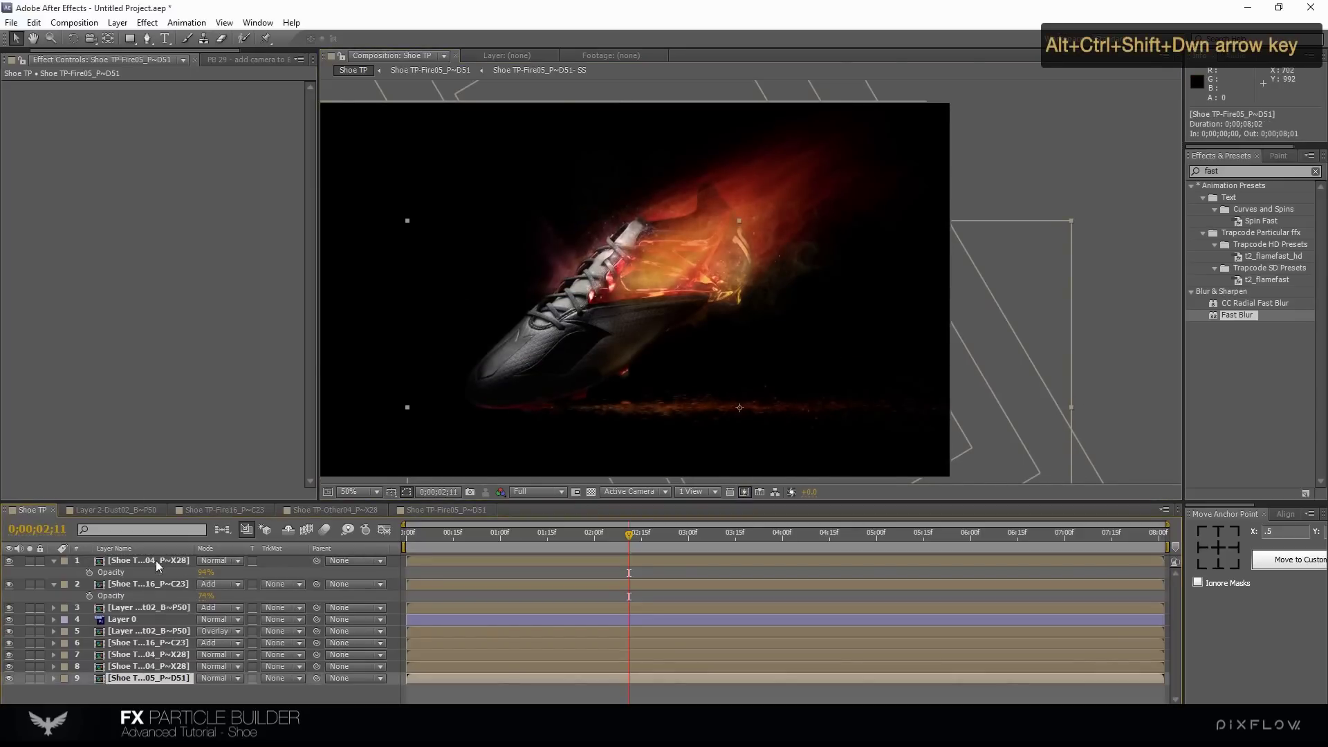
left_click_drag(689, 422, 664, 428)
left_click_drag(1053, 225, 868, 401)
key("v")
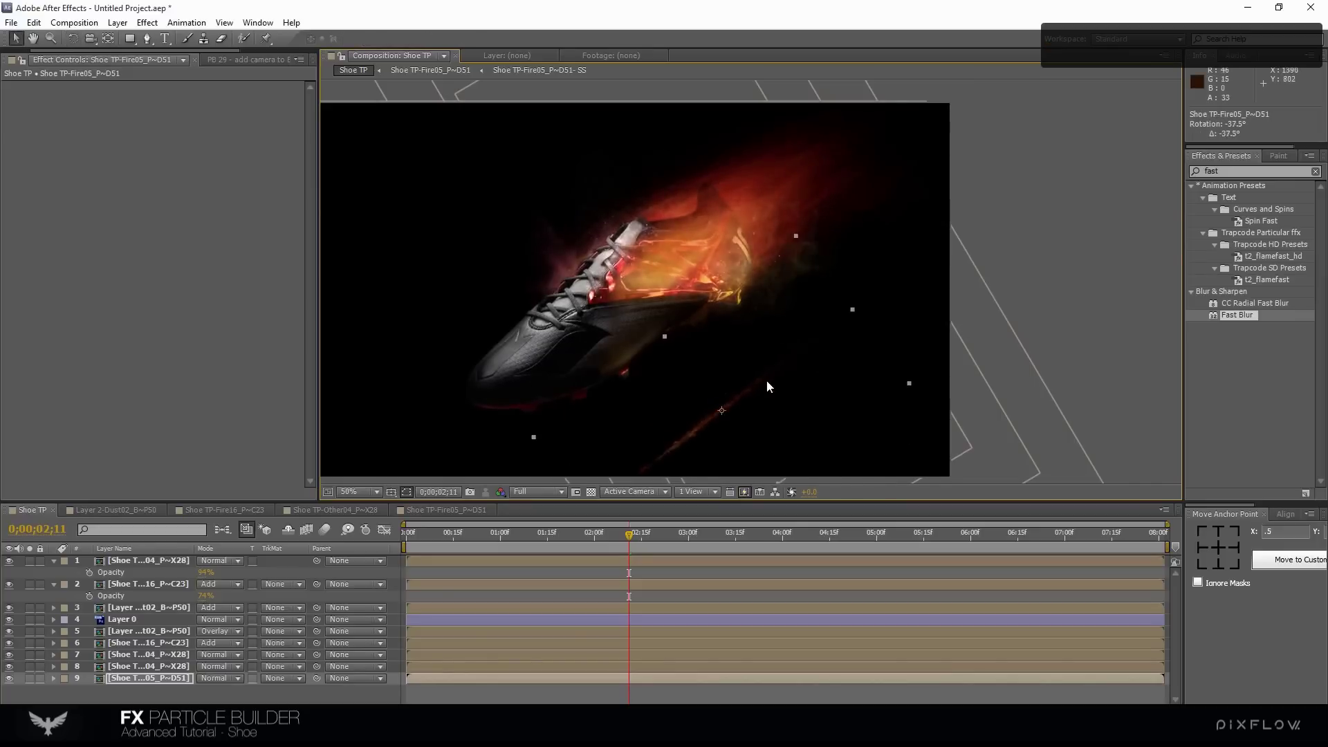
left_click_drag(766, 379, 709, 305)
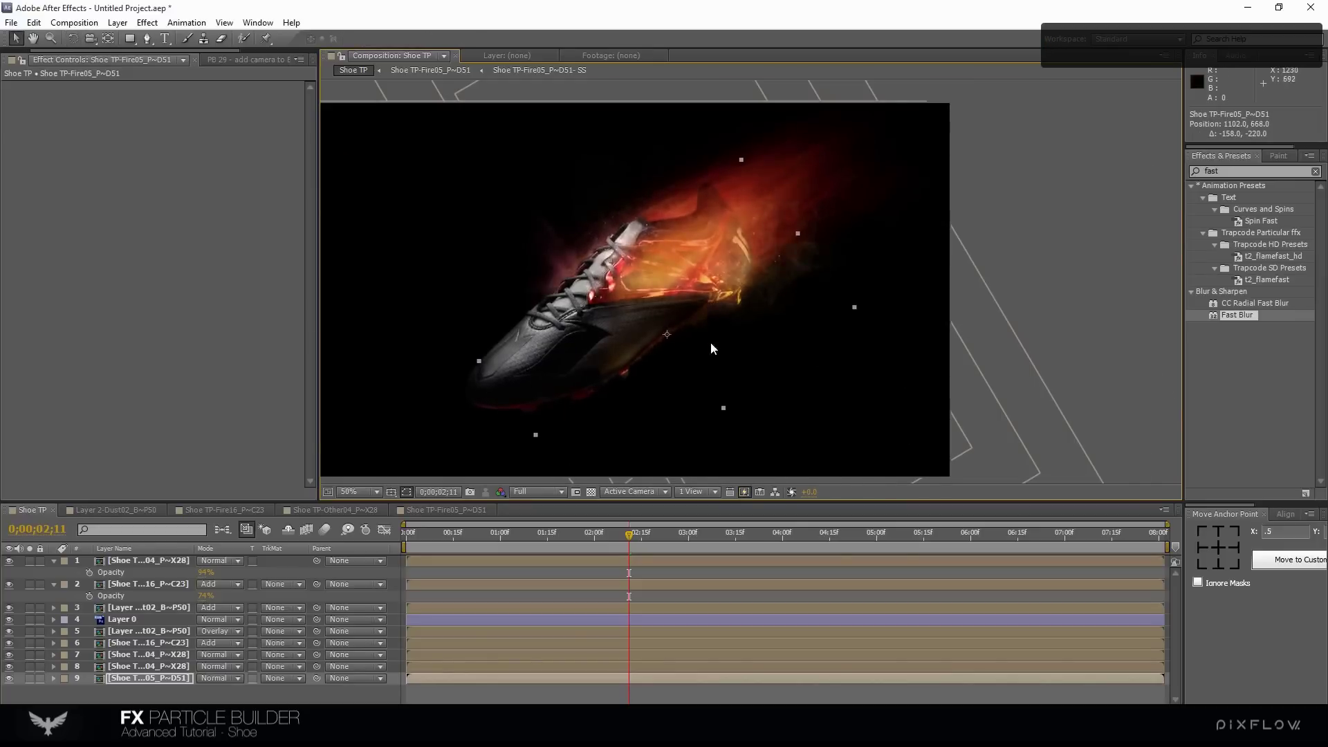
scroll(711, 342, "up", 2)
Duplicate the fire streak three times, placing the copies along the shoe's edge
key("ctrl+d")
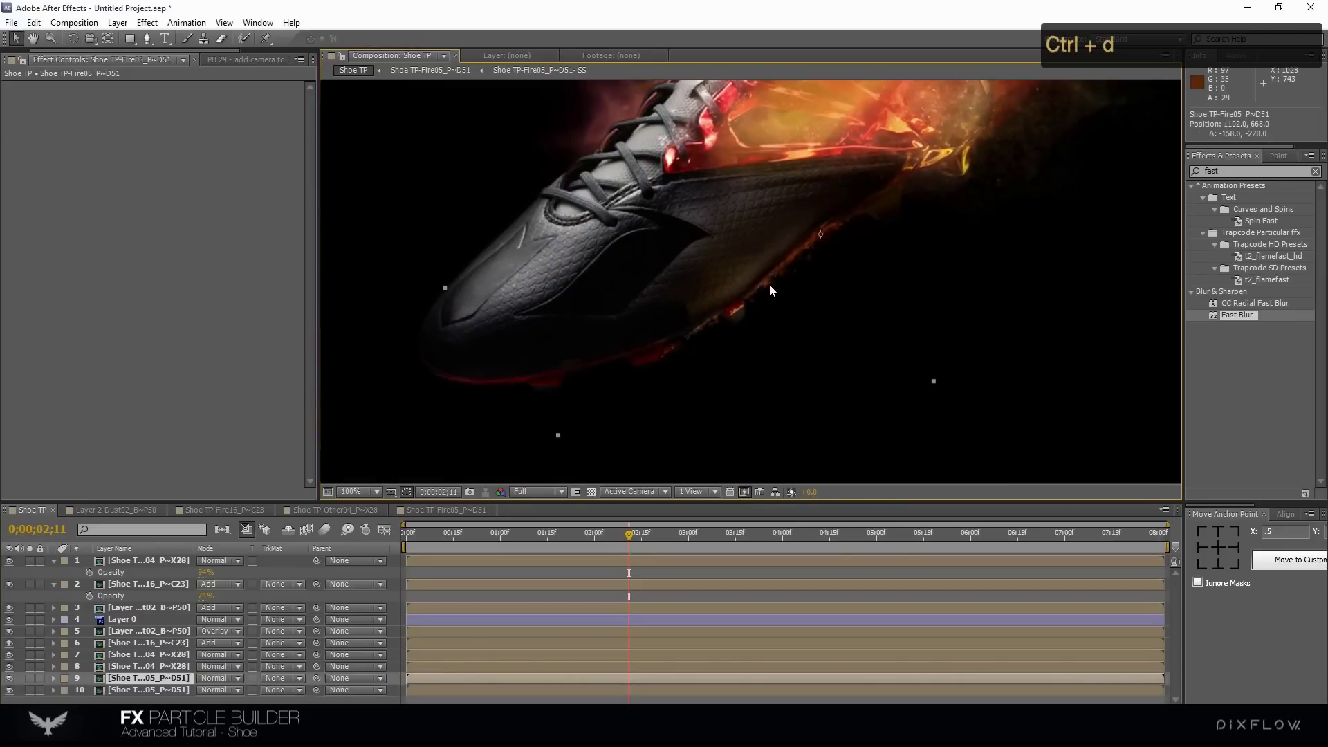
left_click_drag(748, 289, 677, 311)
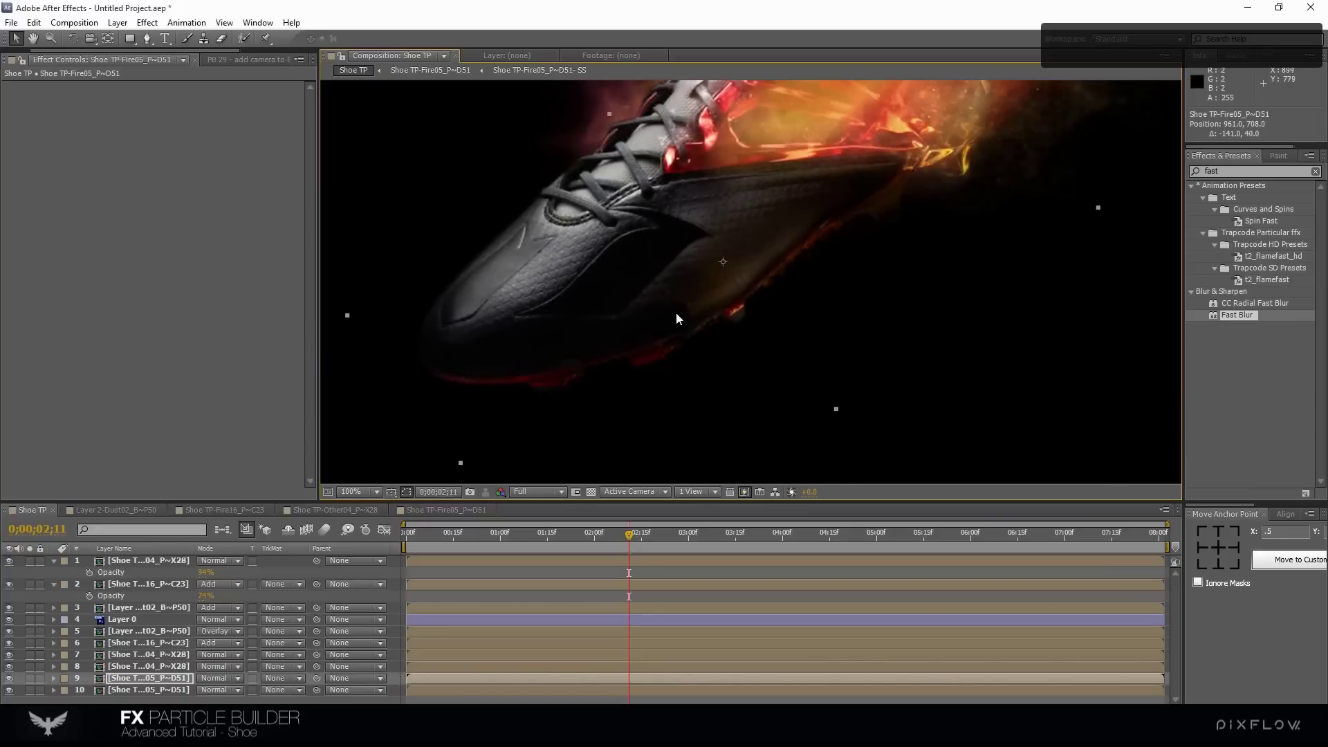
key("ctrl+d")
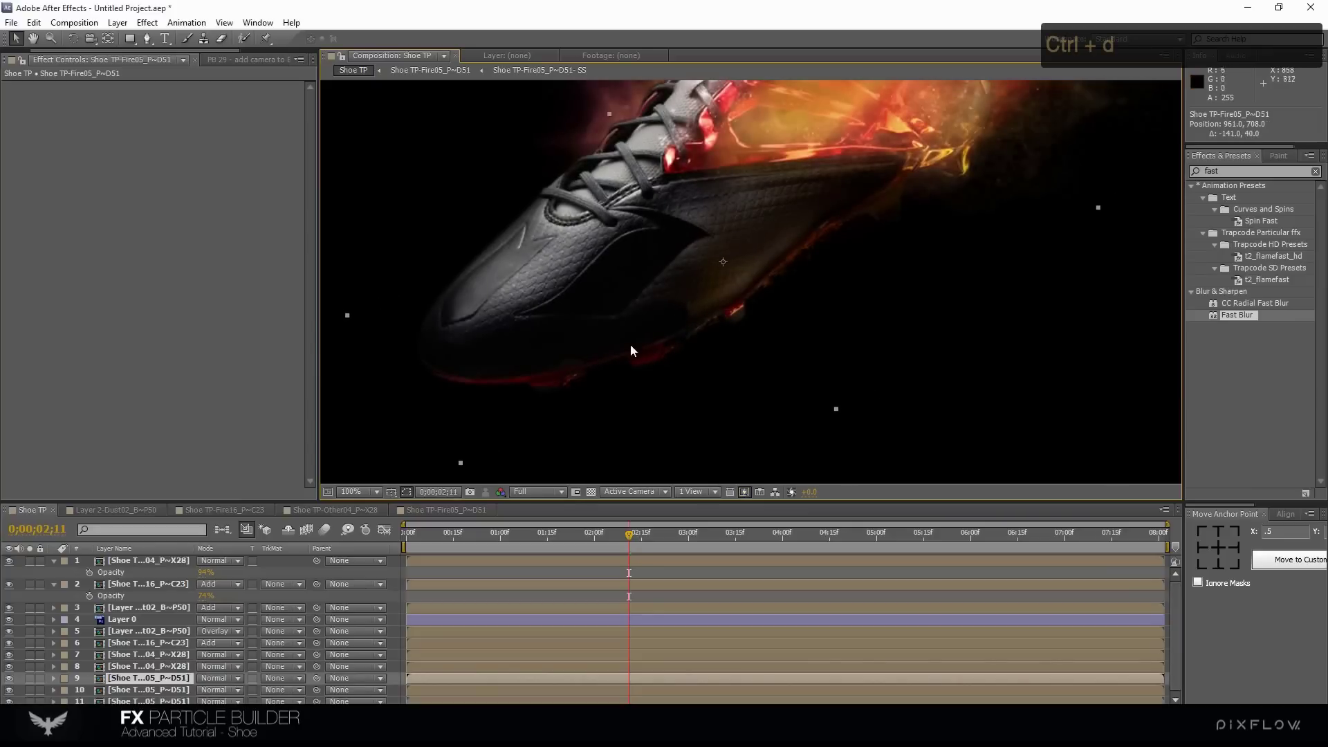
left_click_drag(580, 378, 760, 313)
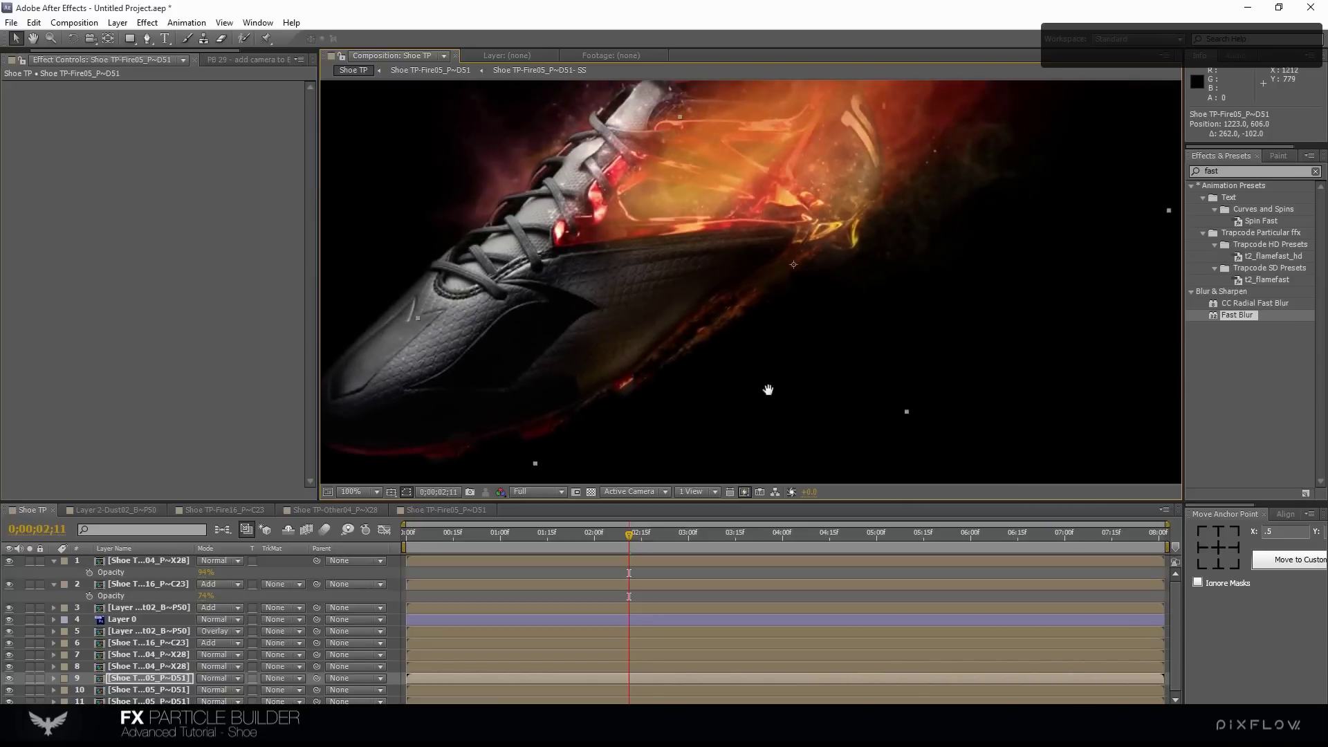
scroll(752, 372, "down", 2)
scroll(746, 366, "up", 2)
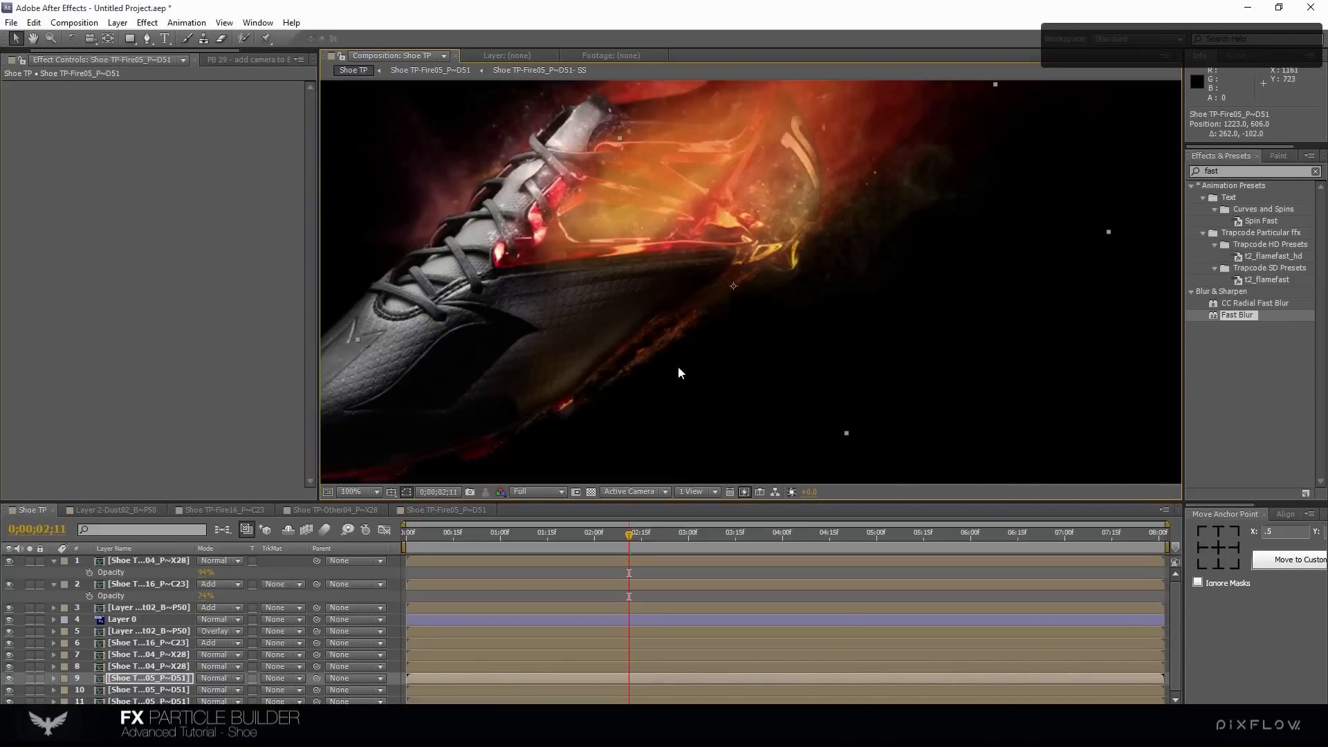
key("ctrl+d")
left_click_drag(647, 361, 836, 307)
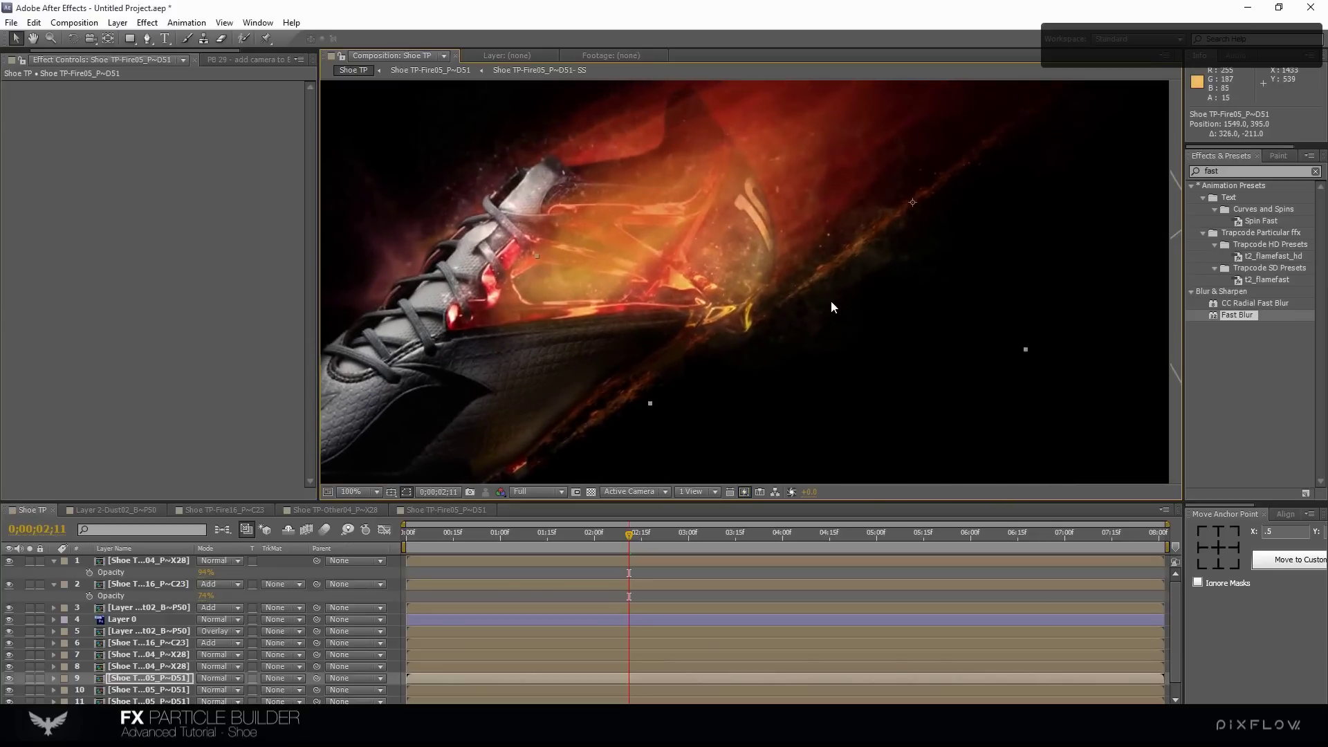
Add Curves to a Fire05 streak and raise its Red and Green curves for a yellow-orange glow
type("curve")
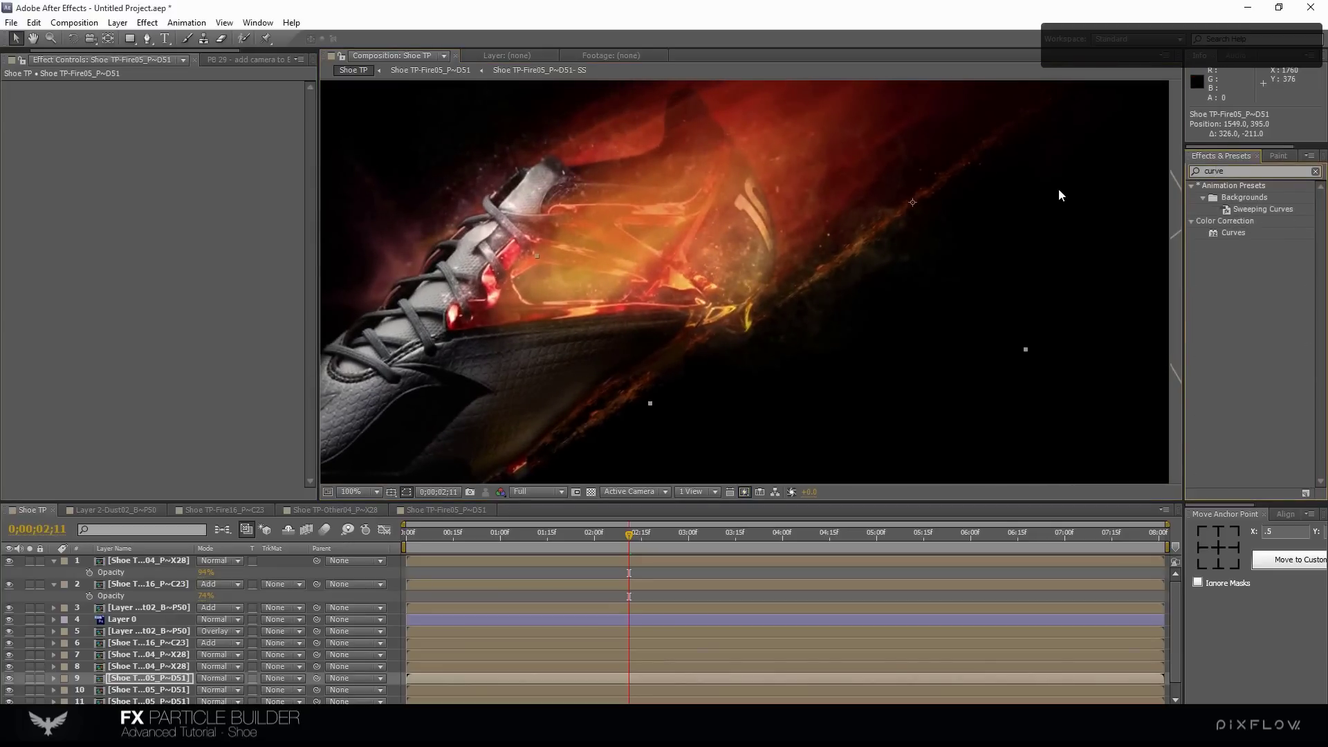
type("s")
left_click_drag(1233, 232, 141, 168)
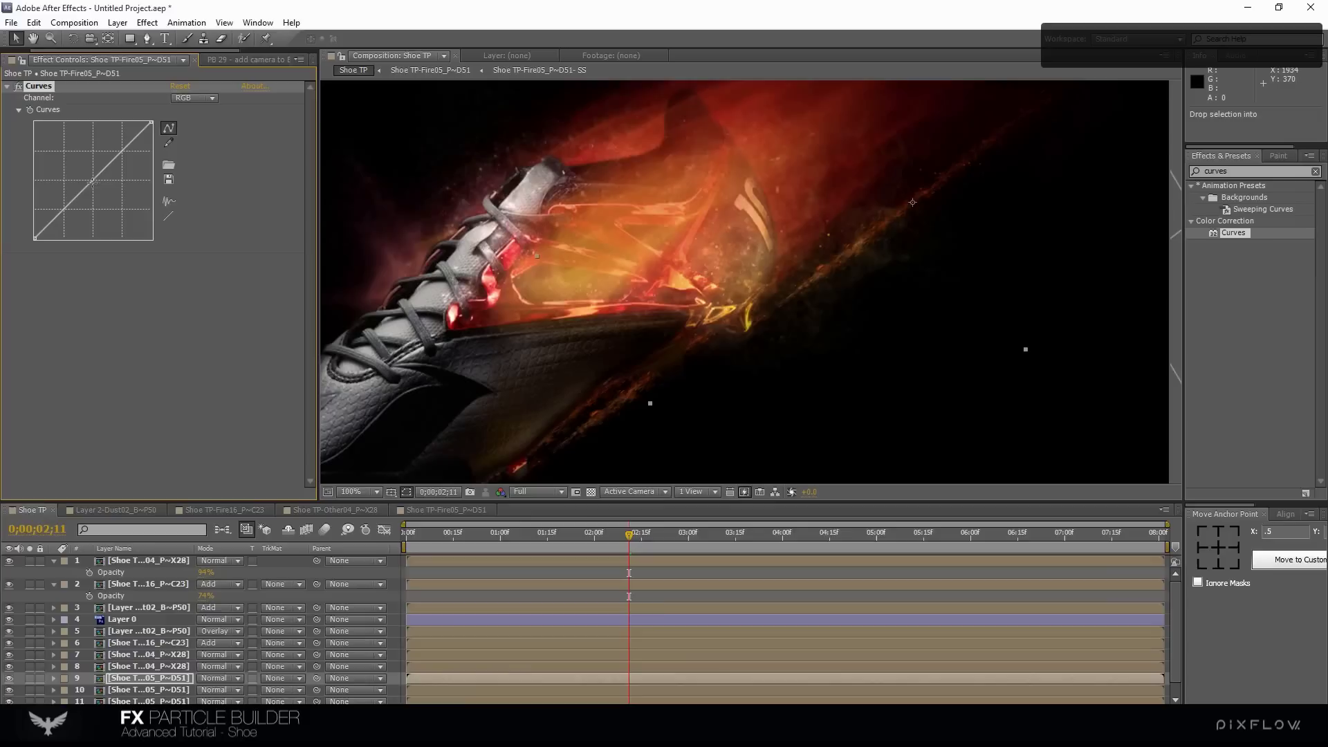
left_click(197, 99)
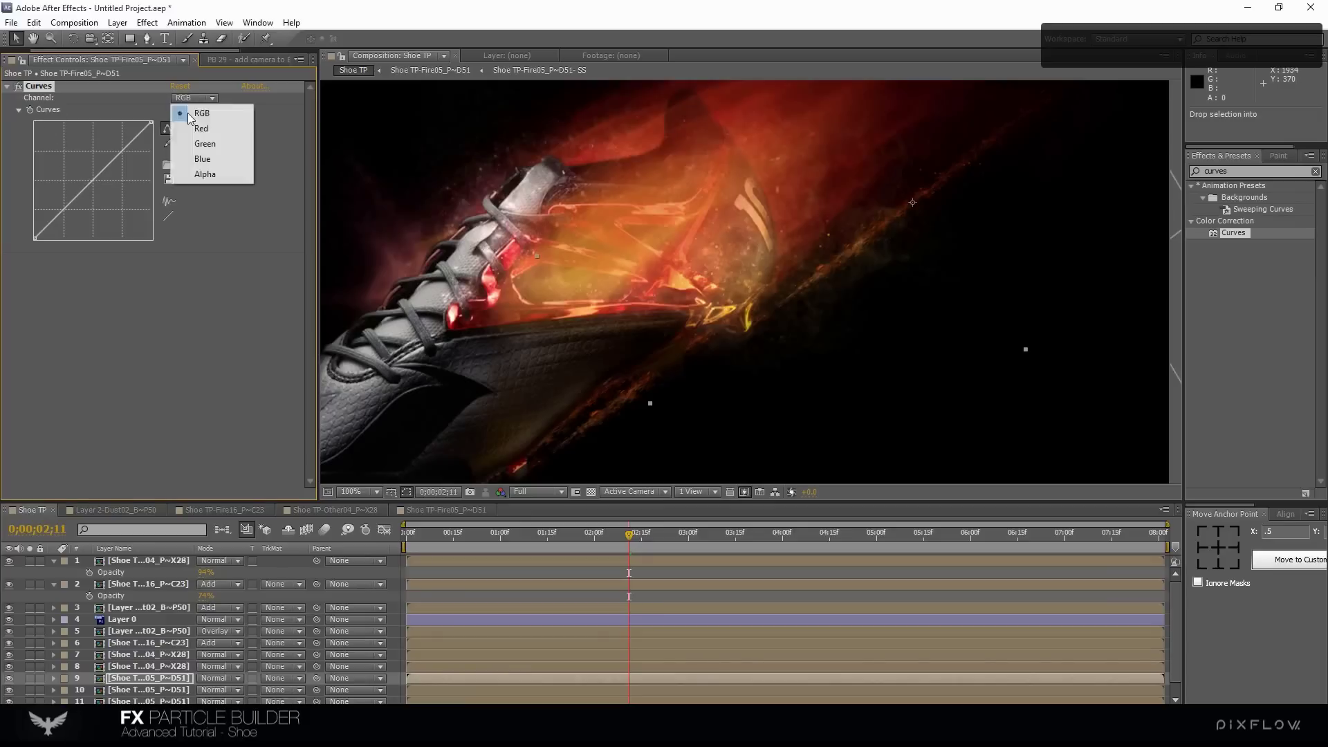
left_click(196, 133)
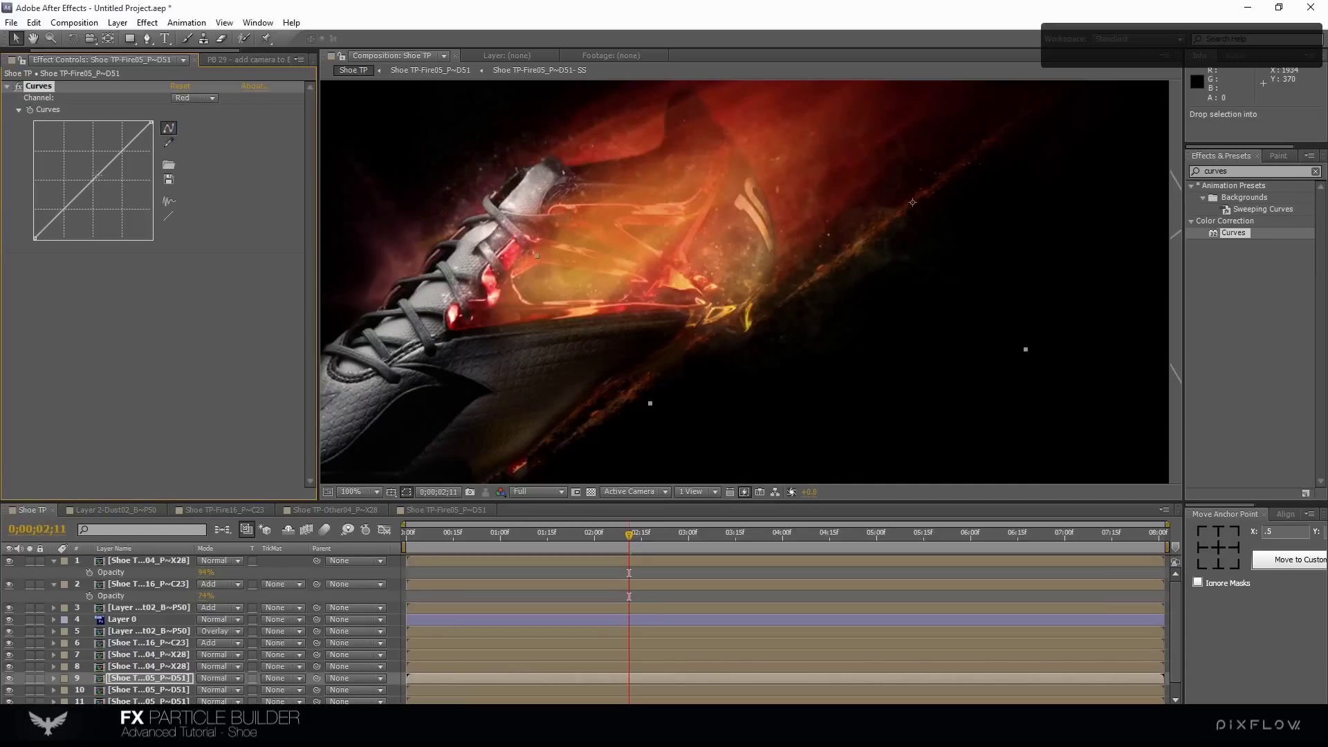
left_click_drag(95, 178, 75, 148)
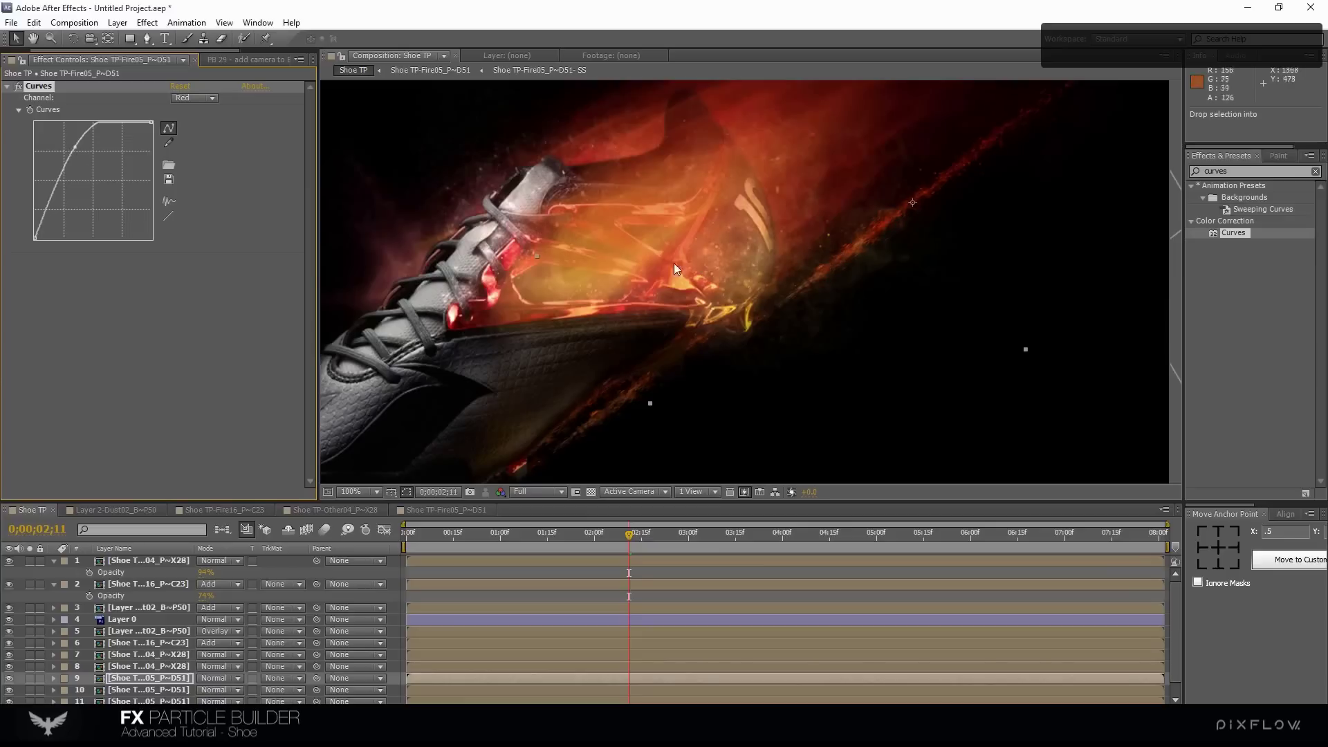
left_click(192, 99)
left_click(196, 148)
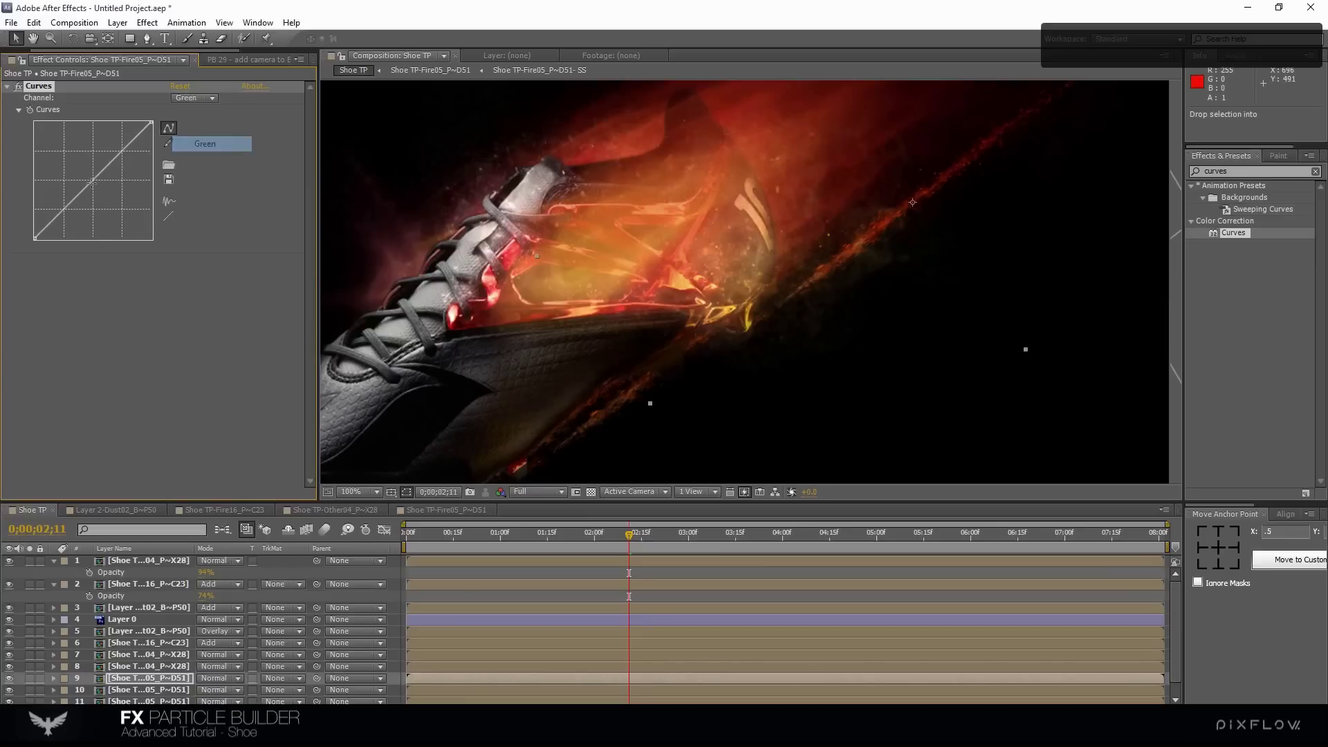
left_click_drag(91, 181, 76, 159)
scroll(844, 259, "down", 2)
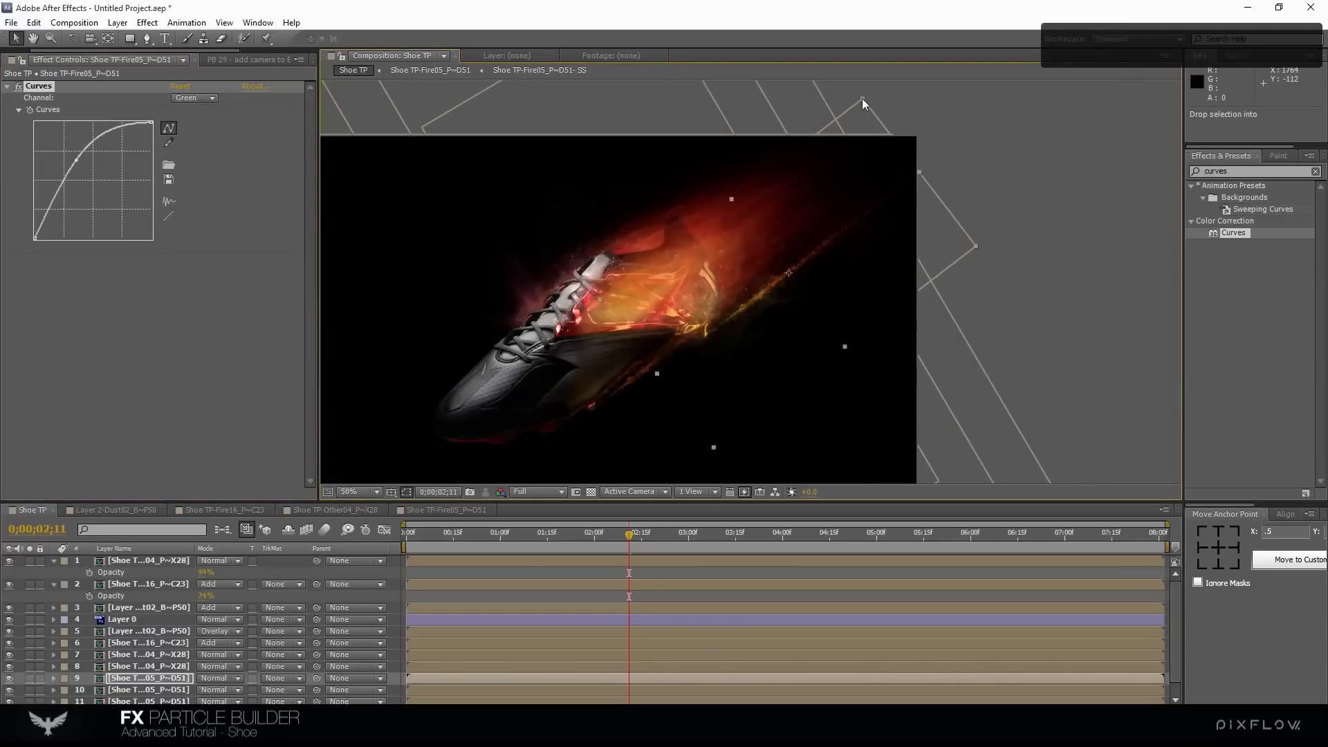
left_click_drag(860, 101, 855, 104)
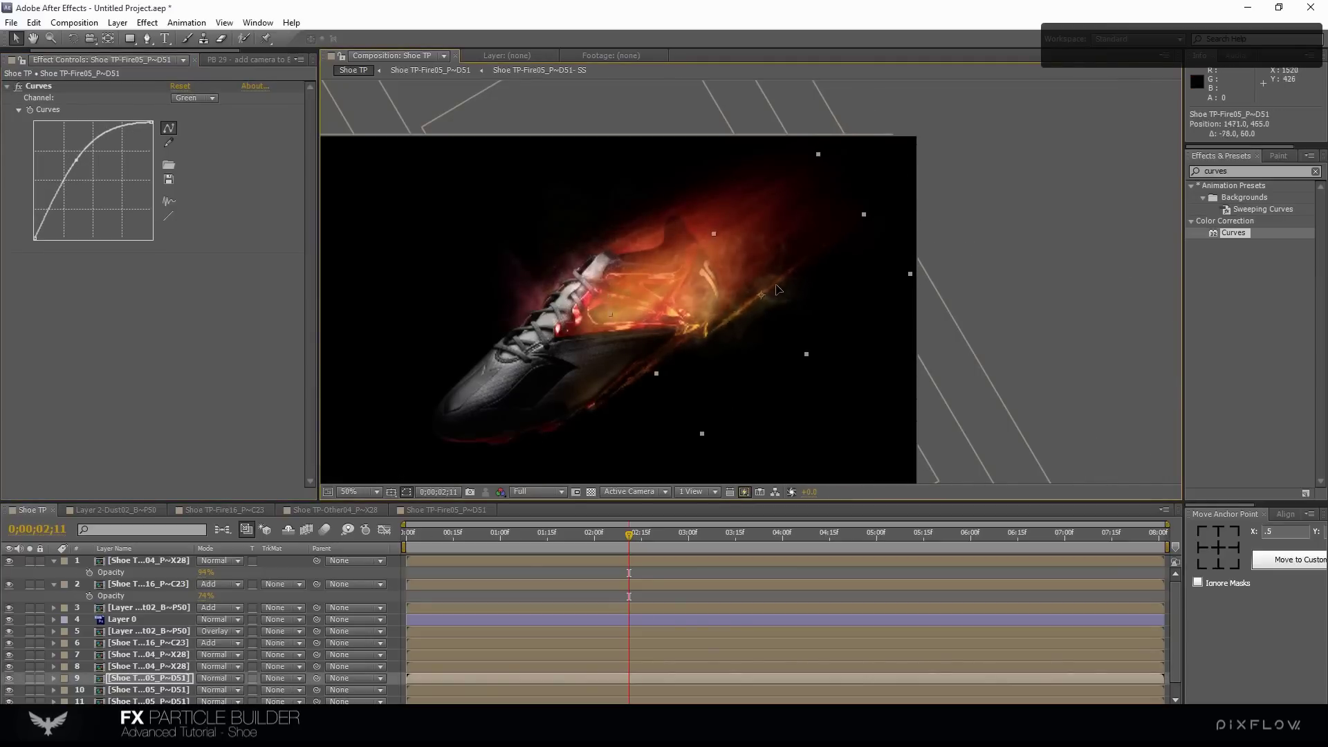
Draw a closed five-point mask beside the shoe on the fire streak and invert it
scroll(728, 315, "up", 2)
key("g")
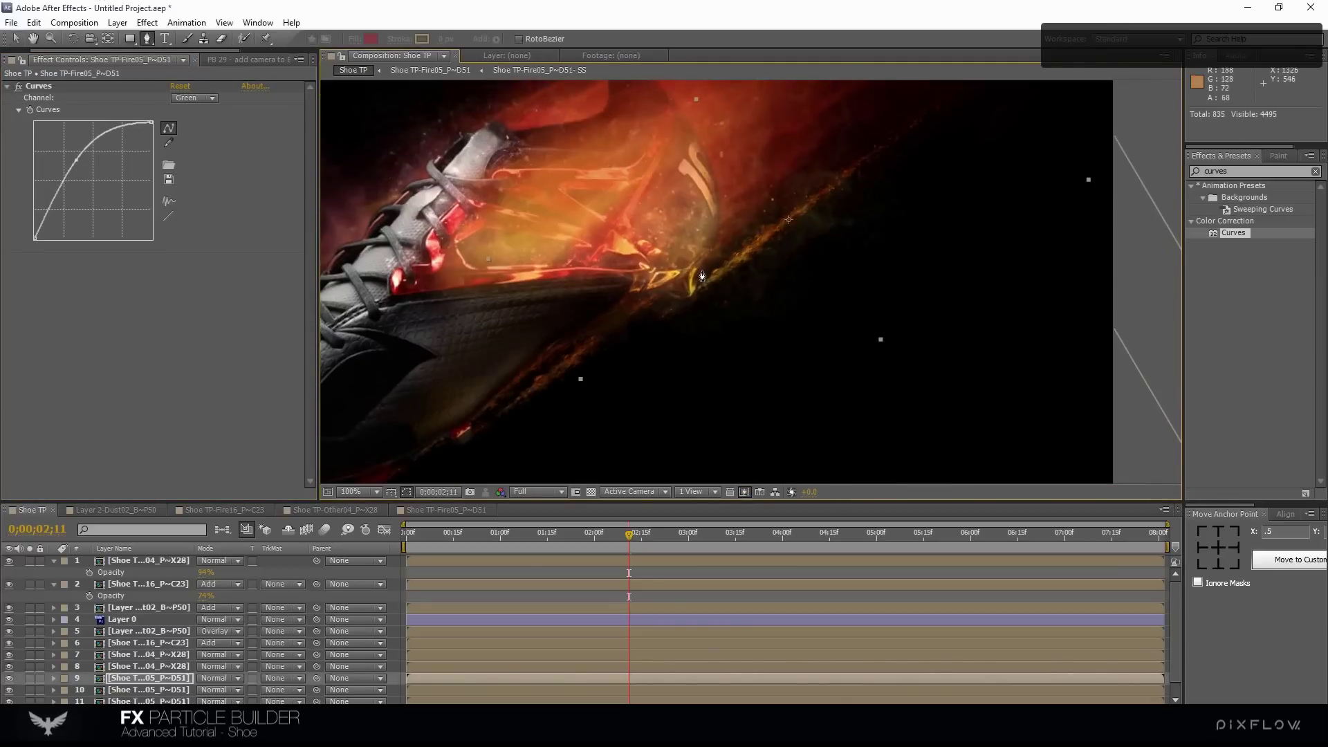
left_click_drag(701, 267, 697, 291)
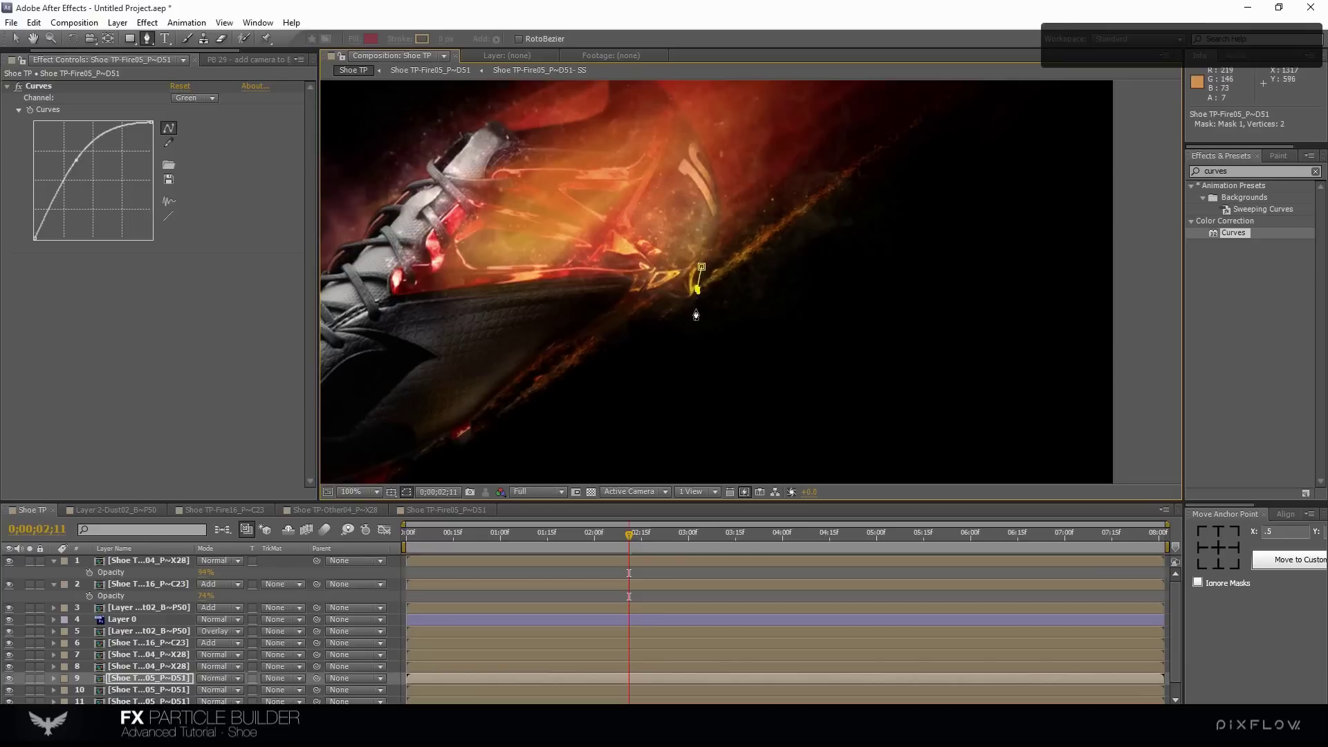
left_click(683, 321)
left_click(630, 342)
left_click(613, 259)
left_click(701, 268)
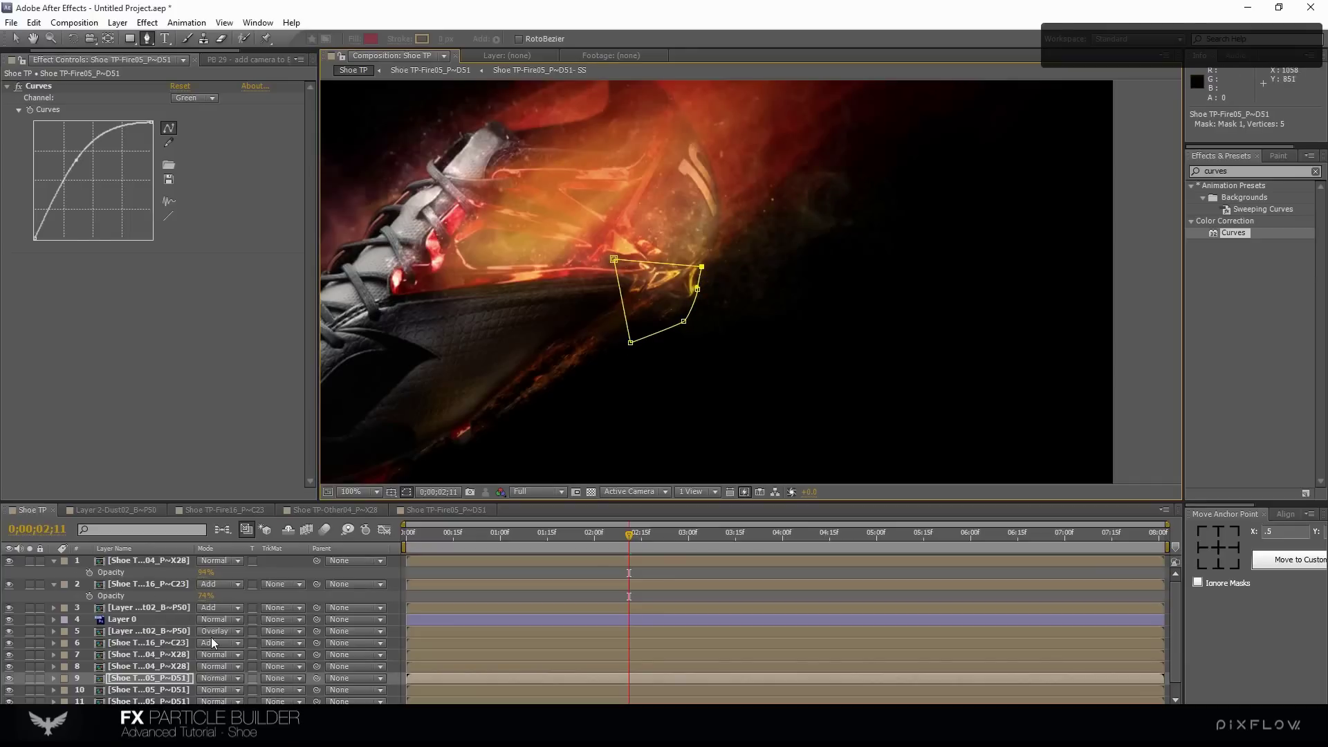
key("m")
left_click(249, 688)
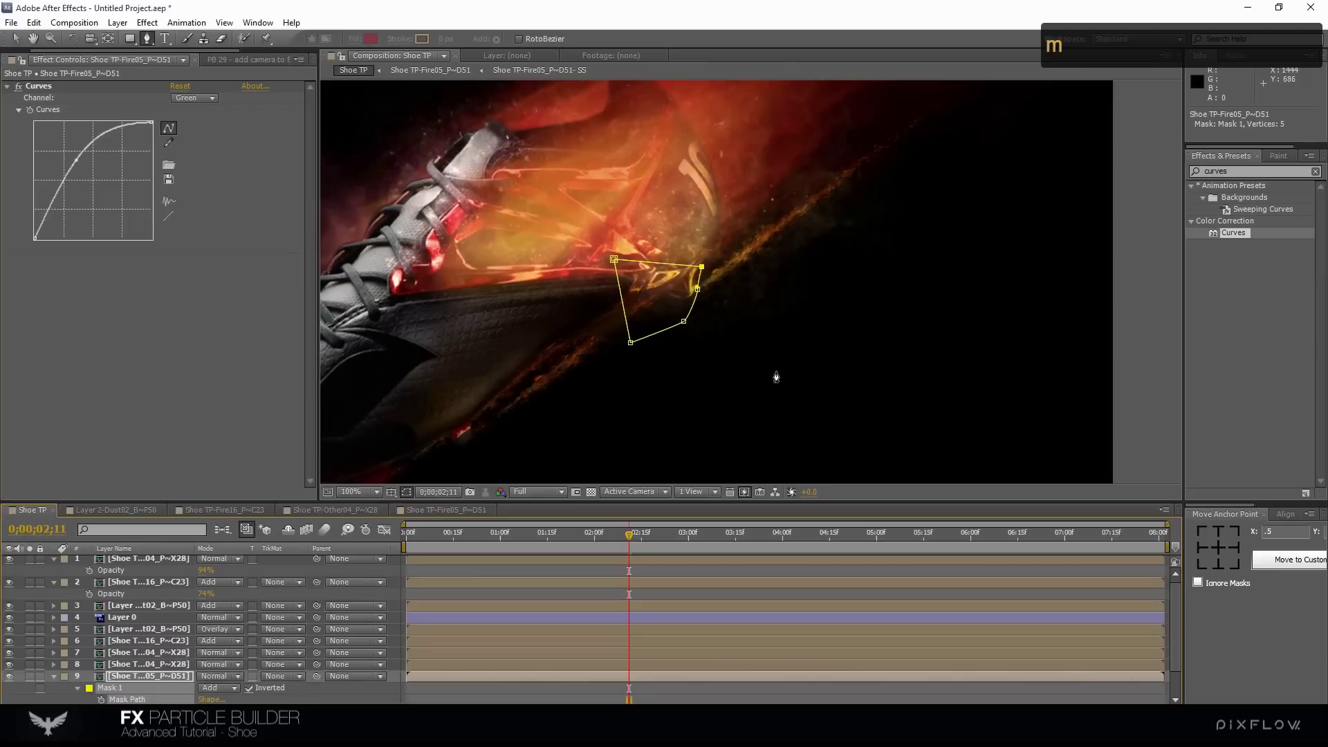
Select the Other04 layer and pan the view to inspect the masked result
key("v")
left_click(905, 354)
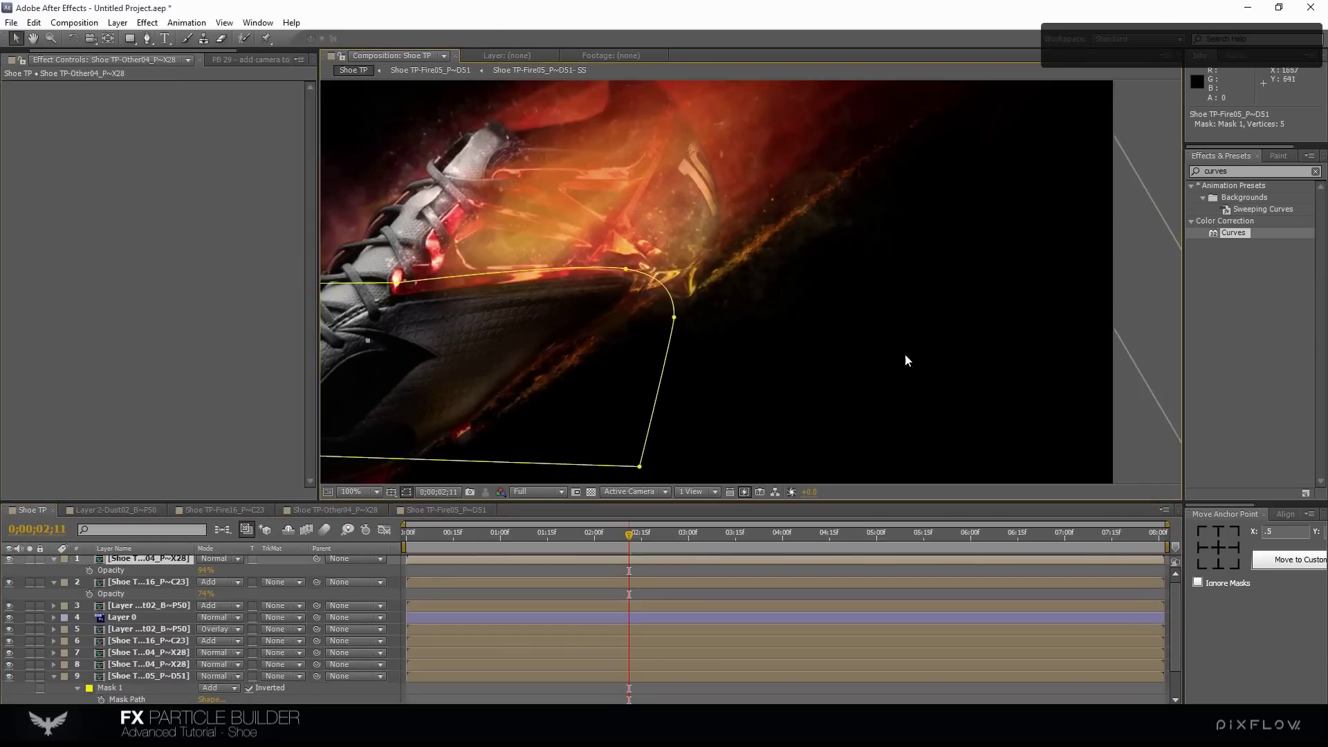
scroll(774, 409, "down", 4)
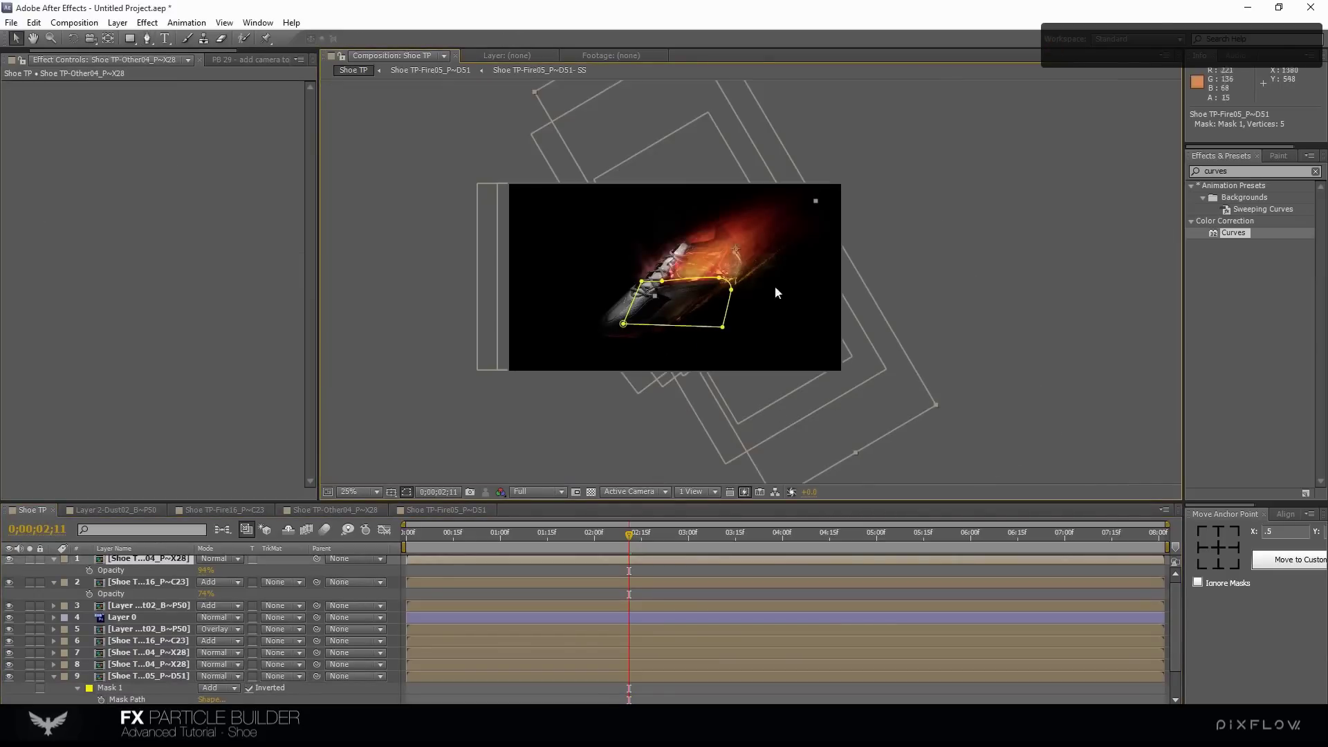
scroll(666, 301, "up", 2)
left_click_drag(679, 314, 676, 333)
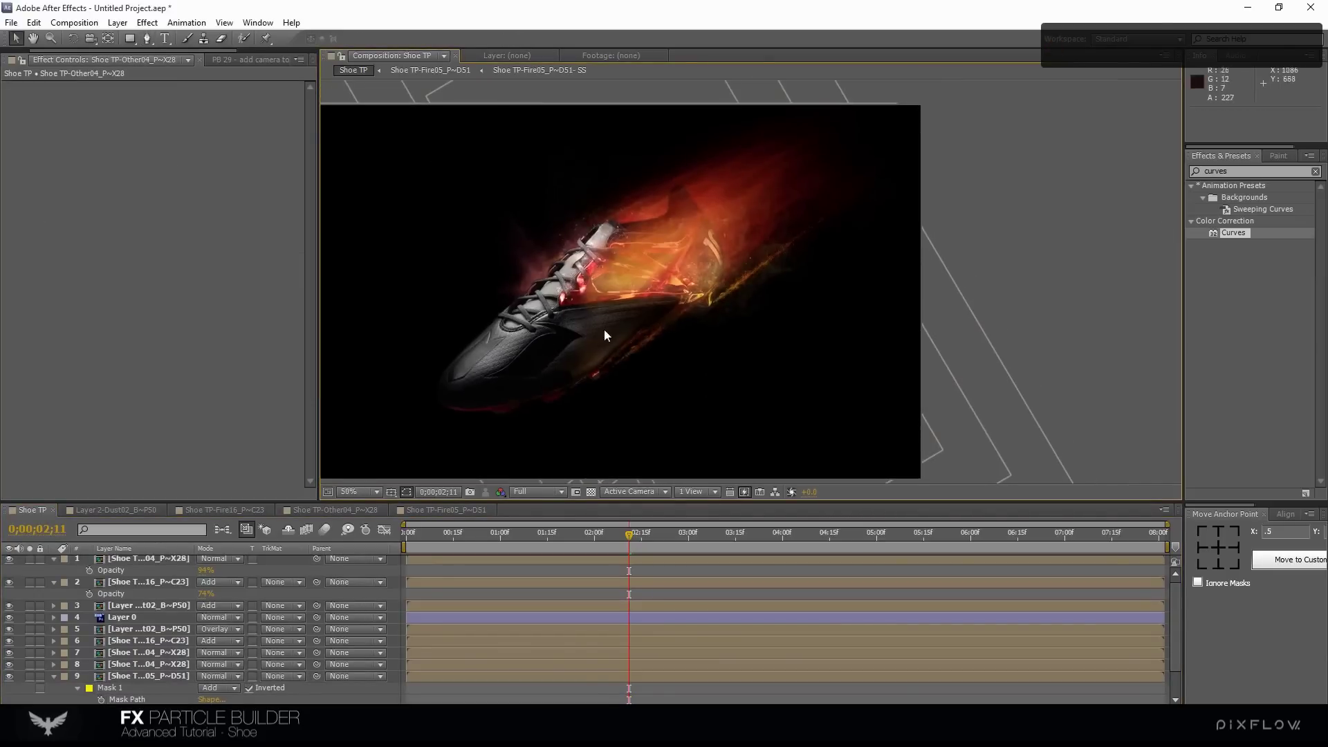
left_click_drag(567, 318, 668, 316)
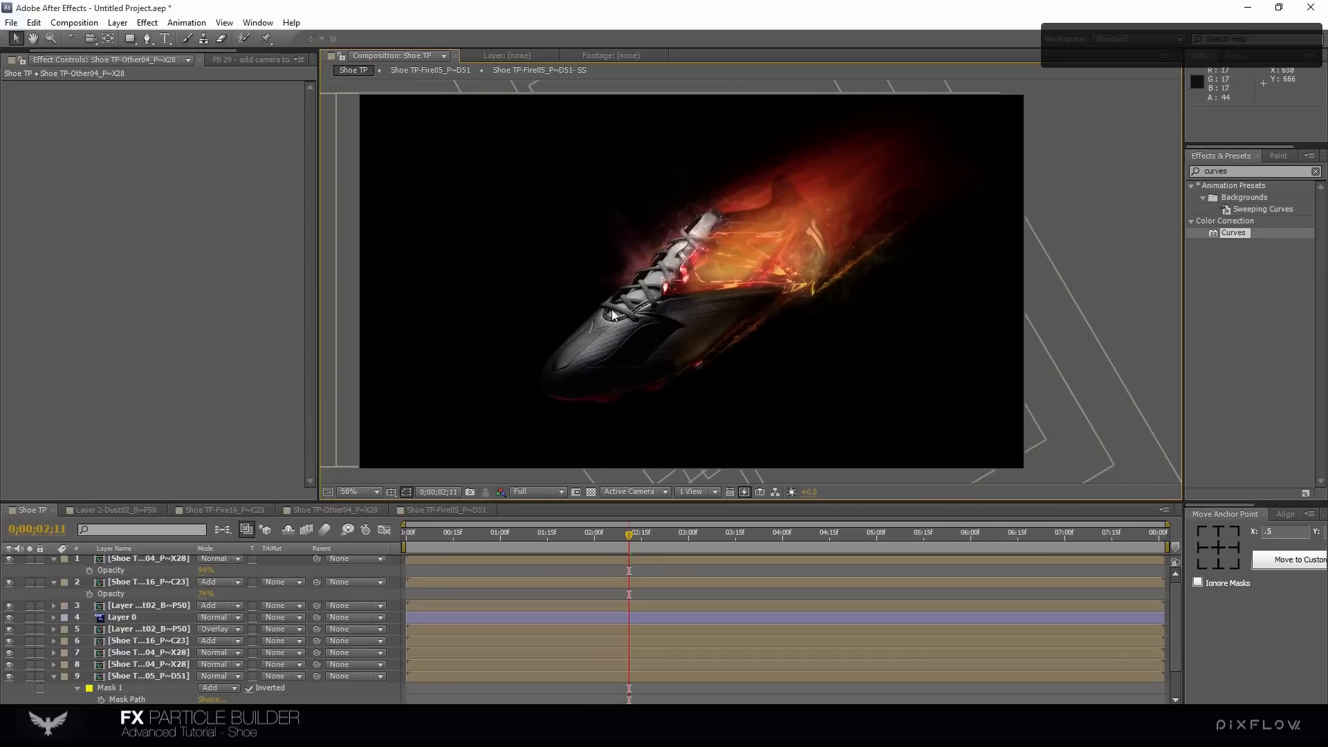
Duplicate the Layer 0 shoe layer and solo the new copy, Layer 2
left_click(121, 618)
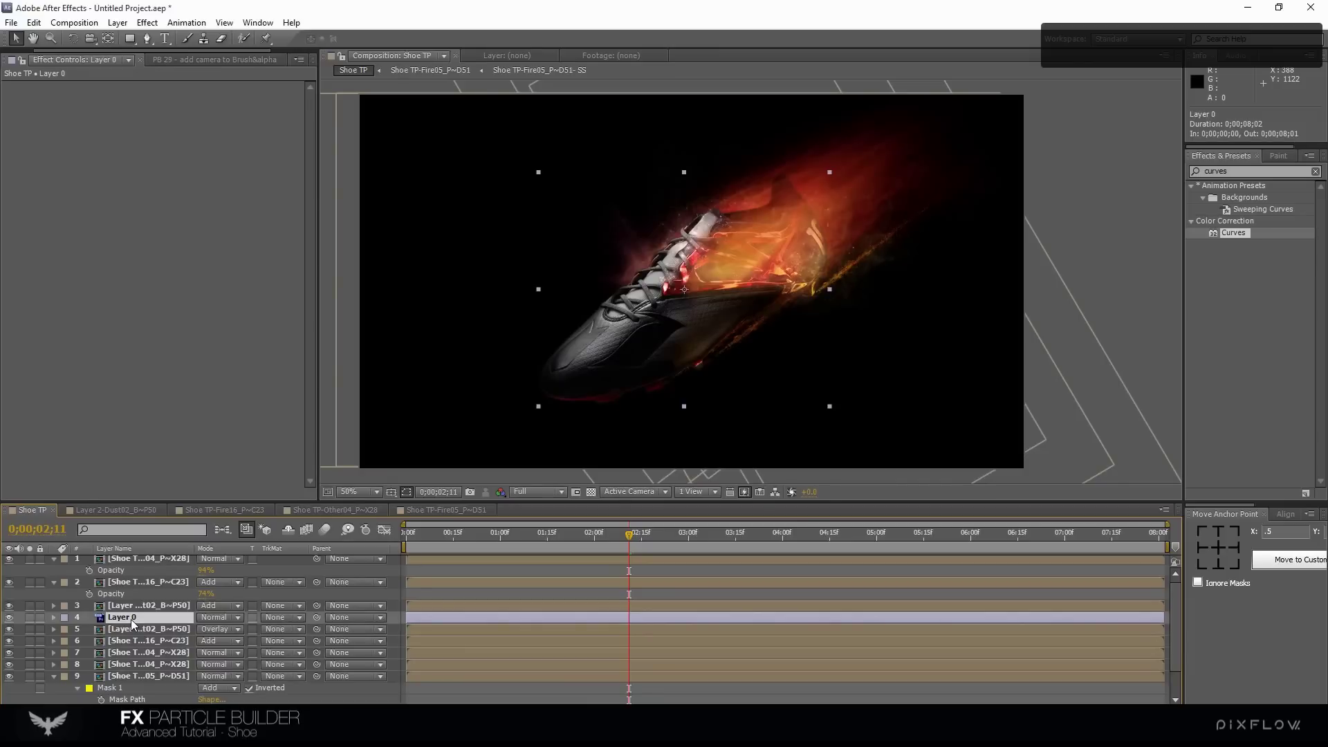
key("ctrl+d")
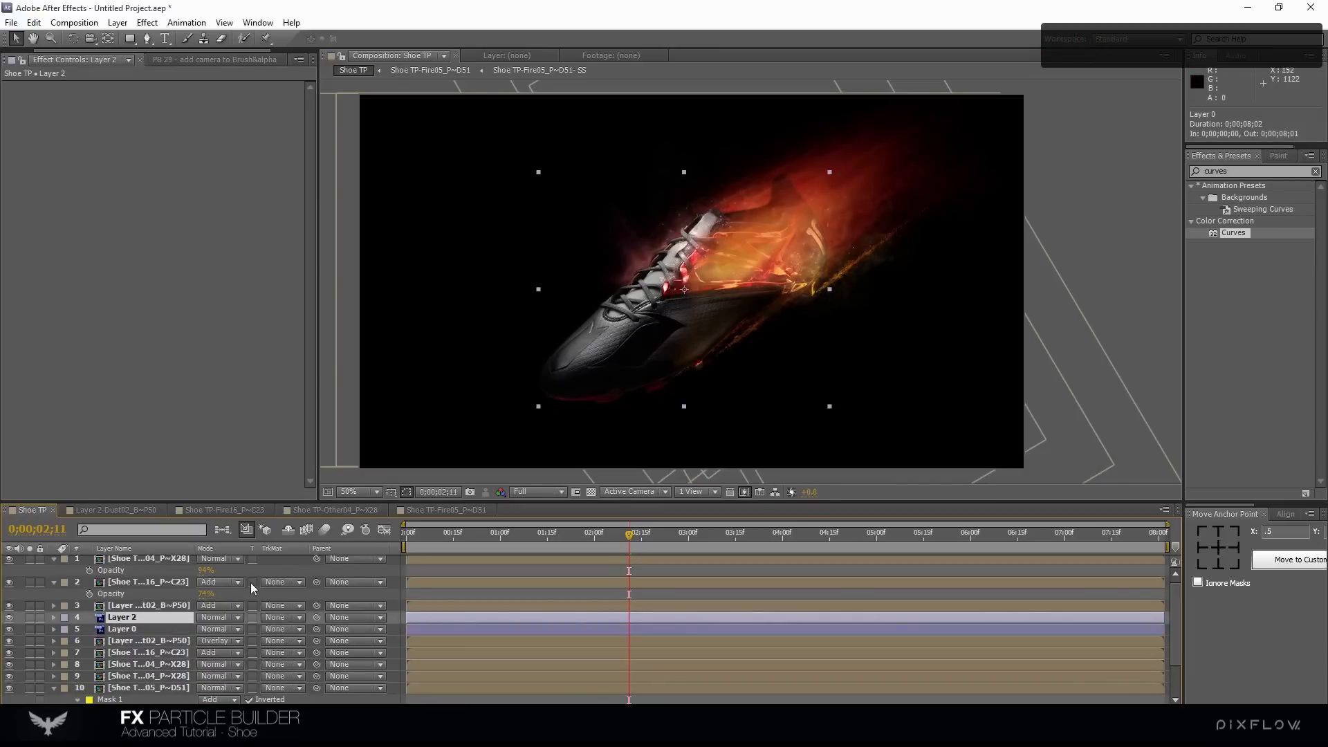
left_click(31, 619)
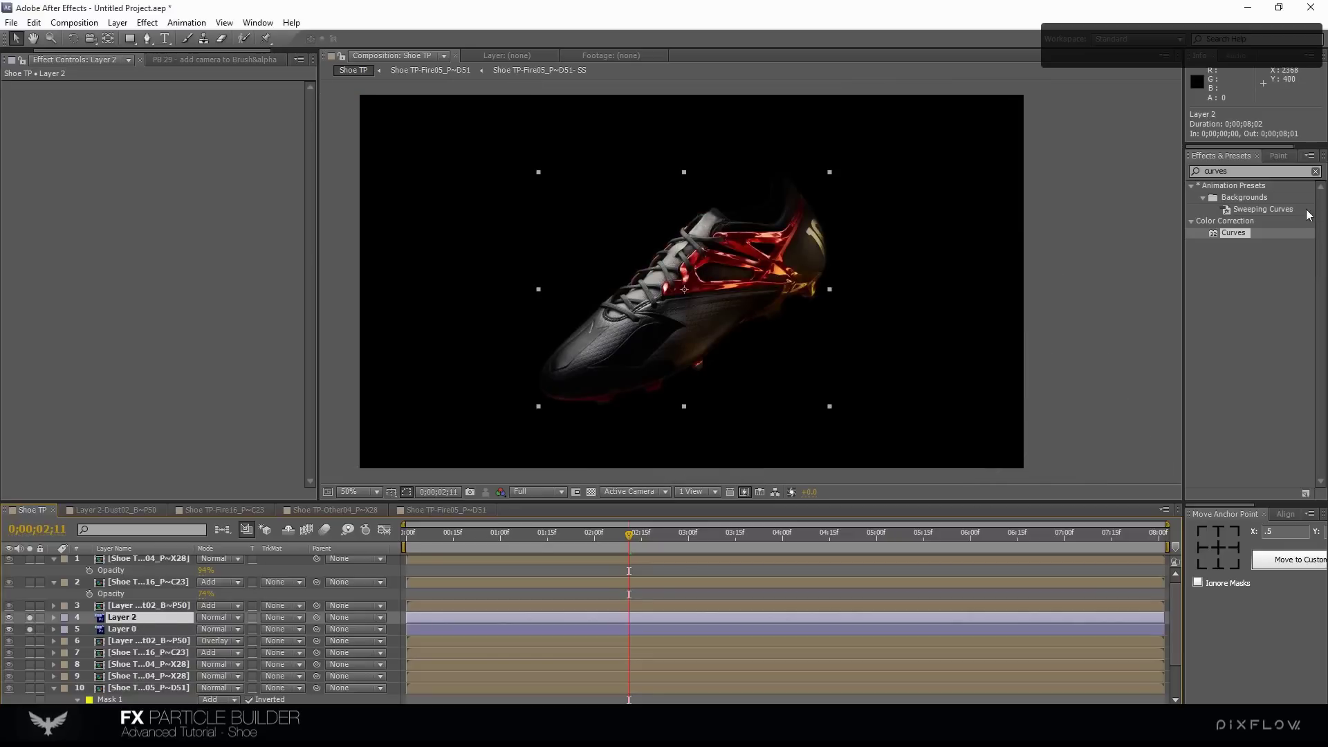
Add Curves to Layer 2 with the Blue channel raised, then set its blend mode to Color
left_click_drag(1243, 235, 95, 232)
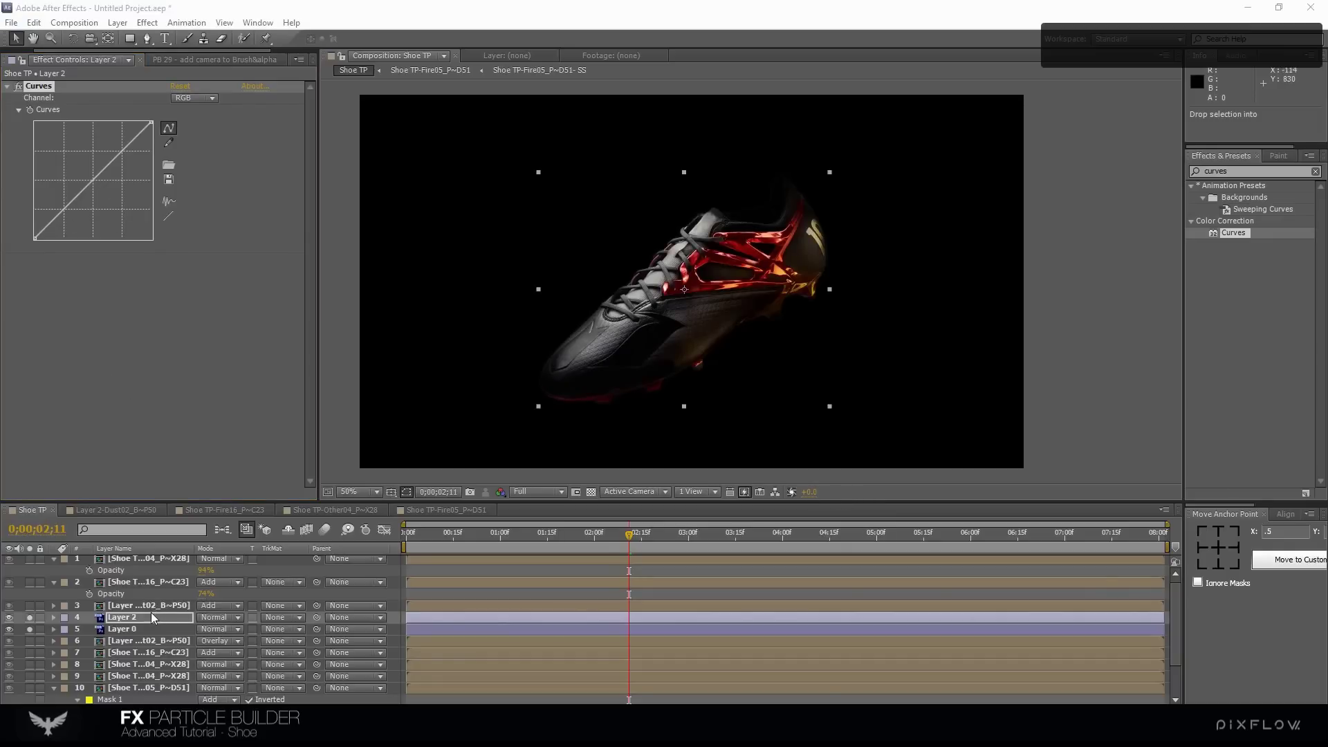
left_click(191, 99)
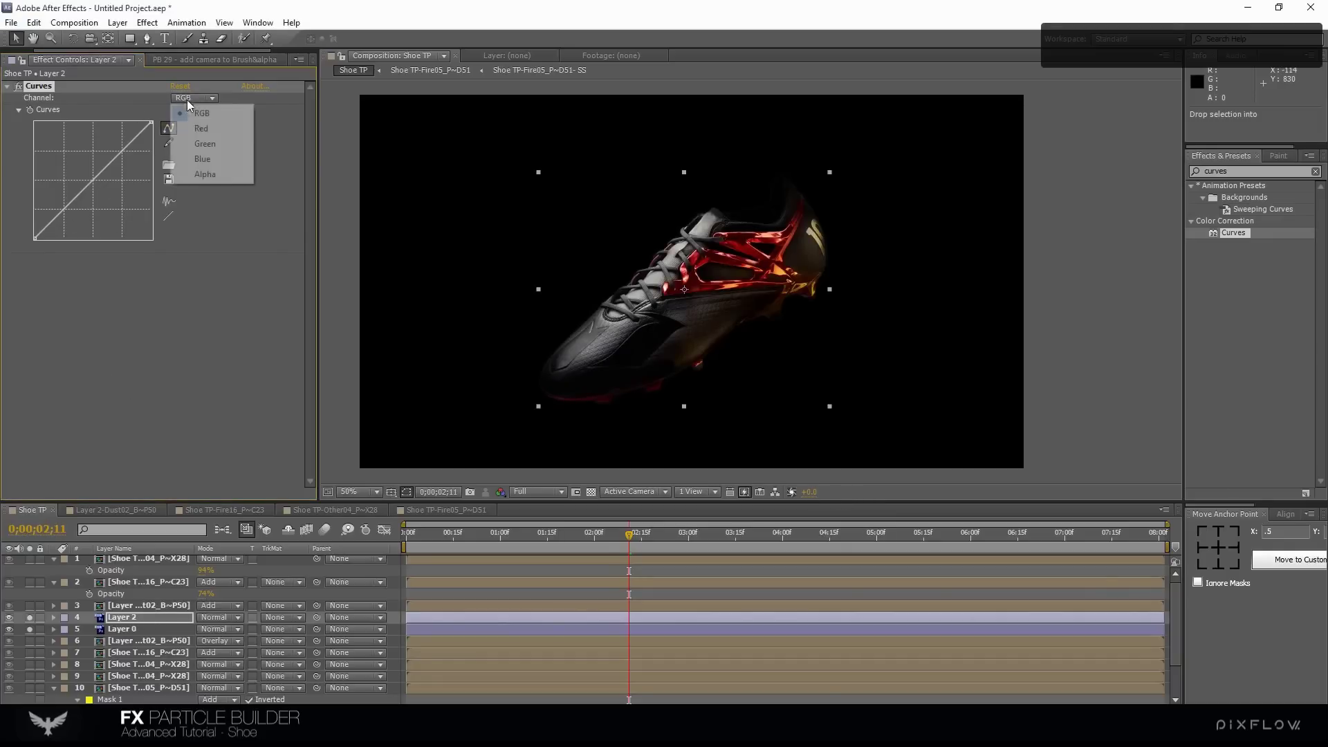
left_click(202, 159)
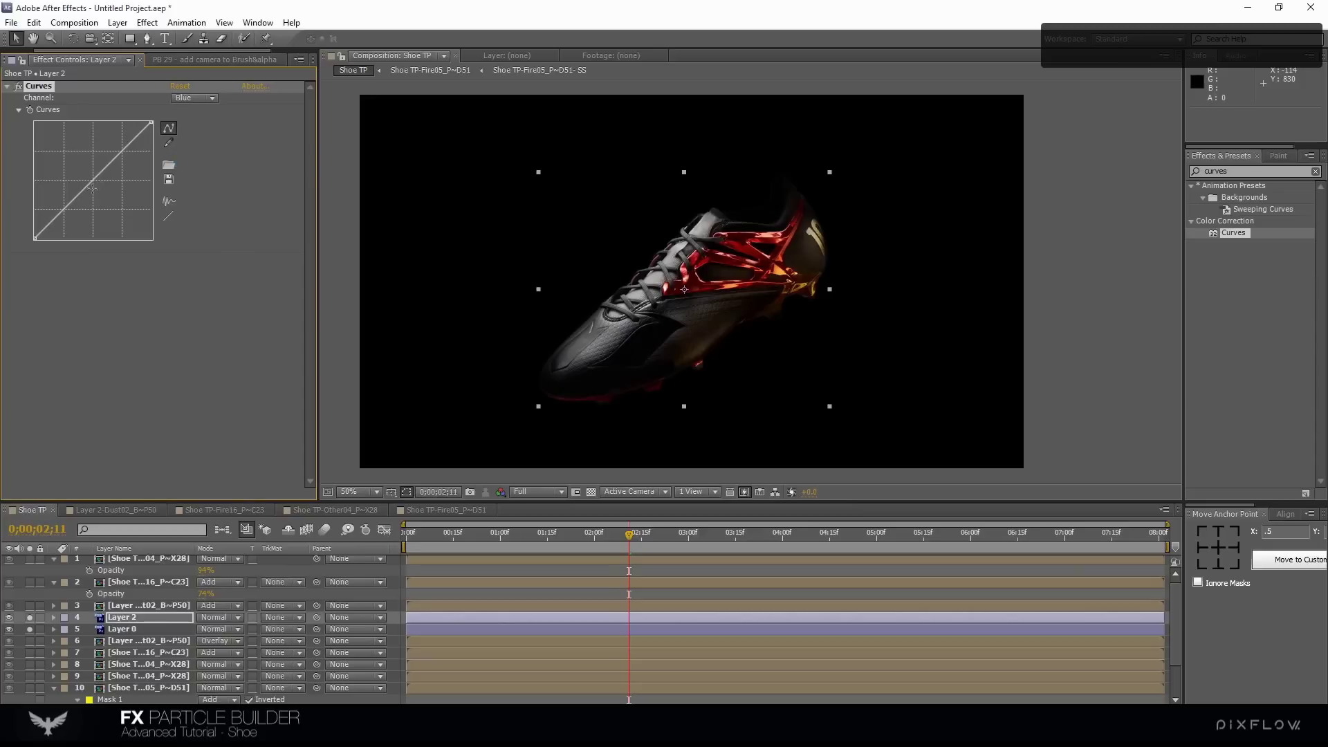
left_click_drag(86, 189, 103, 127)
left_click_drag(123, 184, 124, 169)
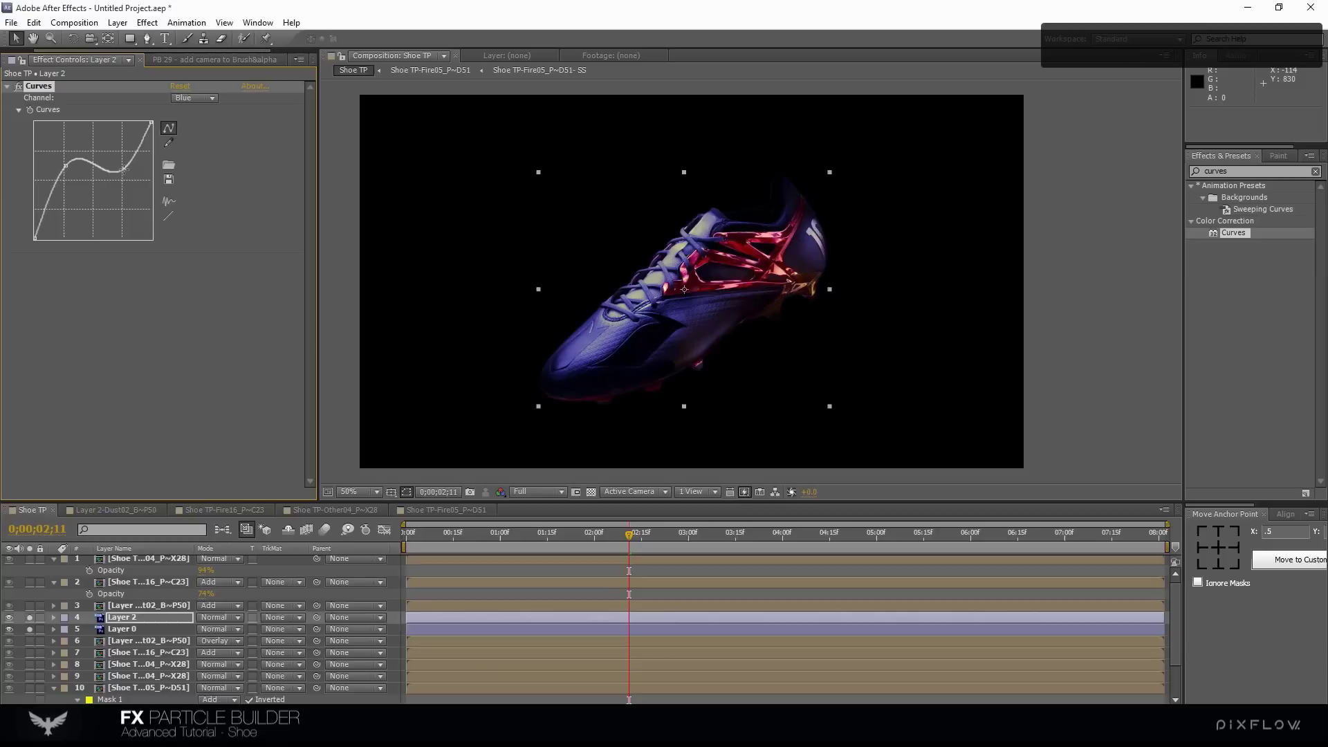
left_click(209, 618)
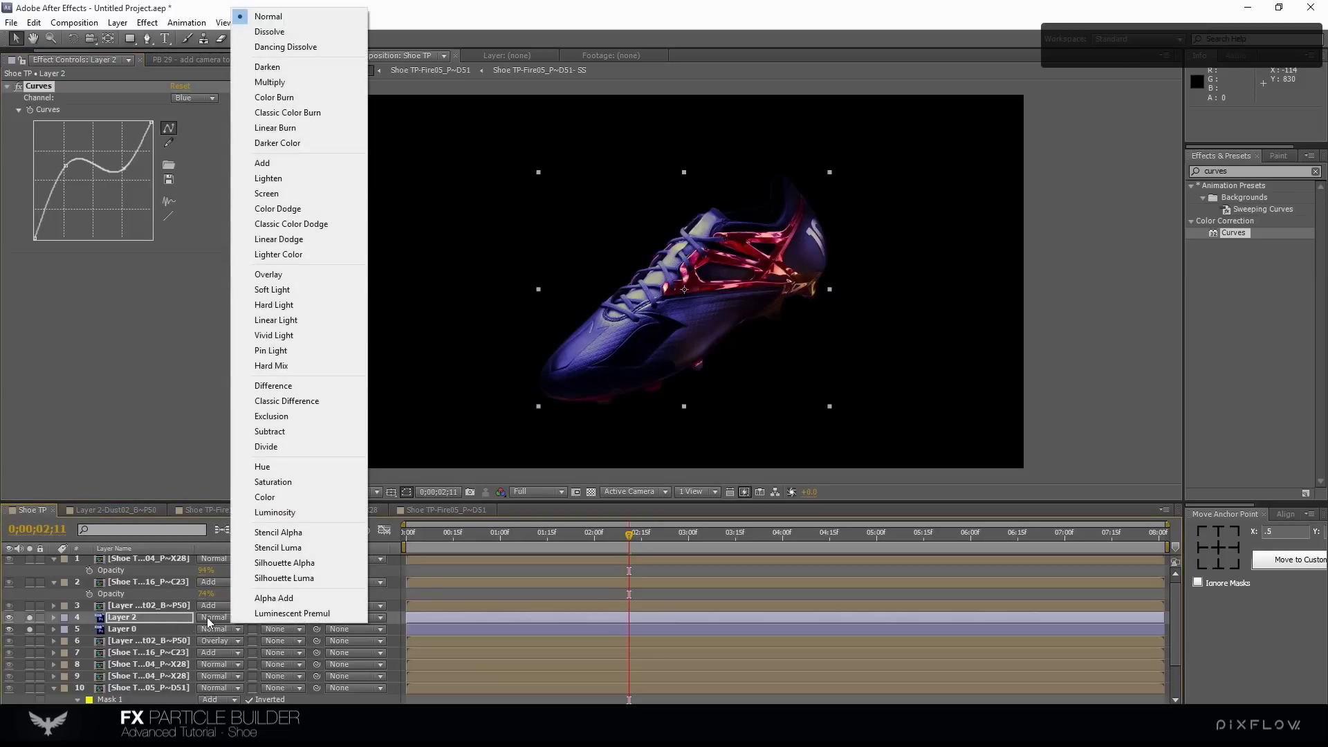
left_click(276, 497)
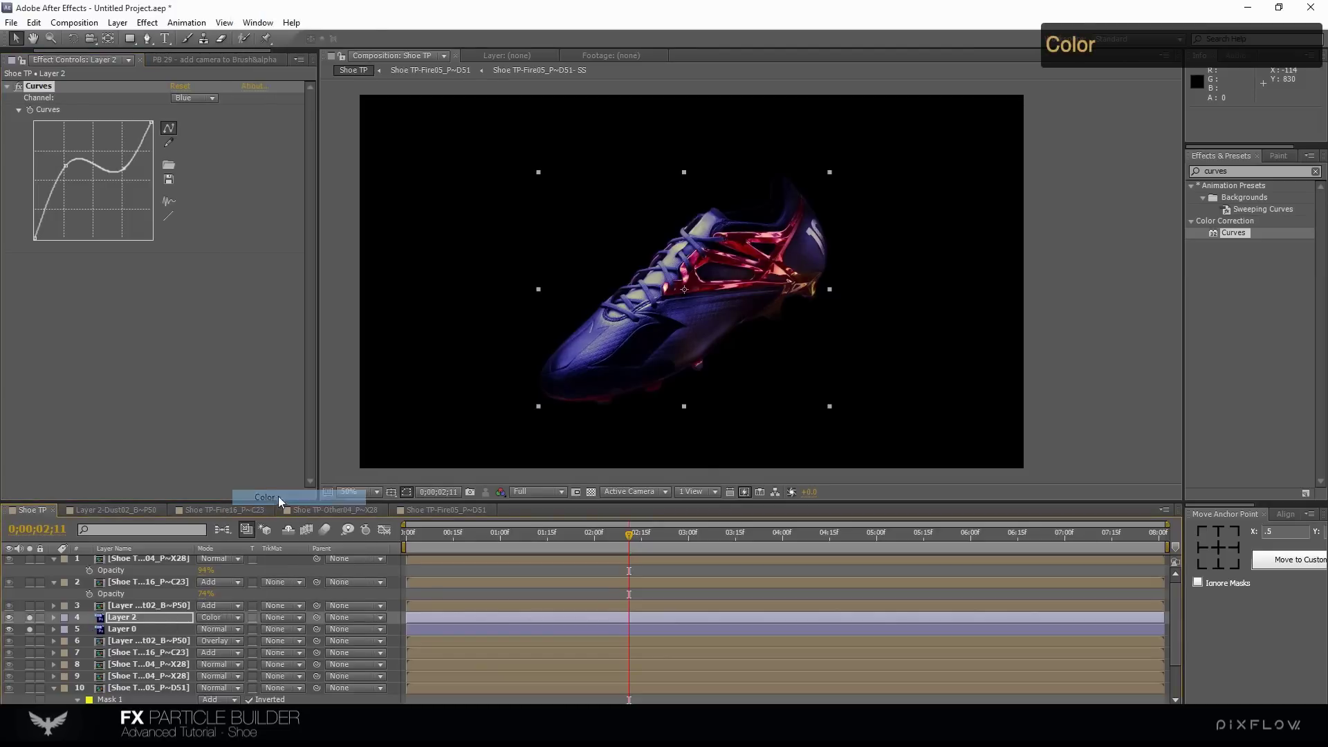